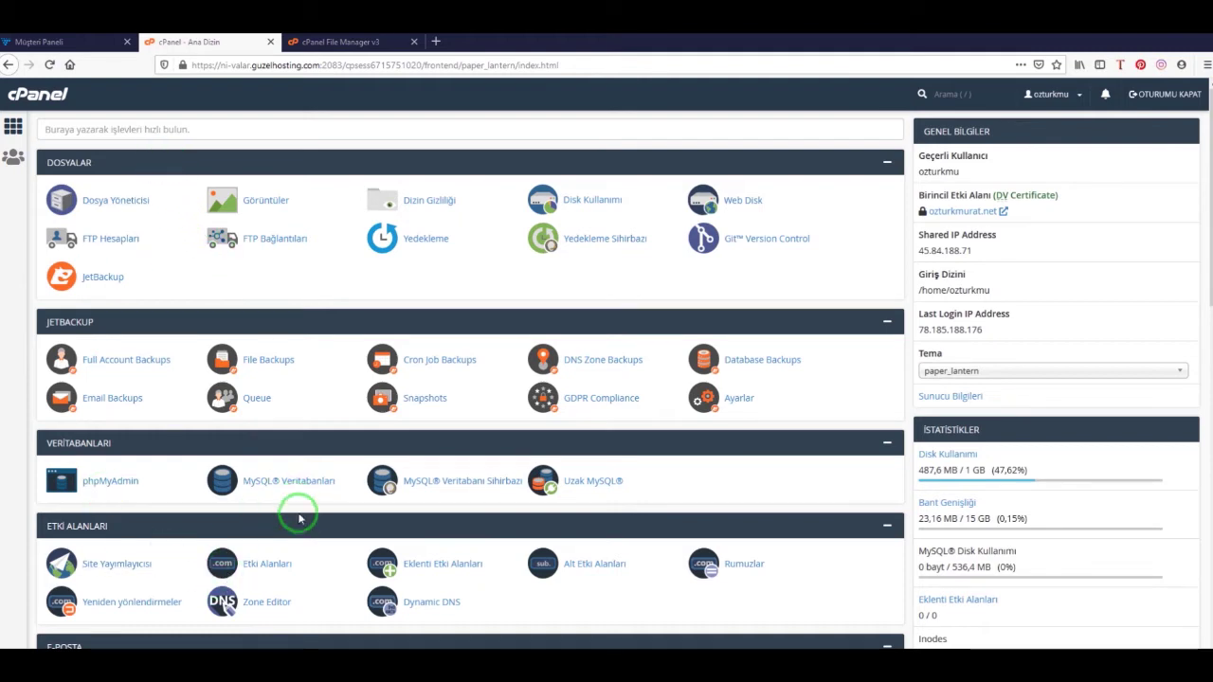
Create a MySQL database named 'shop' under the account prefix and return to the databases list
left_click(305, 483)
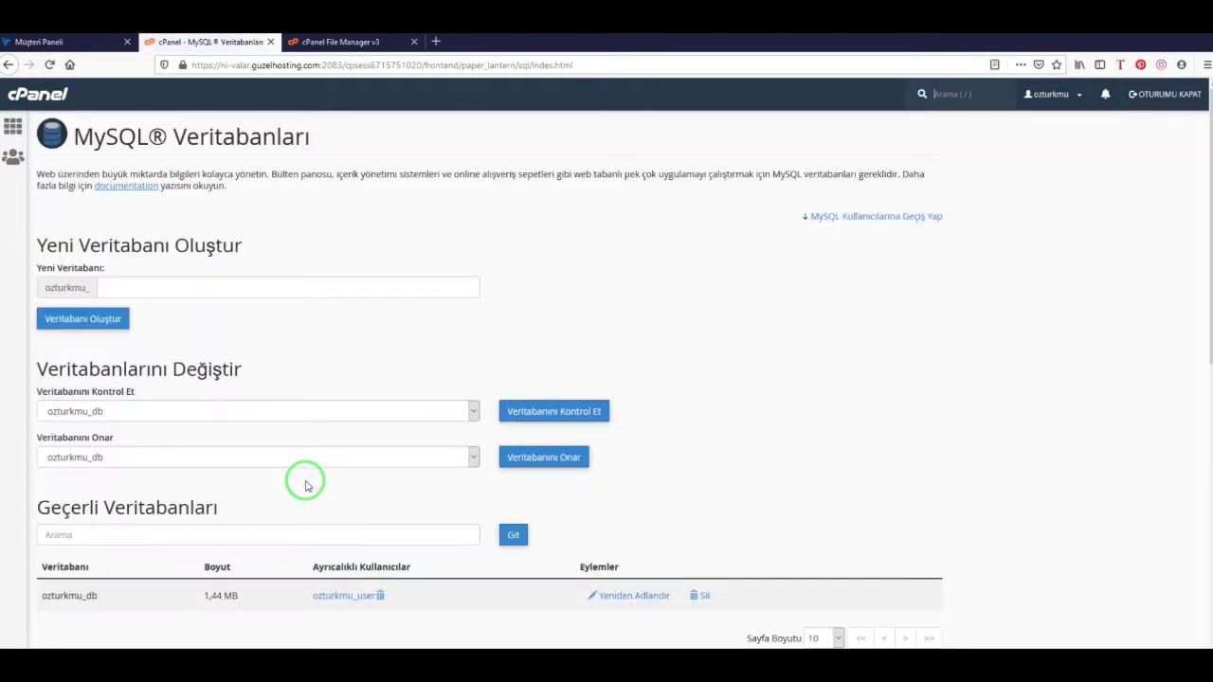
left_click(131, 290)
type("shop")
left_click(106, 325)
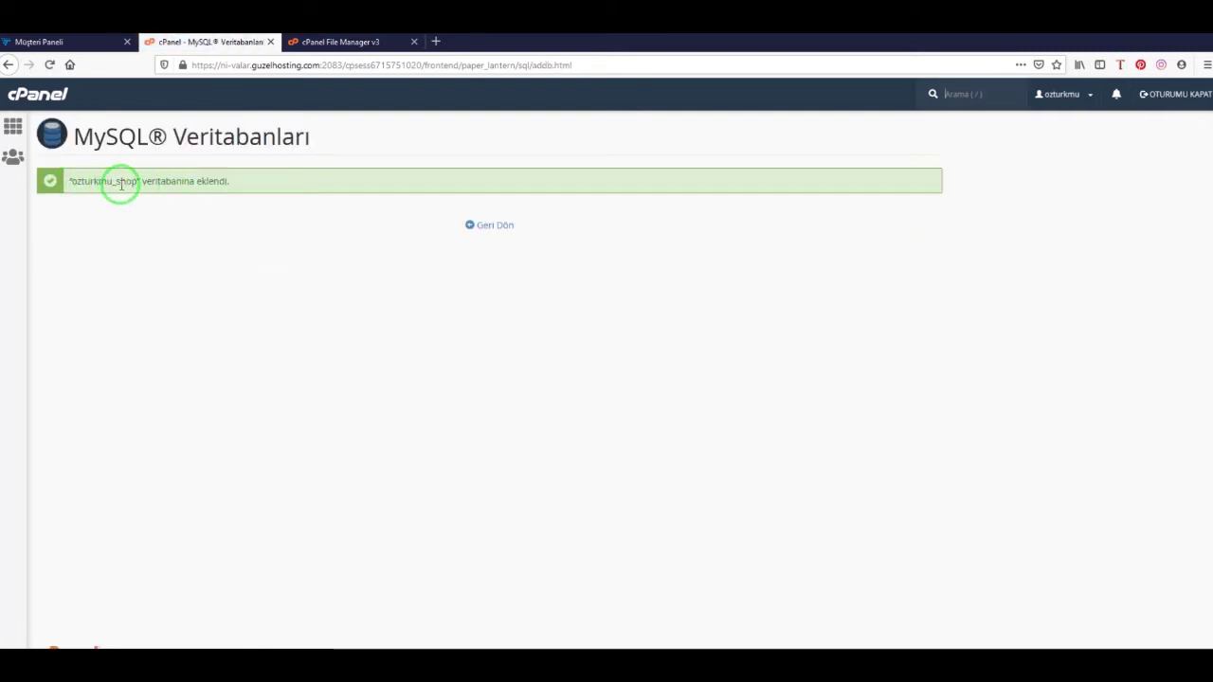
left_click(494, 224)
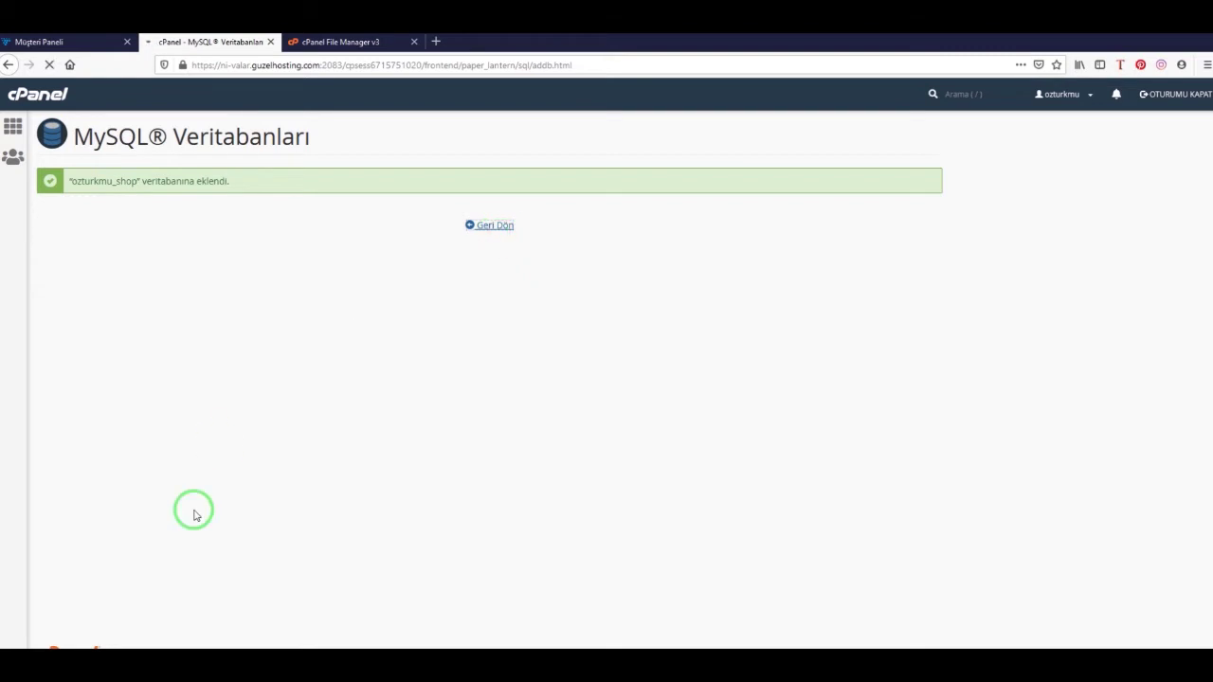
Enter 'shopuser' as the new MySQL user name
scroll(279, 479, "down", 7)
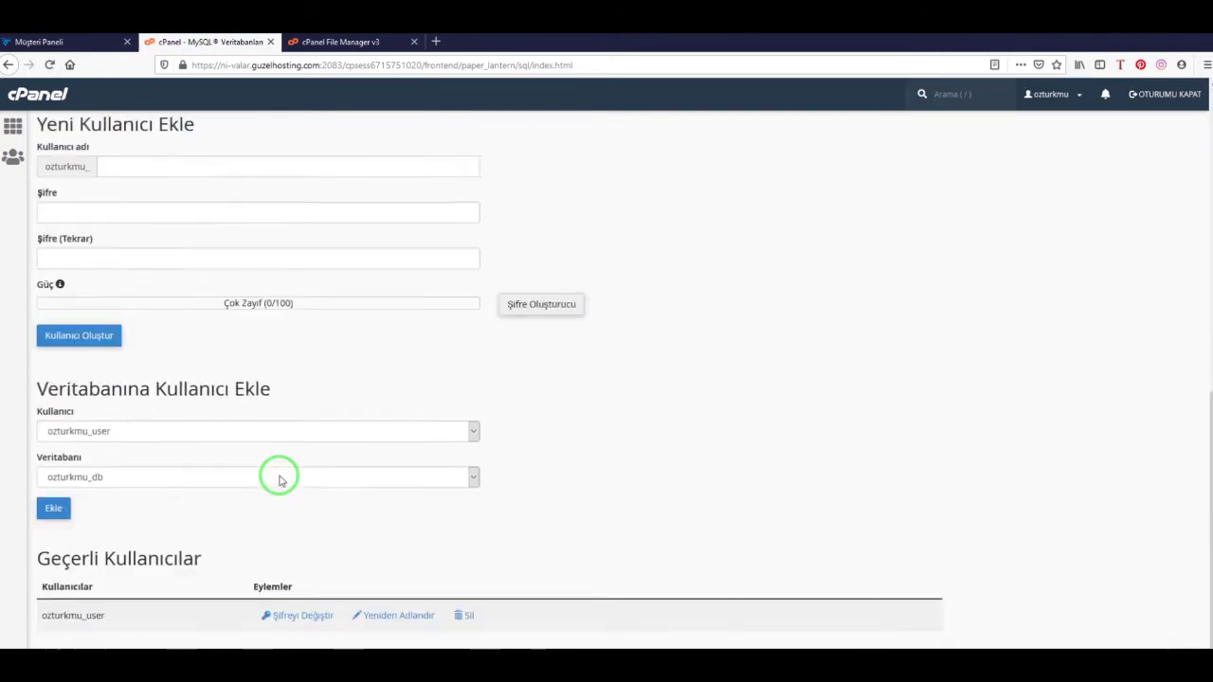
scroll(118, 415, "up", 2)
left_click(126, 343)
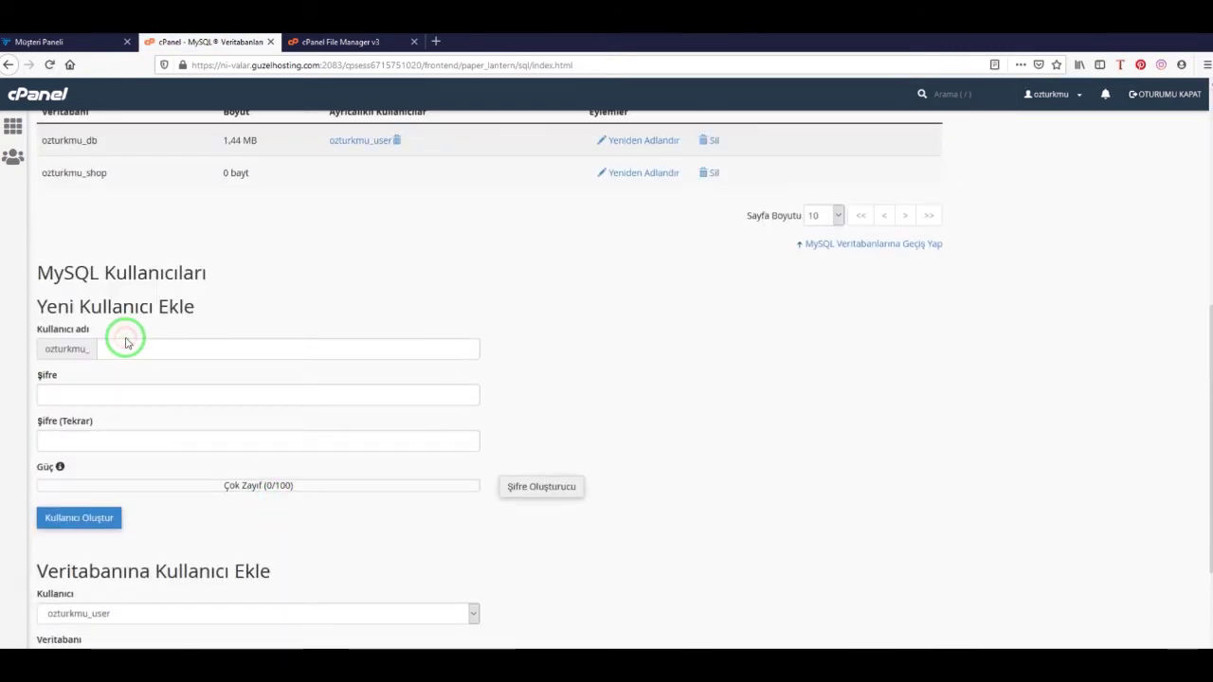
type("shopuser")
left_click(81, 403)
Generate a password using only lowercase letters and digits, and copy it
left_click(550, 487)
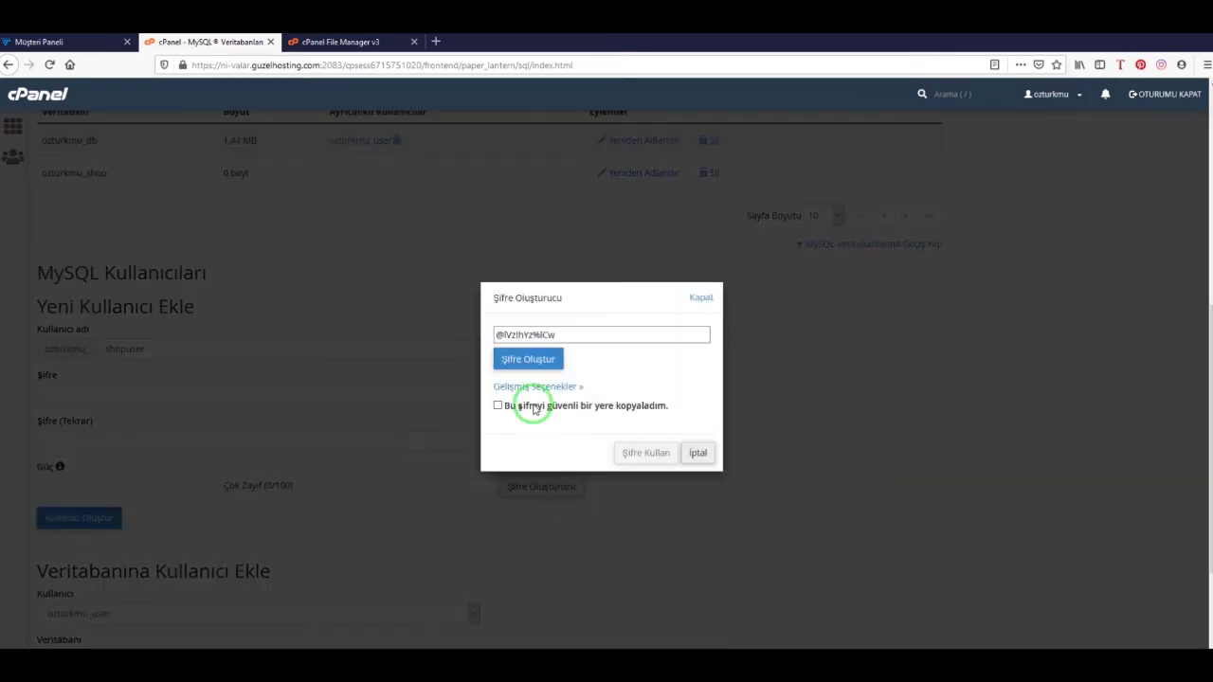
left_click(533, 408)
left_click(536, 387)
left_click(524, 479)
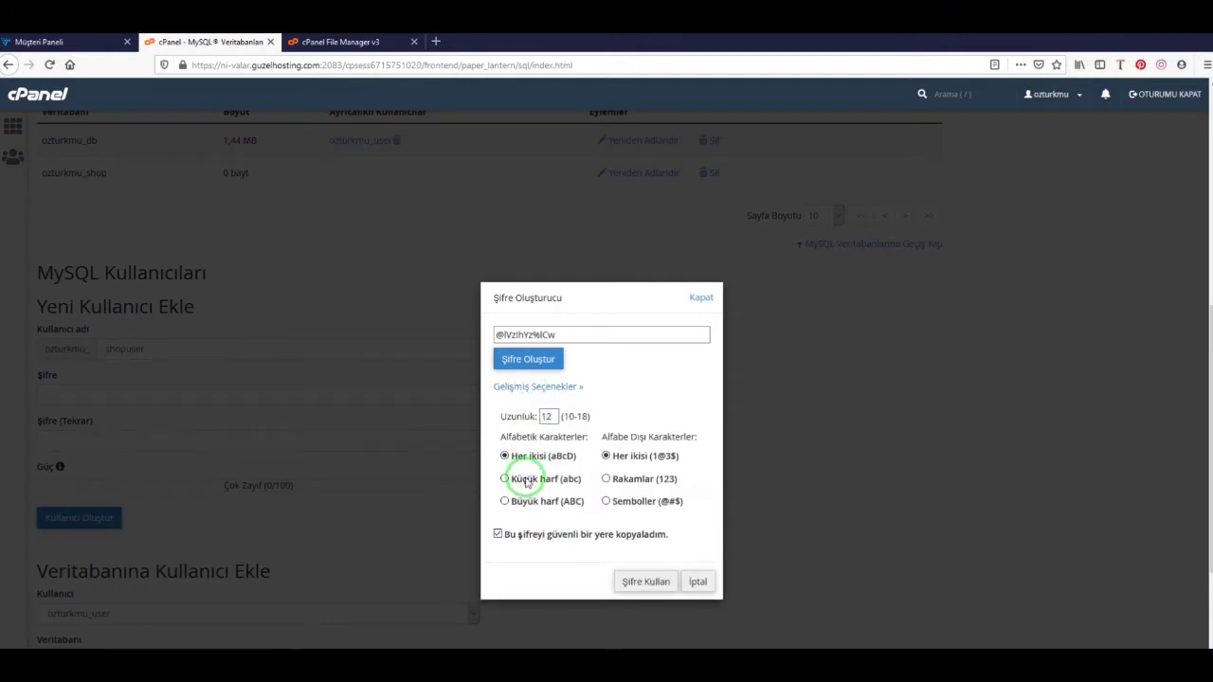
left_click(642, 481)
left_click_drag(568, 333, 506, 339)
right_click(493, 340)
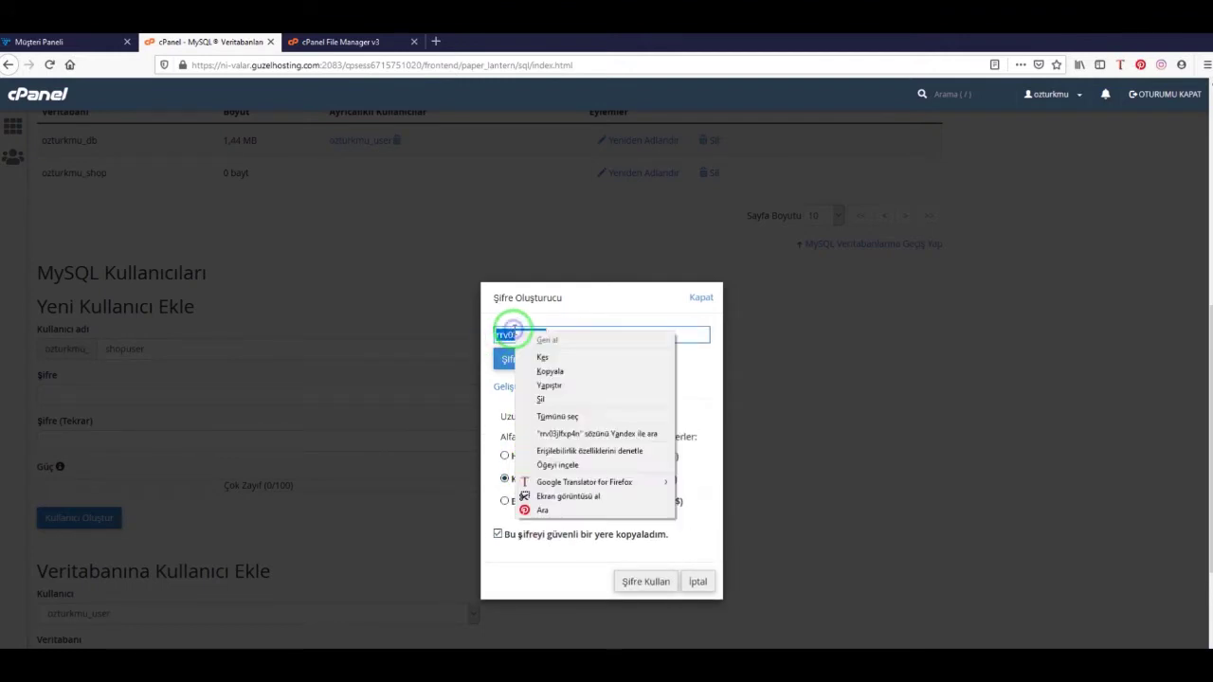
left_click(556, 370)
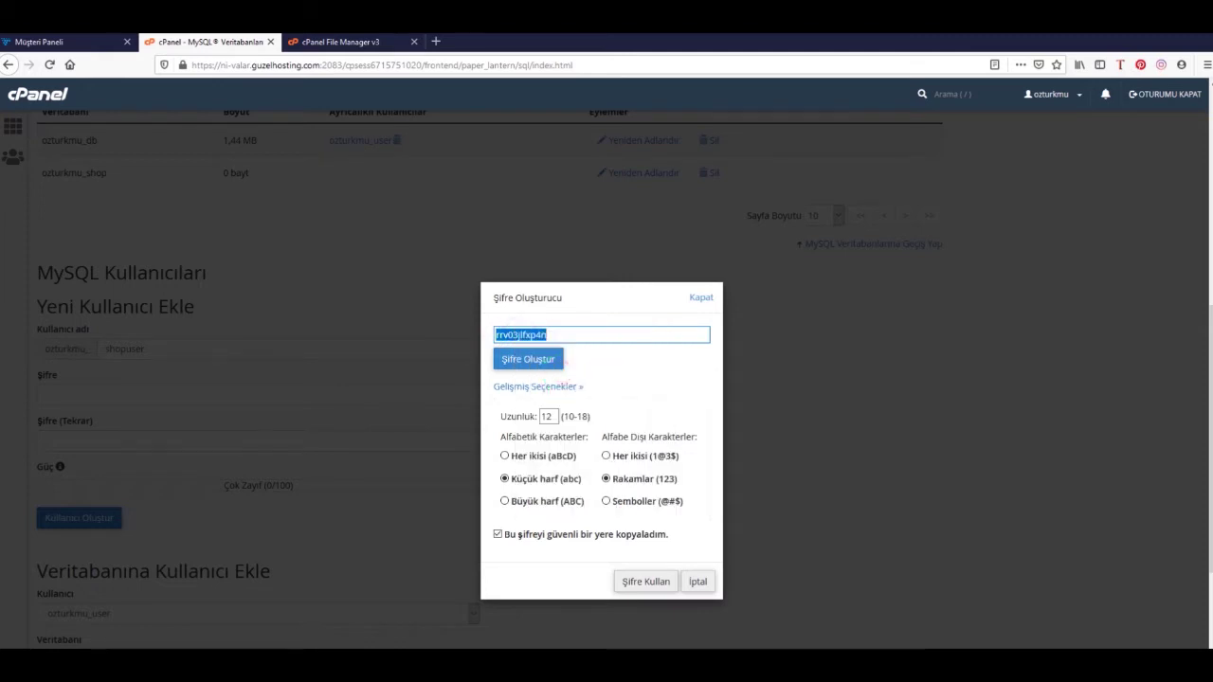
Apply the generated password and create the shopuser account
left_click(646, 582)
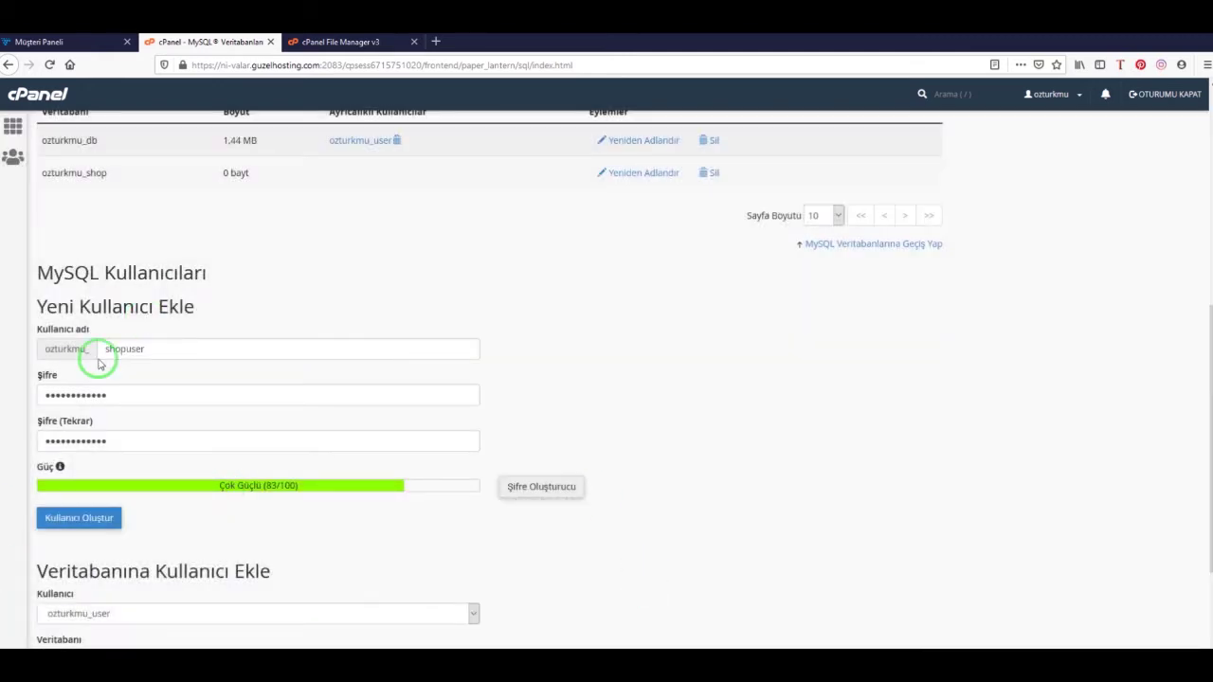
left_click(78, 517)
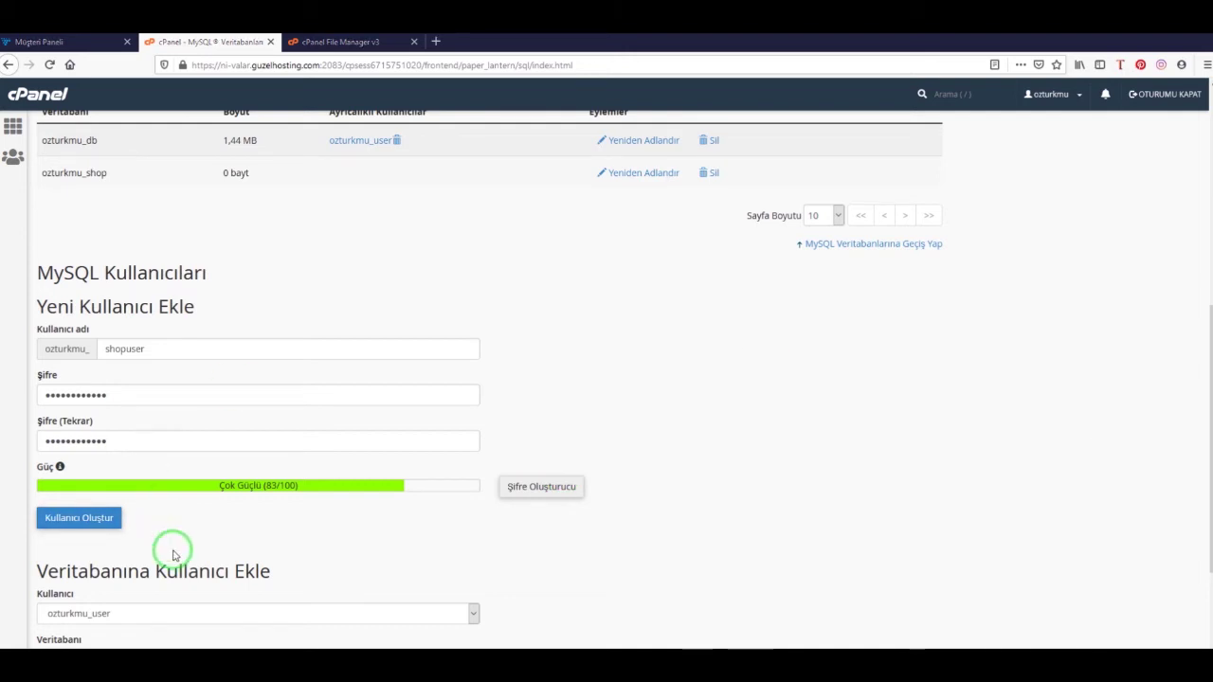
left_click(42, 517)
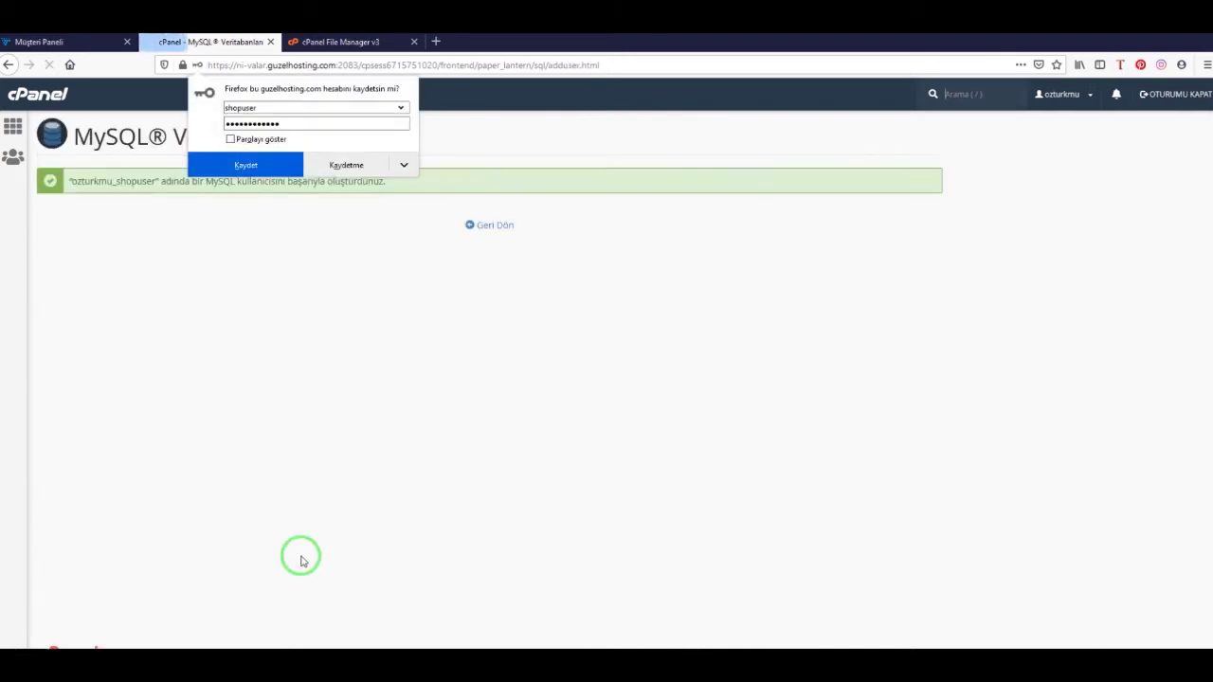
left_click(509, 230)
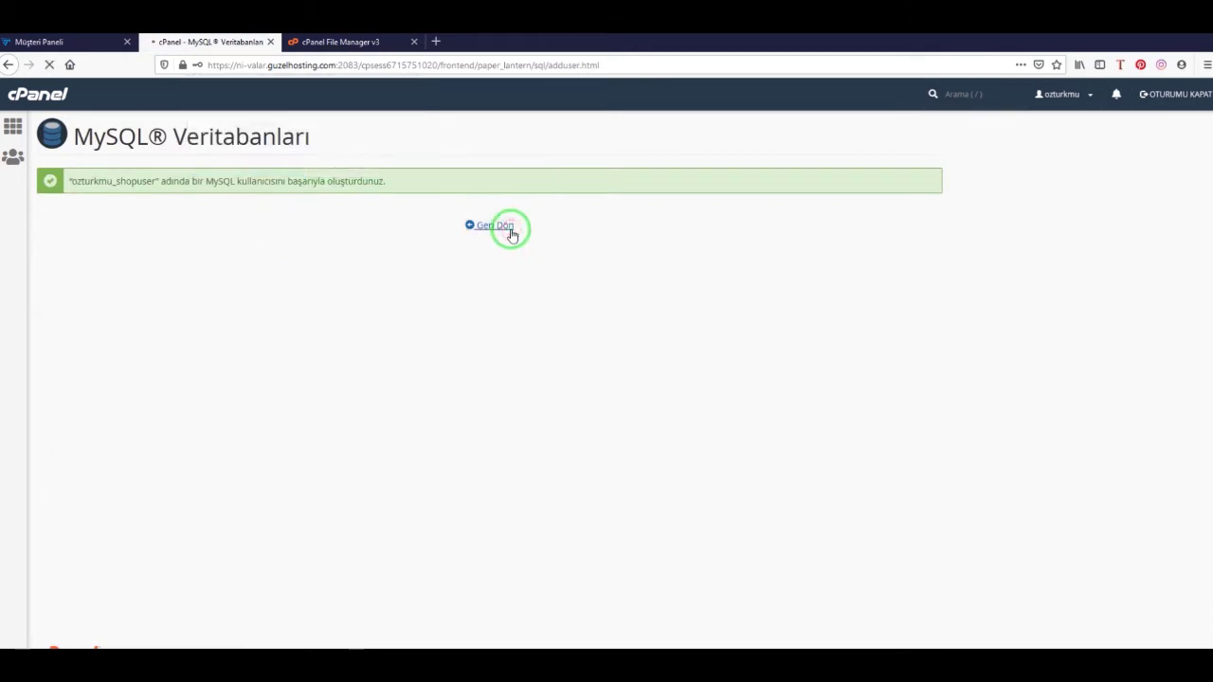
scroll(154, 491, "down", 4)
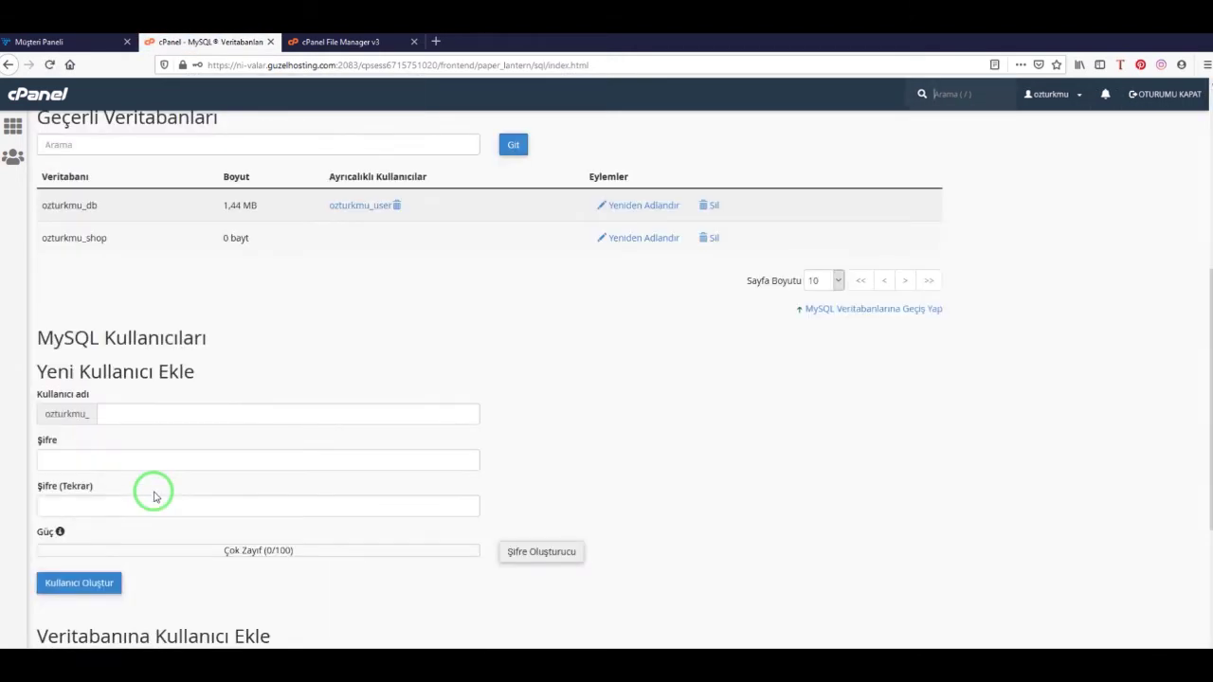
Add shopuser to the shop database with ALL PRIVILEGES, then return to cPanel home
scroll(156, 418, "down", 3)
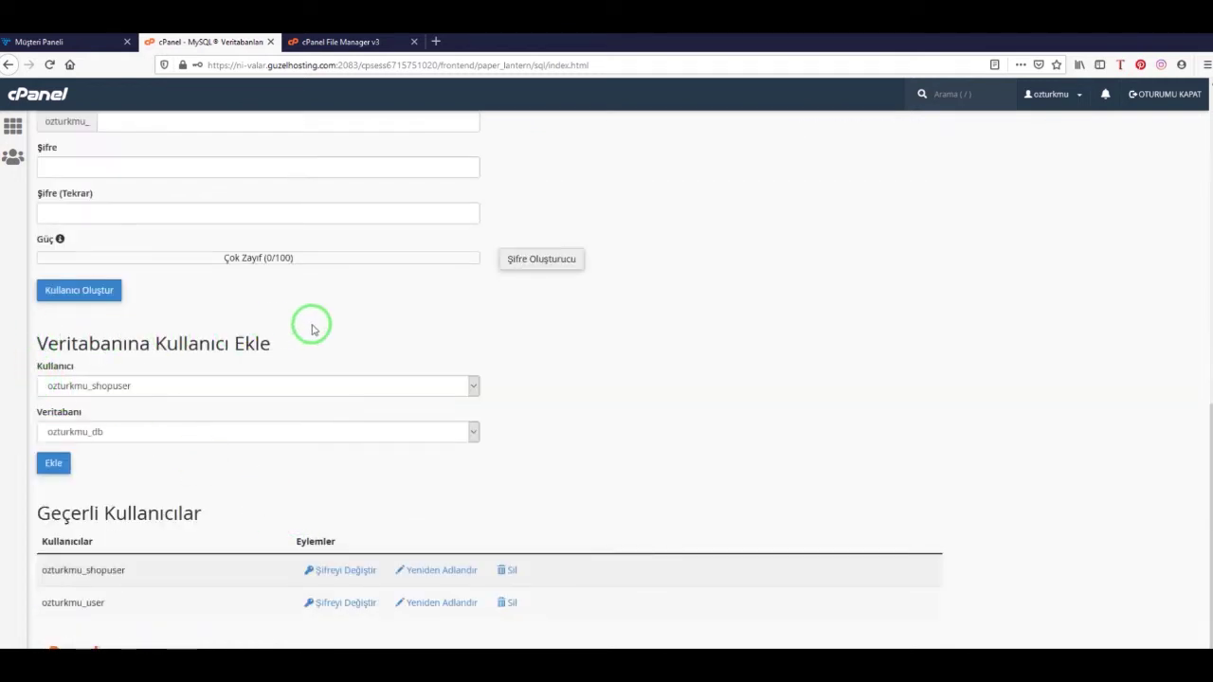
left_click(152, 381)
left_click(152, 381)
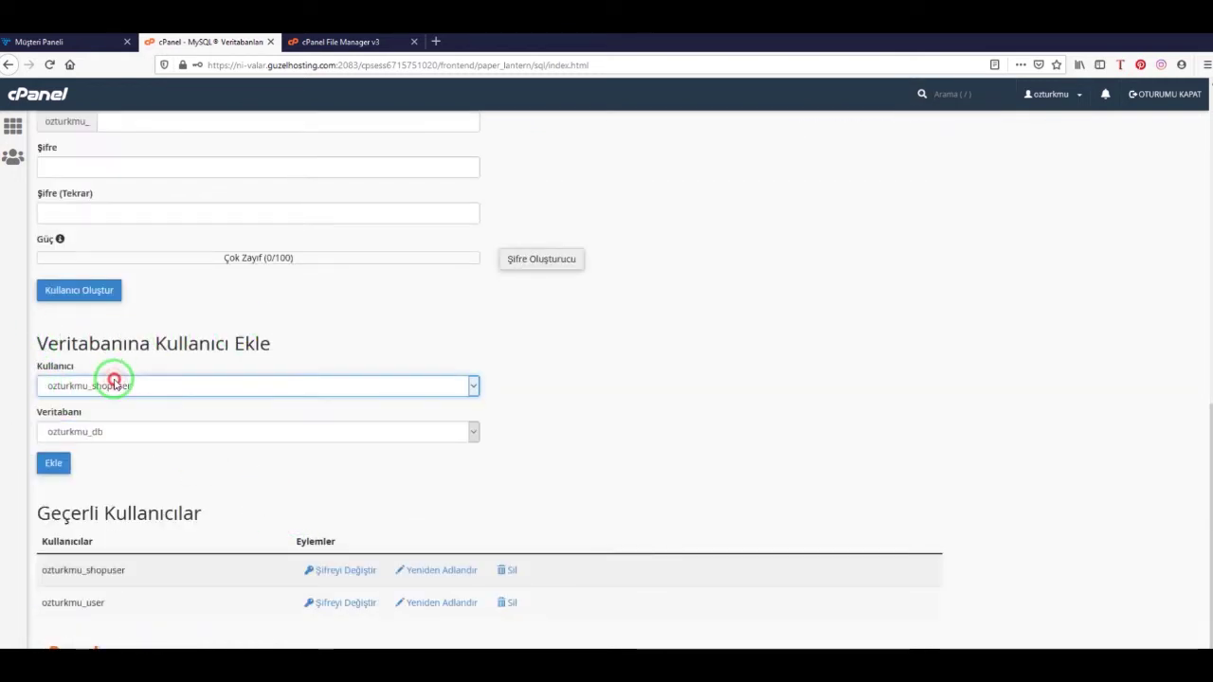
left_click(93, 441)
left_click(110, 468)
left_click(57, 463)
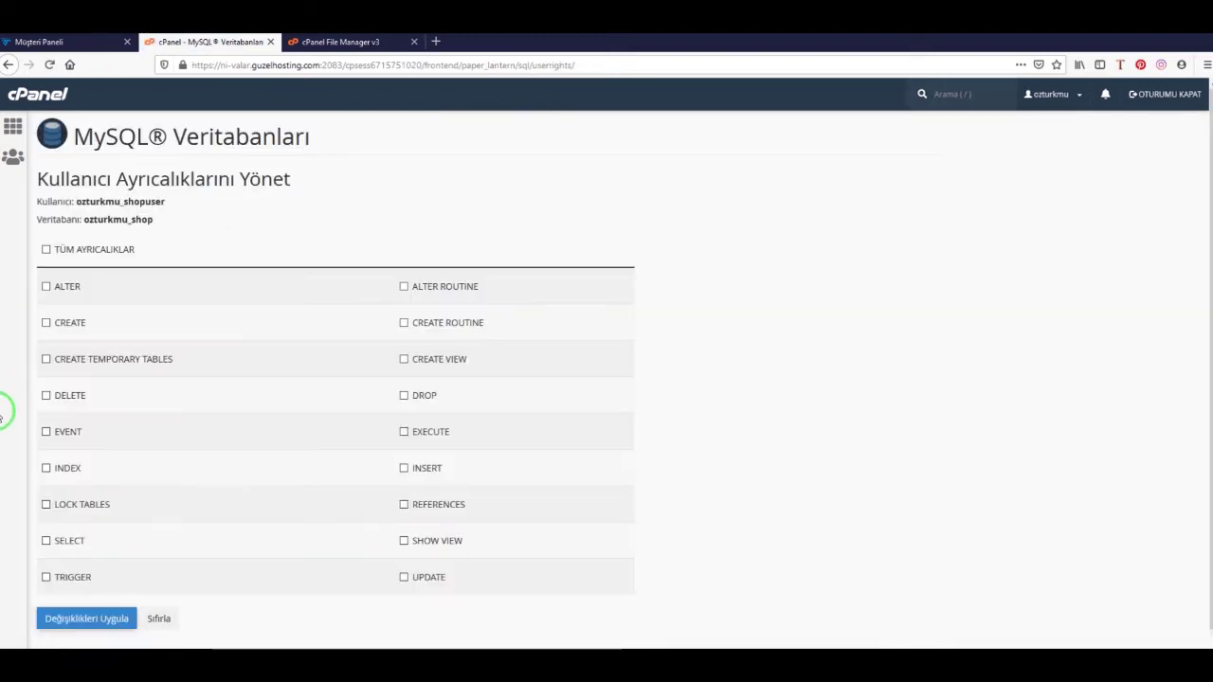
left_click(45, 251)
left_click(76, 618)
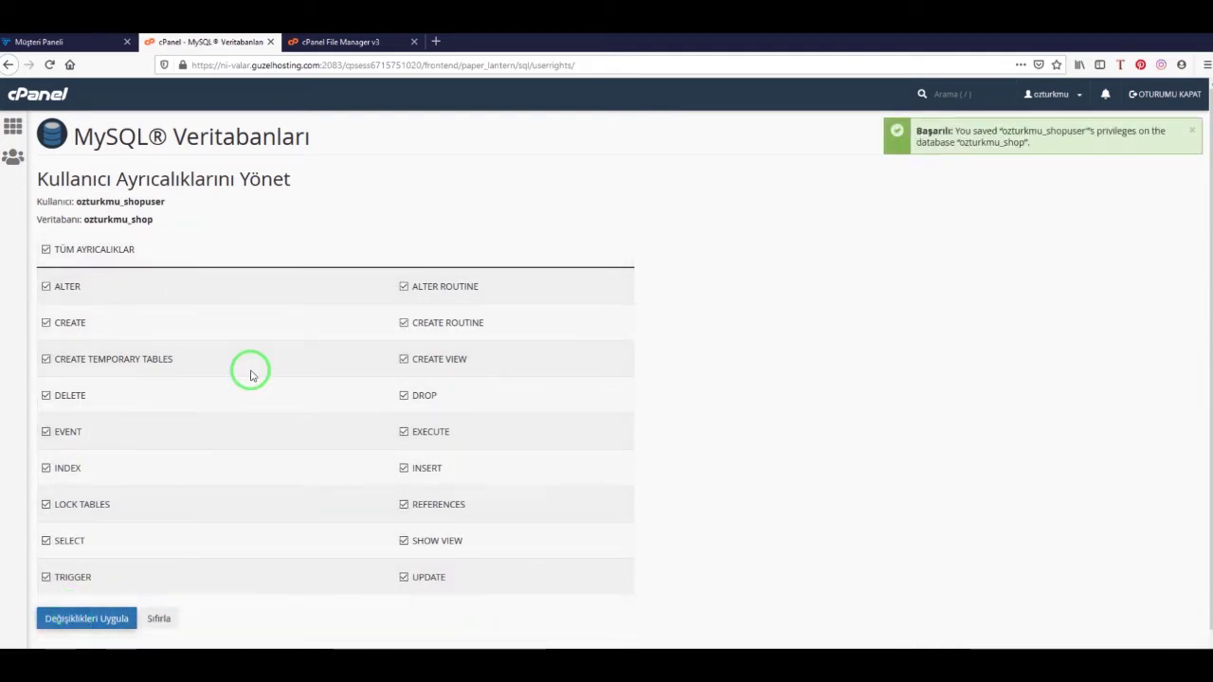
left_click(12, 126)
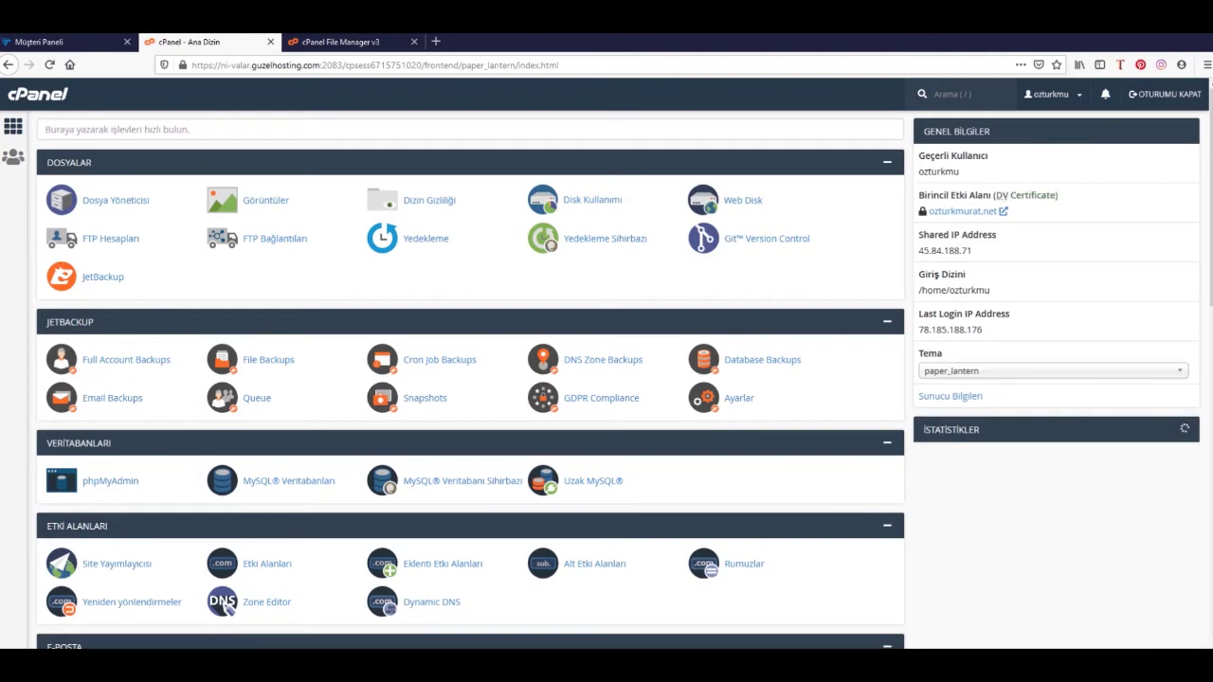
Review the saved database name, user and password lines in Notepad, then minimize it
key("alt+Tab")
left_click_drag(541, 278, 579, 261)
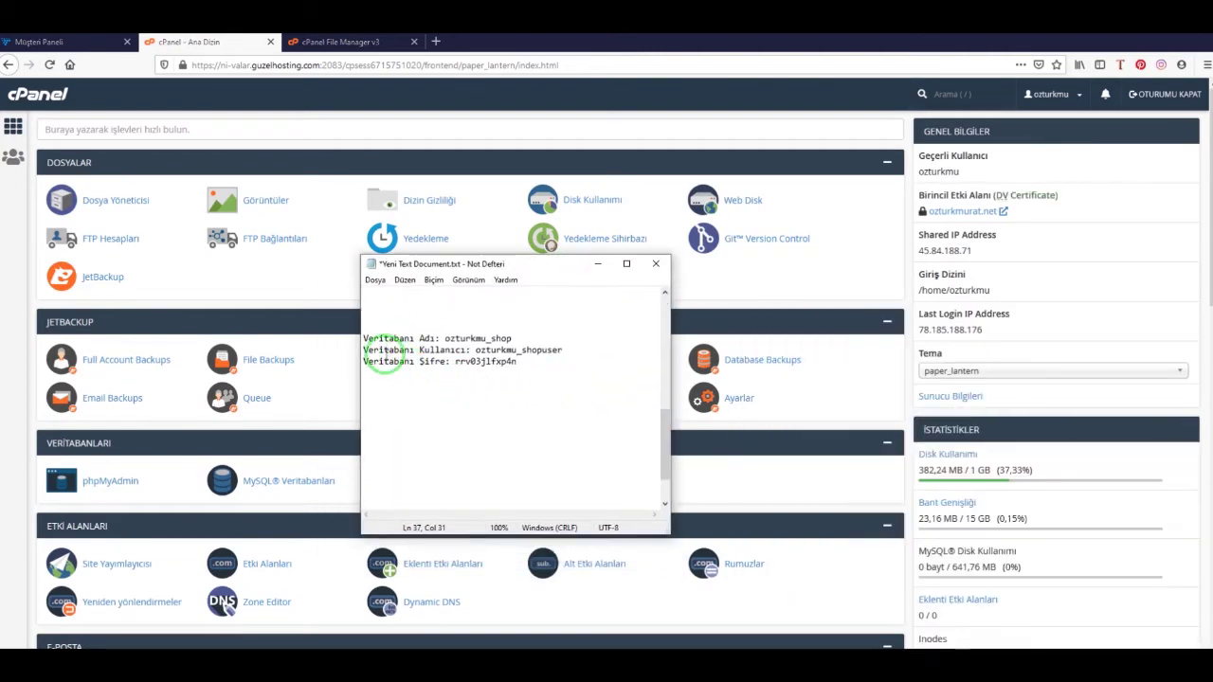
left_click_drag(361, 334, 522, 354)
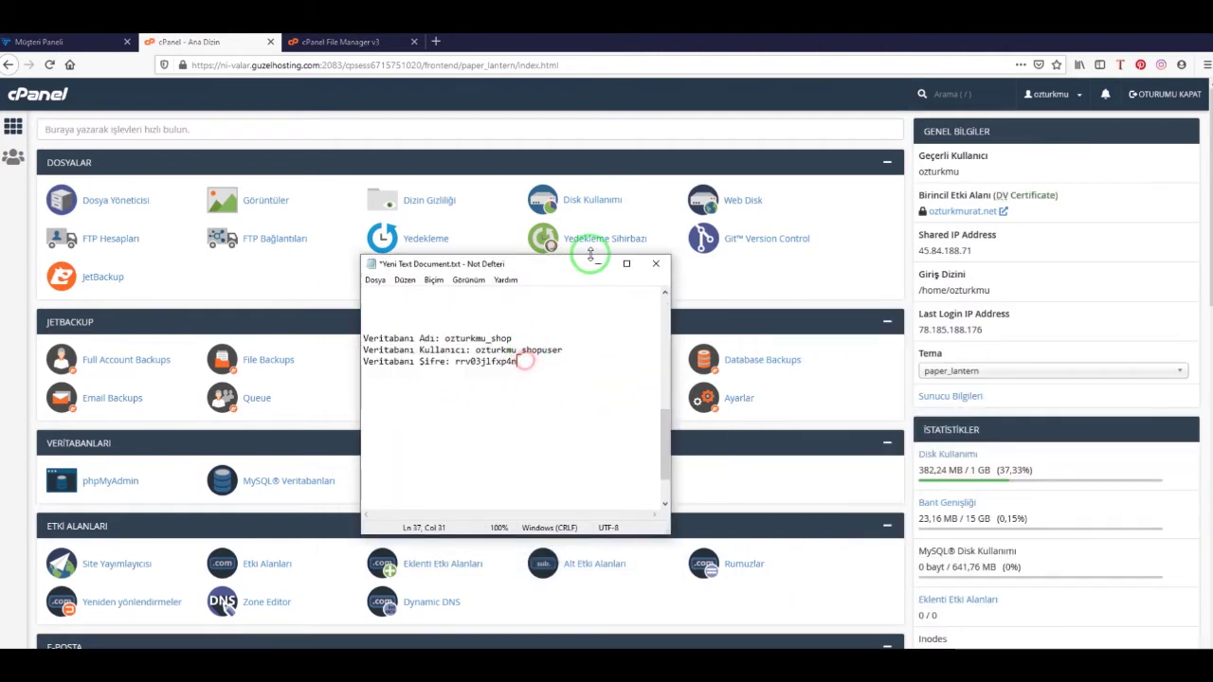
left_click(541, 252)
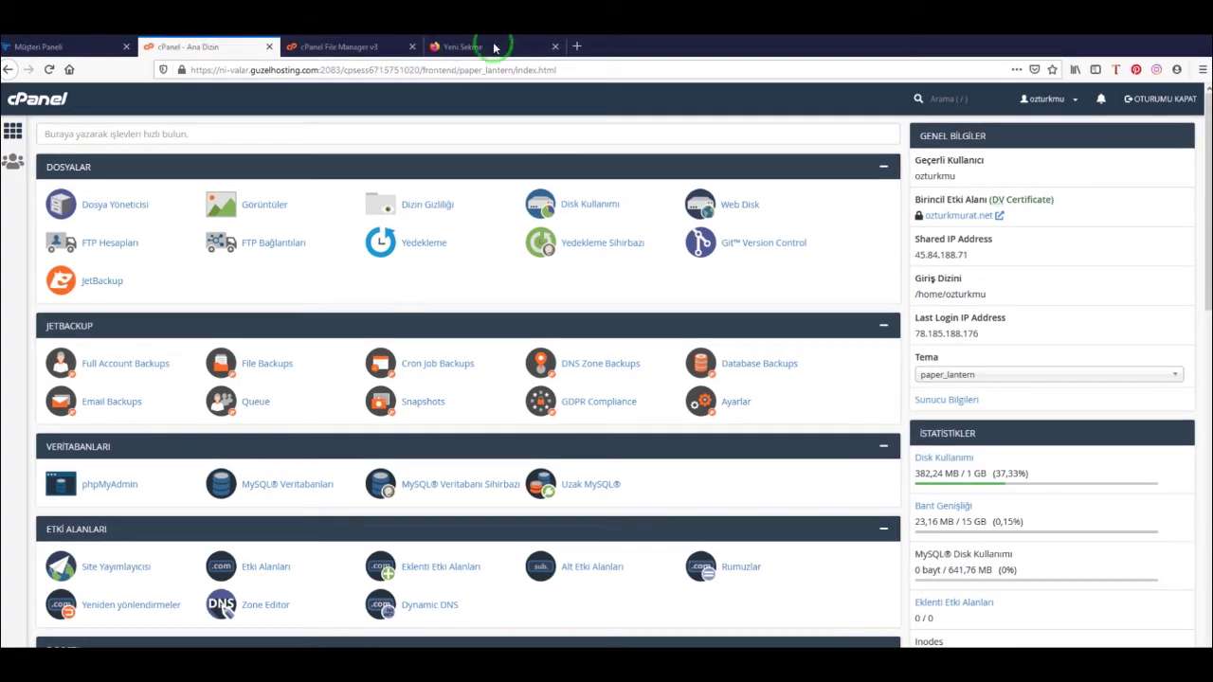
Go to wordpress.org and download the WordPress 5.7 package
left_click(497, 48)
left_click(488, 70)
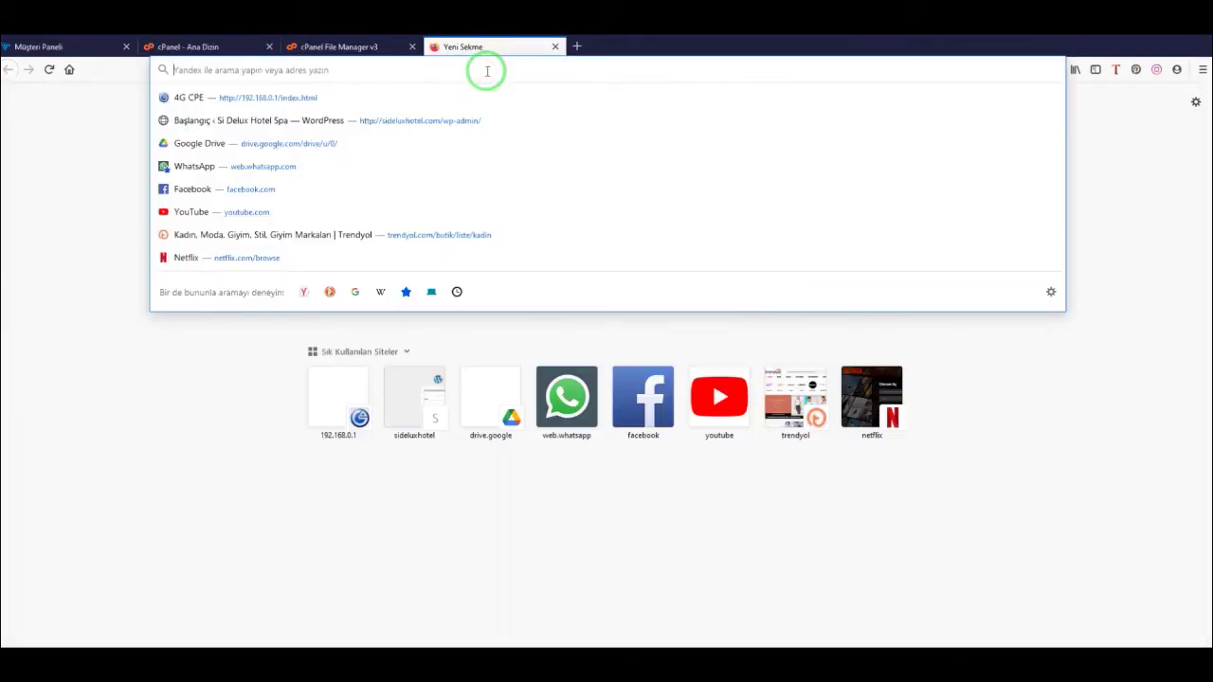
type("wordpress.org")
key("Return")
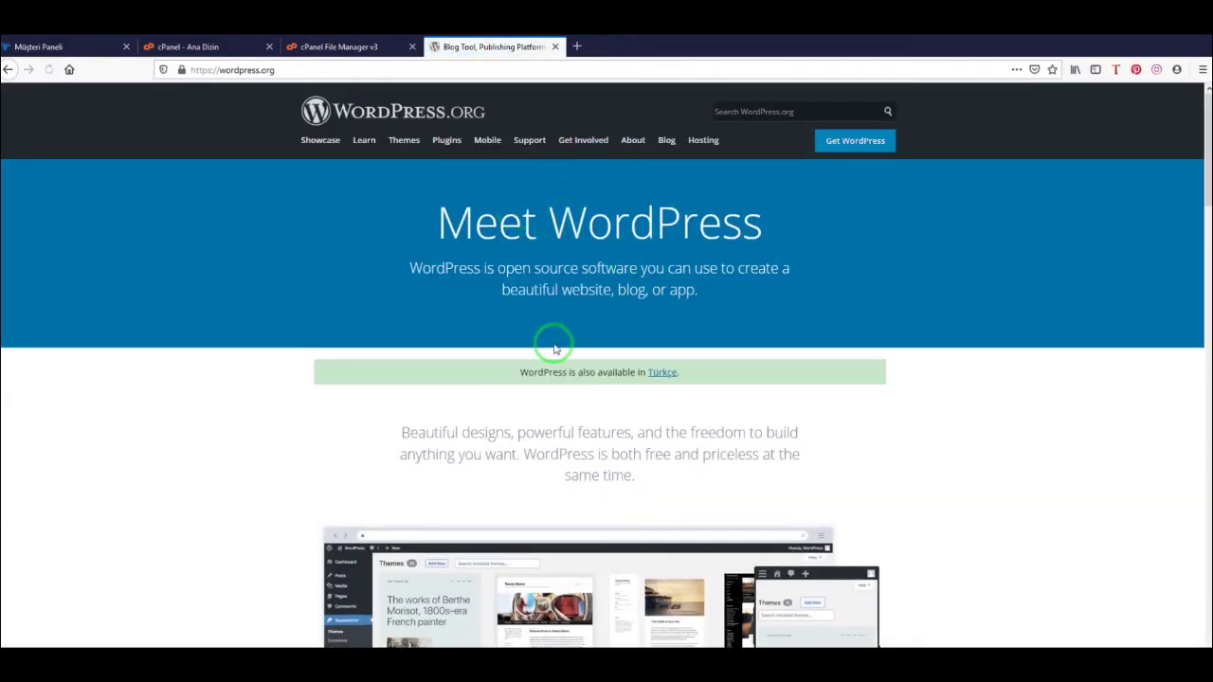
scroll(553, 334, "down", 10)
scroll(553, 334, "down", 10)
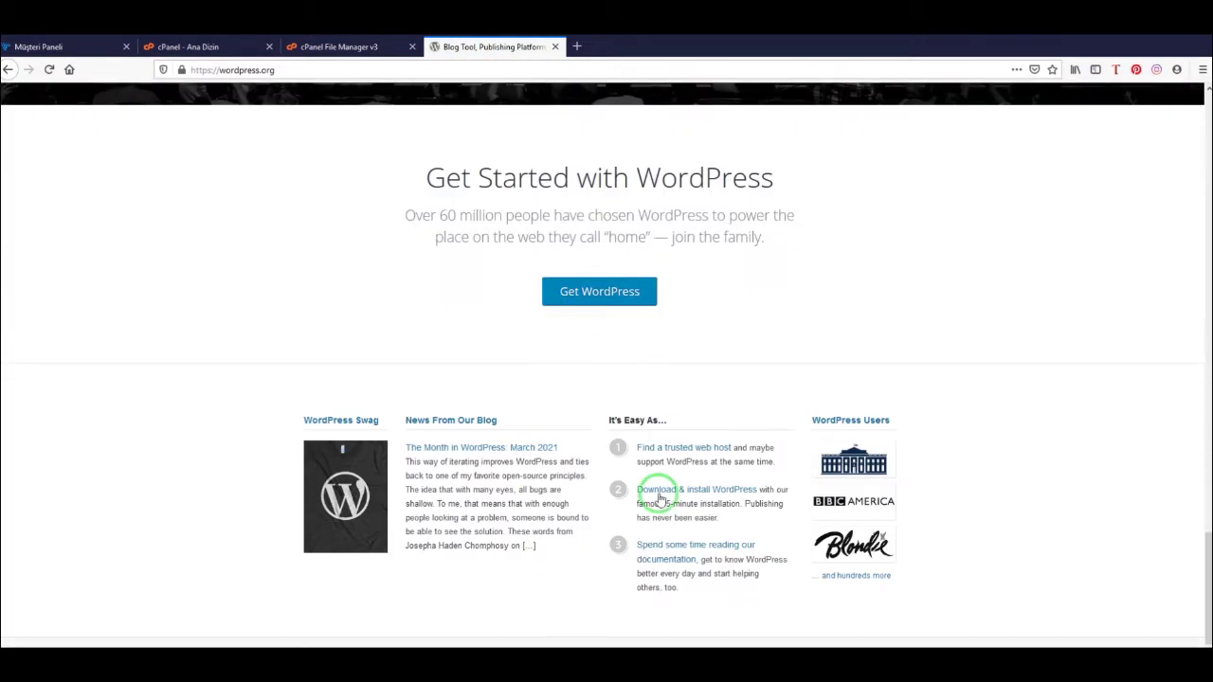
left_click(590, 287)
scroll(609, 425, "down", 7)
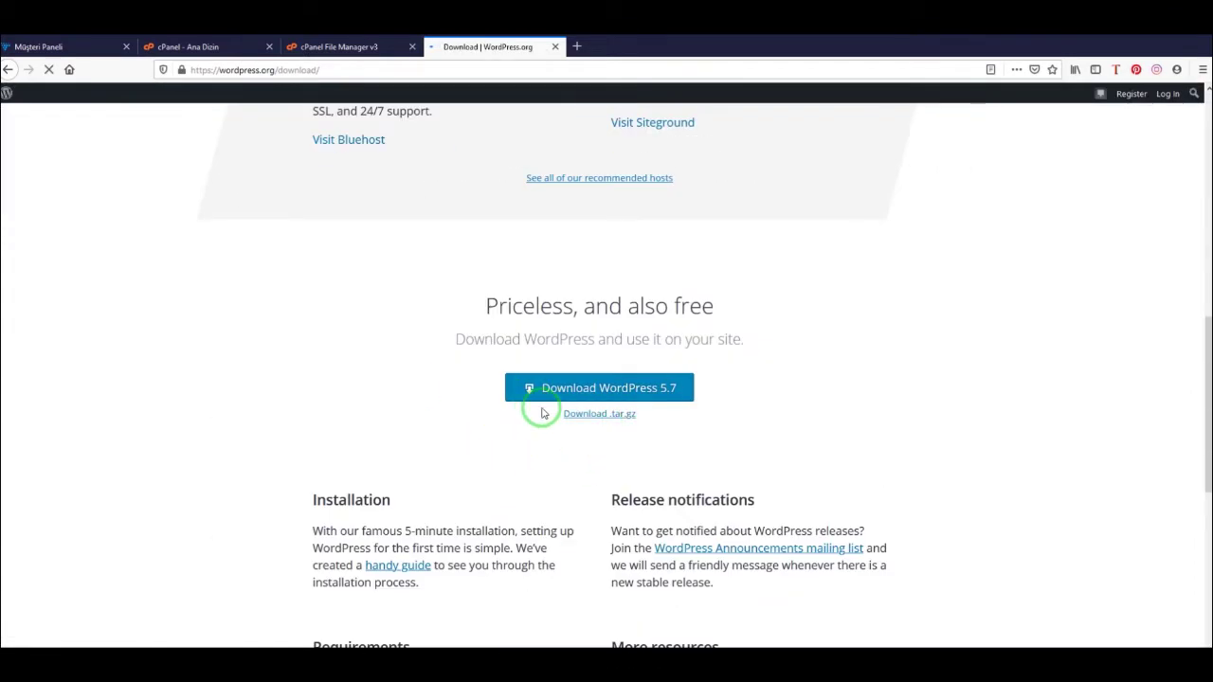
left_click(644, 388)
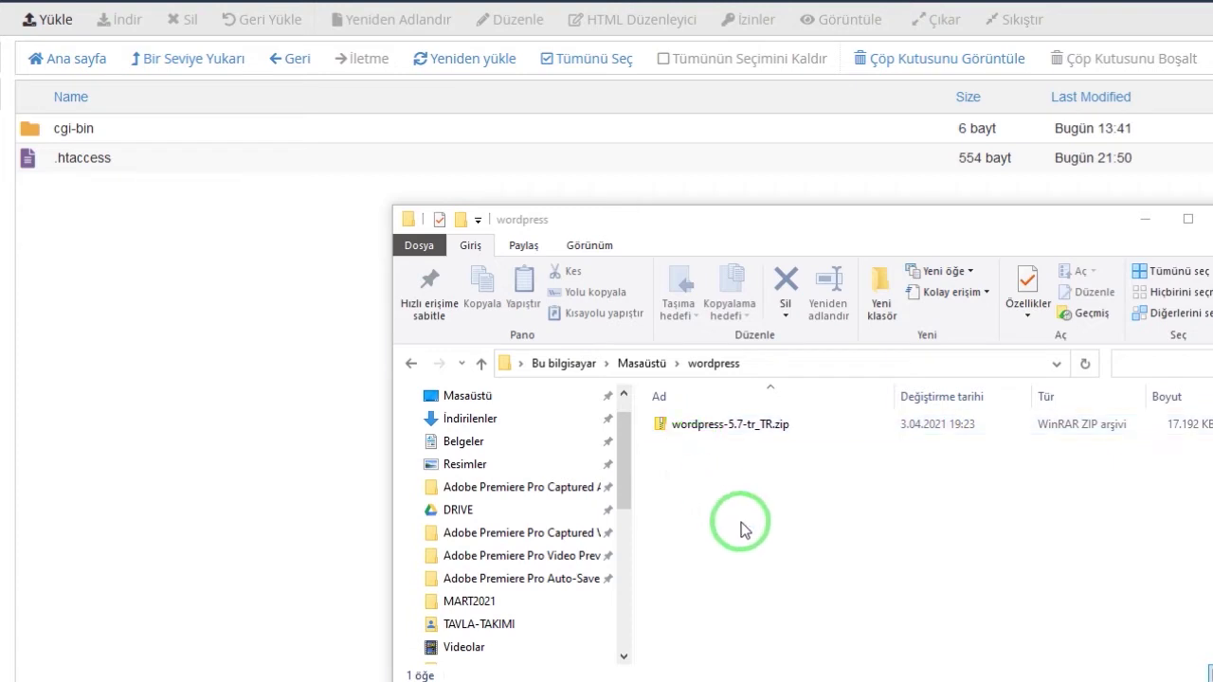
Open the shop.ozturkmurat.net folder under public_html in File Manager
left_click_drag(774, 227, 1212, 193)
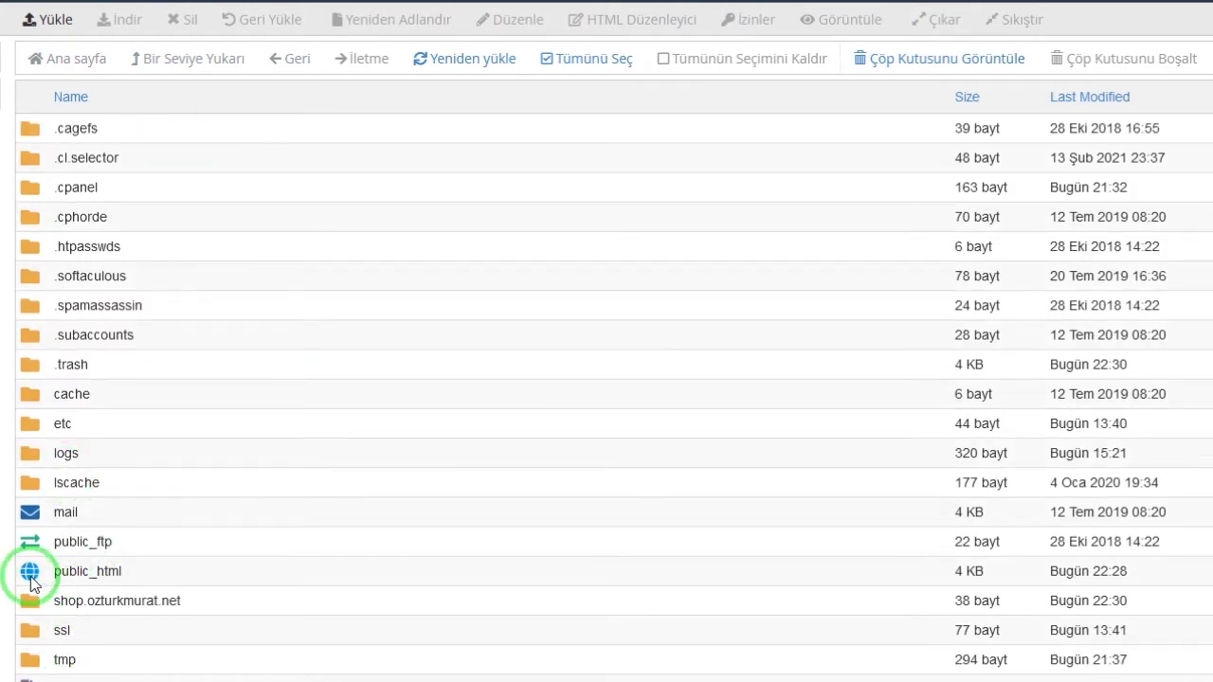
left_click(32, 581)
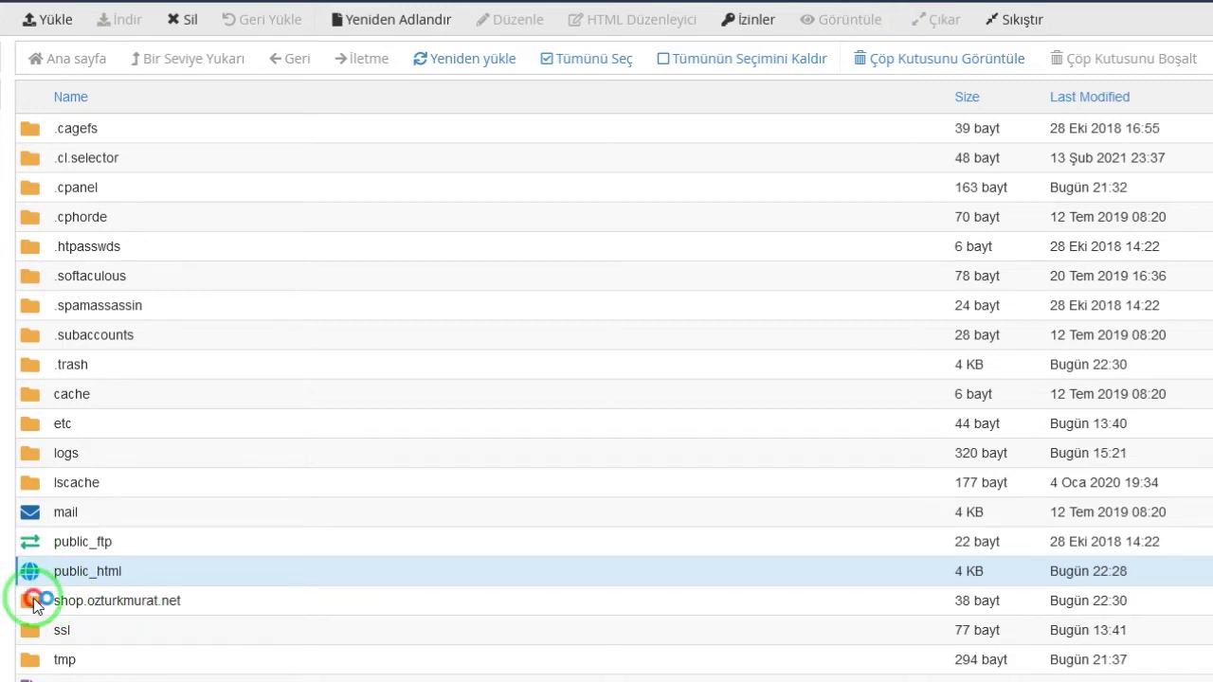
double_click(36, 603)
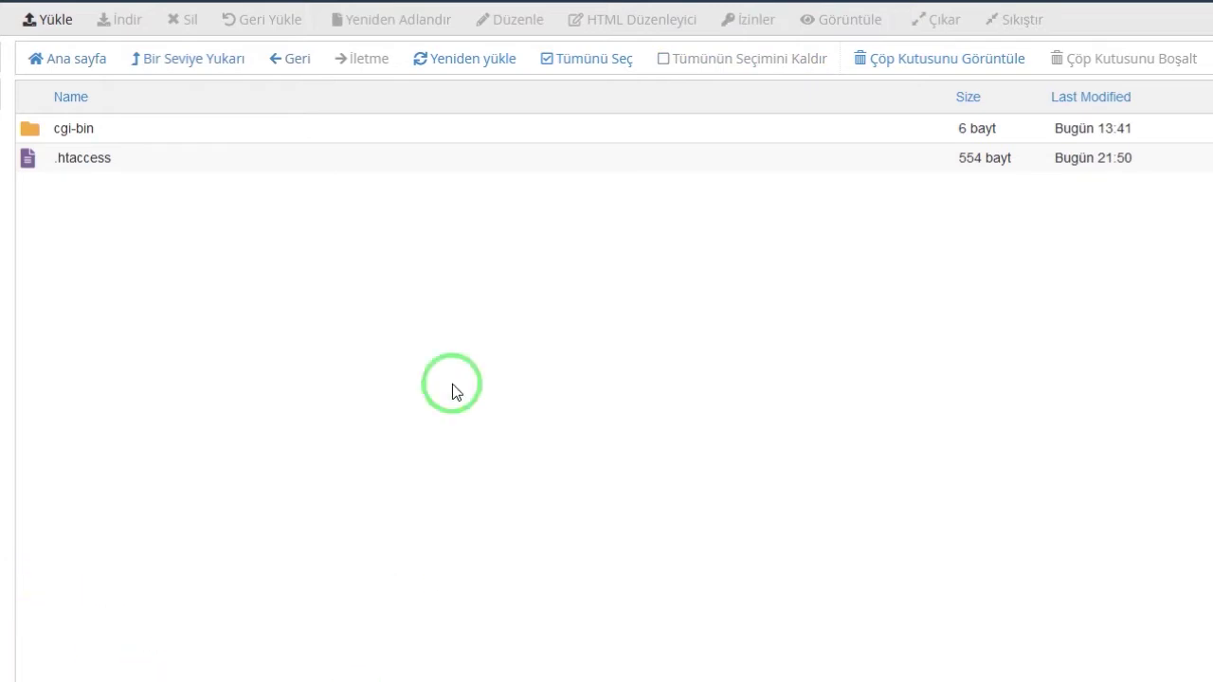
Drag wordpress-5.7-tr_TR.zip onto the upload page to upload it
left_click(38, 26)
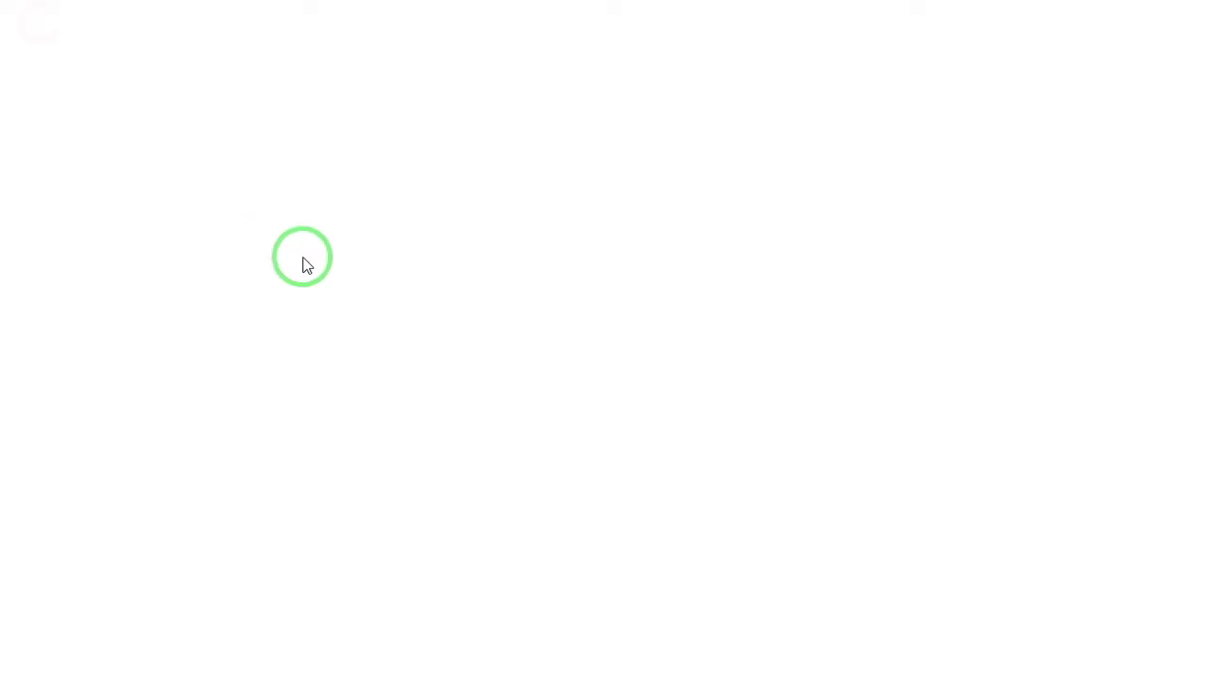
key("alt+Tab")
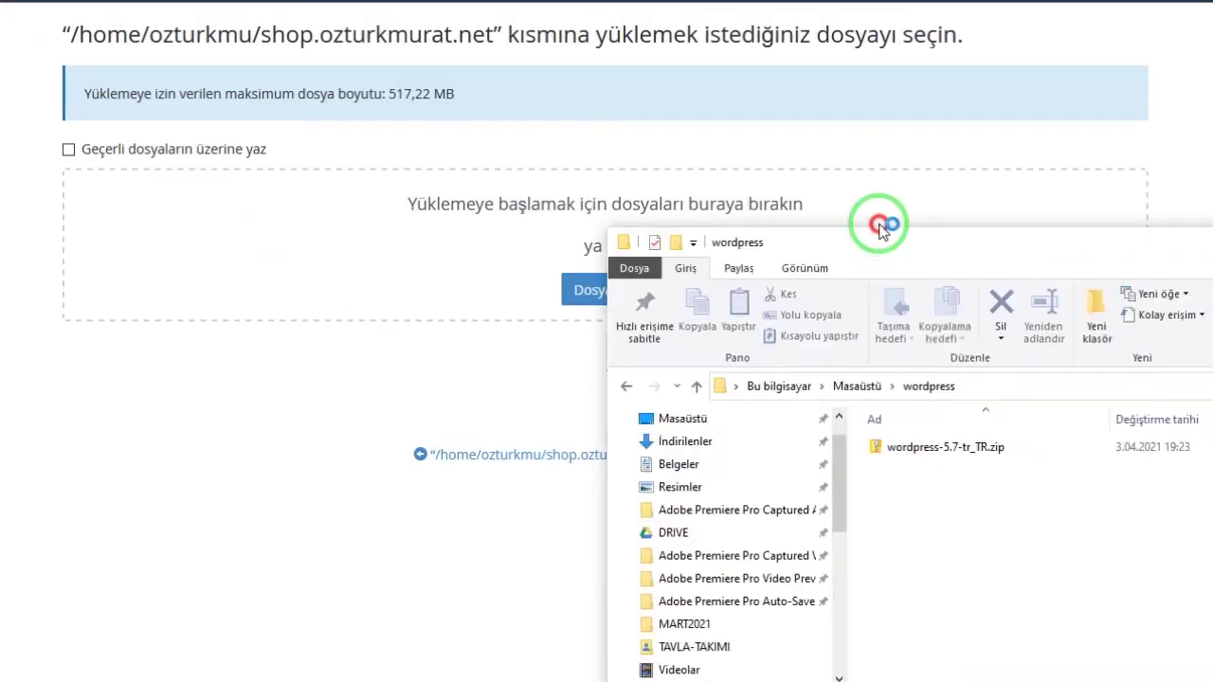
left_click_drag(882, 219, 901, 179)
left_click(993, 384)
left_click_drag(994, 384, 253, 241)
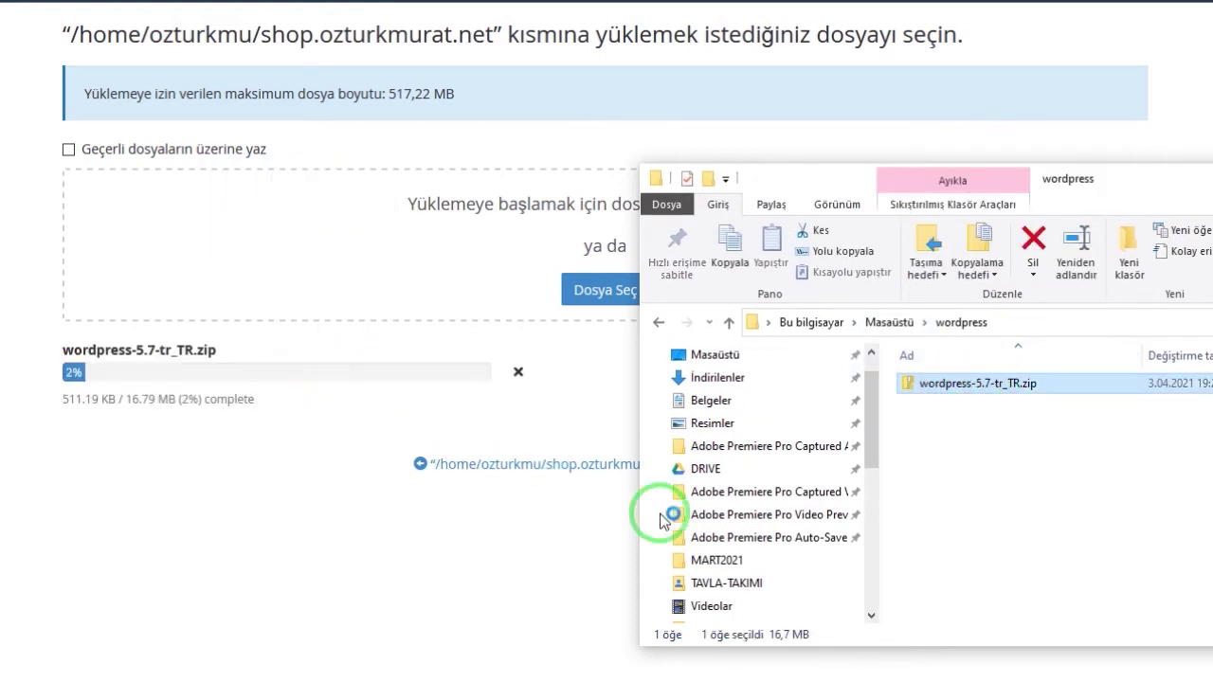
left_click(474, 428)
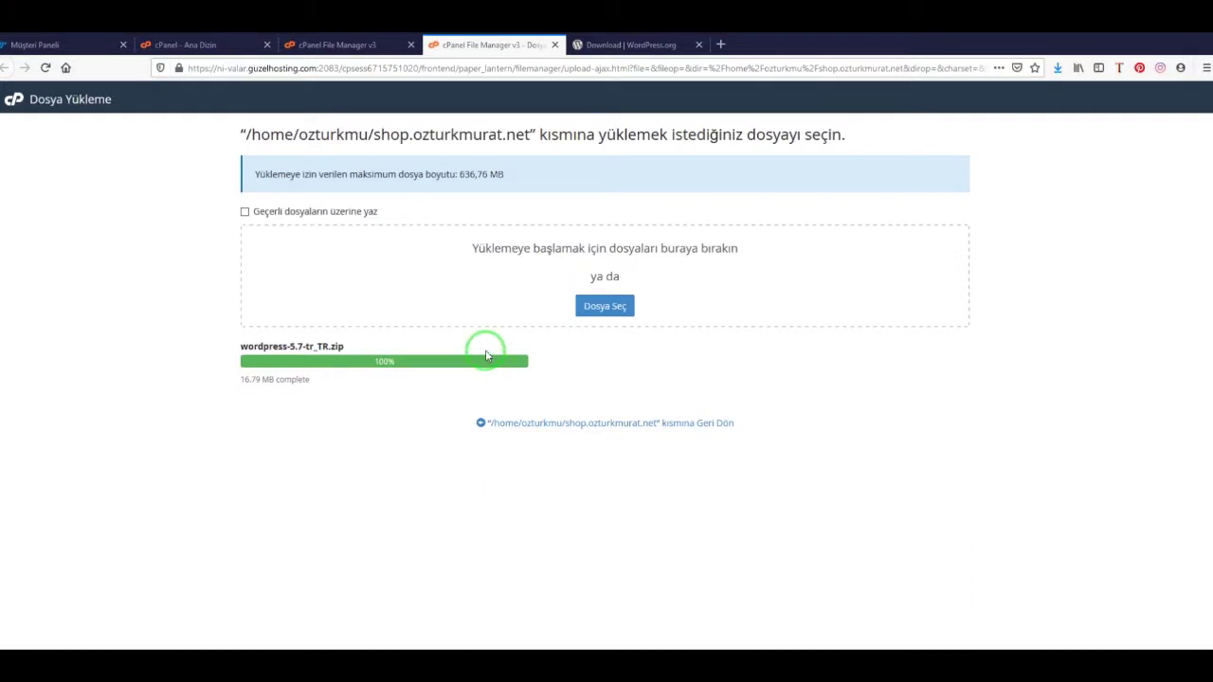
Extract the WordPress zip into a wordpress folder, then delete the zip
left_click(327, 44)
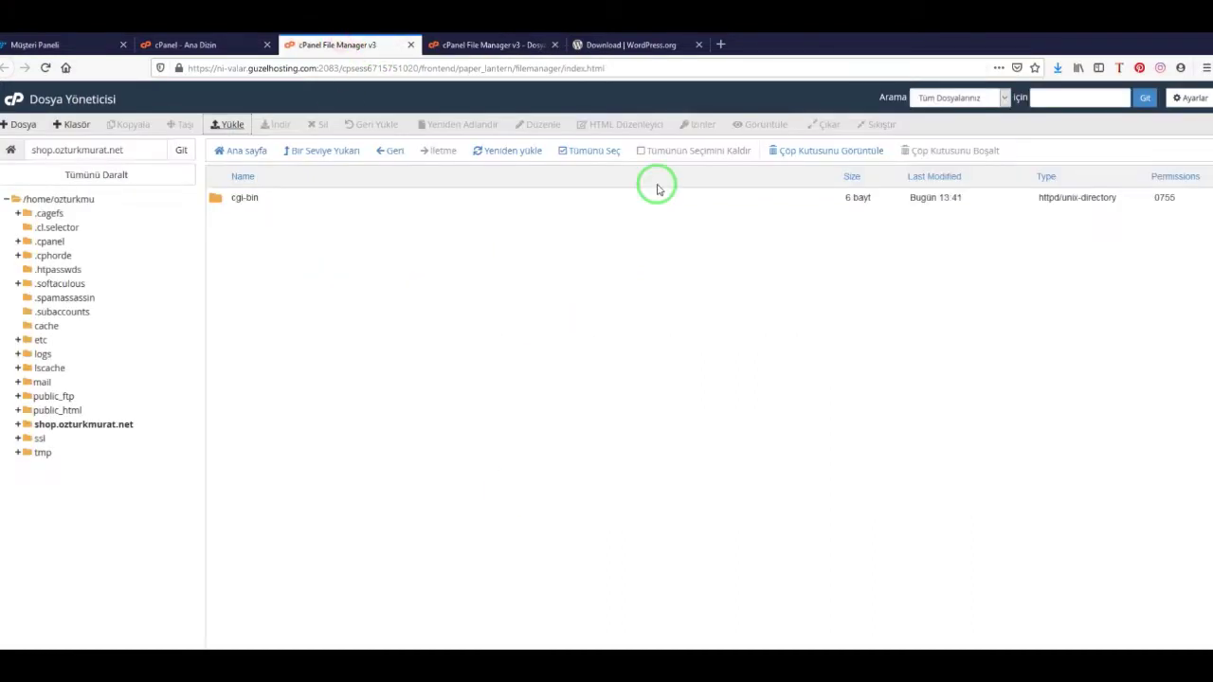
left_click(502, 156)
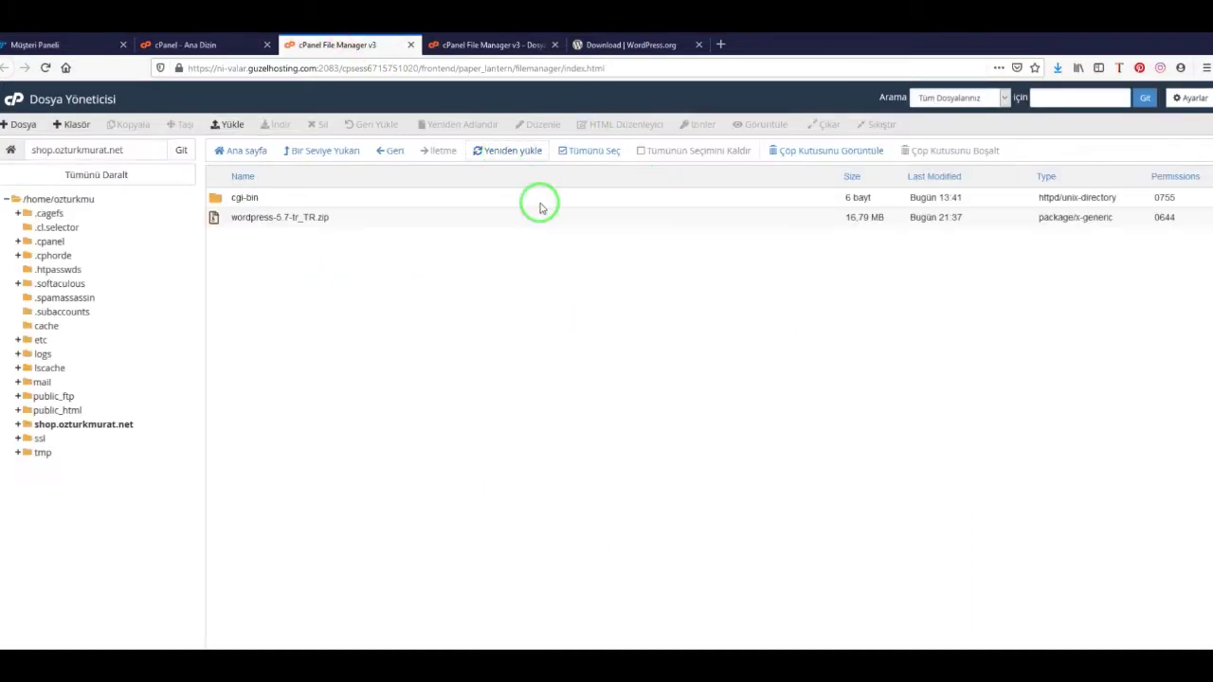
right_click(225, 221)
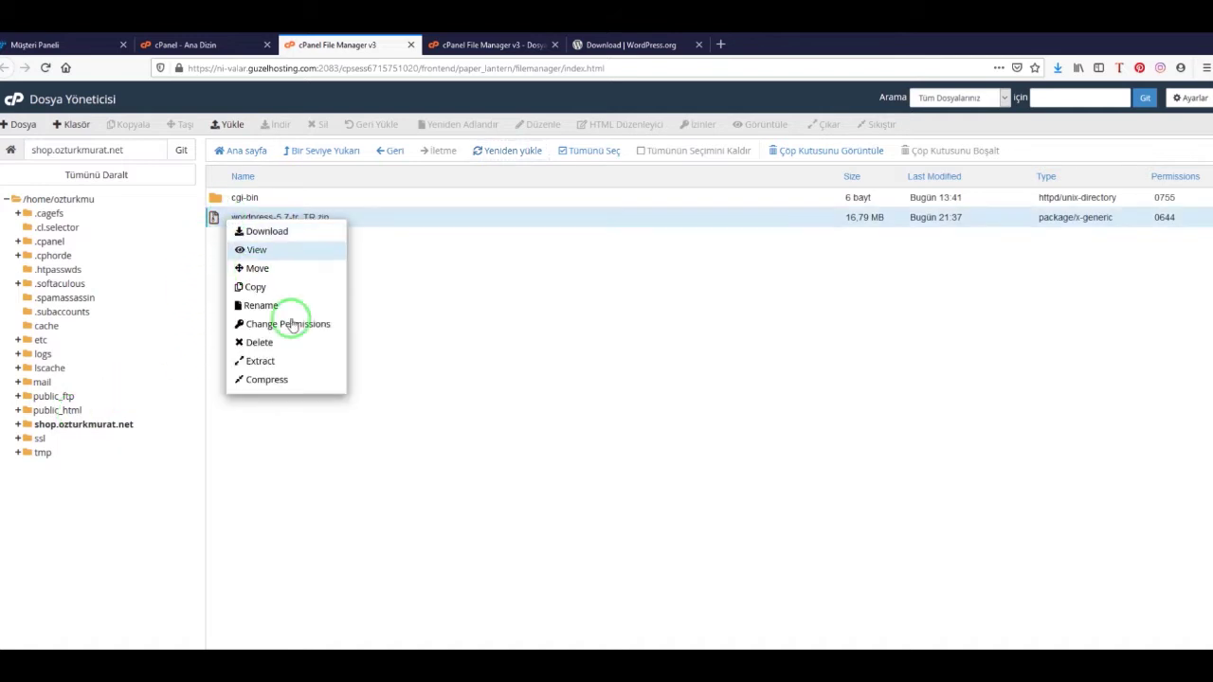
left_click(261, 361)
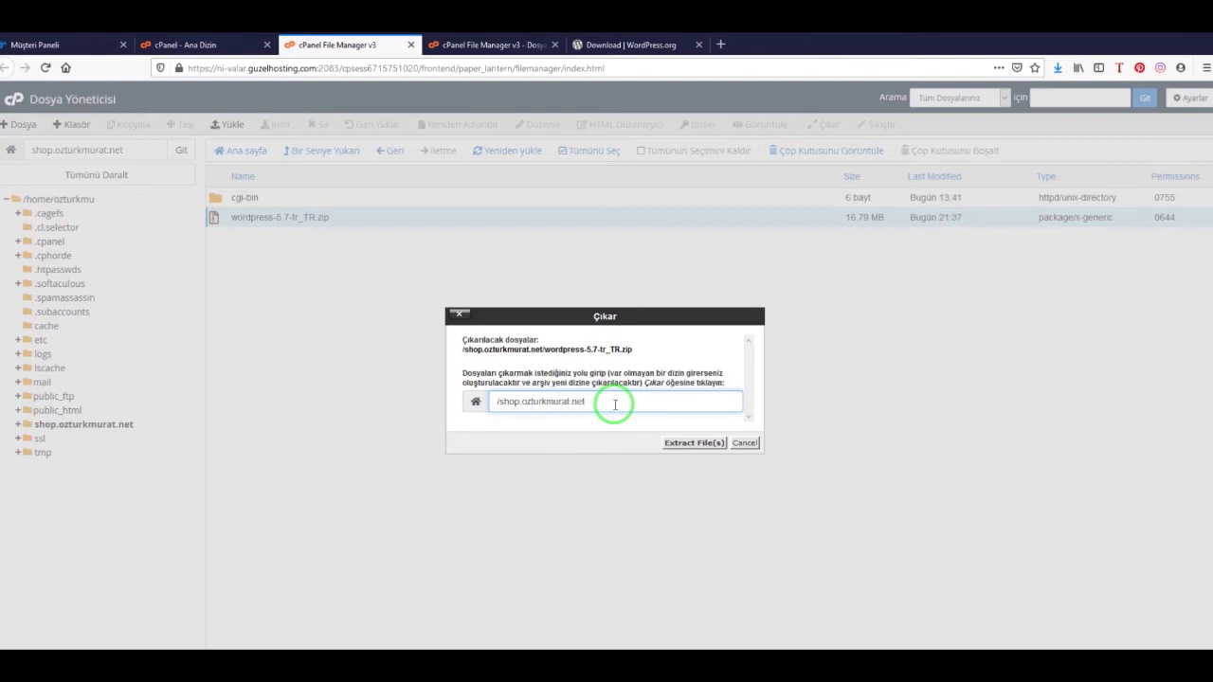
left_click_drag(608, 405, 556, 406)
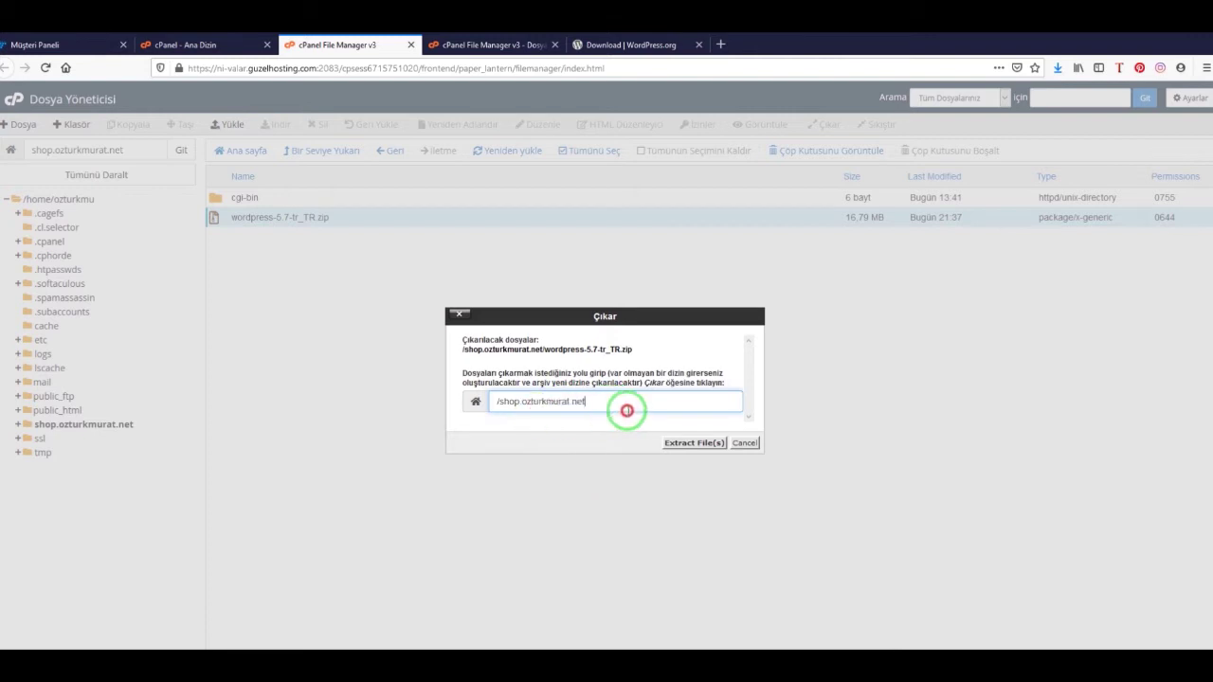
left_click(687, 443)
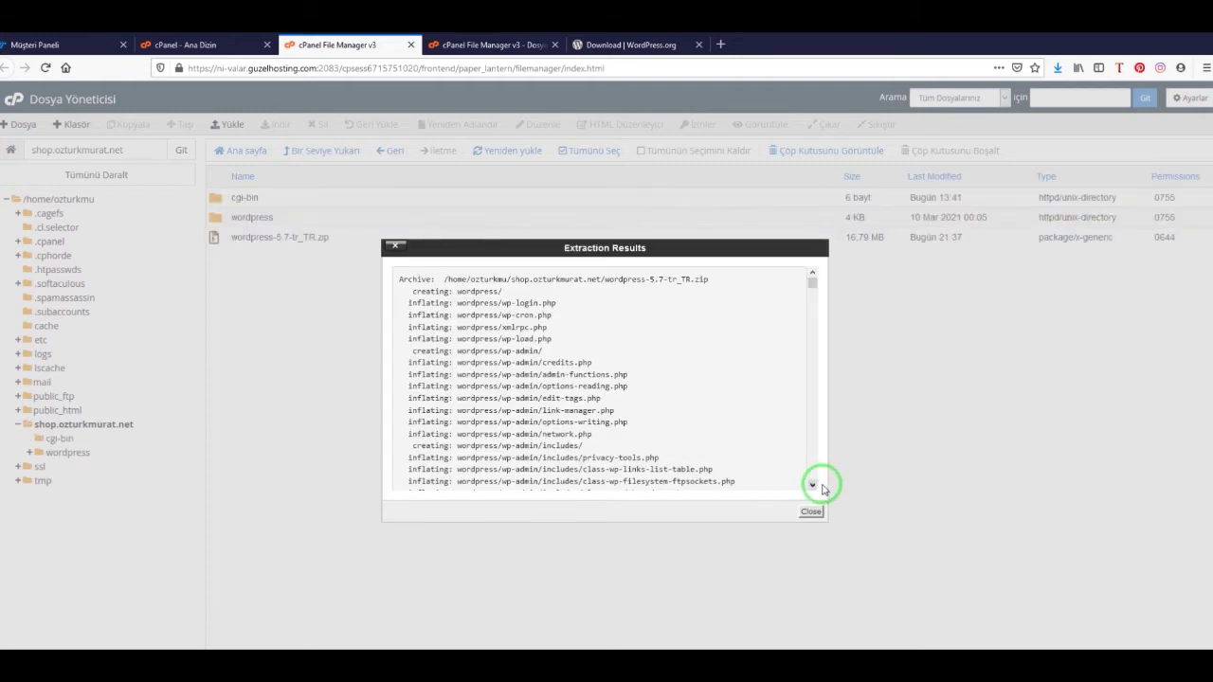
left_click(811, 509)
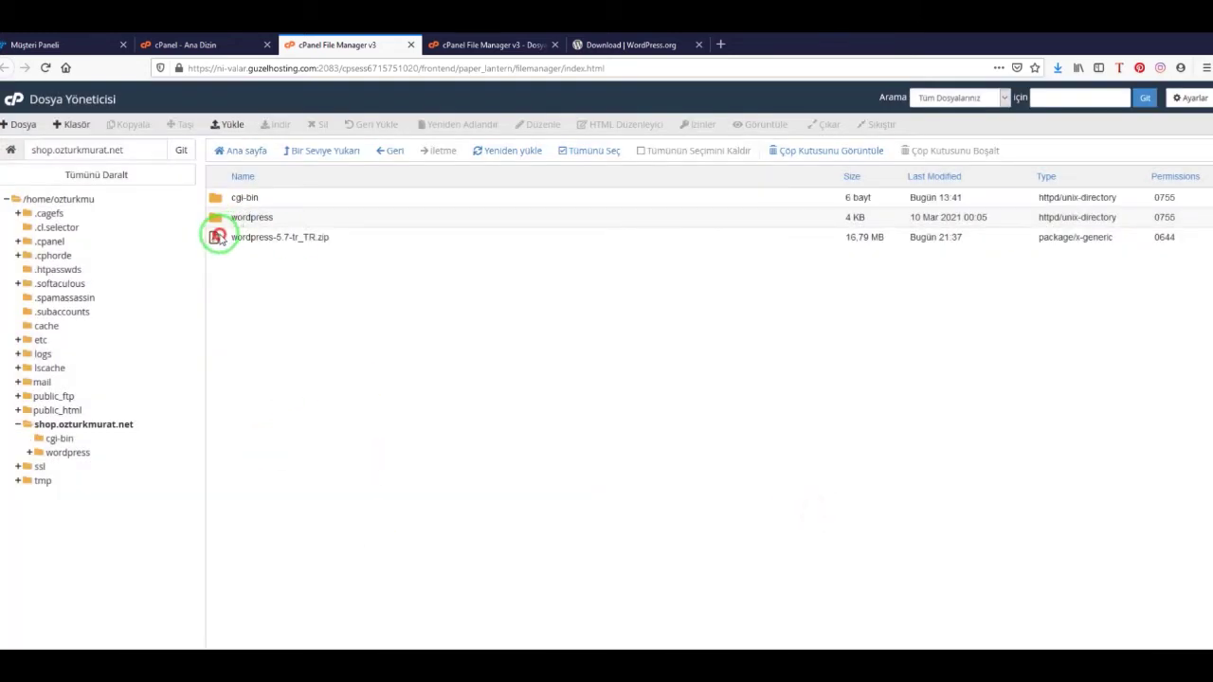
left_click(217, 237)
left_click(318, 124)
left_click(706, 423)
Select every file in the wordpress folder, wp-admin through xmlrpc.php, and choose Move
double_click(217, 220)
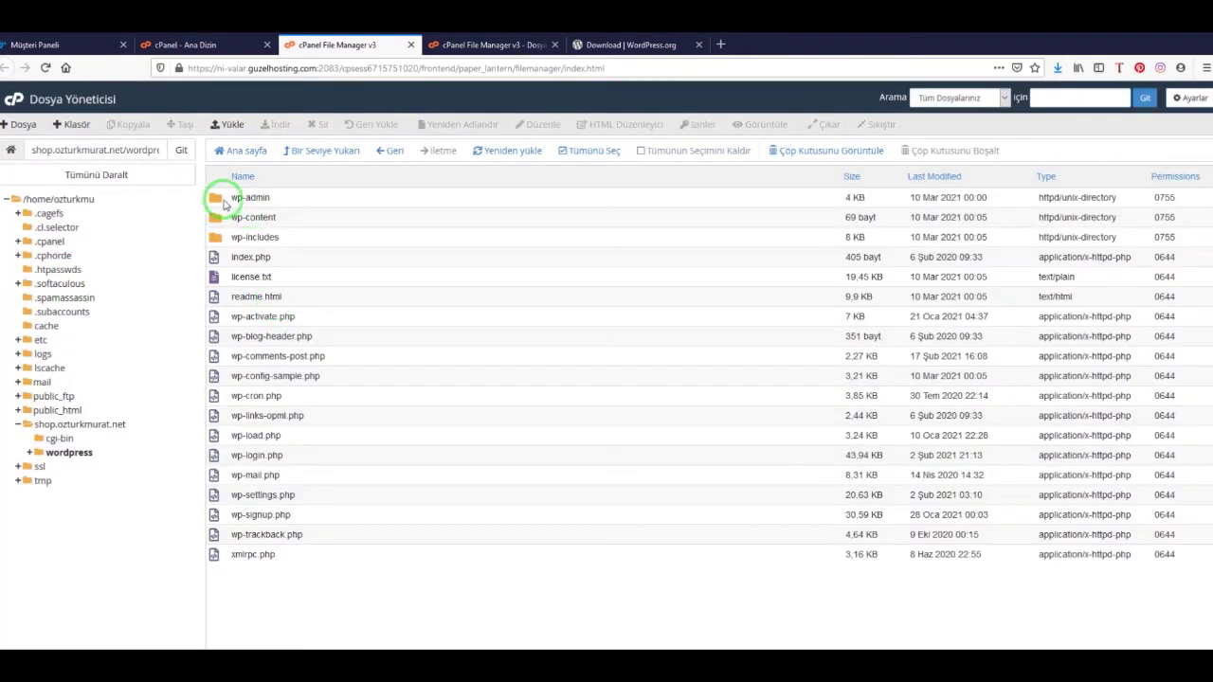
left_click(214, 201)
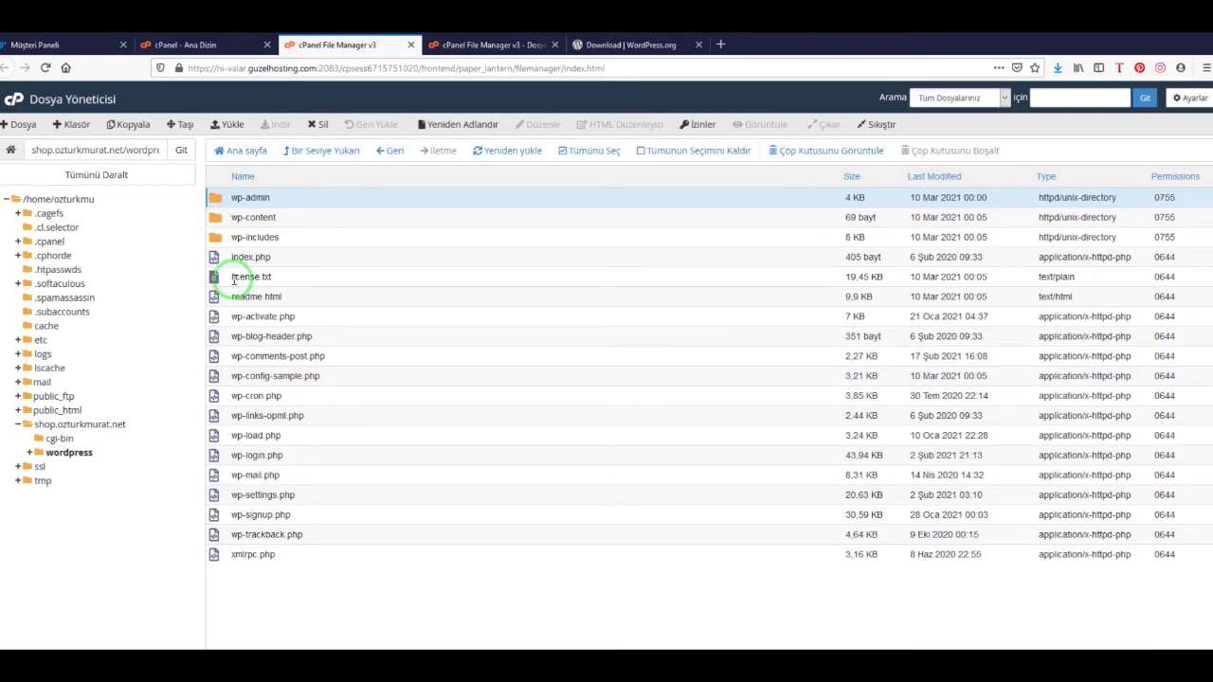
left_click(263, 554, "shift")
right_click(263, 305)
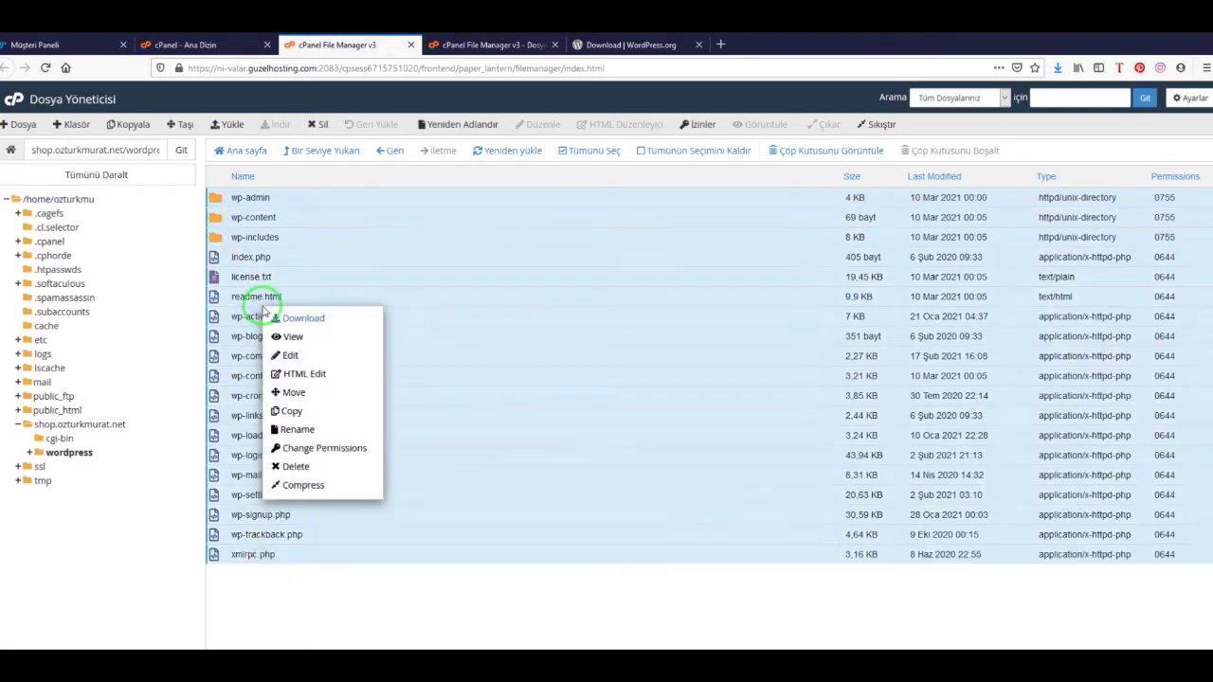
left_click(331, 400)
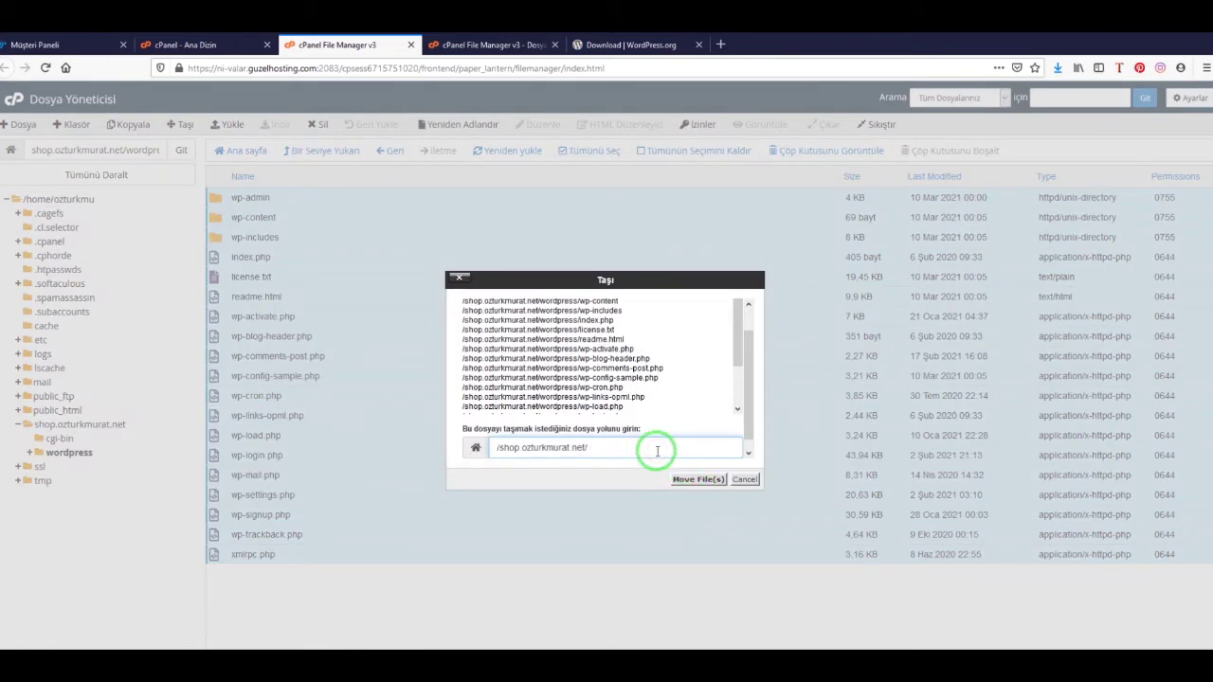
Move the WordPress files into shop.ozturkmurat.net and delete the empty wordpress folder
left_click(698, 479)
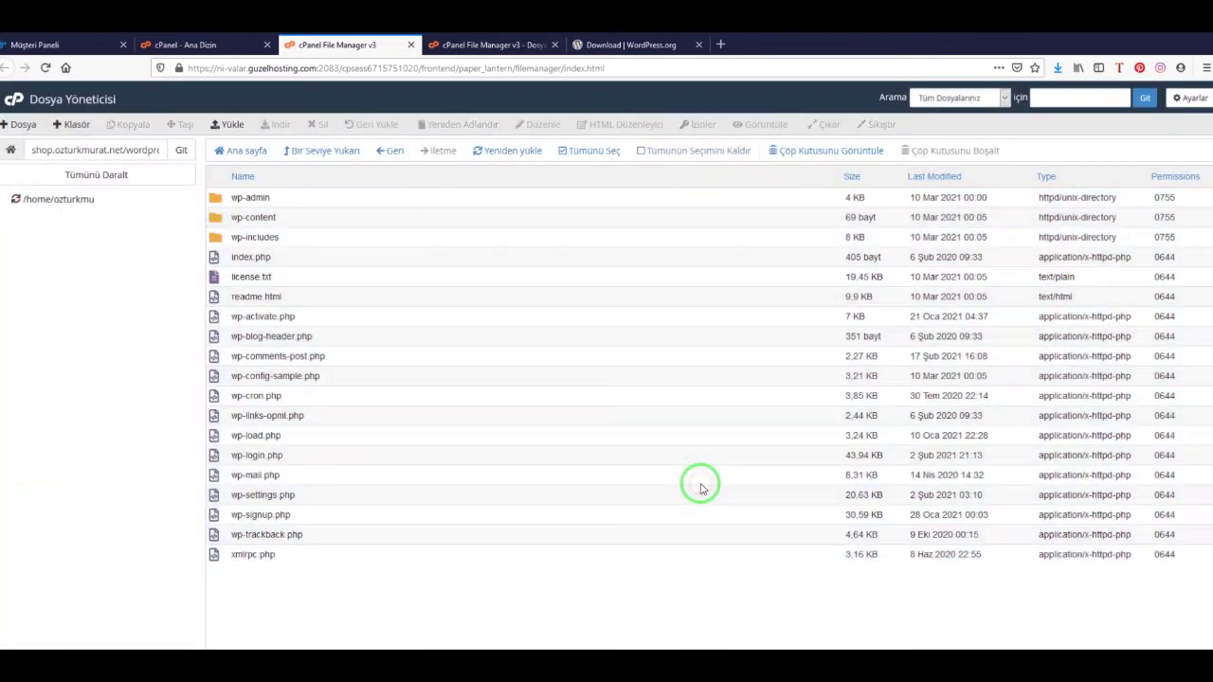
left_click(332, 154)
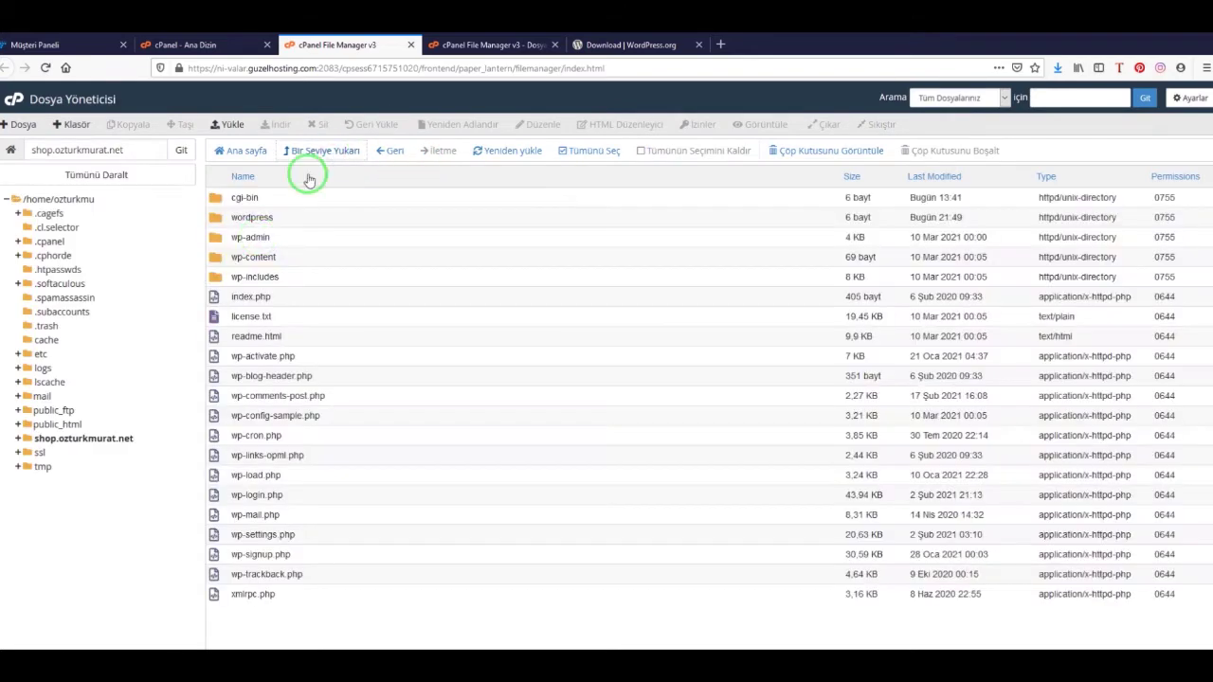
left_click(216, 221)
left_click(317, 124)
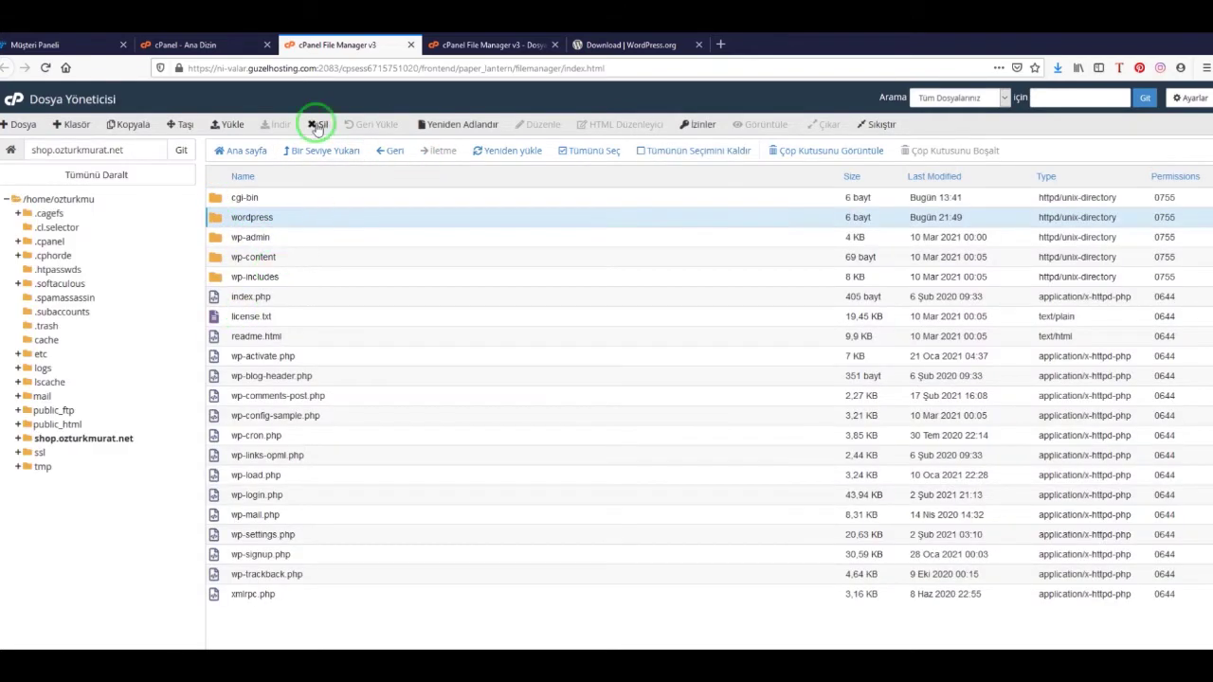
left_click(709, 424)
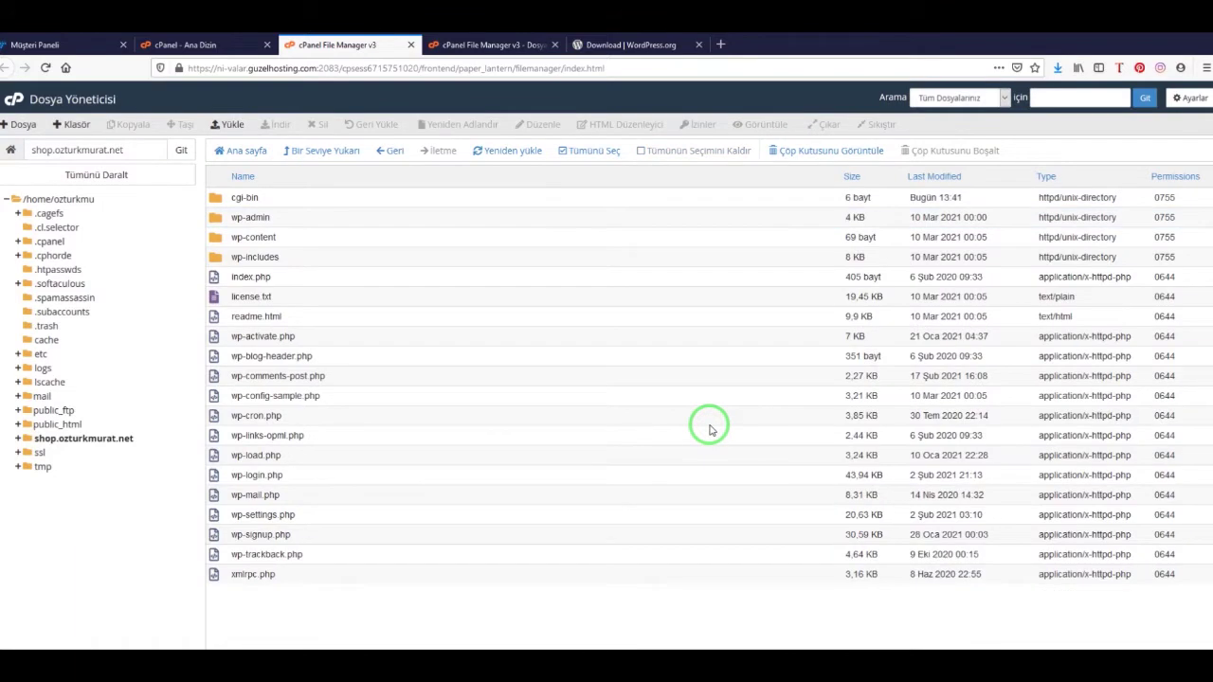
left_click(495, 45)
left_click(489, 65)
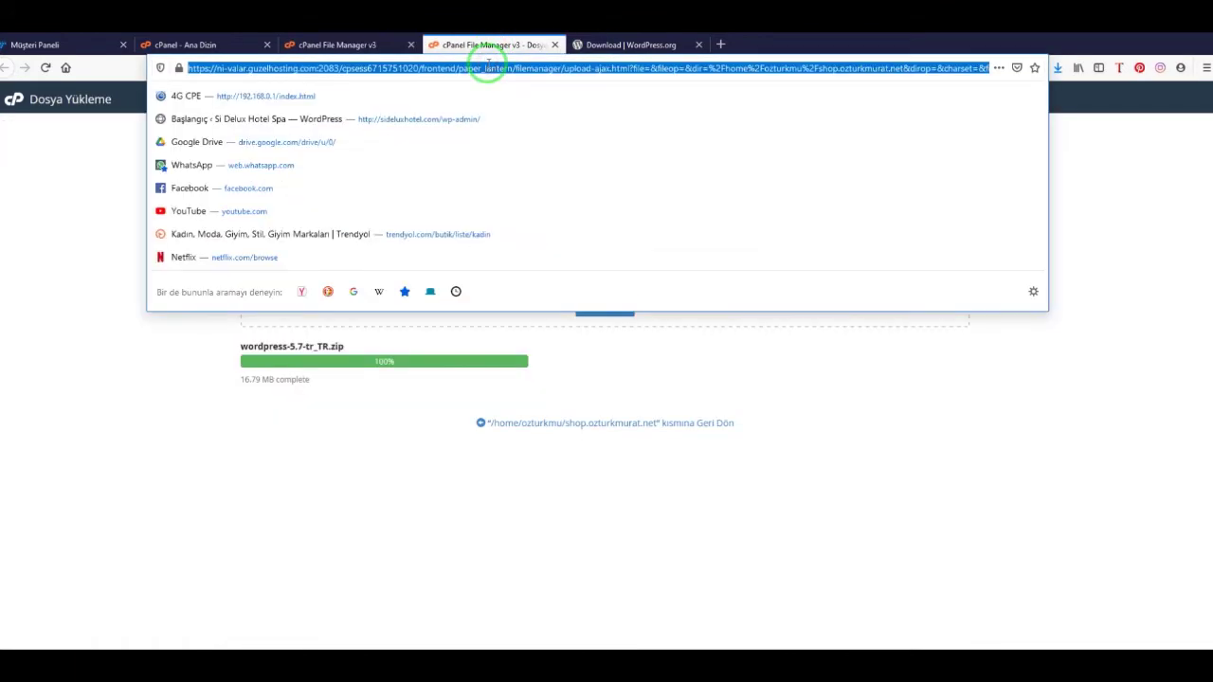
Load shop.ozturkmurat.net and start WordPress setup to reach the database form
type("shop.")
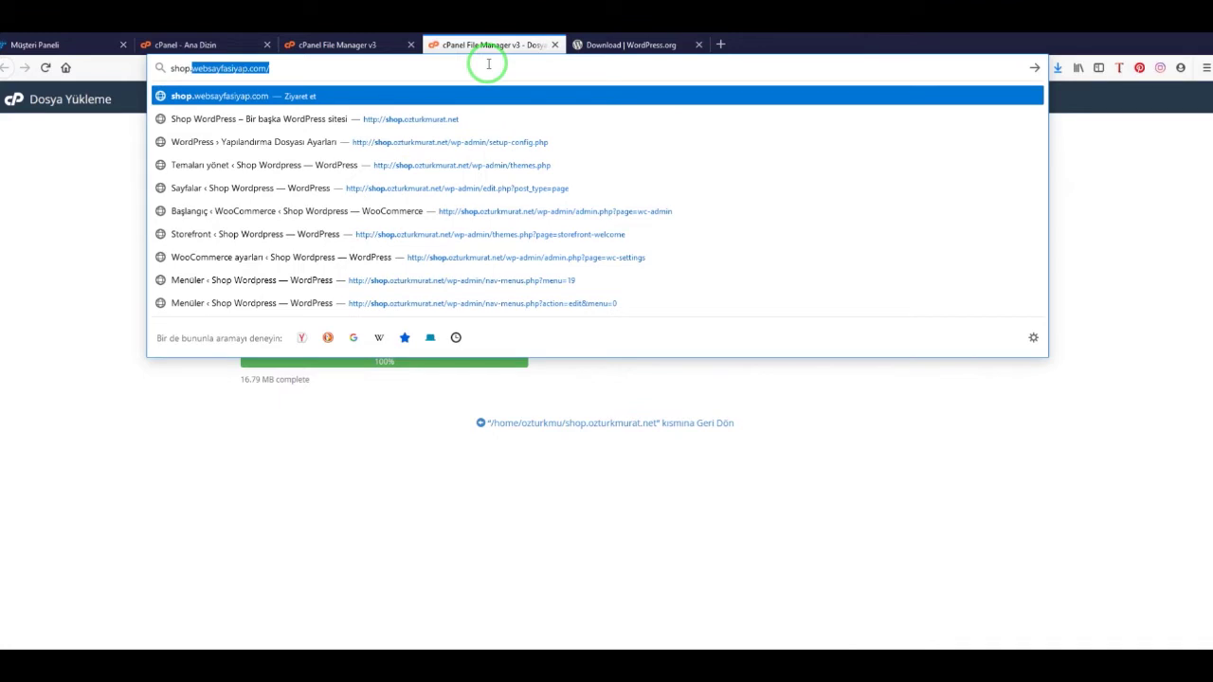
type("ozturk")
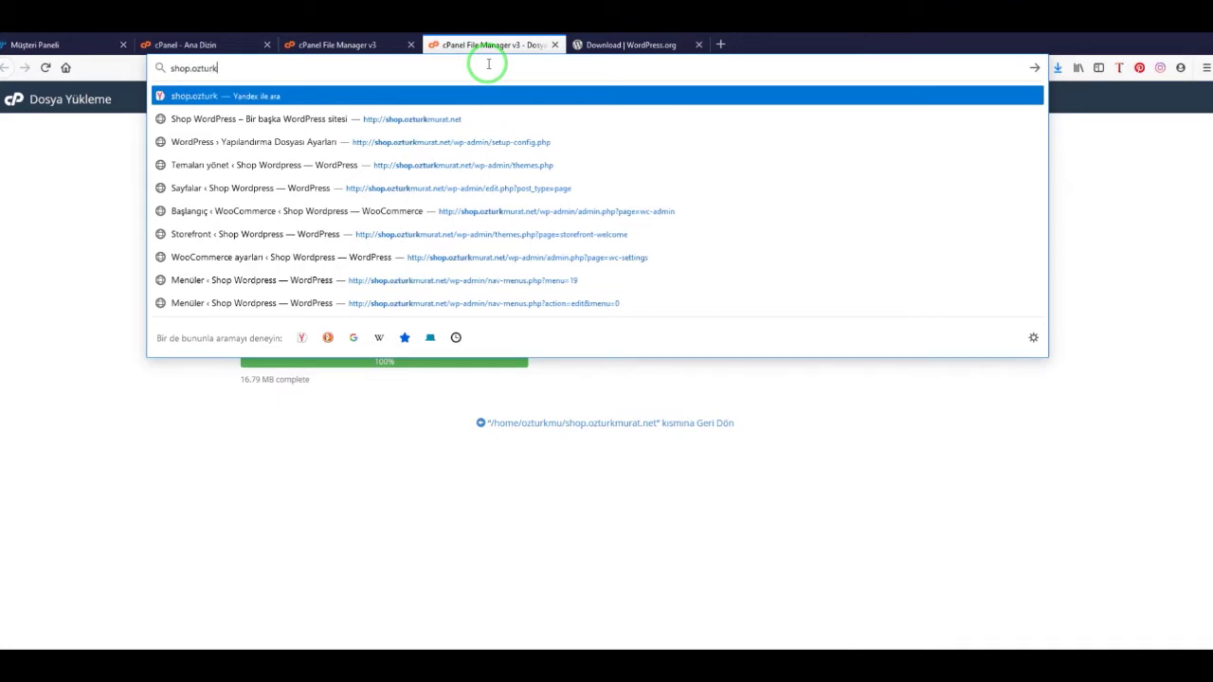
key("Down")
key("Return")
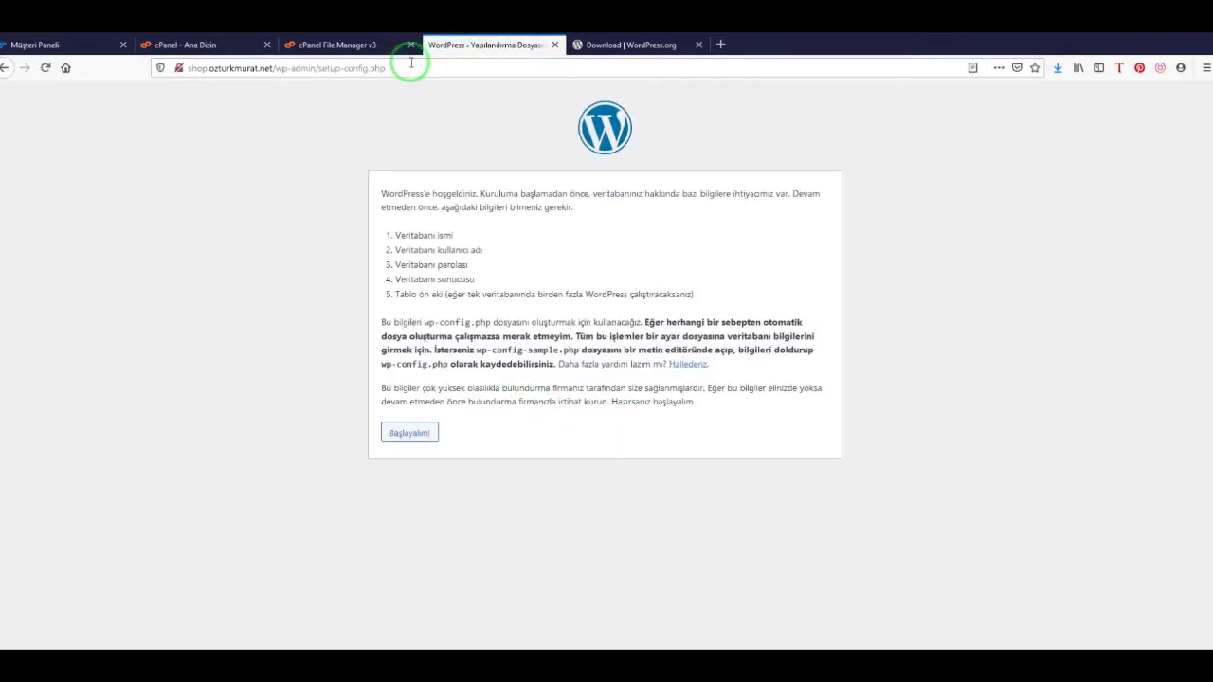
left_click(406, 434)
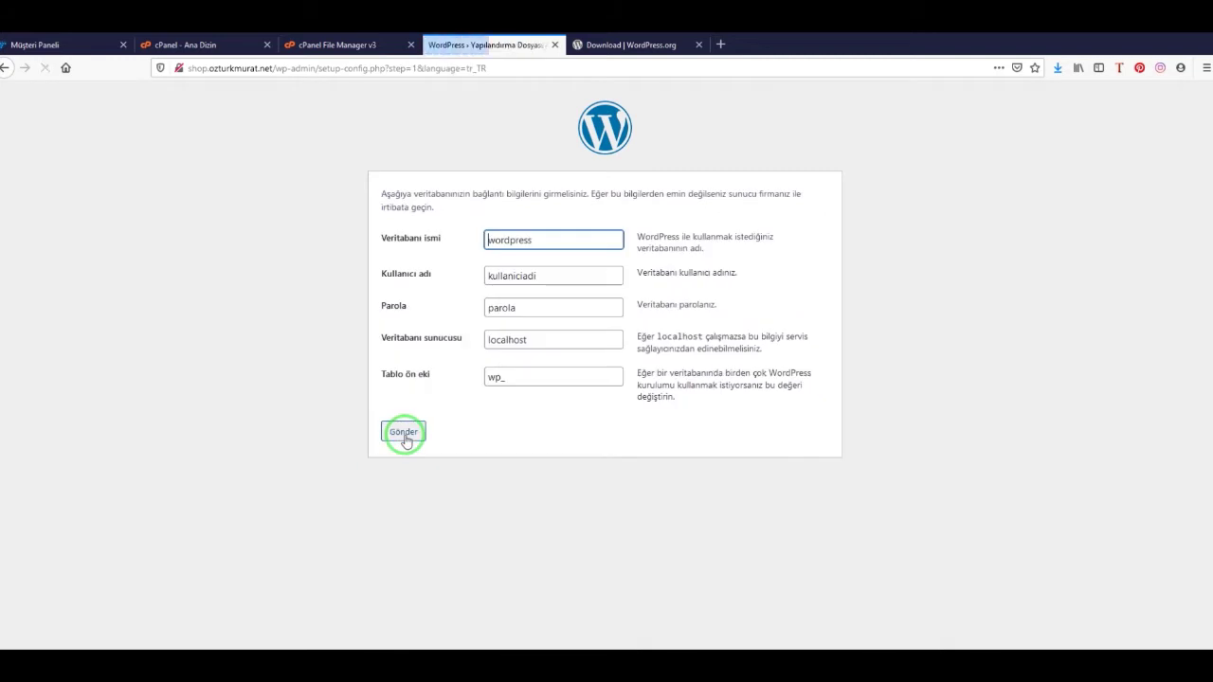
Fill the database name and user name fields from the saved notes
left_click_drag(1018, 271, 1057, 181)
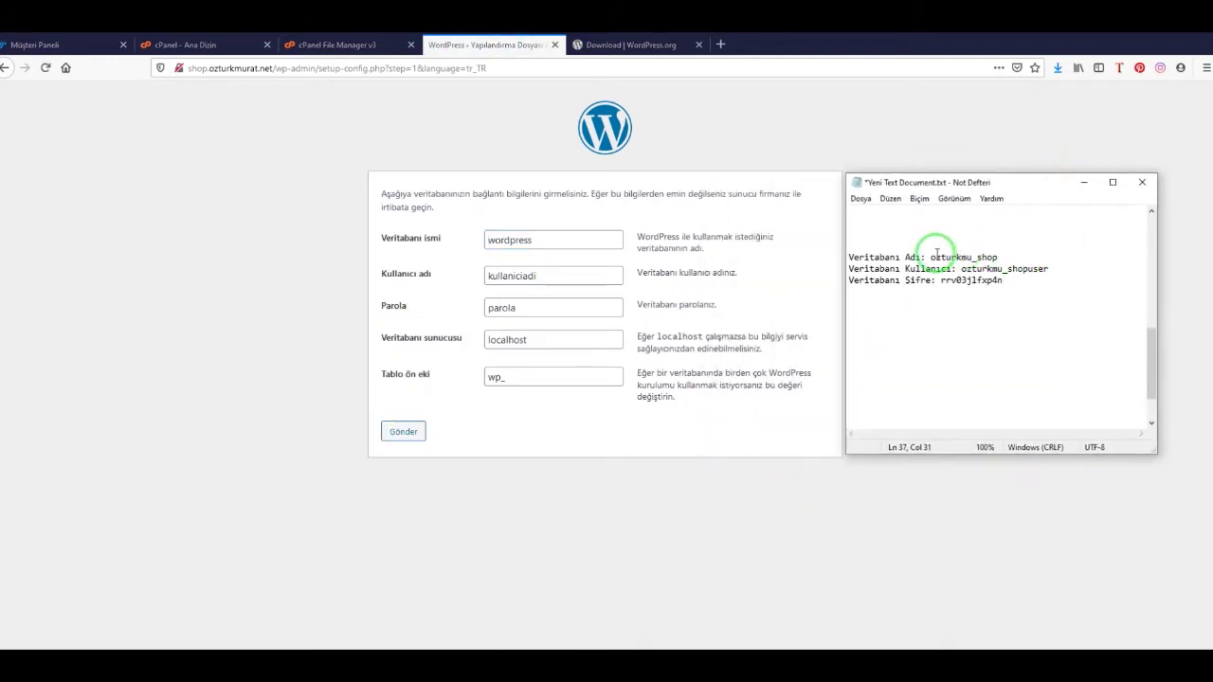
left_click_drag(930, 257, 1003, 256)
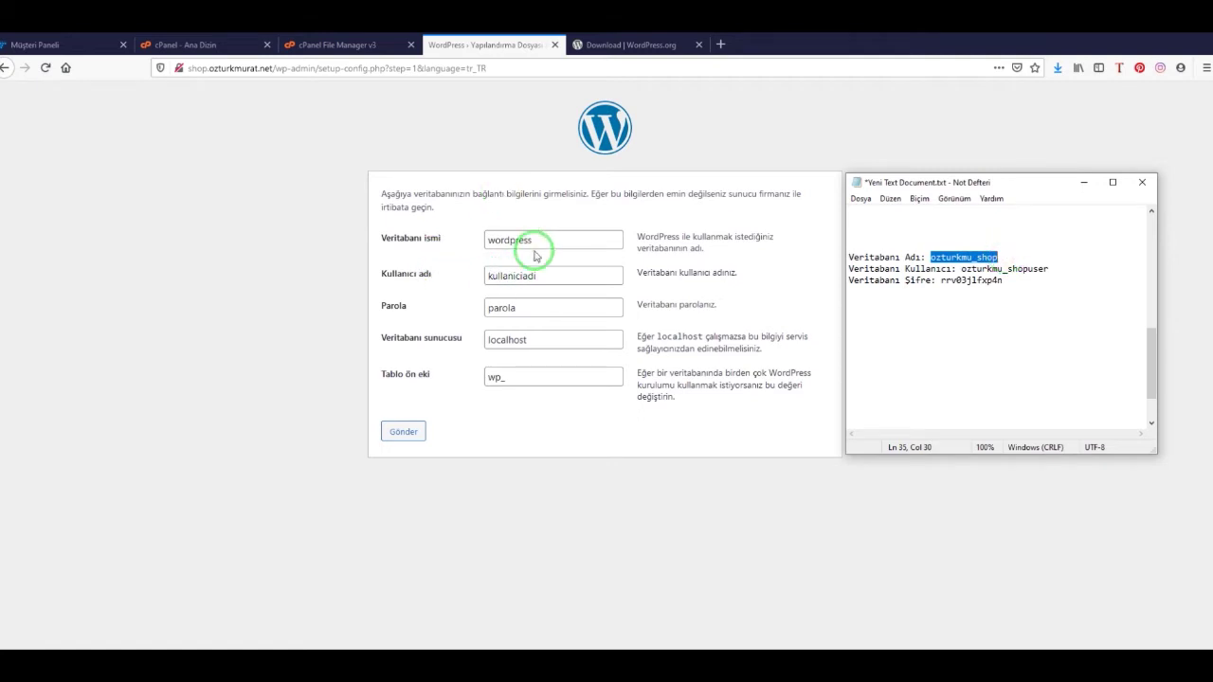
double_click(531, 240)
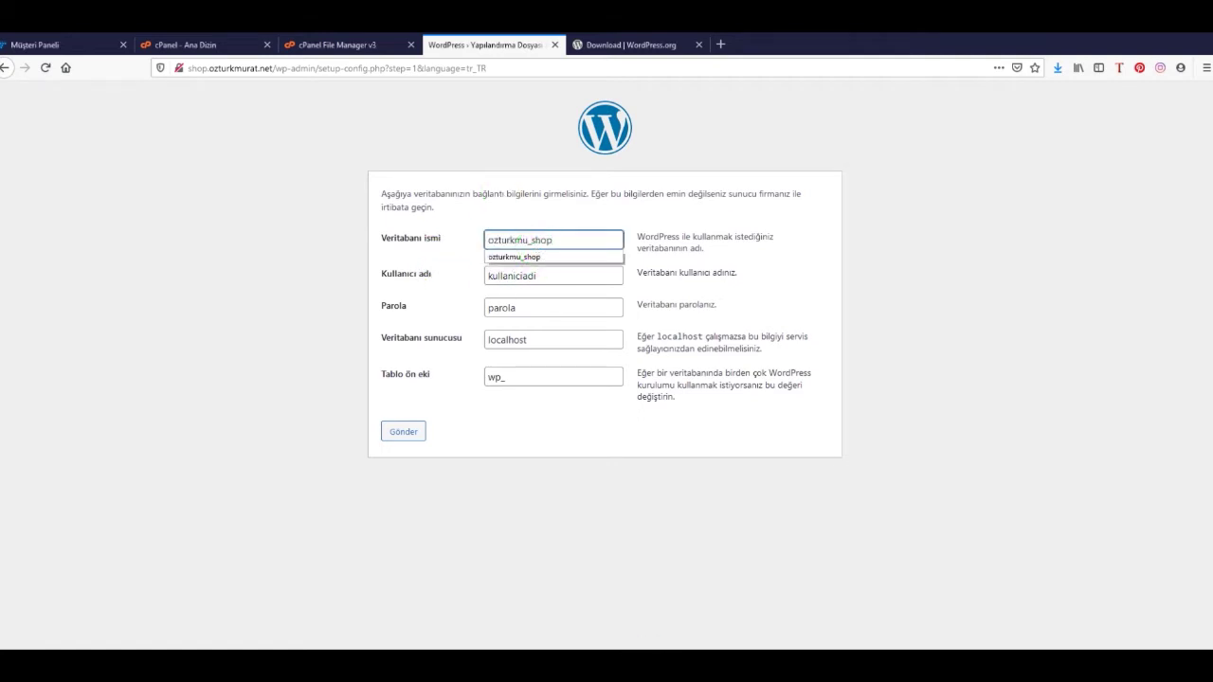
key("alt+Tab")
left_click_drag(961, 269, 1052, 270)
key("ctrl+c")
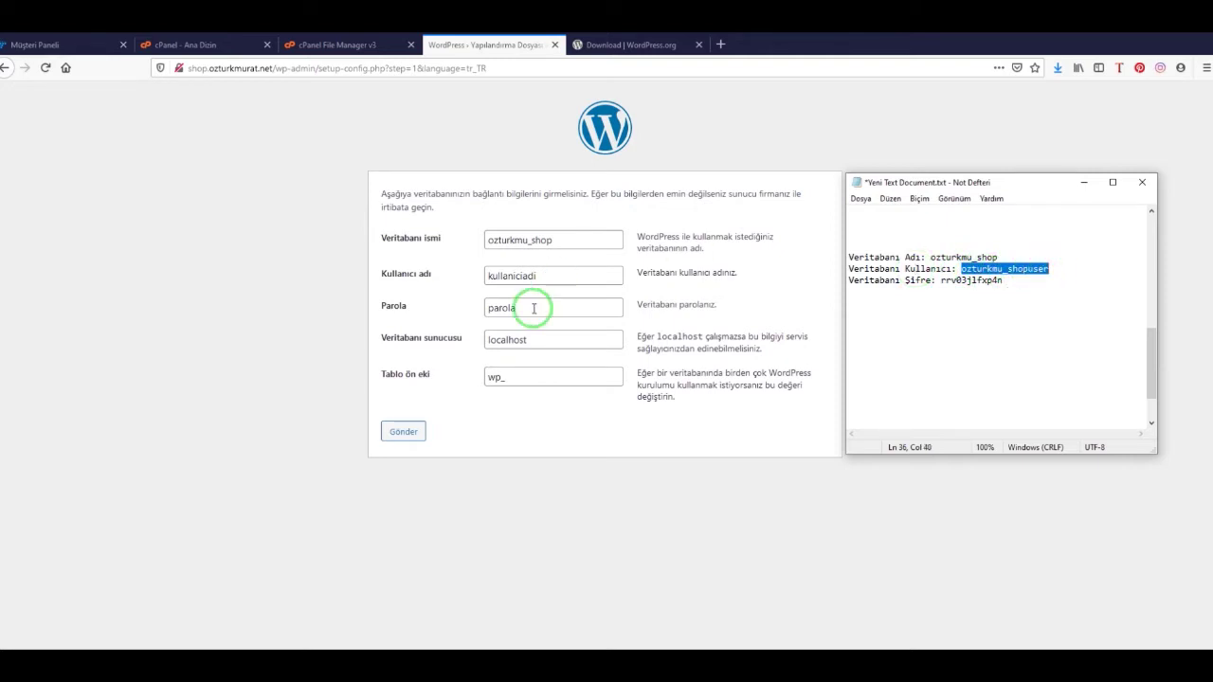
left_click(537, 277)
double_click(538, 277)
key("ctrl+v")
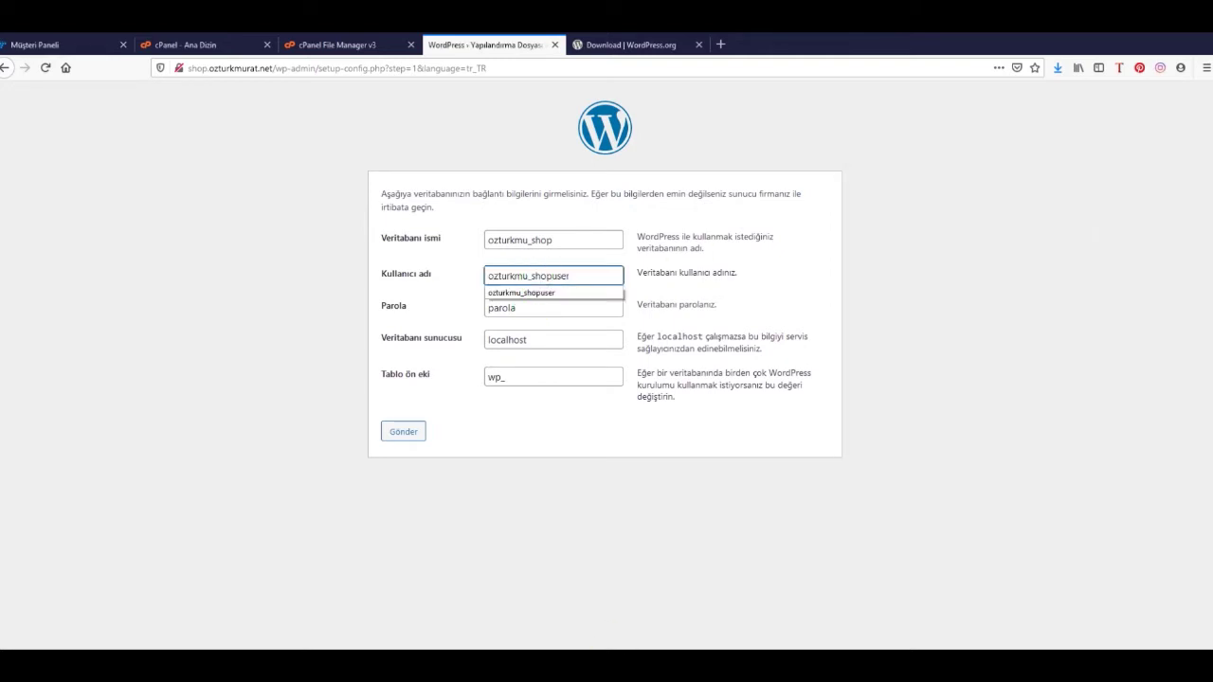
Paste the saved database password, submit the connection details and run the installation
key("alt+Tab")
double_click(980, 281)
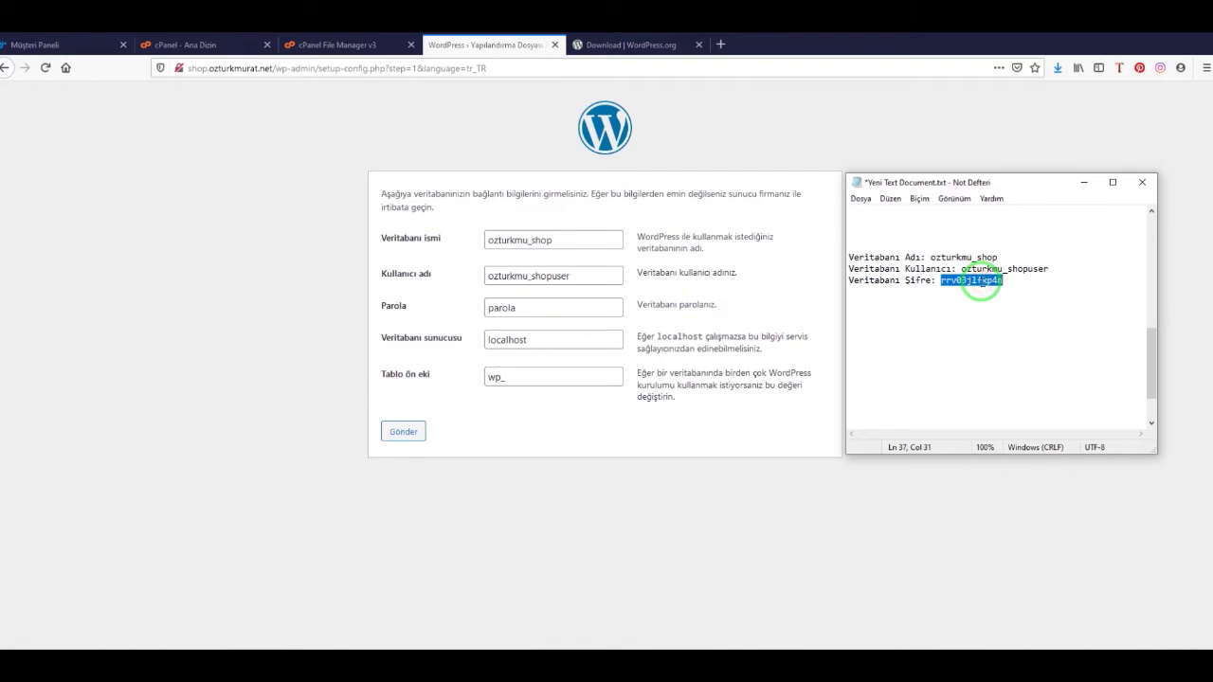
double_click(520, 311)
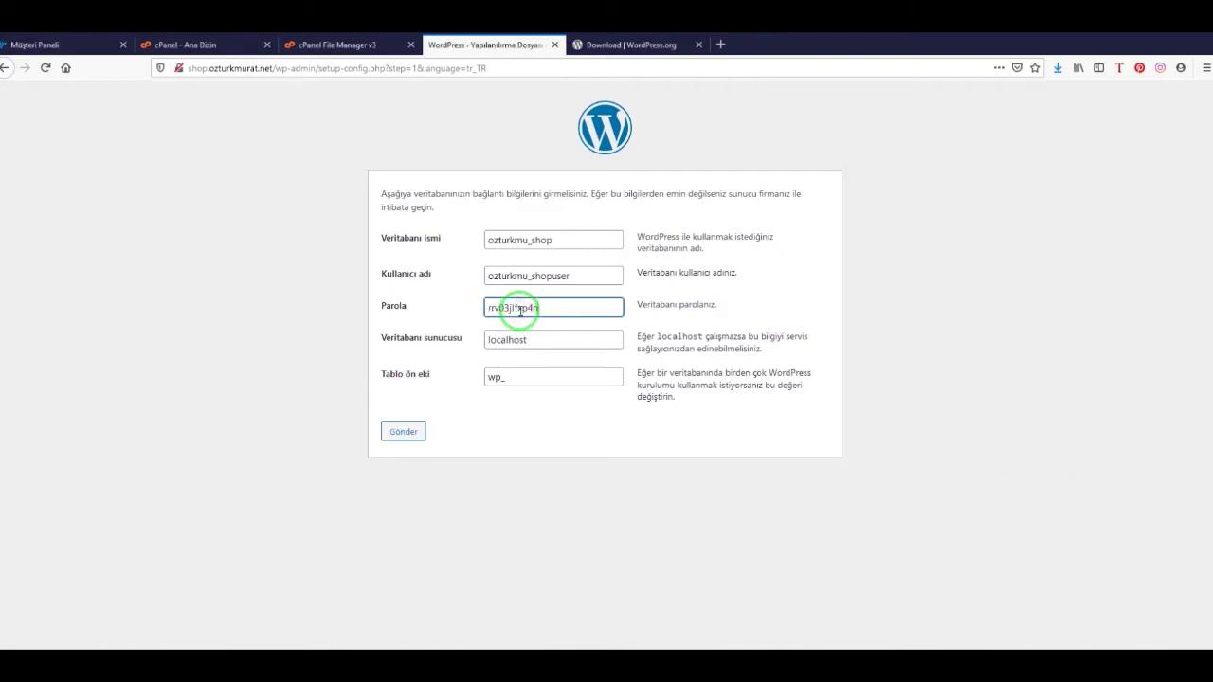
left_click(526, 426)
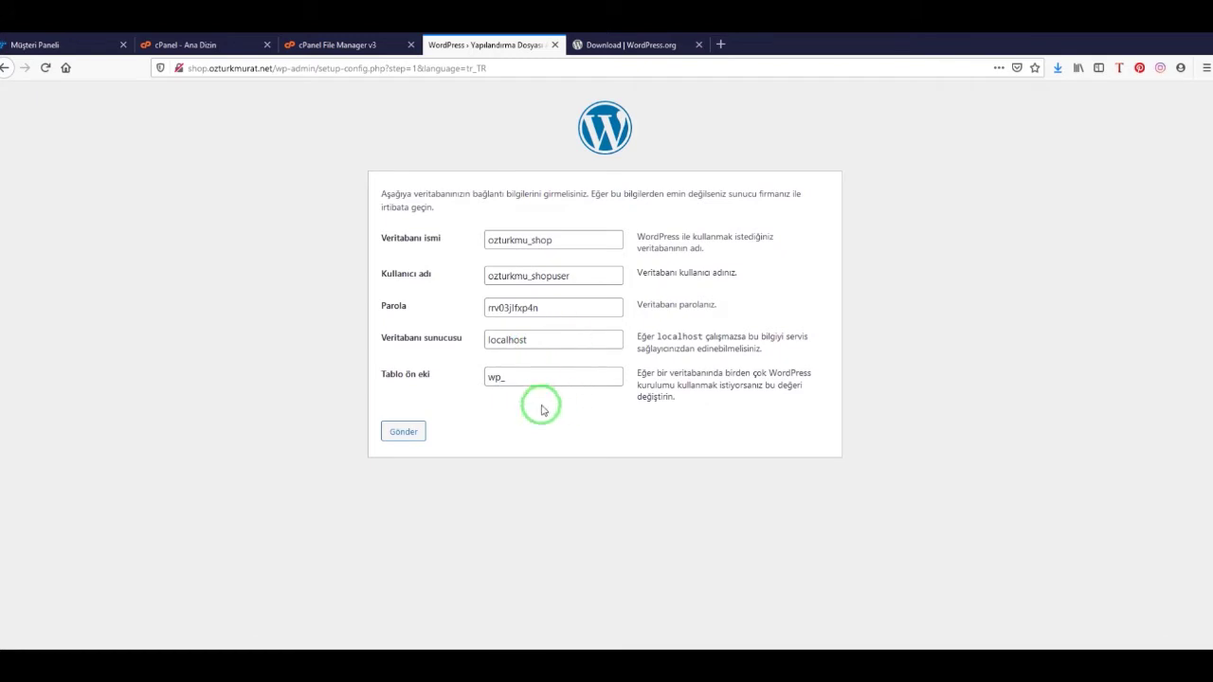
left_click(406, 432)
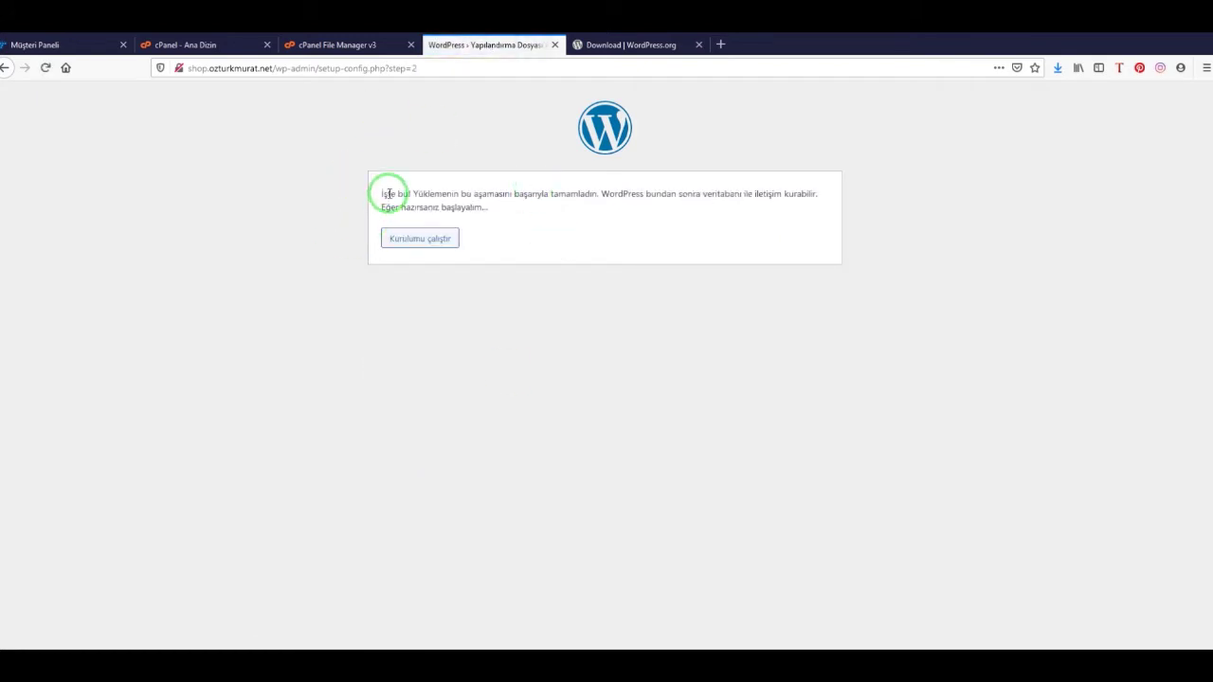
left_click_drag(383, 196, 515, 212)
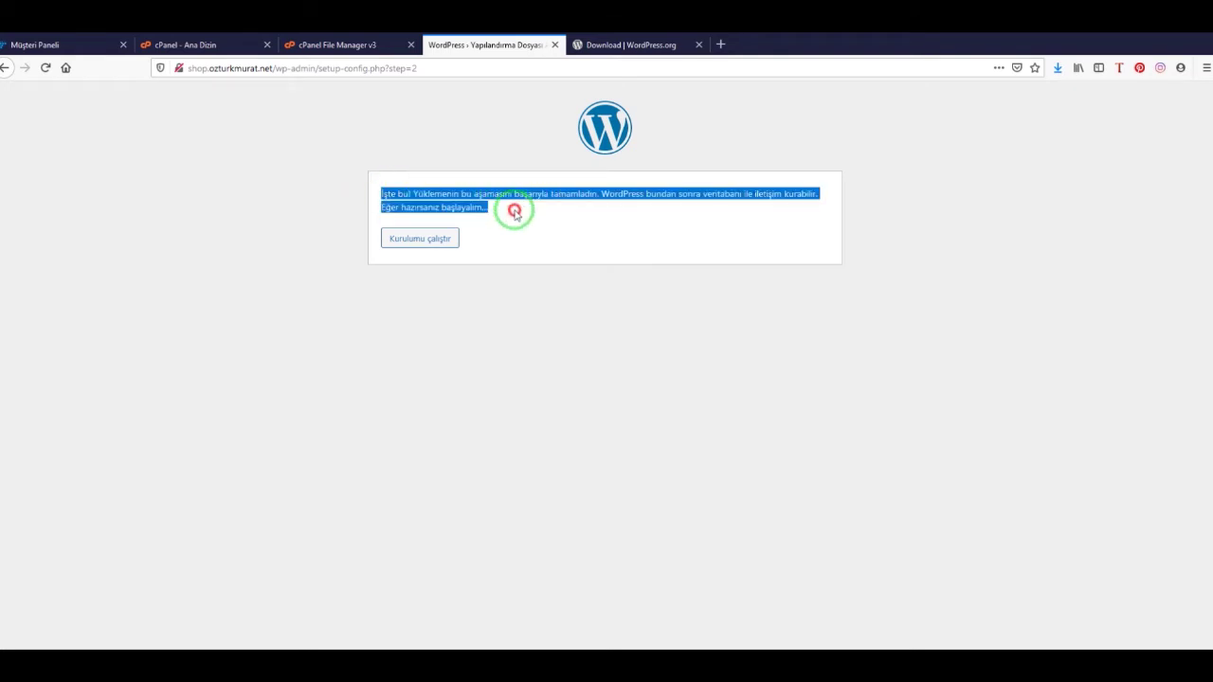
left_click(550, 211)
left_click(417, 238)
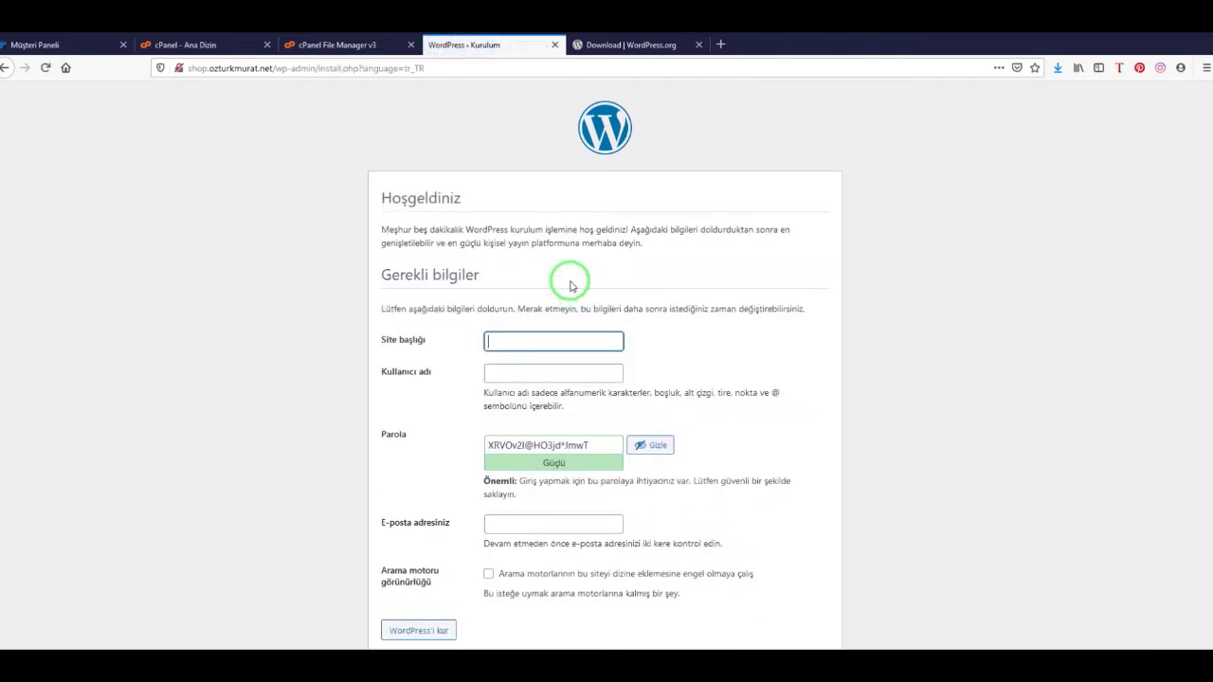
Set the site title to 'Shop Wordpress' and the admin username
left_click(499, 343)
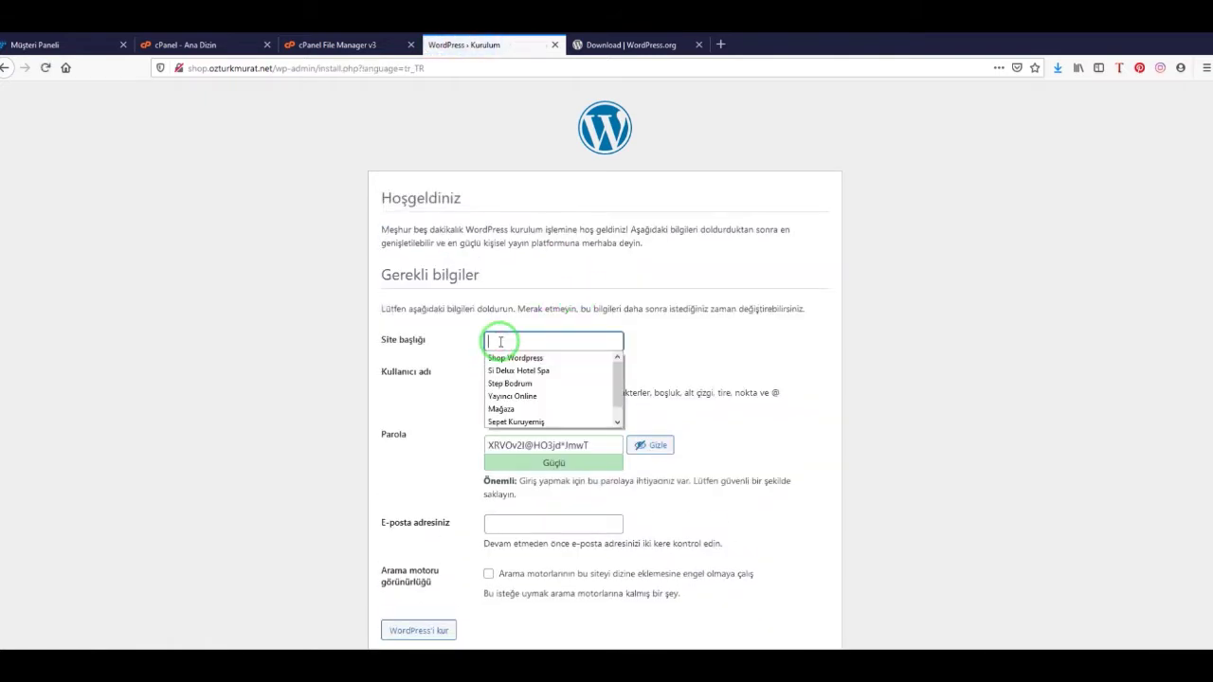
type("Shop")
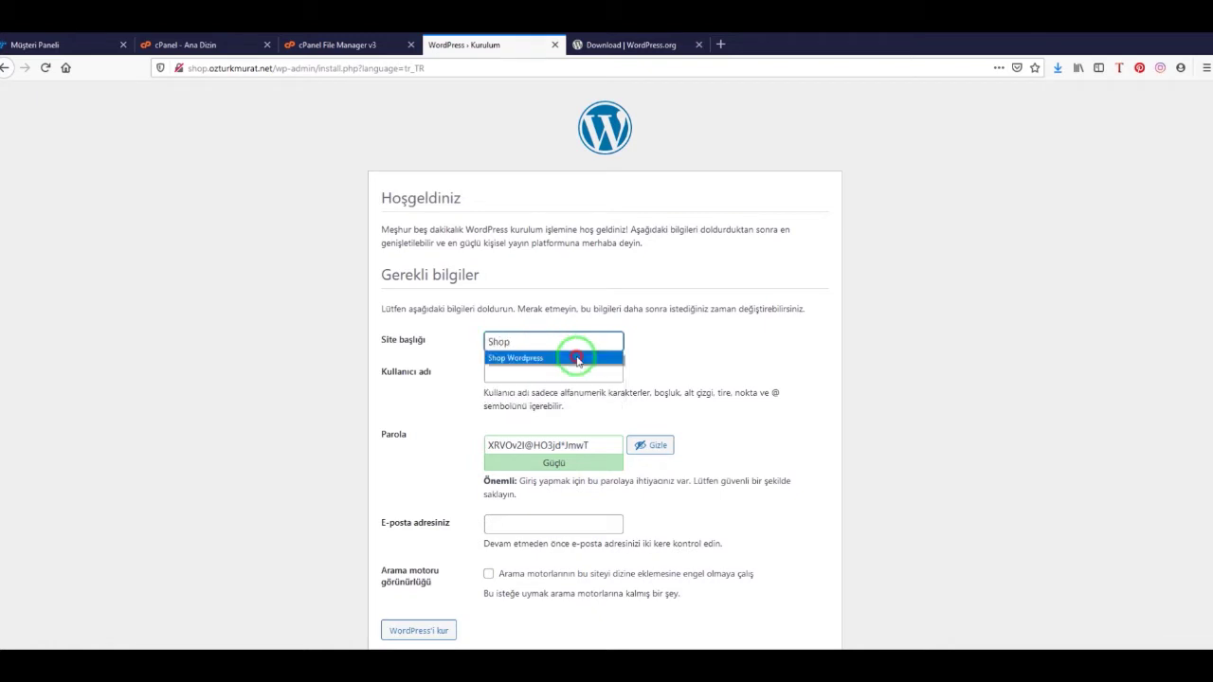
left_click(568, 357)
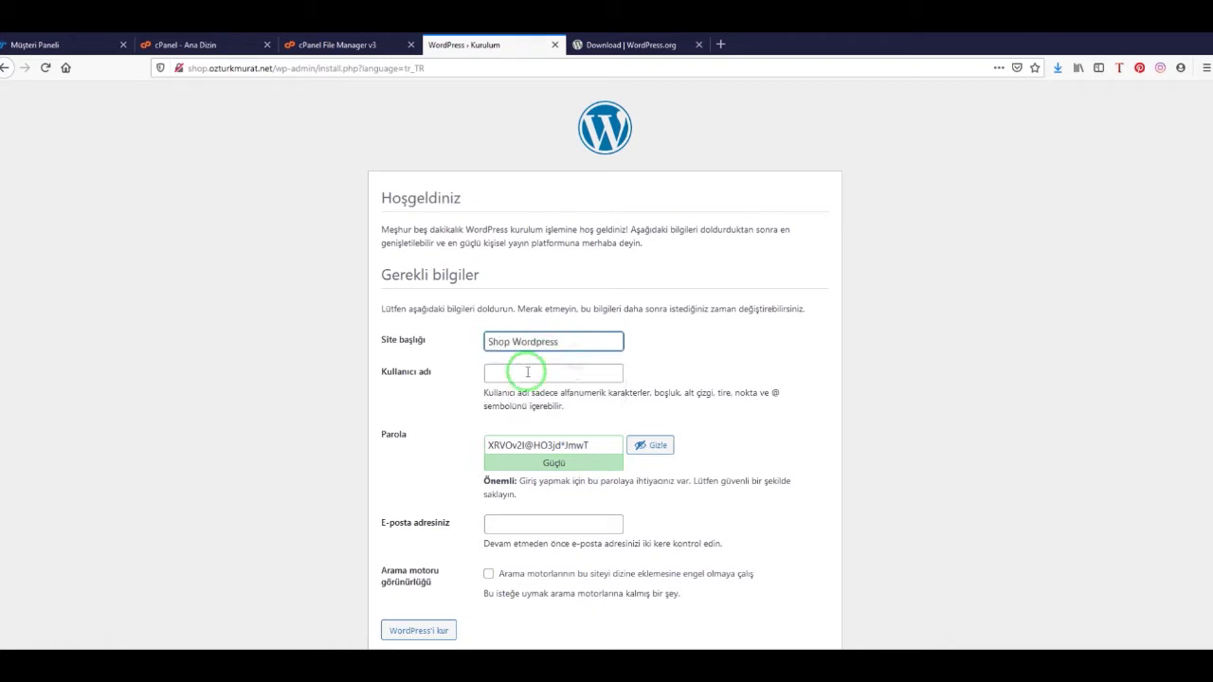
left_click(528, 372)
type("a")
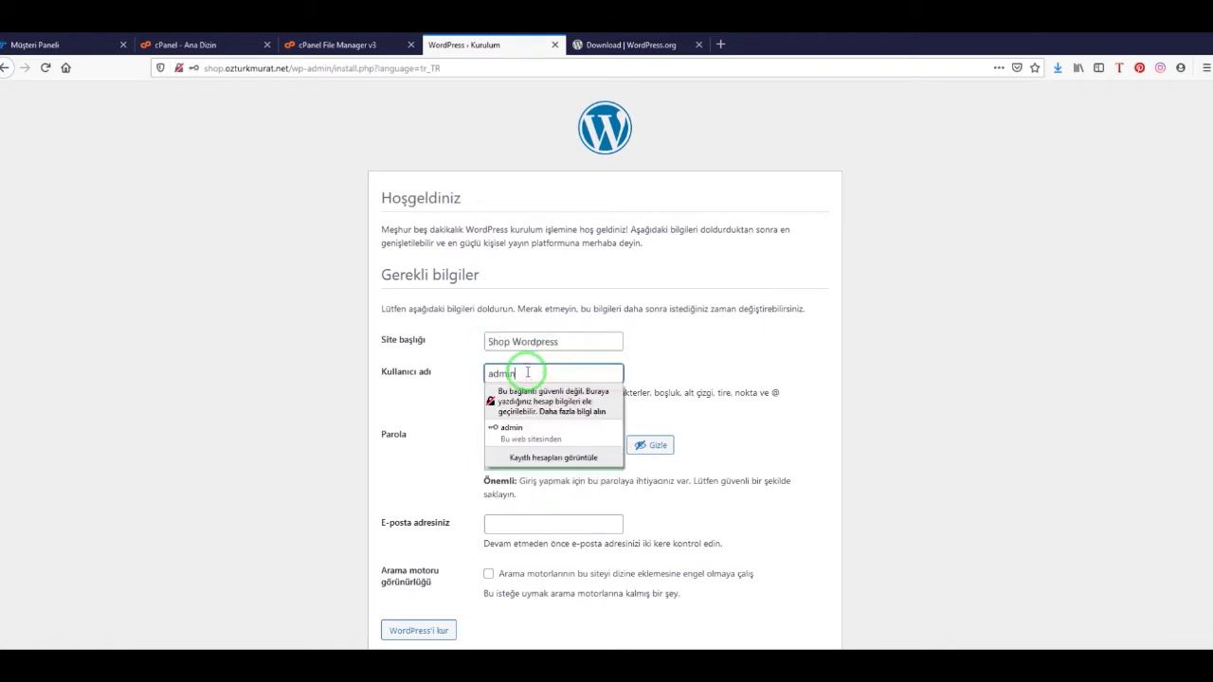
type("dmin")
key("Down")
key("Return")
Confirm using the weak admin password and dismiss the insecure-connection warning
left_click(515, 445)
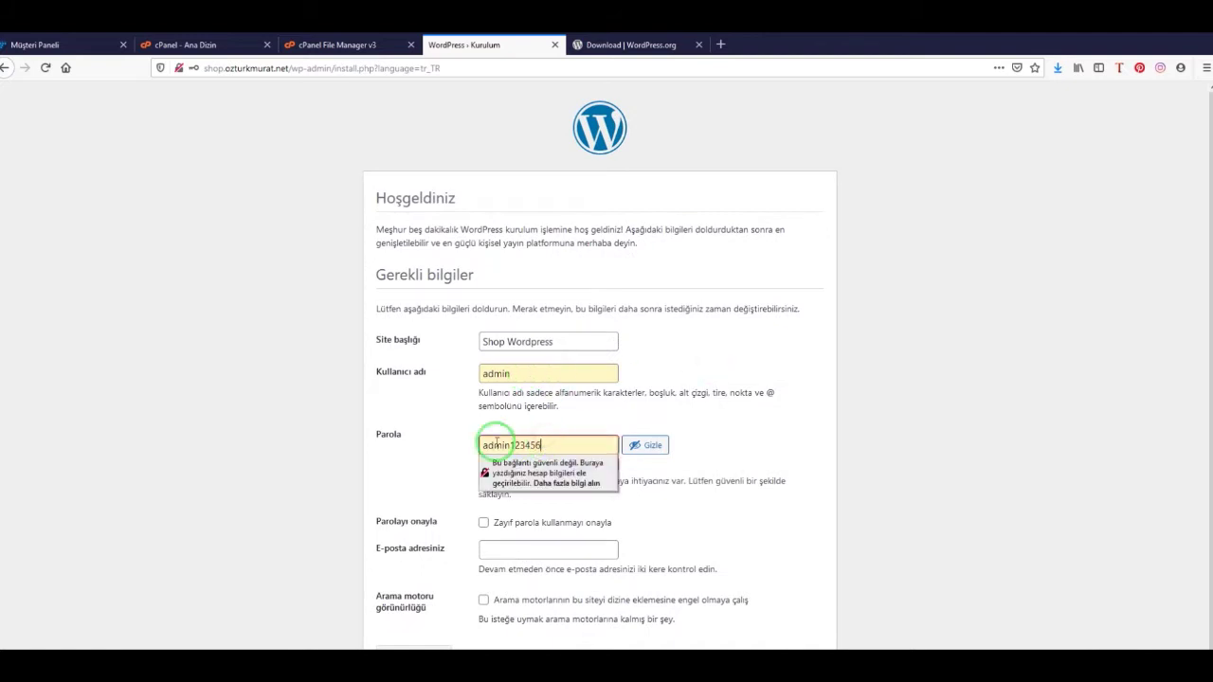
left_click(685, 414)
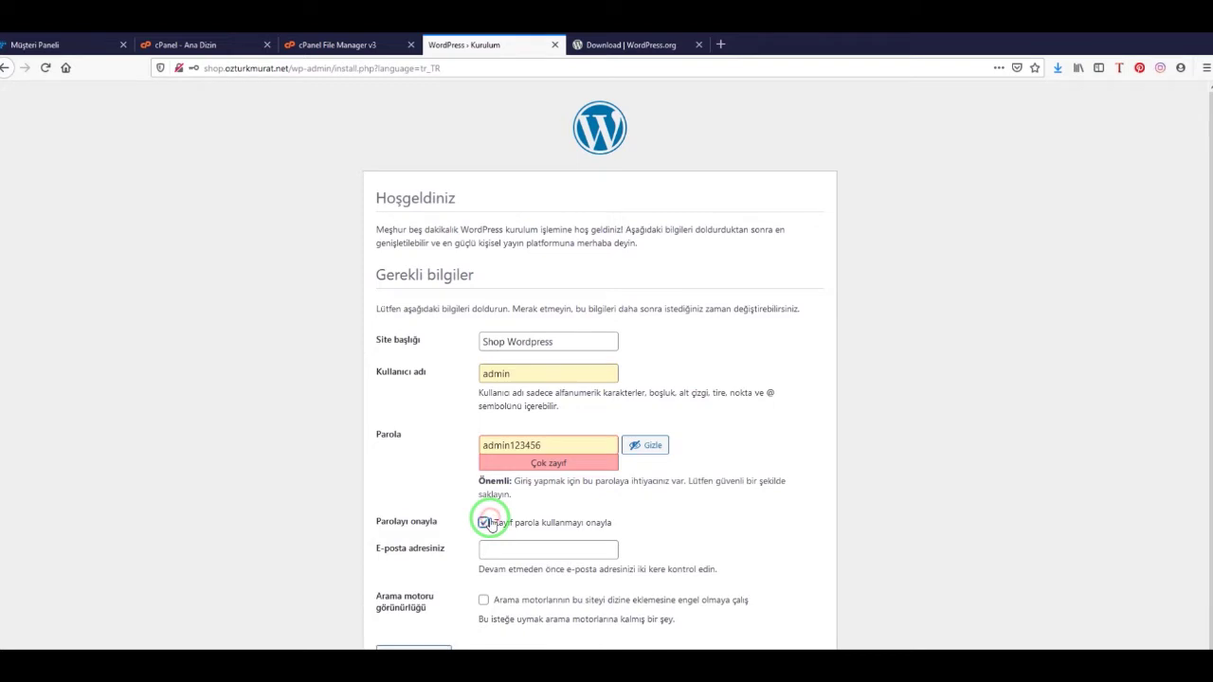
left_click(569, 443)
left_click(737, 511)
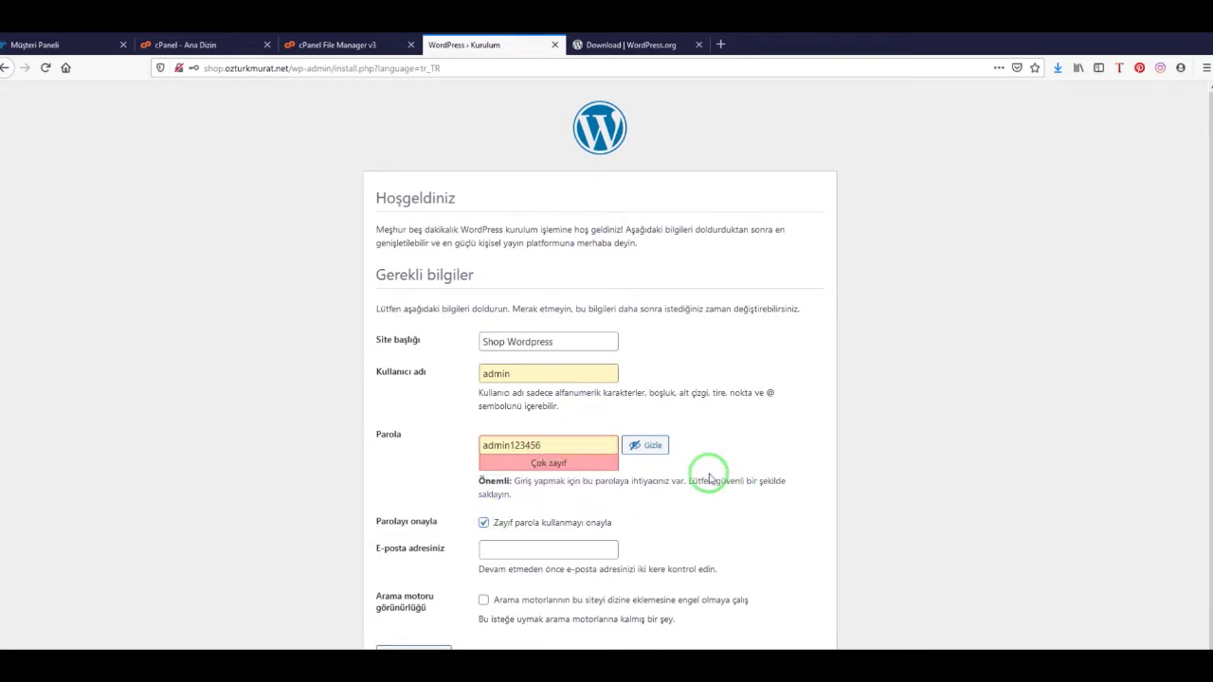
scroll(664, 493, "down", 1)
Enter the administrator e-mail address, install WordPress, and proceed to the login page
left_click(548, 536)
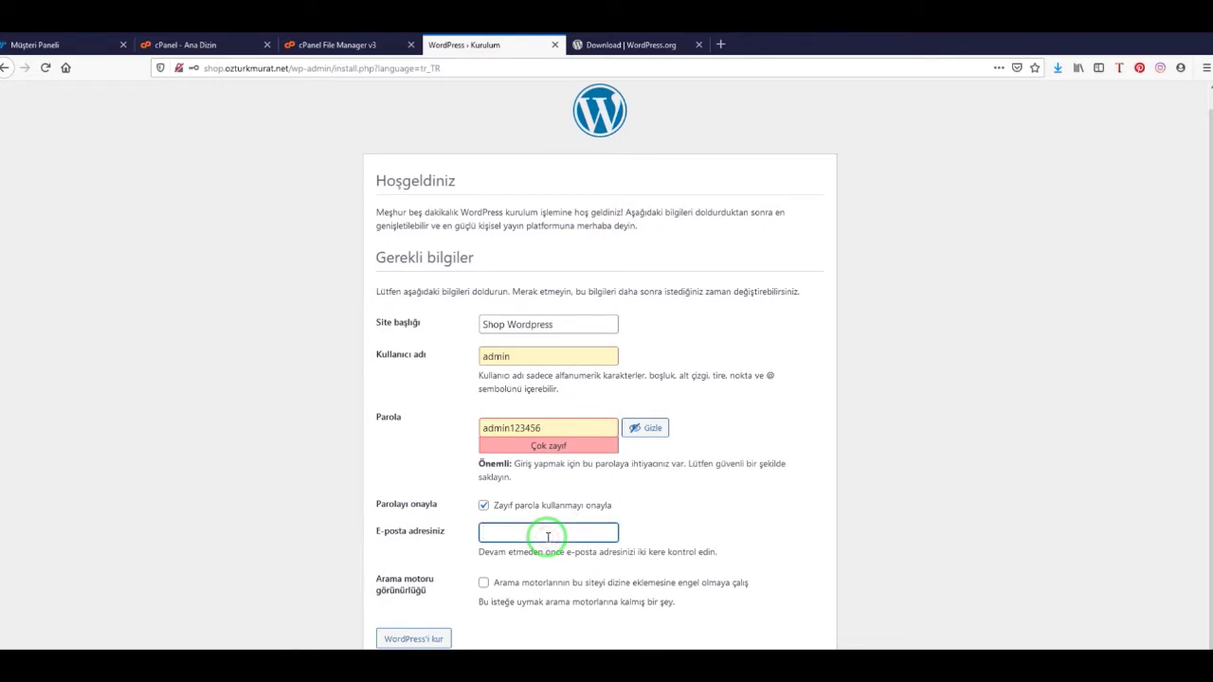
left_click(629, 506)
left_click(391, 642)
left_click(515, 487)
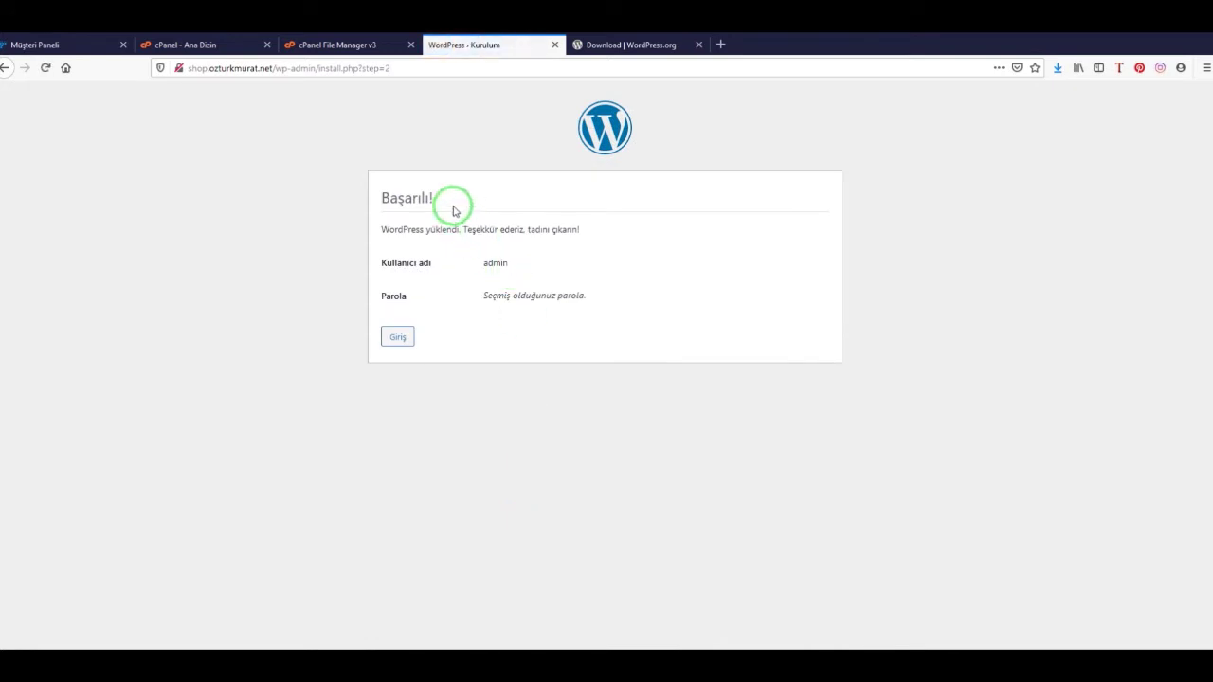
left_click(406, 341)
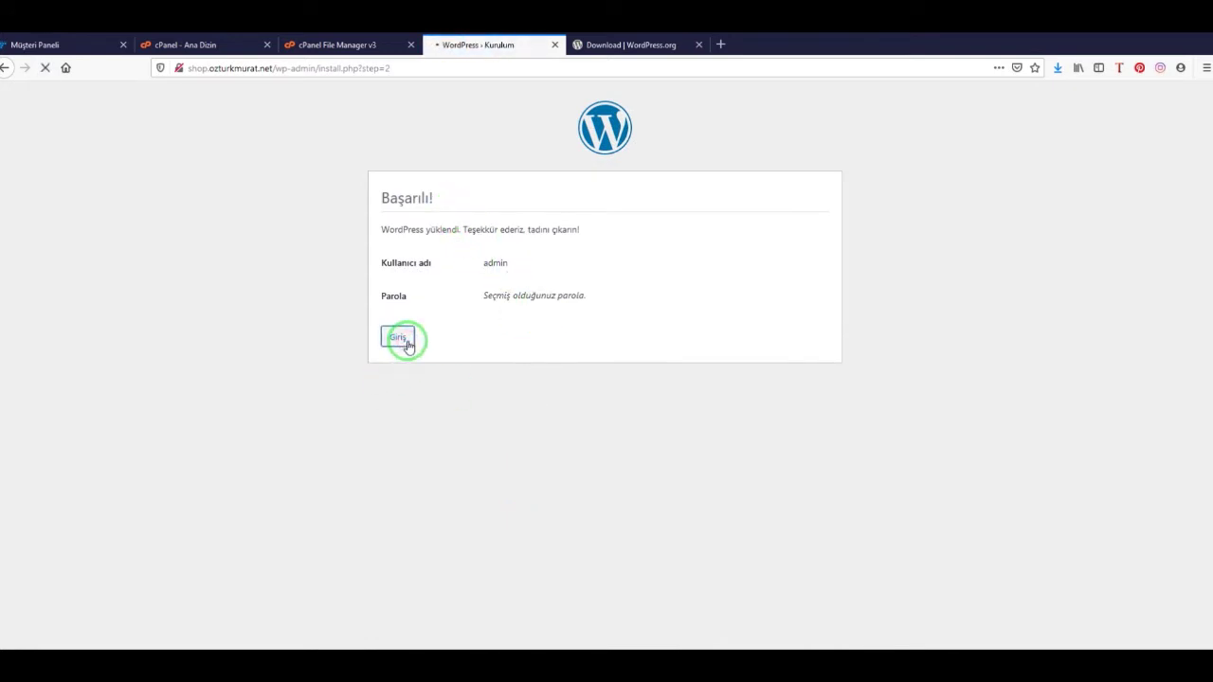
Log in to the WordPress dashboard with the saved admin credentials
left_click(576, 295)
left_click(582, 296)
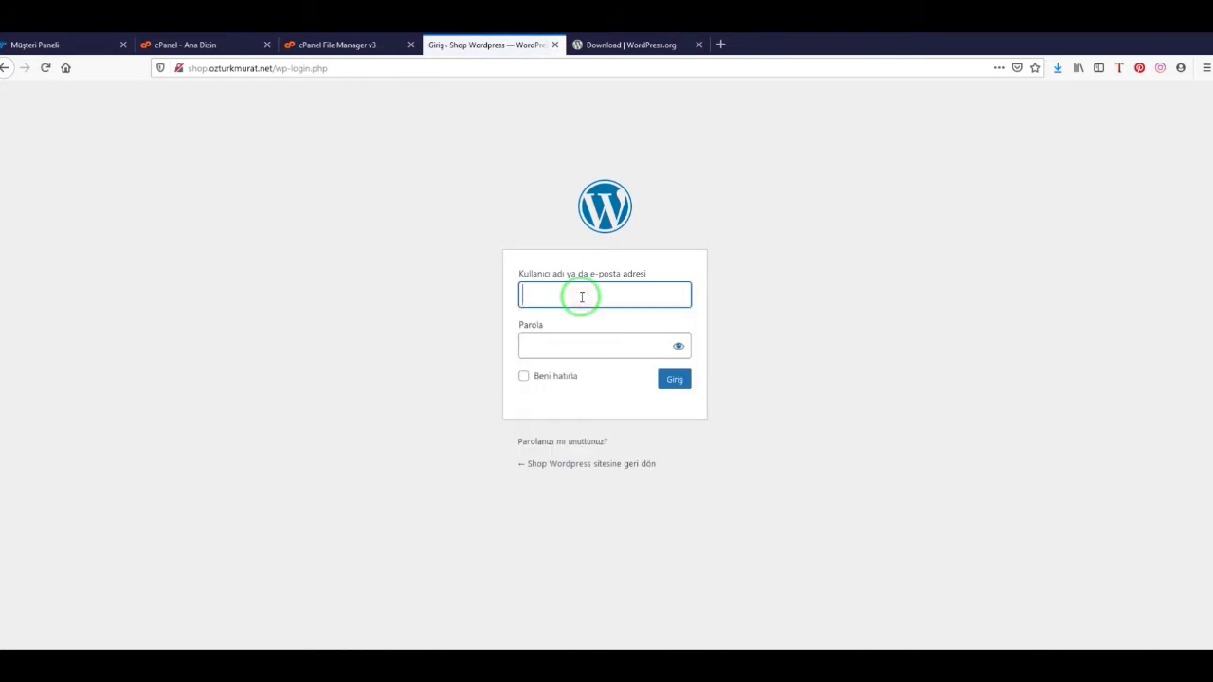
type("admin")
key("Tab")
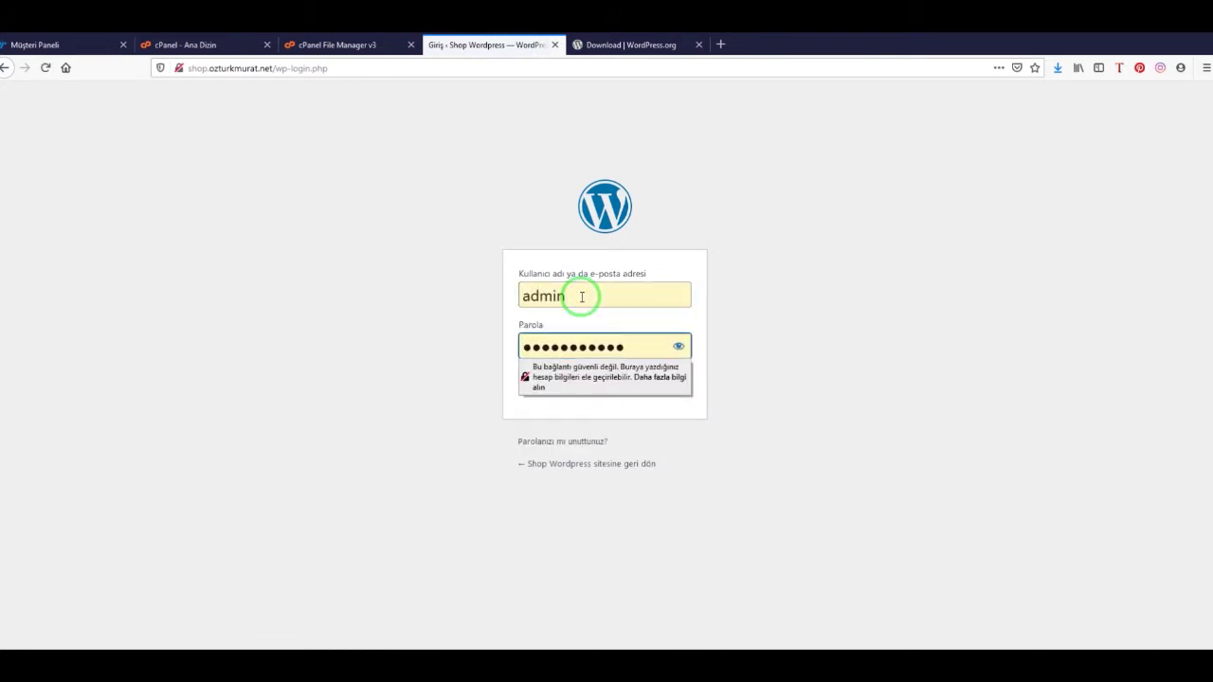
left_click(677, 346)
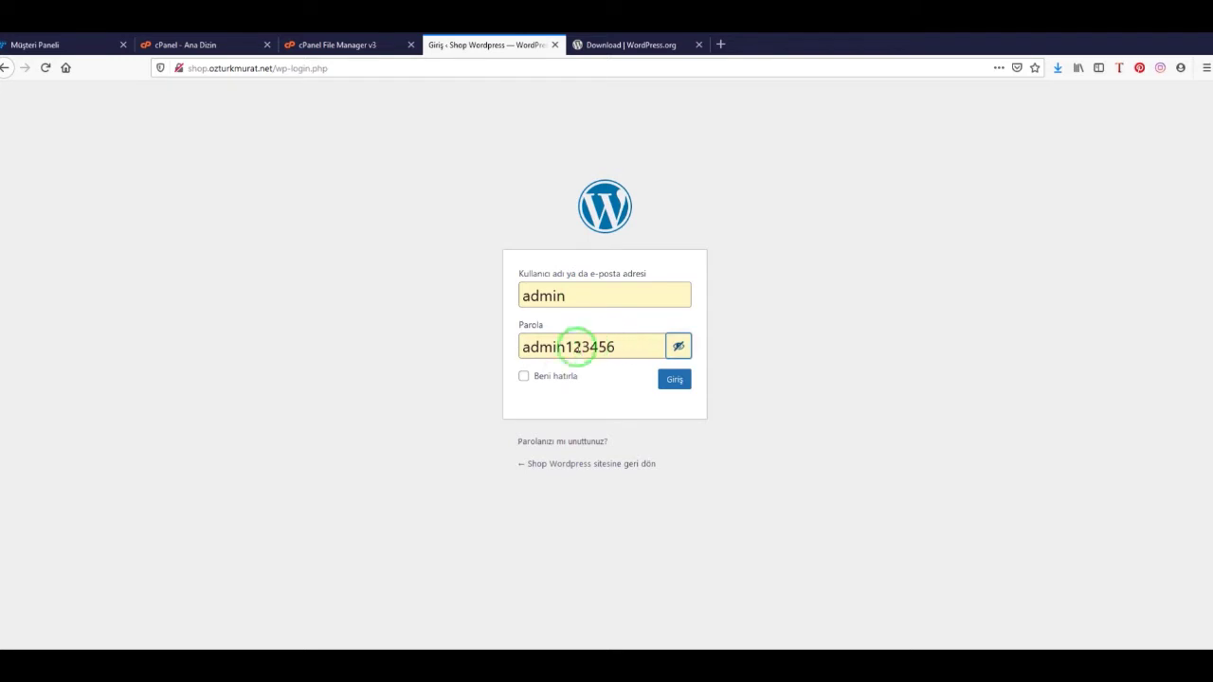
left_click(675, 381)
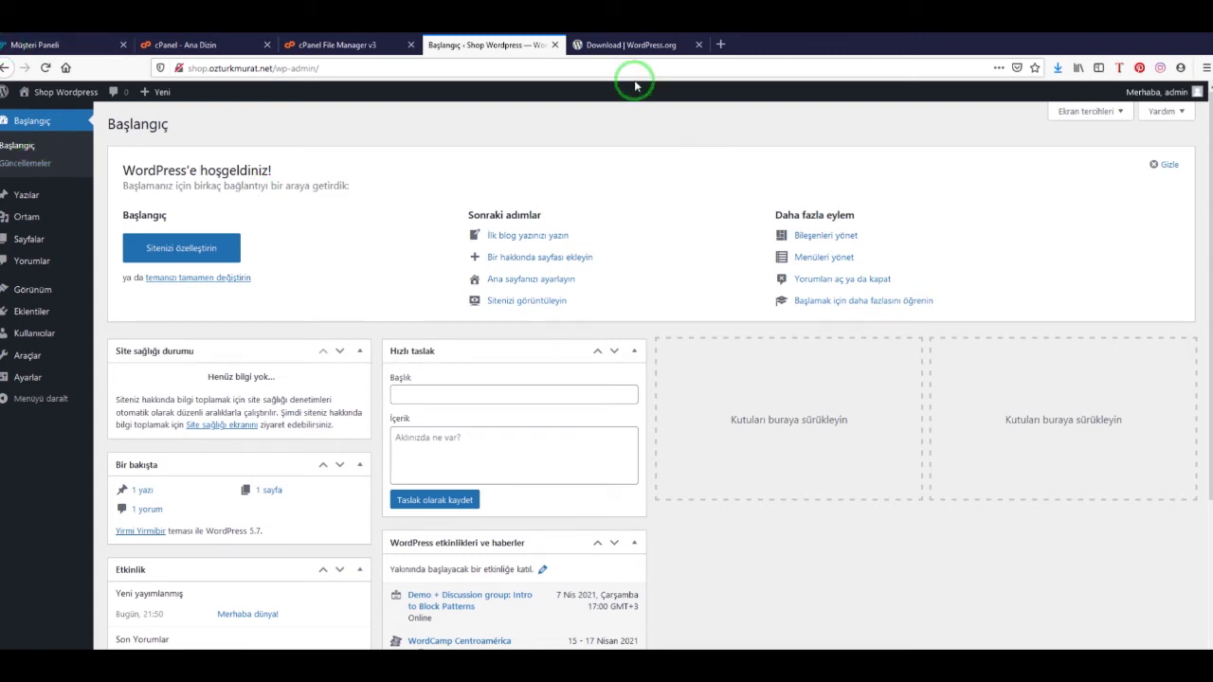
In the other tab, load the Shop WordPress front page at shop.ozturkmurat.net
left_click(597, 50)
left_click(494, 69)
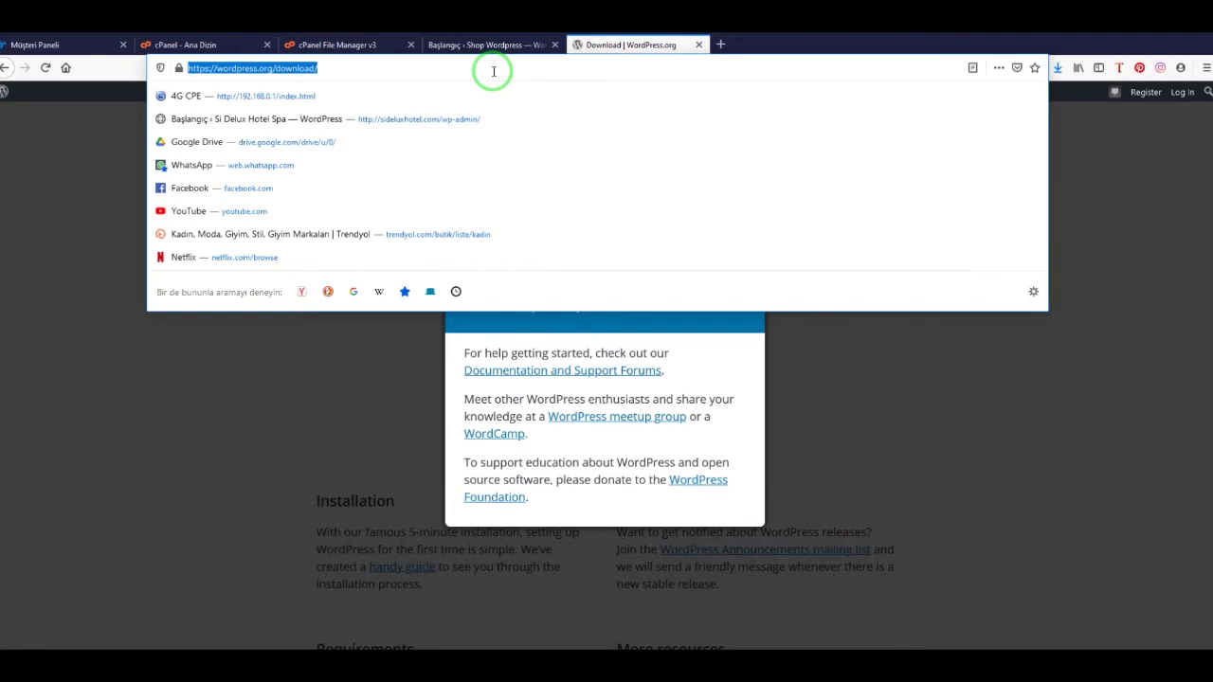
type("shop")
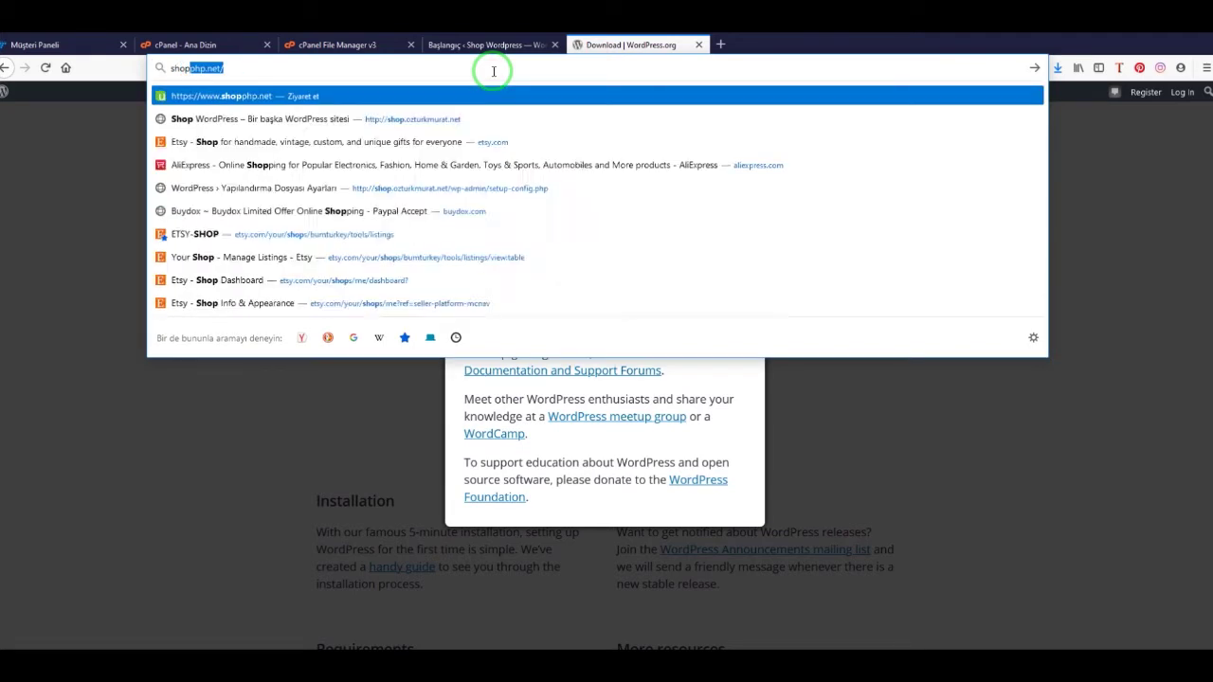
key("Down")
key("Down")
key("Down")
key("Down")
key("Down")
key("Down")
key("Down")
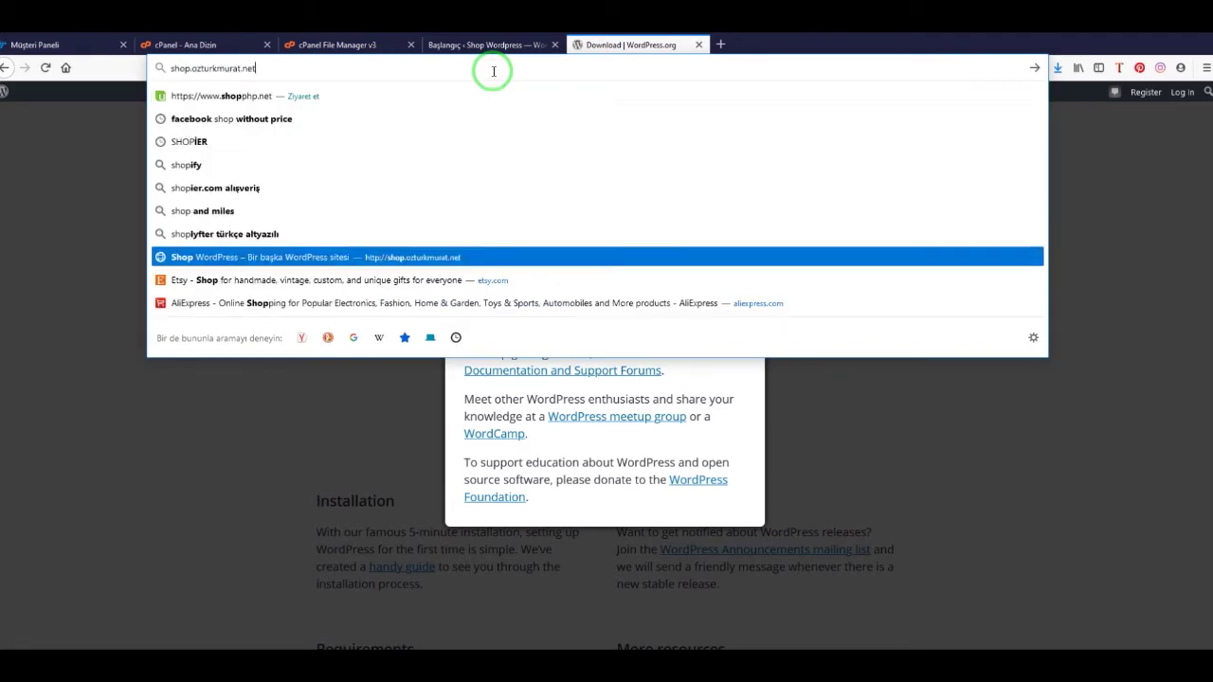
key("Return")
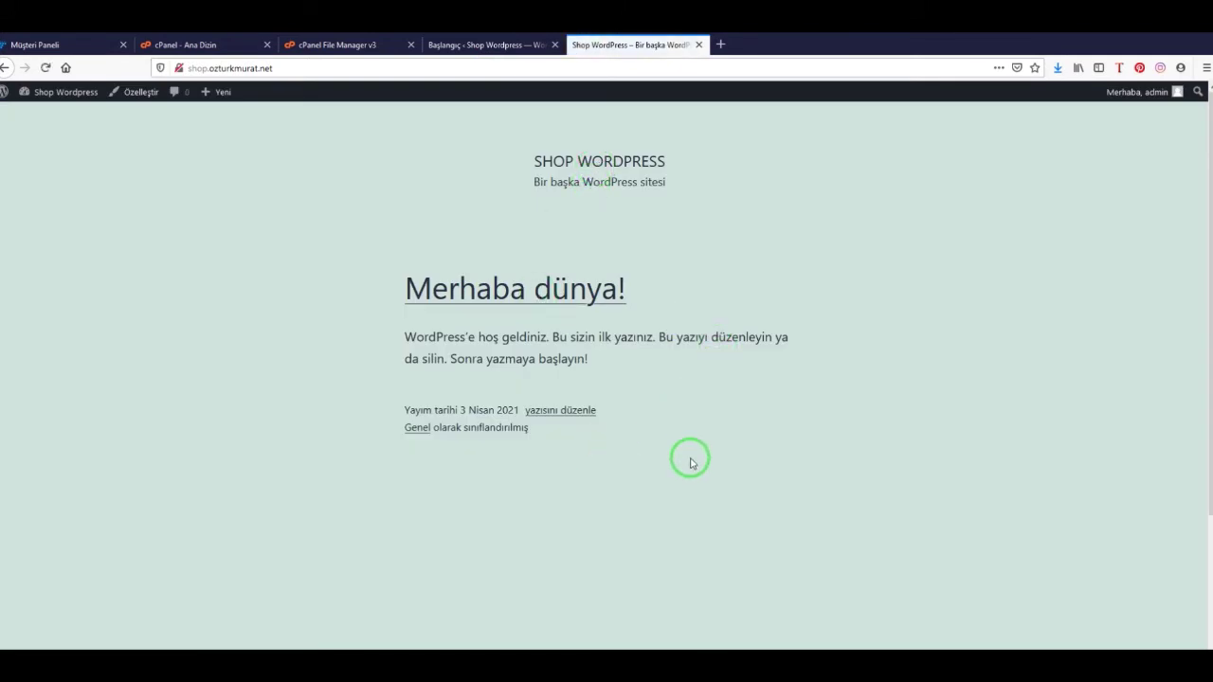
Search 'wooc' under Eklentiler > Yeni ekle, then install and activate WooCommerce
left_click(499, 46)
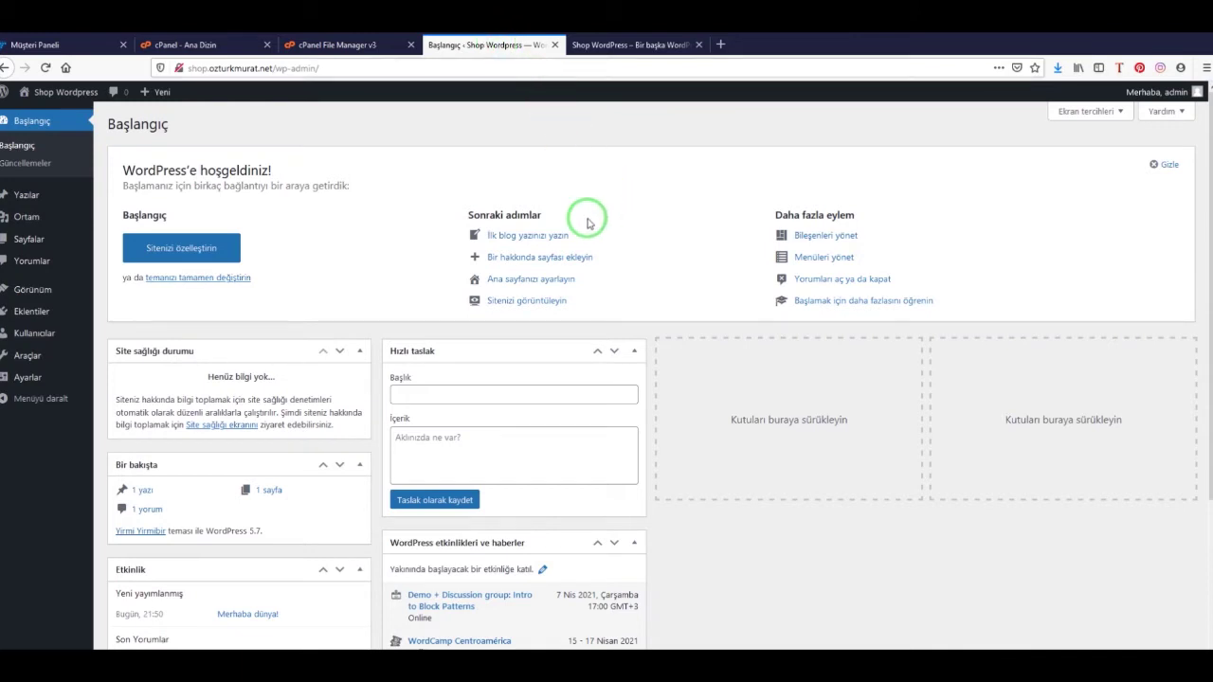
mouse_move(36, 313)
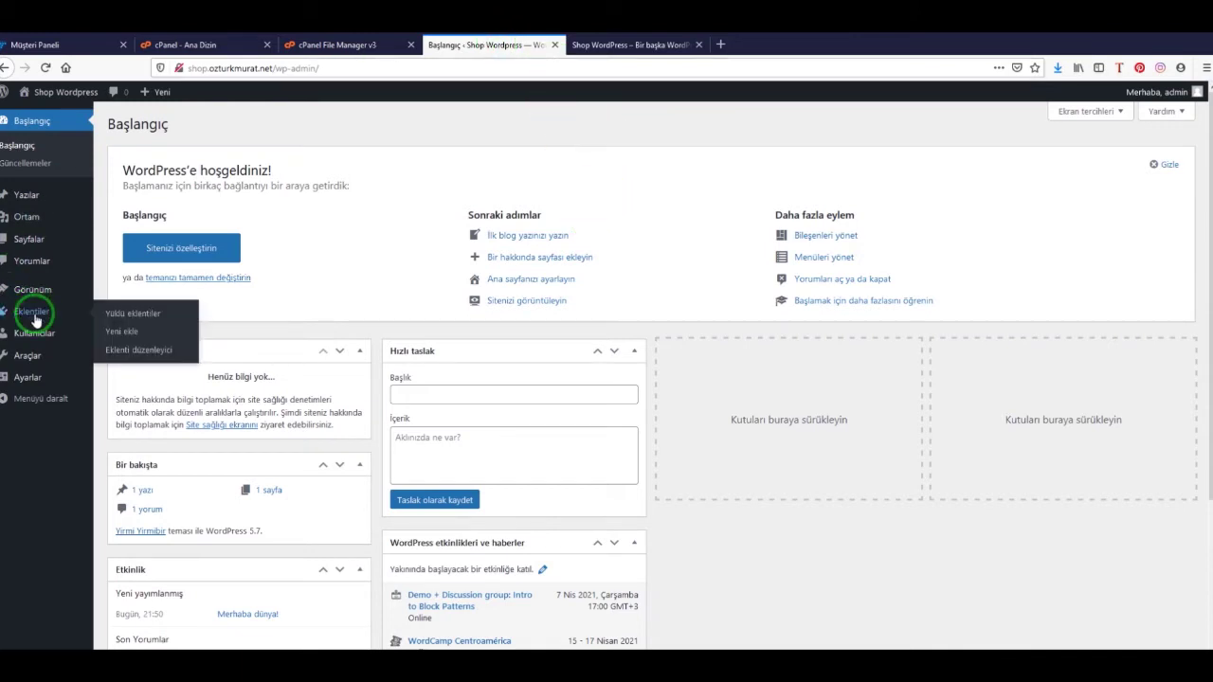
left_click(121, 334)
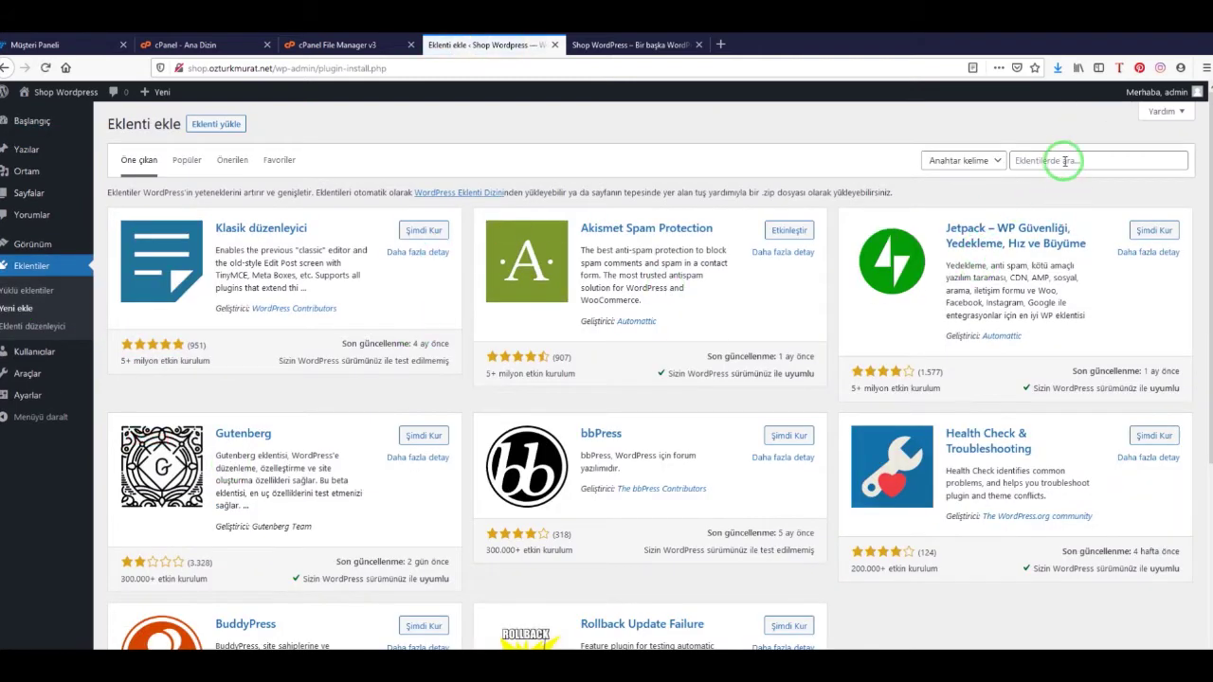
left_click(1069, 160)
type("woocommerce")
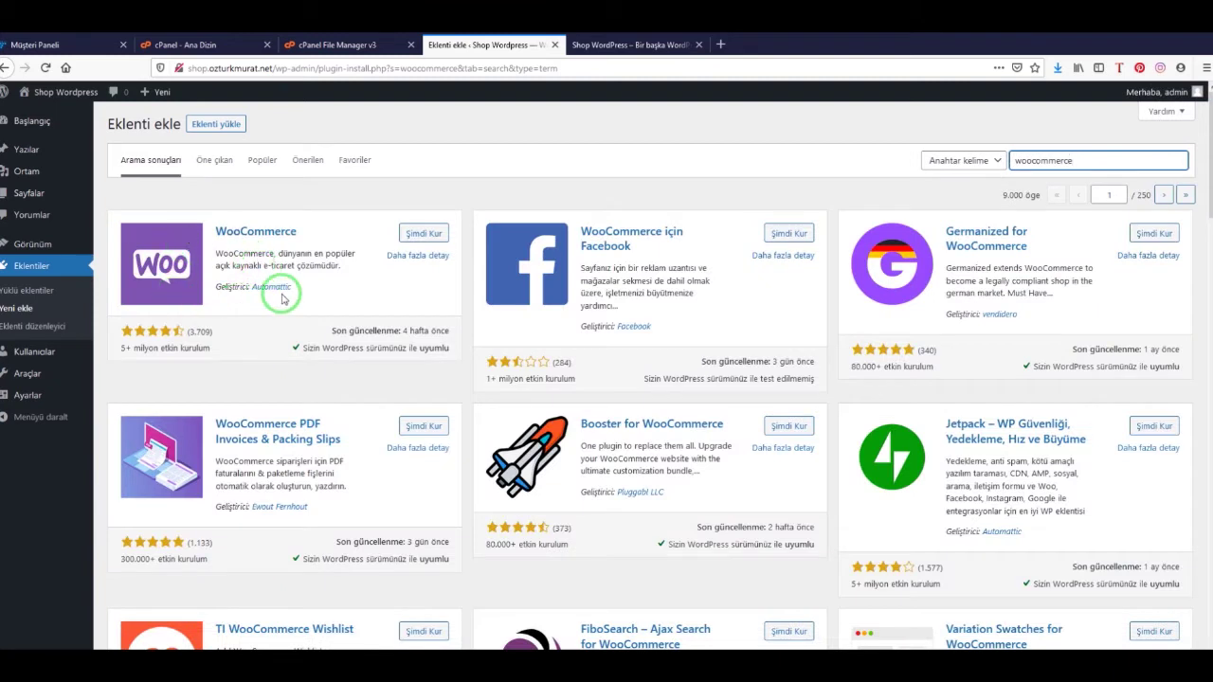
left_click(284, 295)
left_click(420, 233)
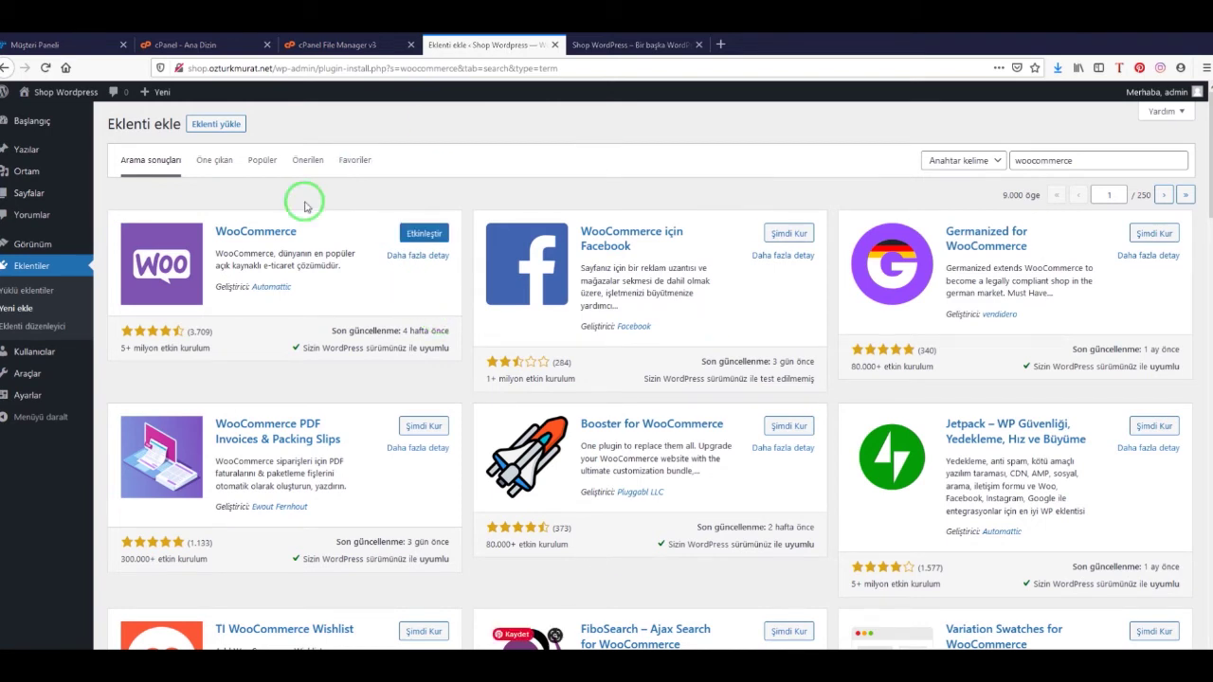
left_click(425, 235)
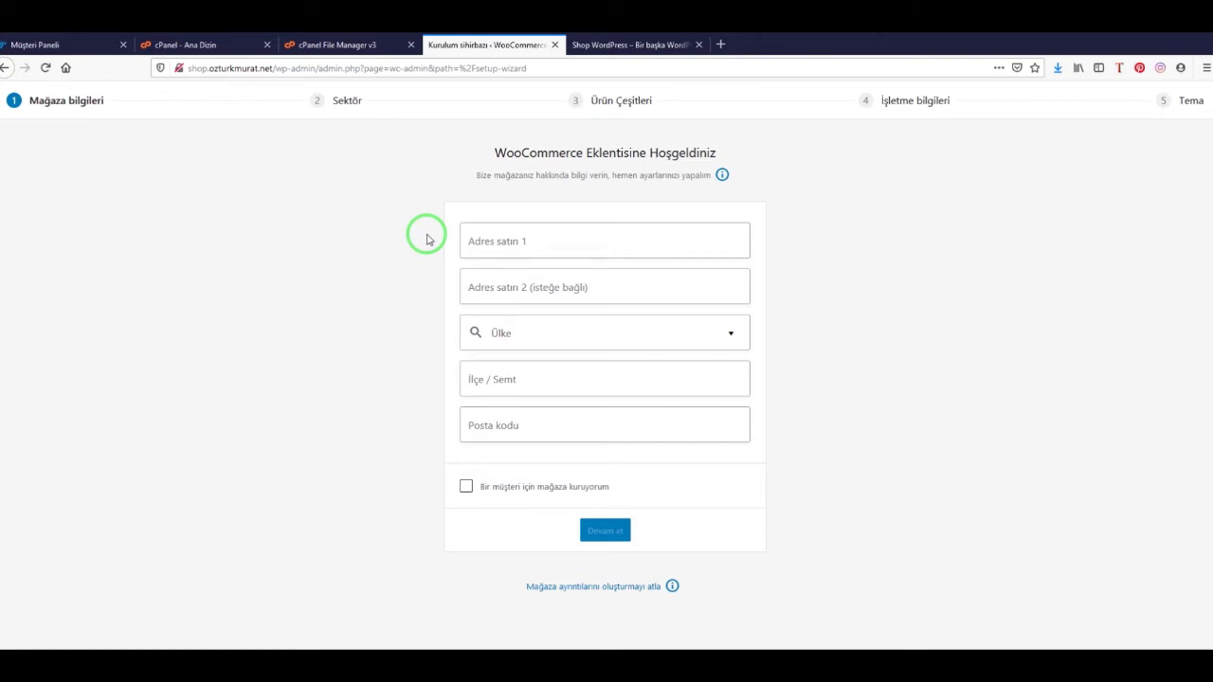
left_click(559, 239)
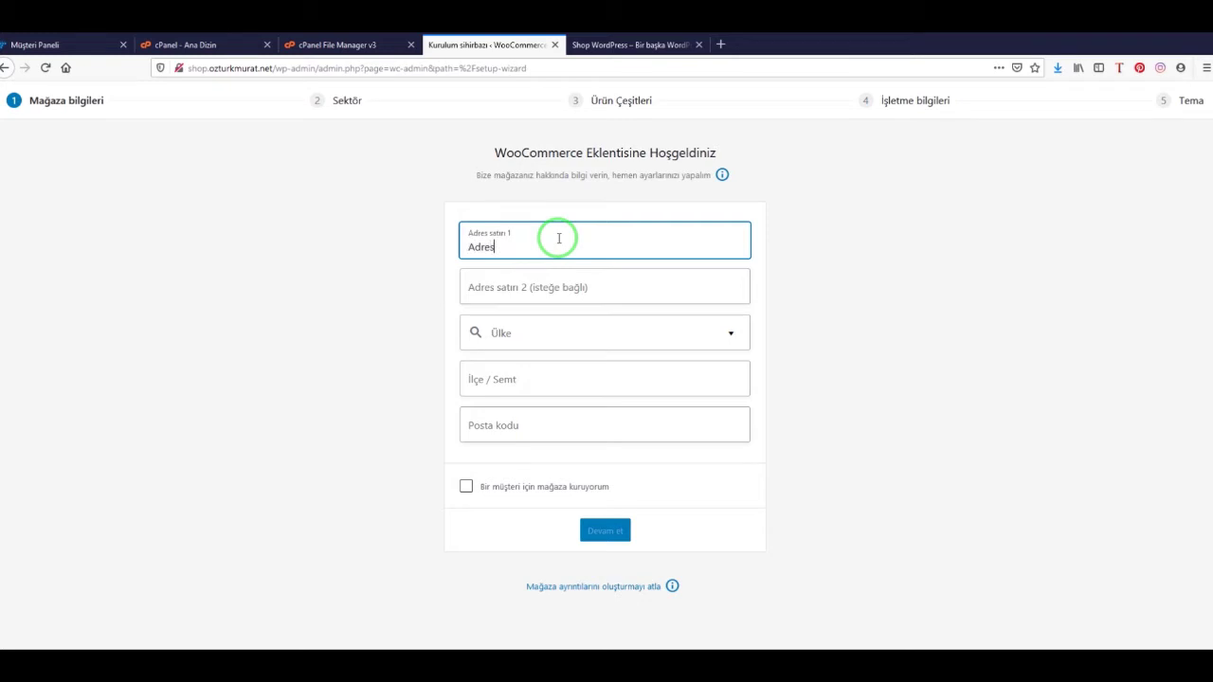
Set the store's country/region to Türkiye — Aydın
left_click(550, 333)
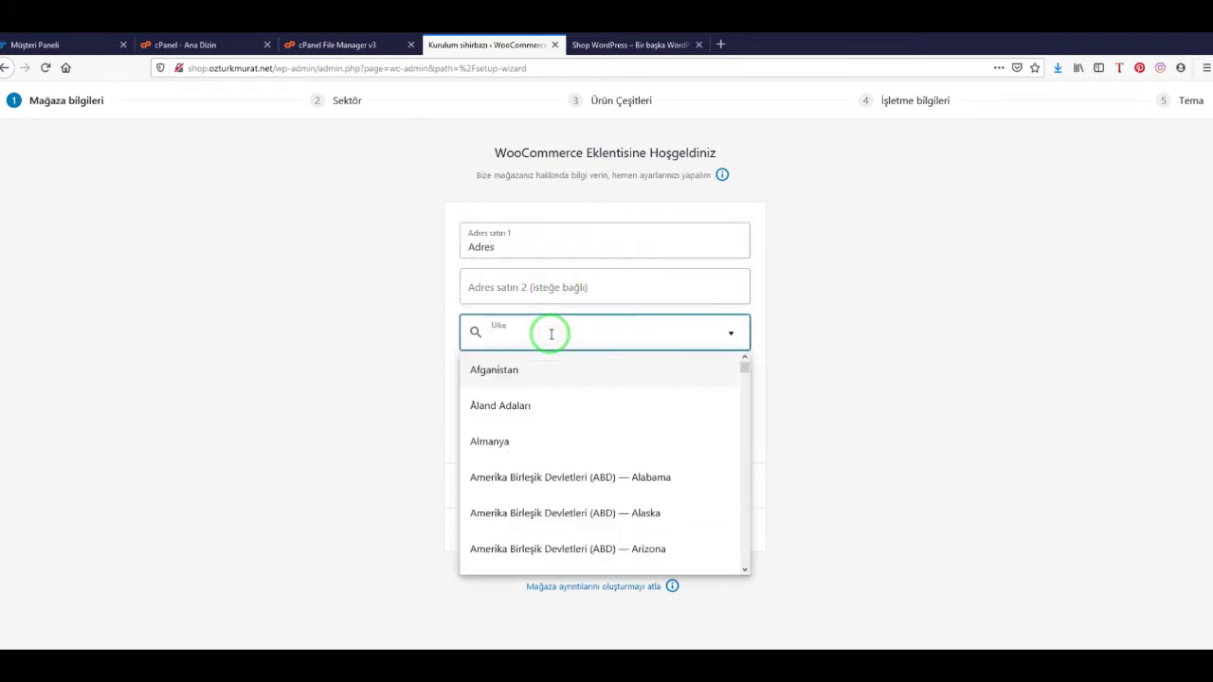
type("yü")
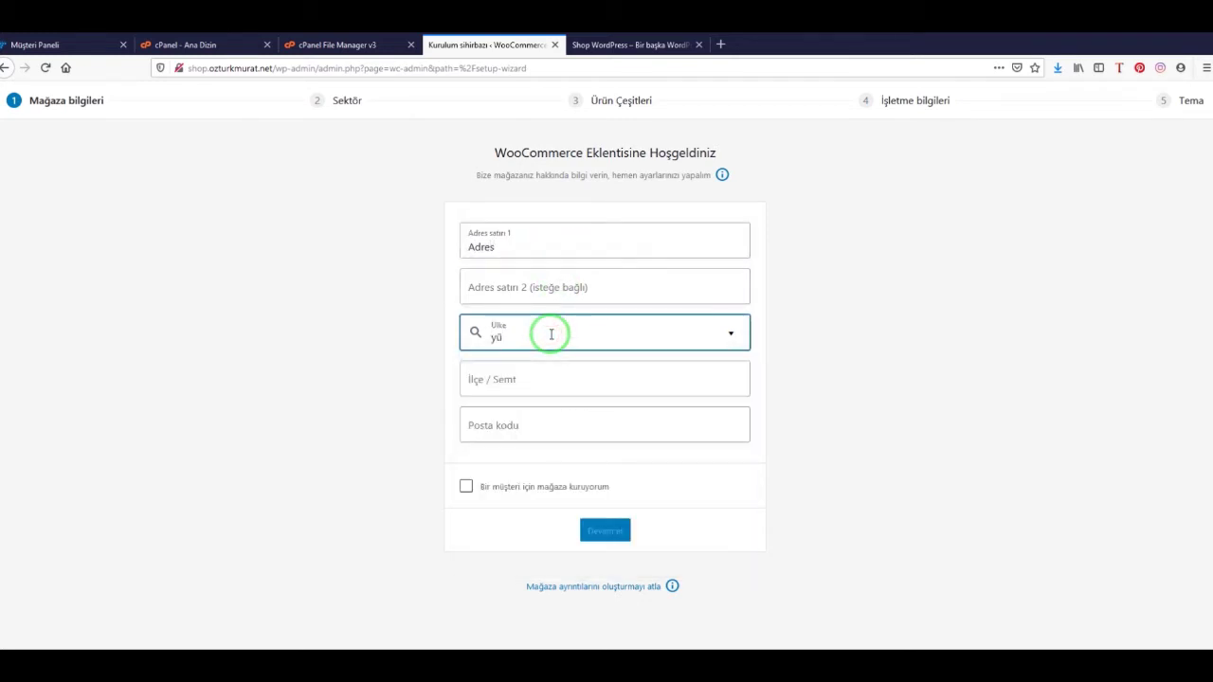
key("BackSpace")
key("BackSpace")
type("tu")
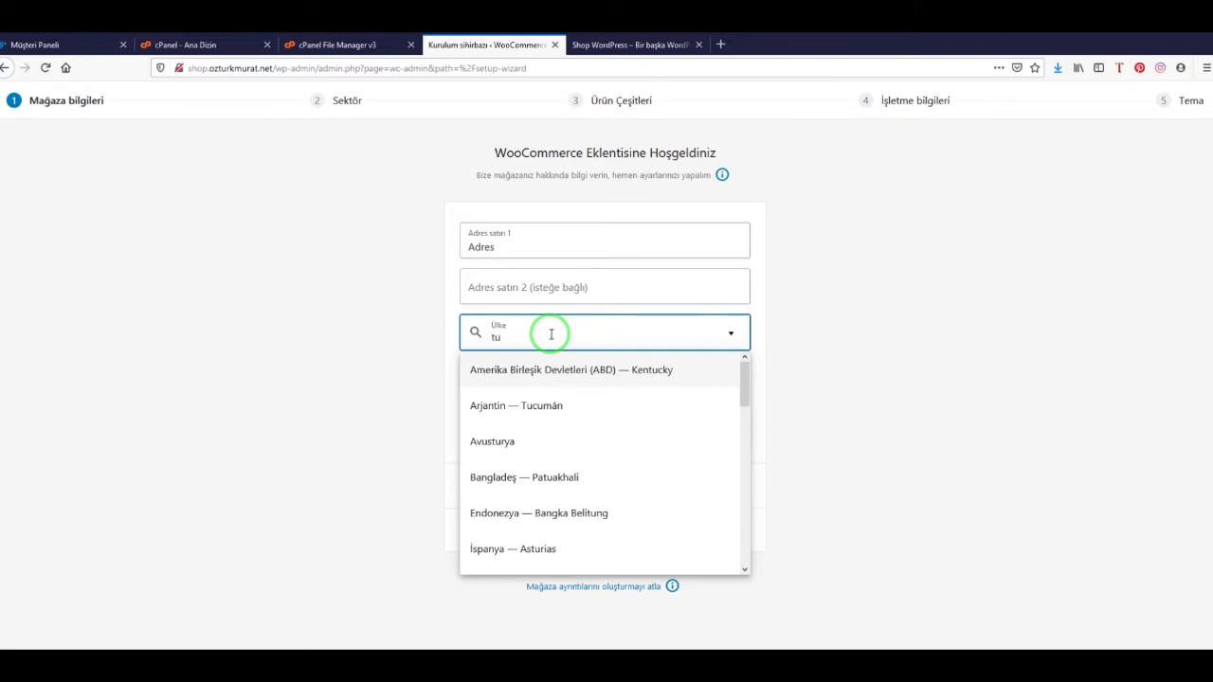
type("r")
left_click(569, 339)
type("tür")
scroll(588, 512, "down", 3)
left_click(578, 531)
Fill in the district and postcode, submit the store details, and decline usage tracking
left_click(554, 381)
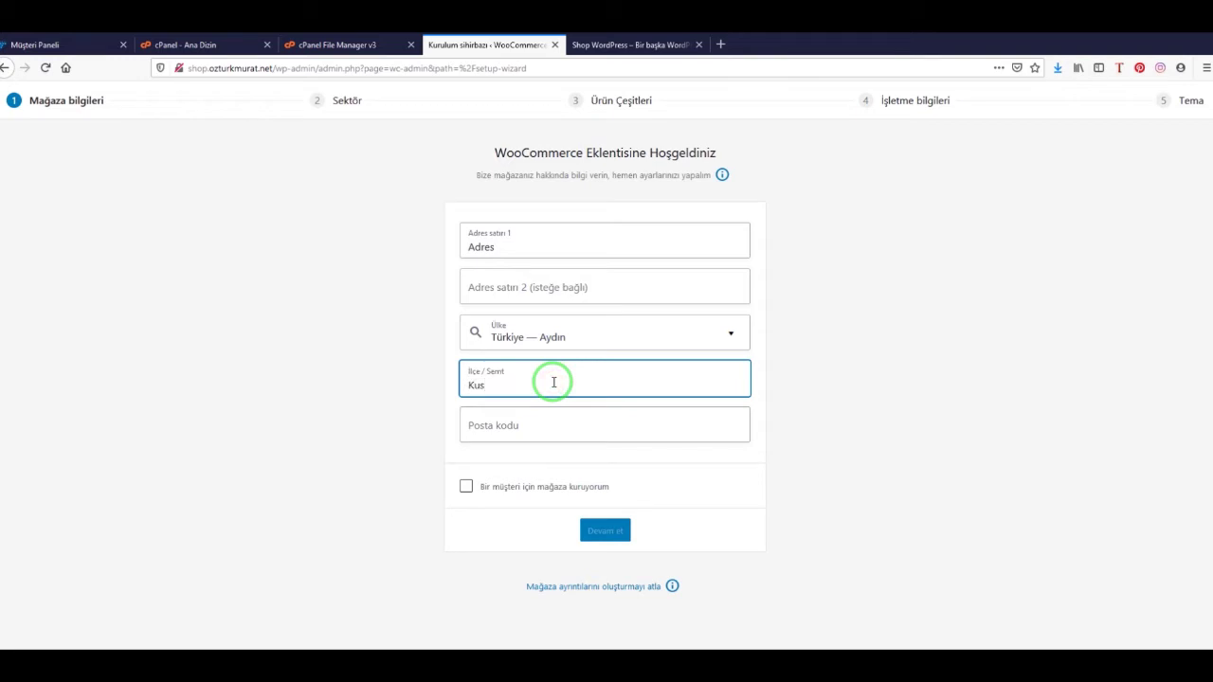
left_click(579, 423)
type("09400")
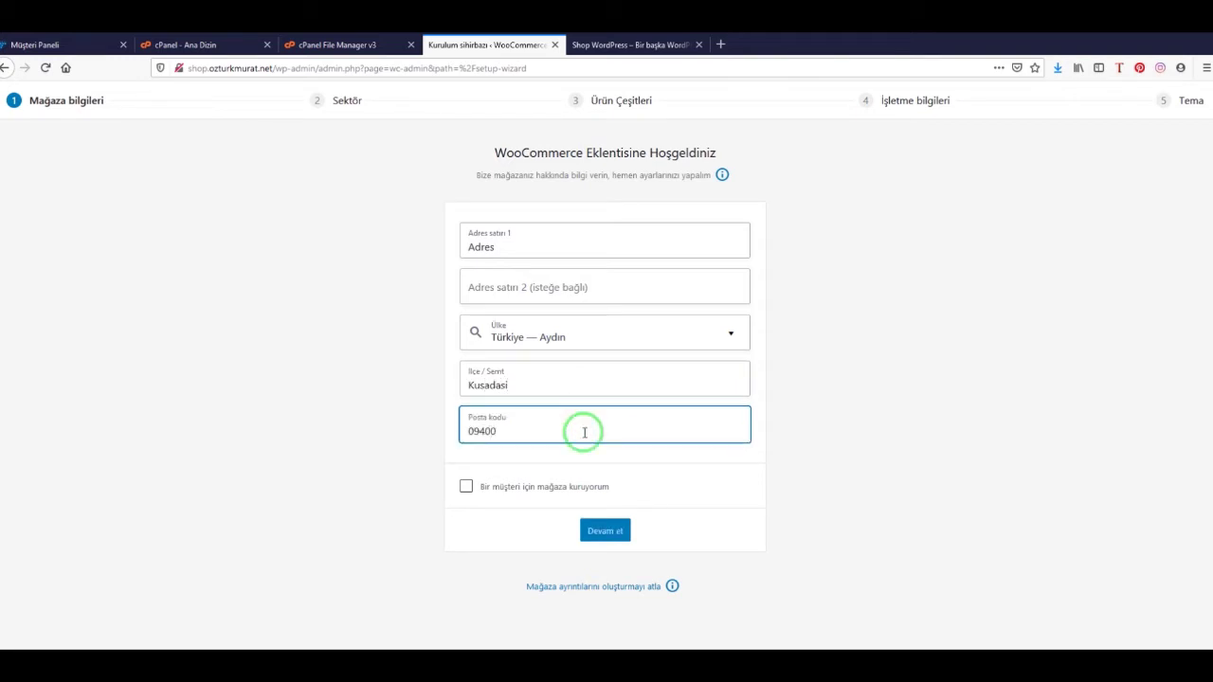
left_click(607, 534)
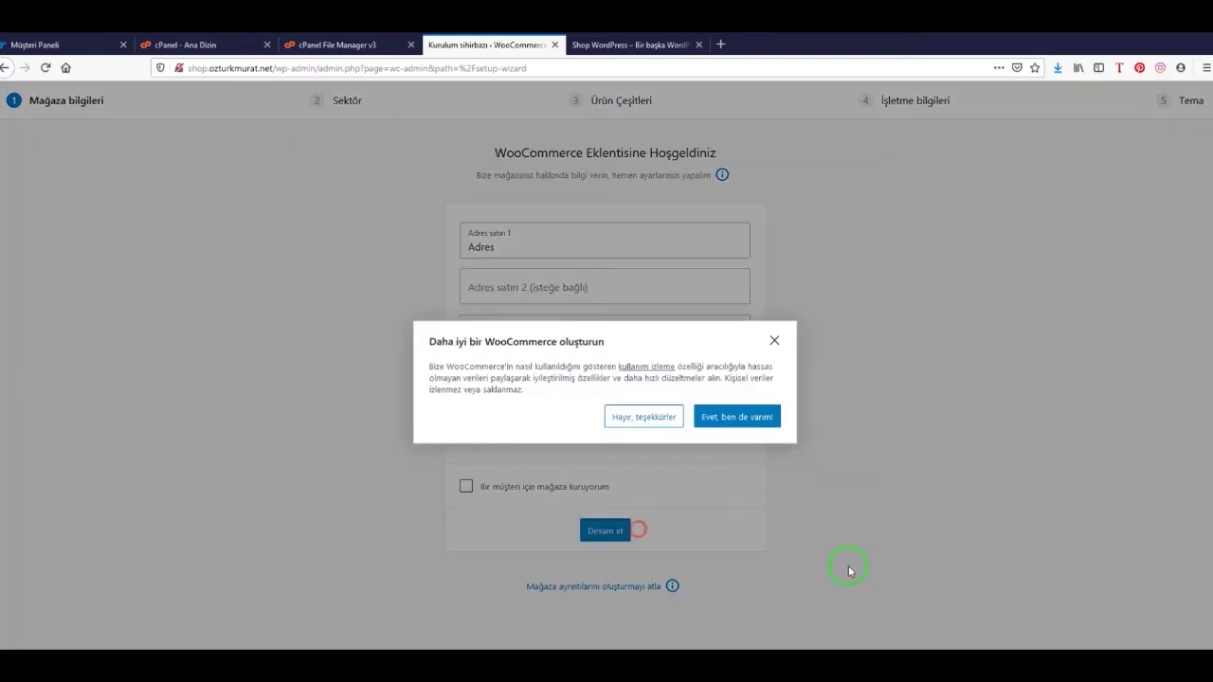
left_click(621, 422)
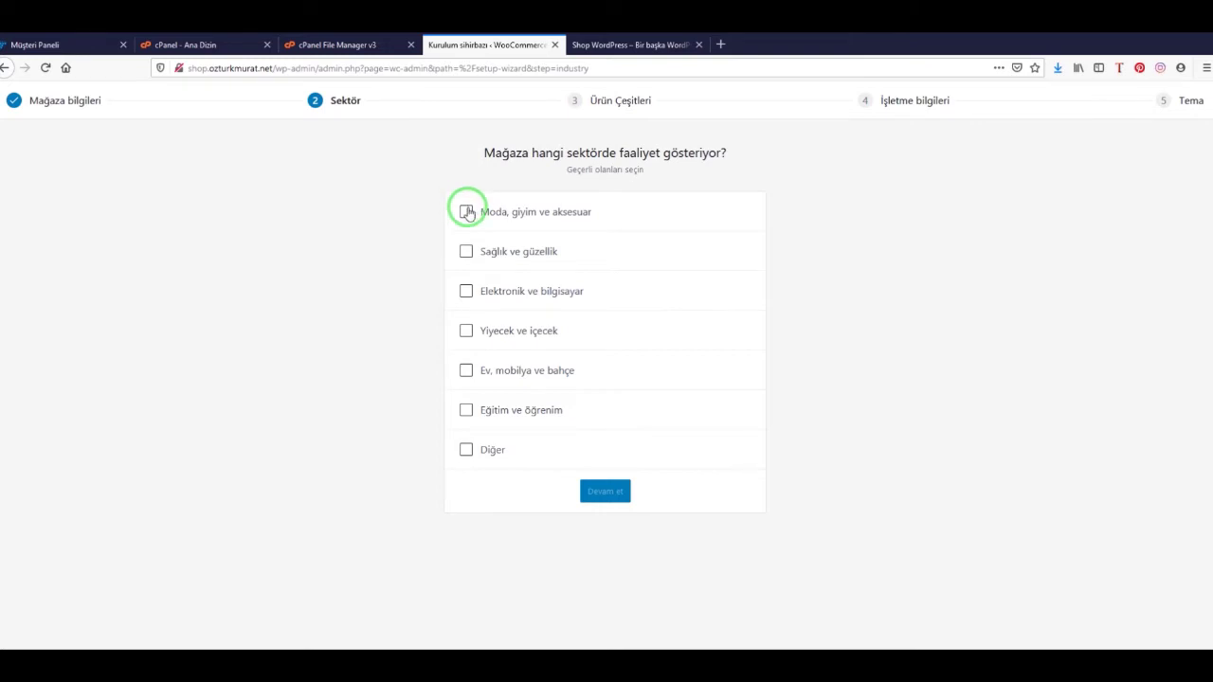
Choose the fashion, clothing and accessories industry and keep physical products
left_click(464, 213)
left_click(618, 493)
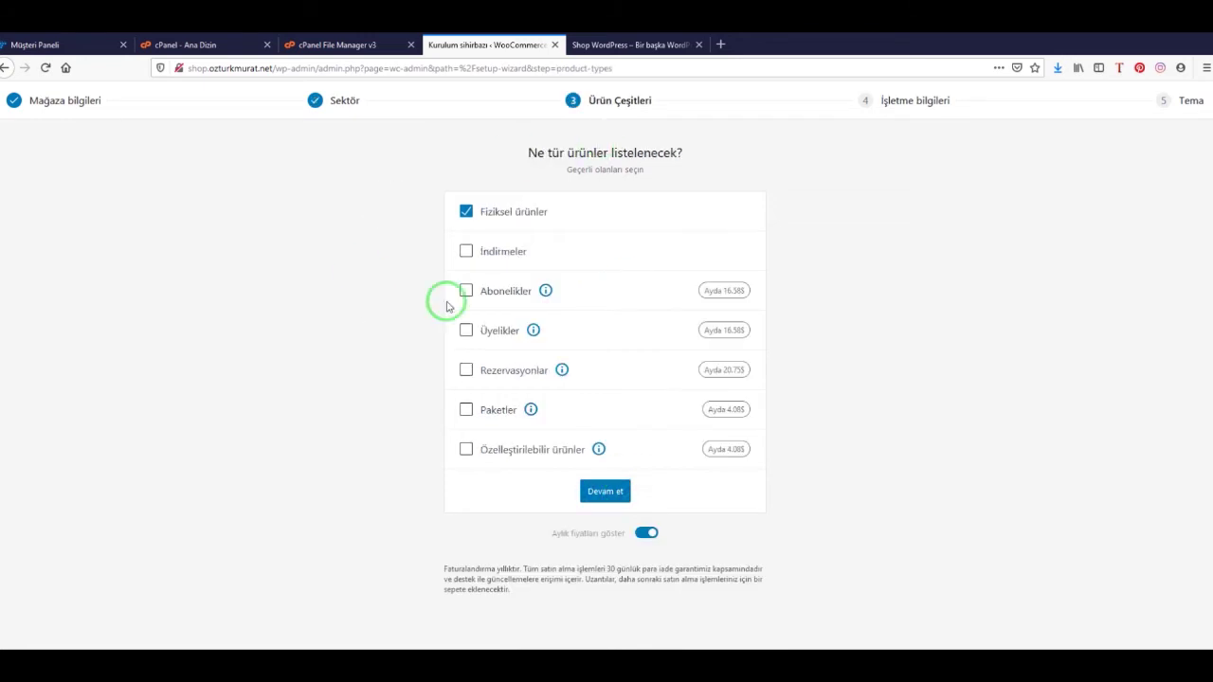
left_click(603, 491)
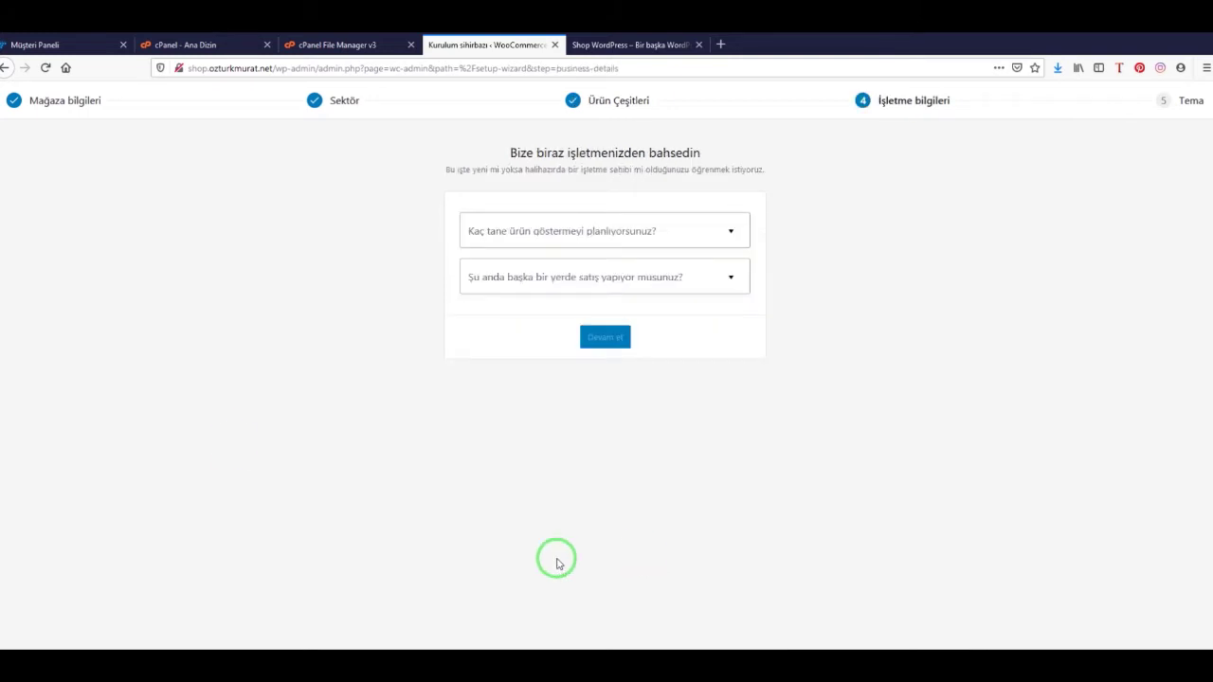
Plan 11 - 100 products, answer not selling elsewhere, and turn off all add-ons
left_click(600, 236)
left_click(499, 347)
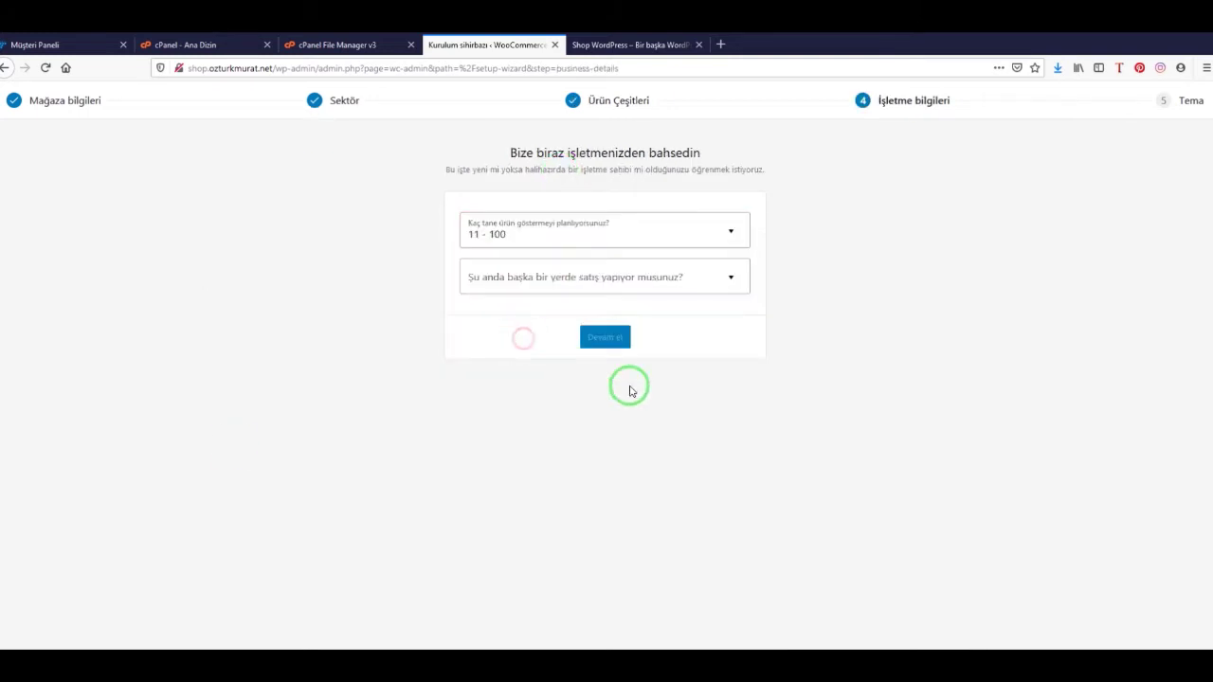
left_click(595, 279)
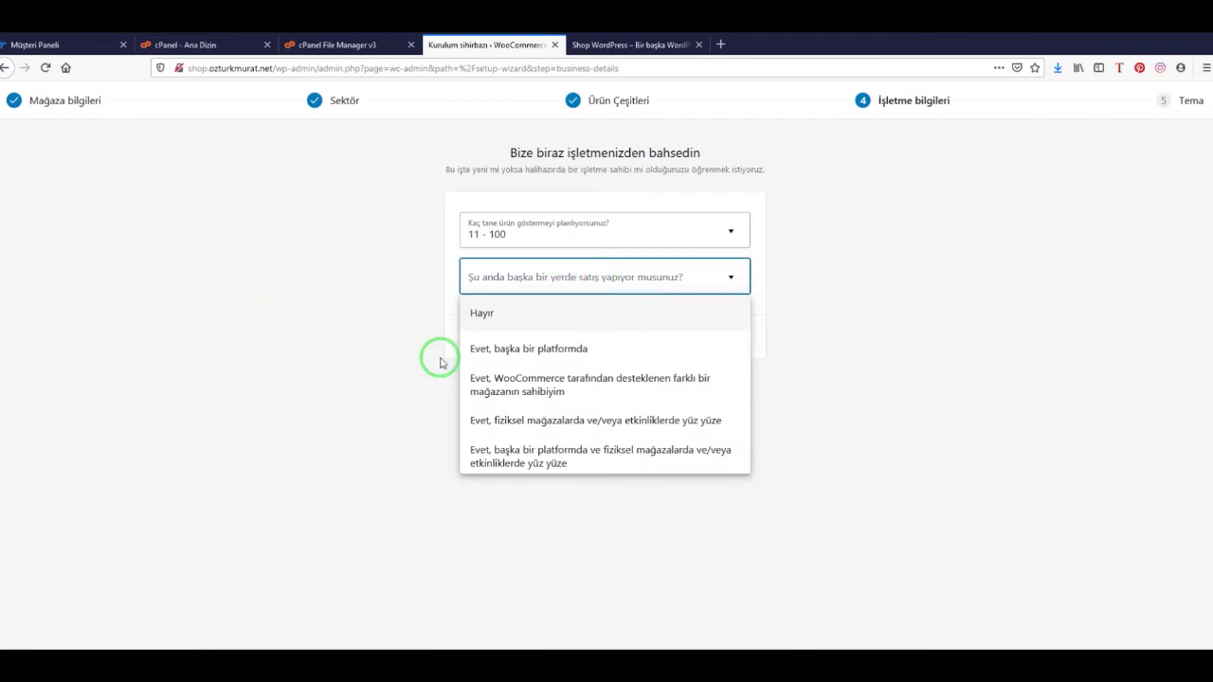
left_click(558, 349)
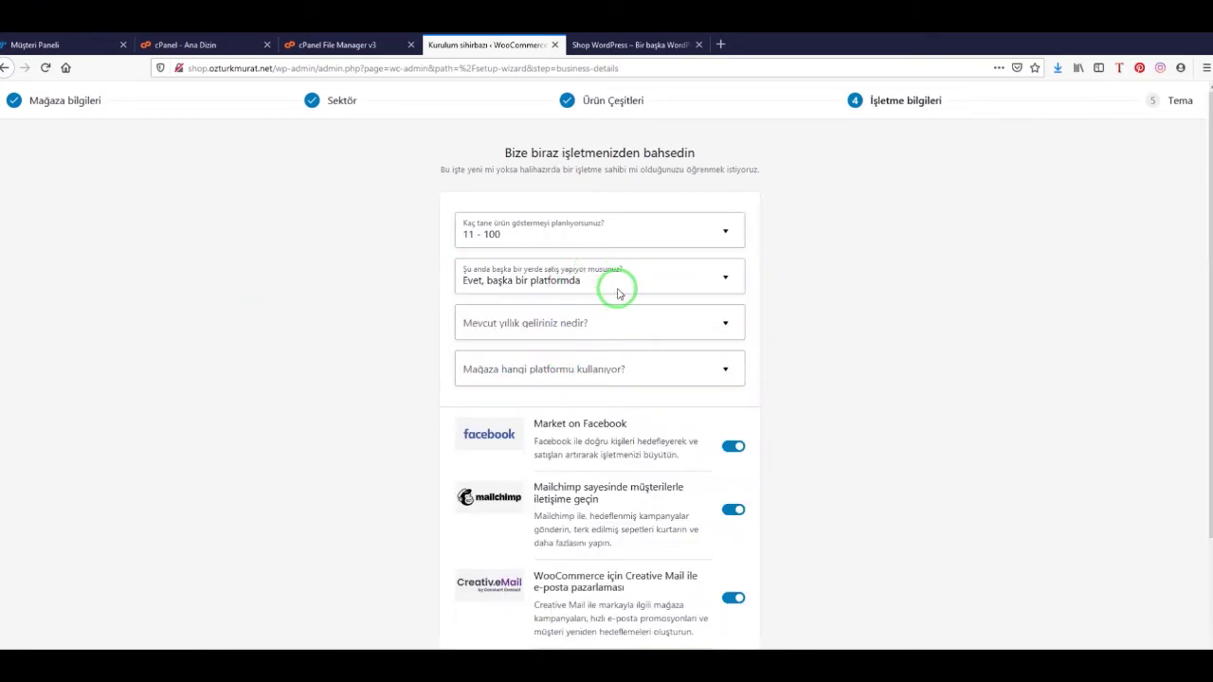
left_click(732, 445)
left_click(734, 509)
left_click(629, 279)
left_click(542, 327)
left_click(733, 504)
left_click(734, 596)
scroll(834, 403, "down", 1)
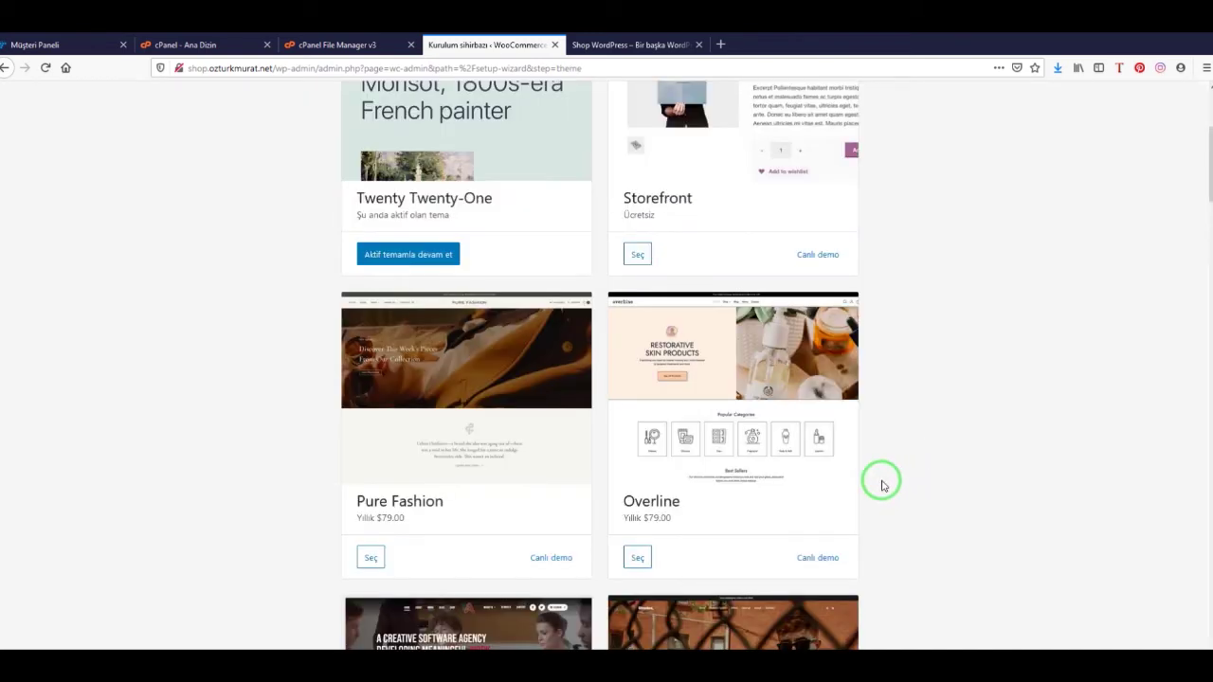
Pick the Storefront theme and accept the Jetpack and Shipping & Tax offer
scroll(569, 506, "up", 5)
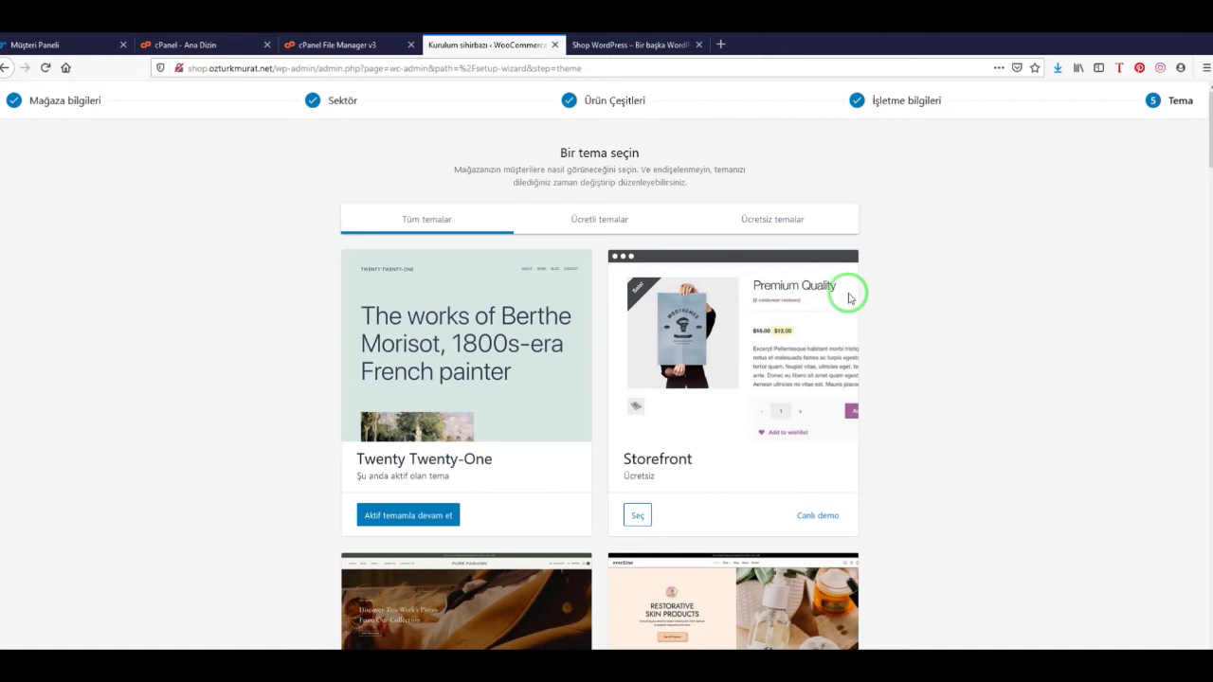
left_click(638, 515)
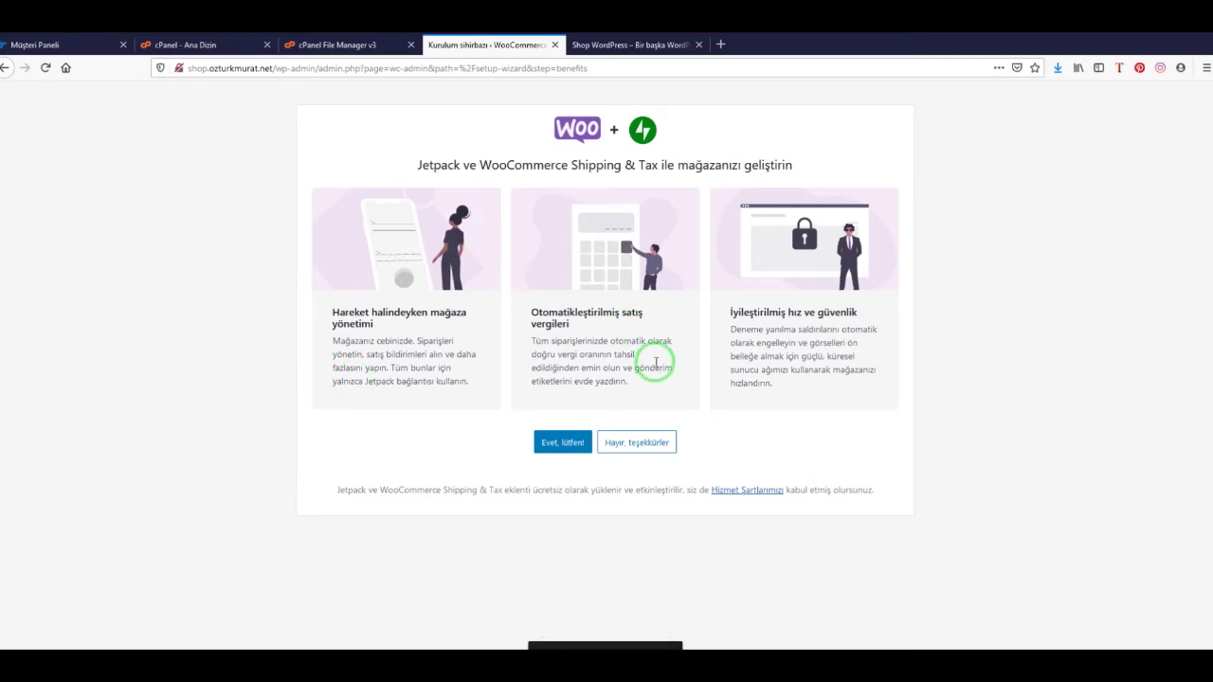
left_click(563, 445)
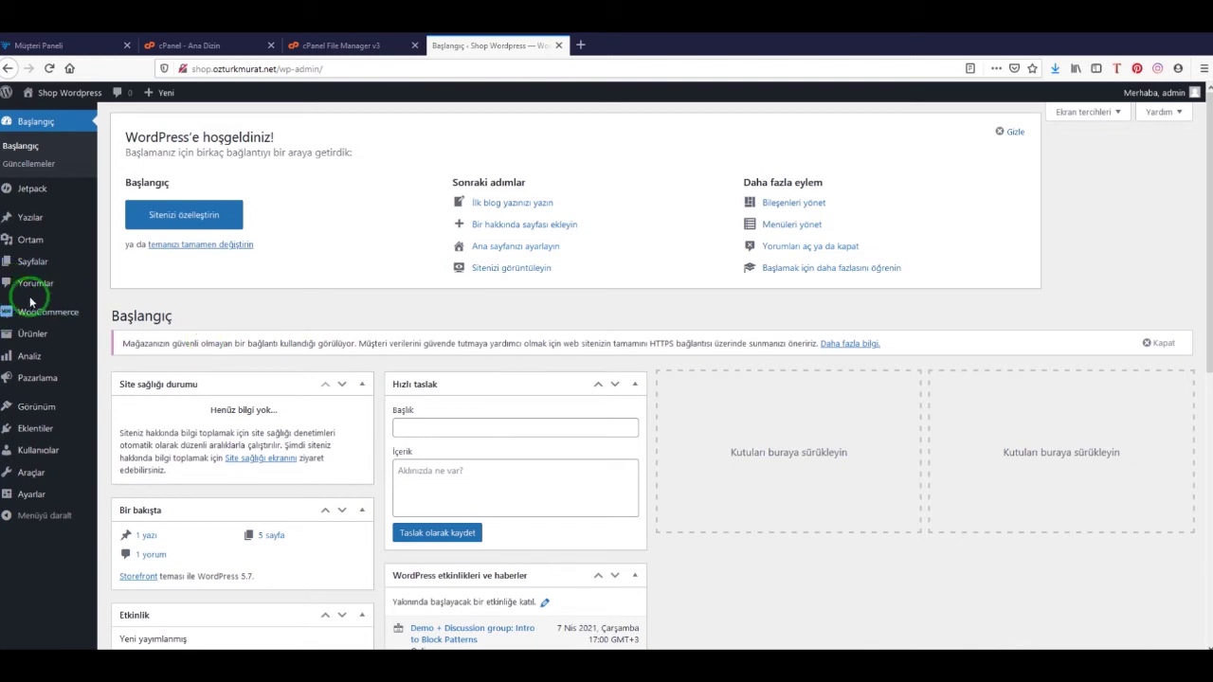
mouse_move(74, 314)
Review the WooCommerce general settings' store address and Türk lirası currency, then open Shipping settings
left_click(128, 407)
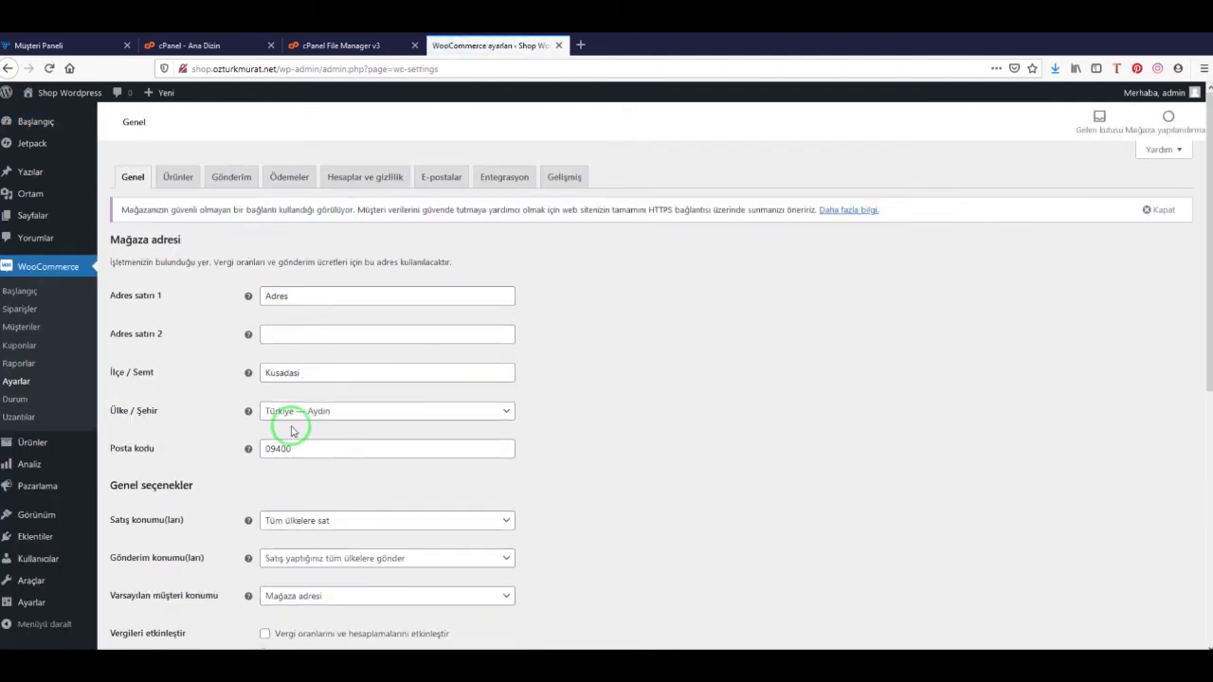
scroll(352, 465, "down", 3)
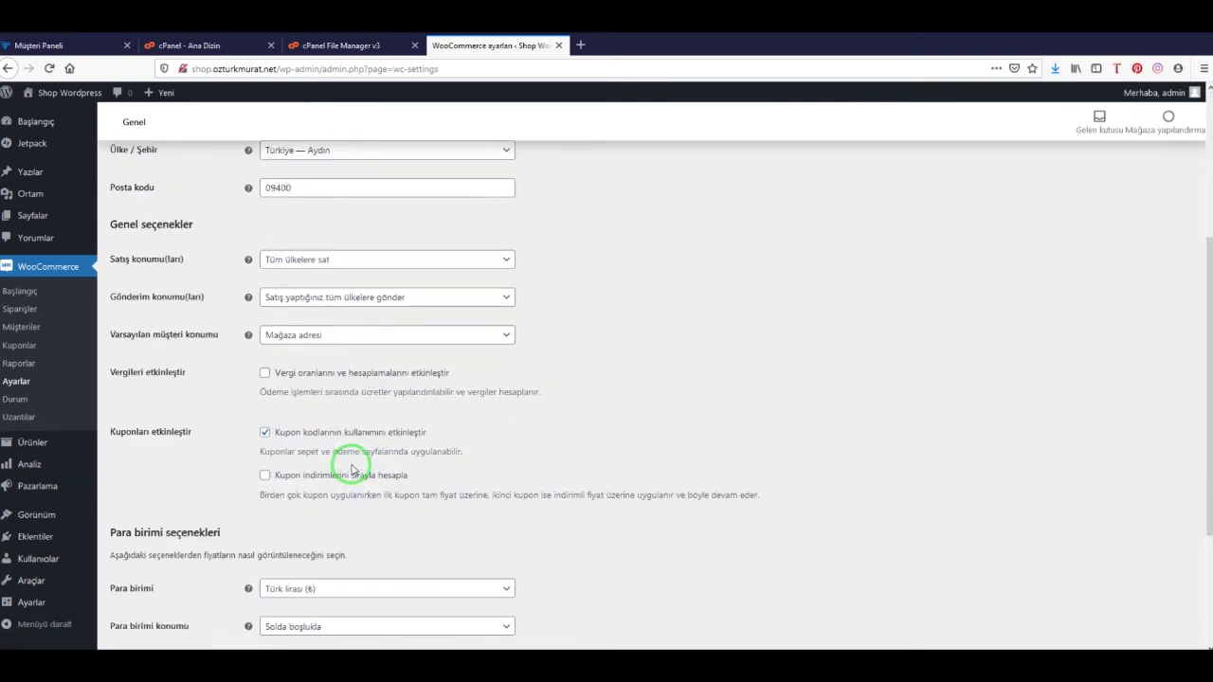
scroll(275, 515, "down", 3)
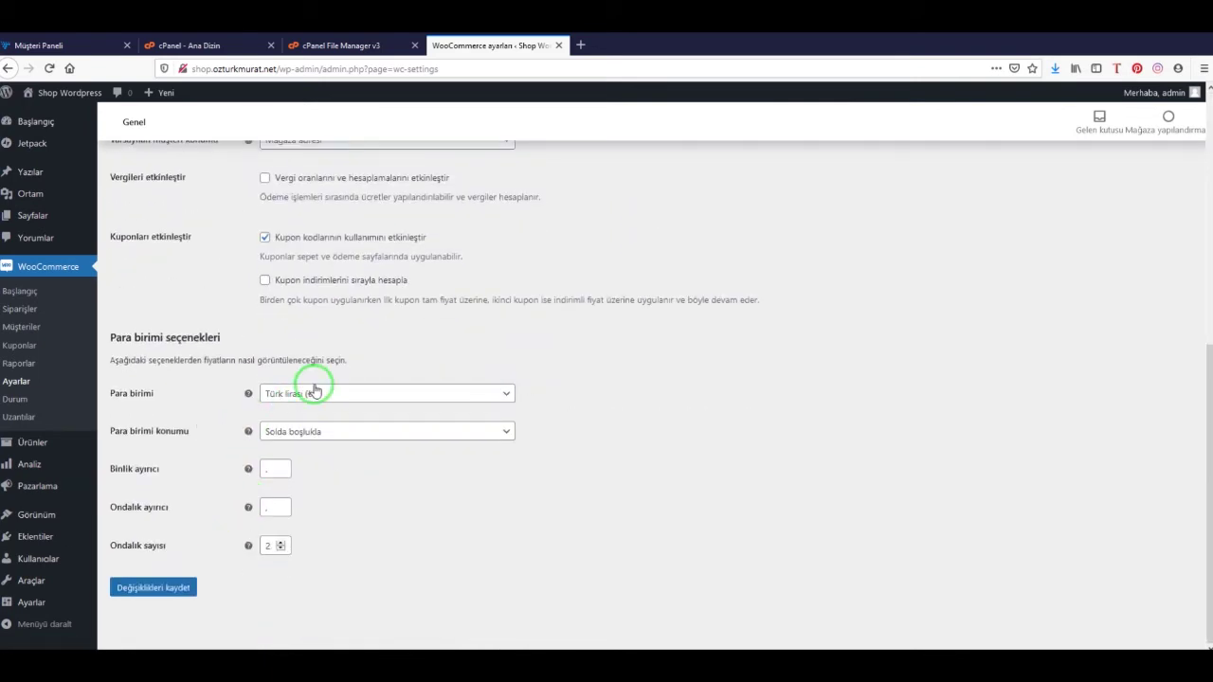
scroll(313, 513, "up", 6)
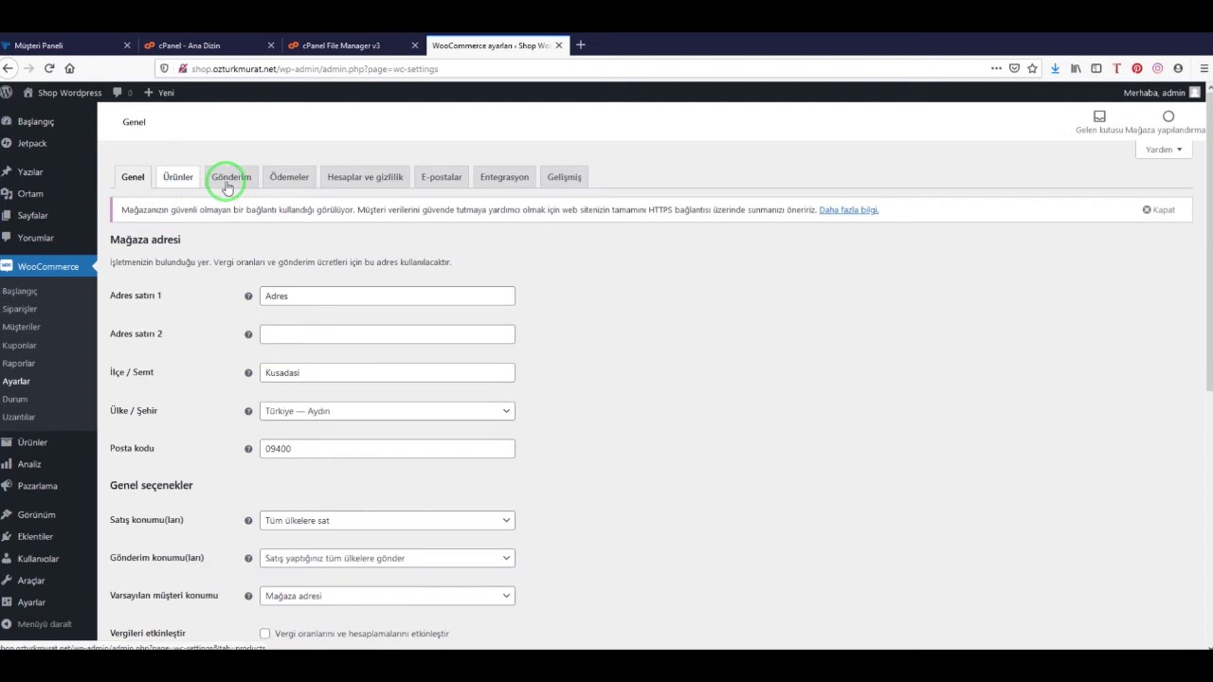
left_click(230, 180)
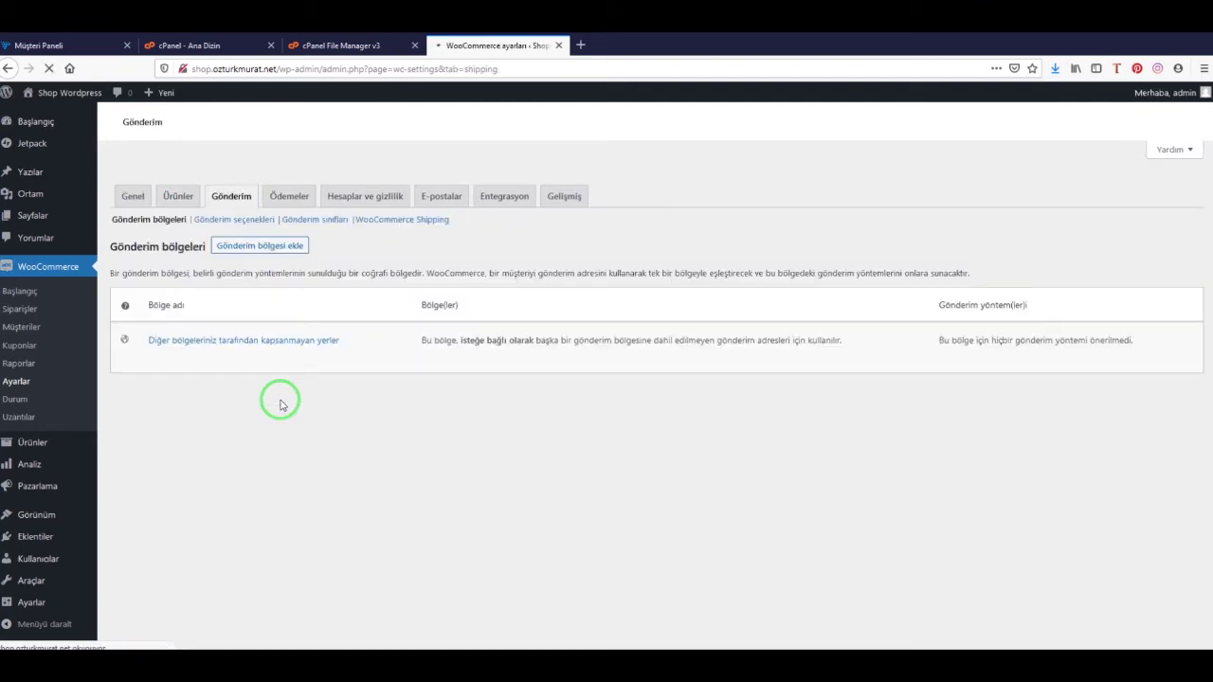
Create a new shipping zone named Türkiye covering the Türkiye region
scroll(296, 407, "down", 3)
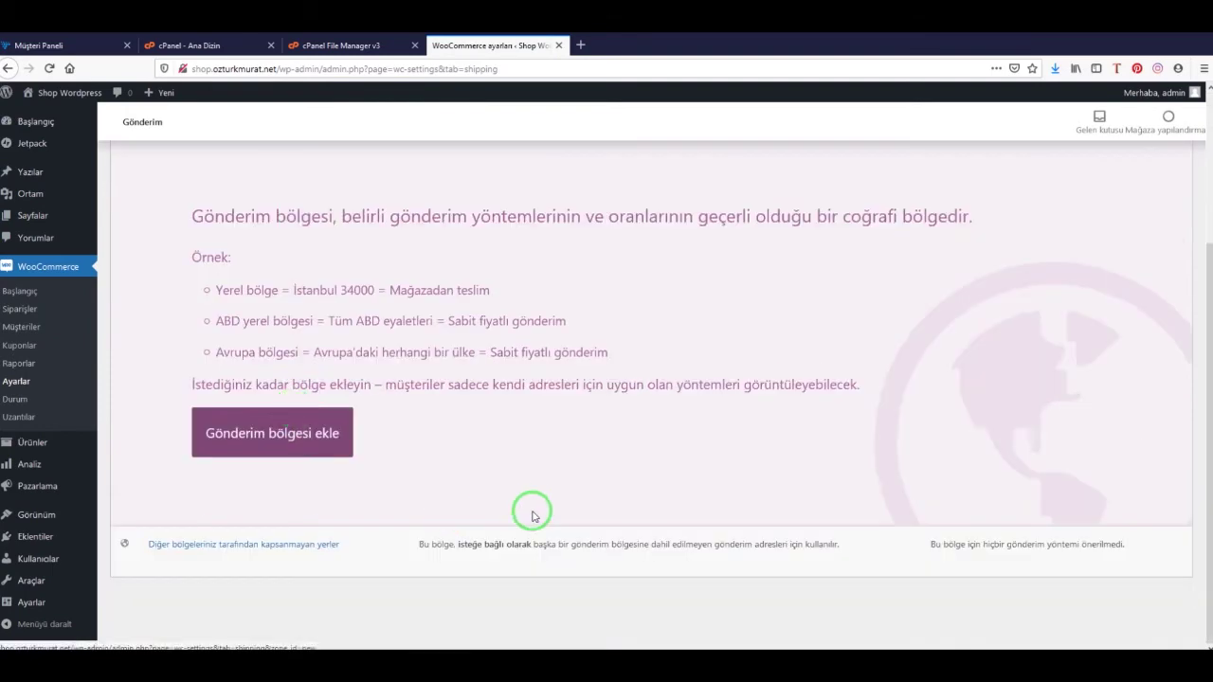
scroll(388, 543, "up", 3)
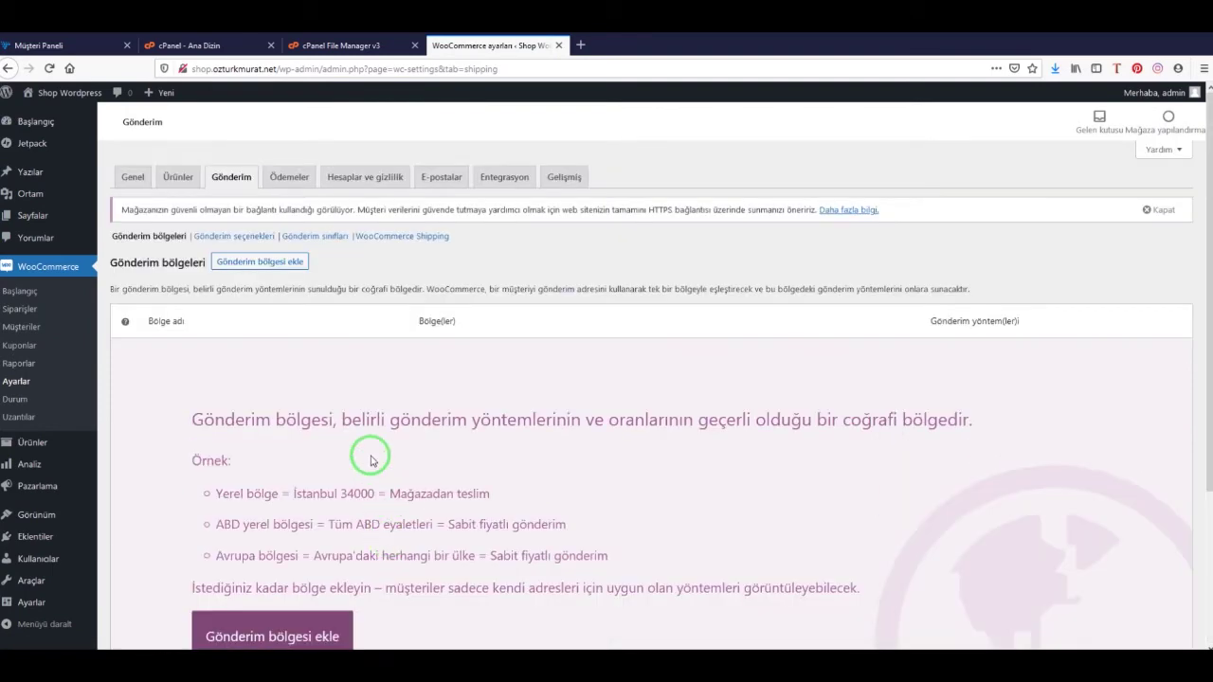
scroll(347, 415, "down", 3)
left_click(286, 435)
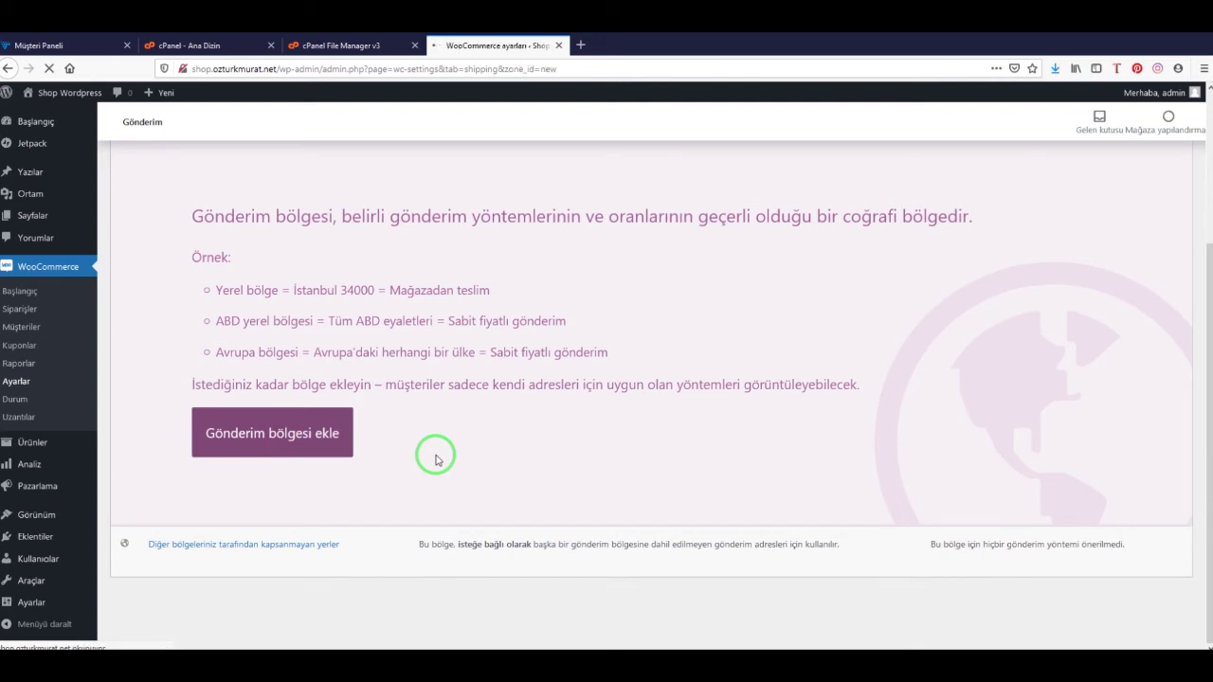
left_click(293, 297)
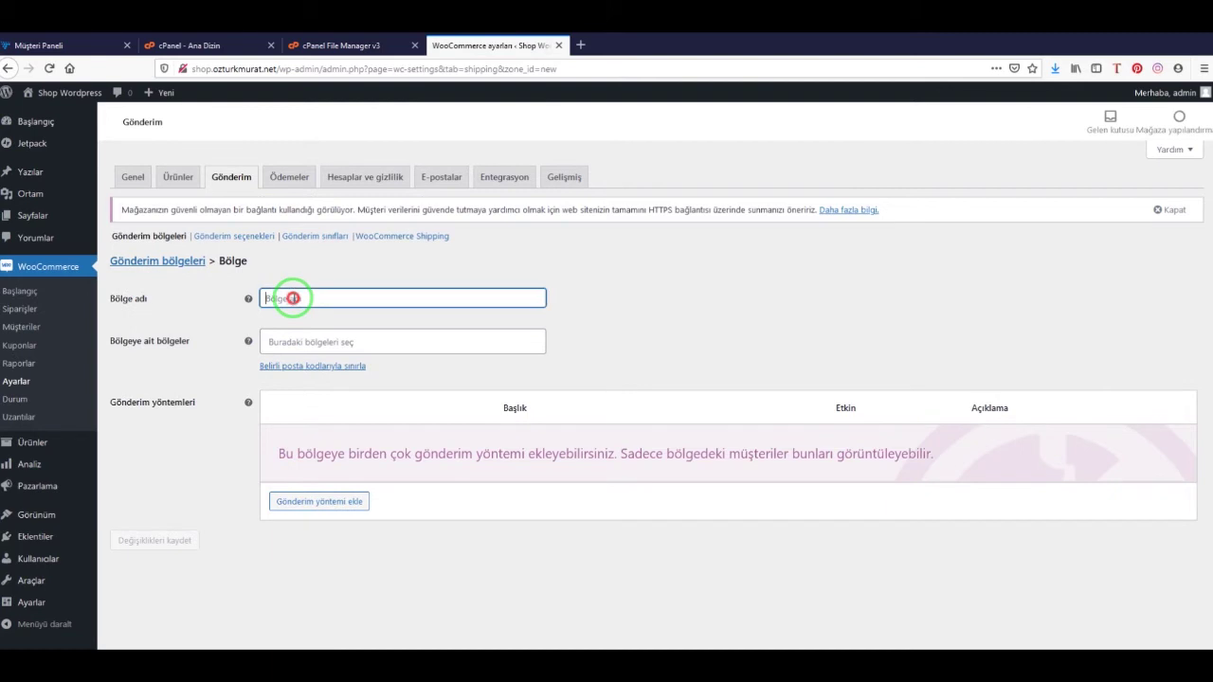
type("Türkiye")
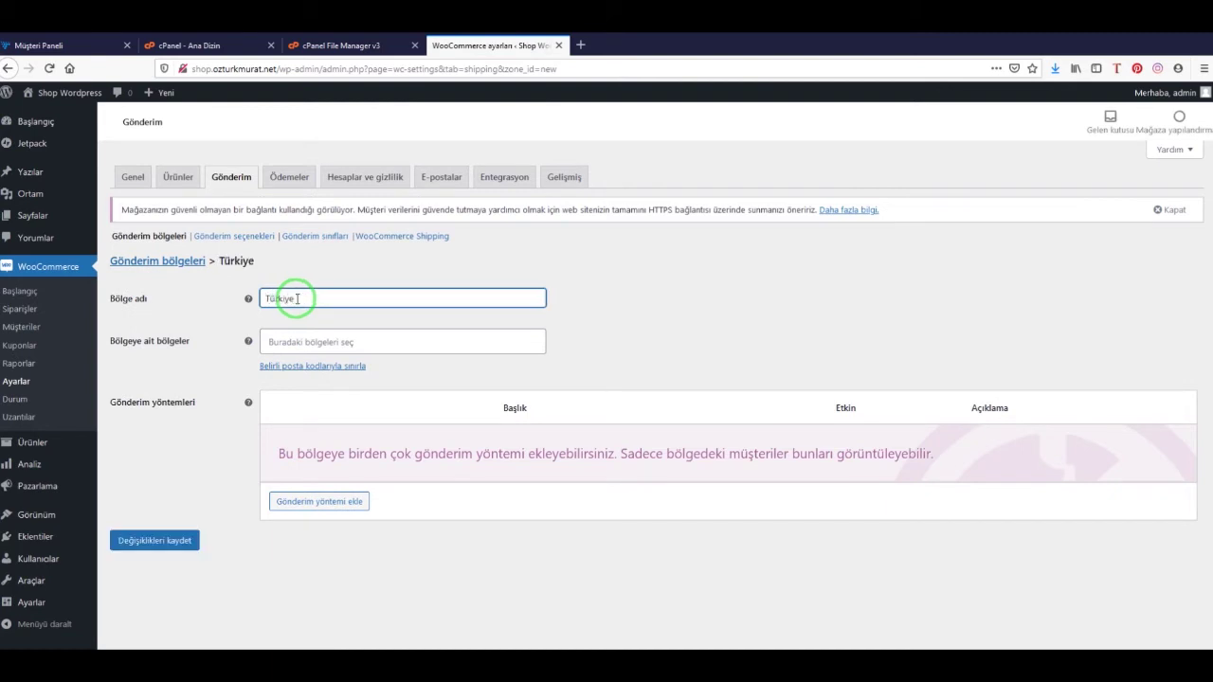
left_click(316, 341)
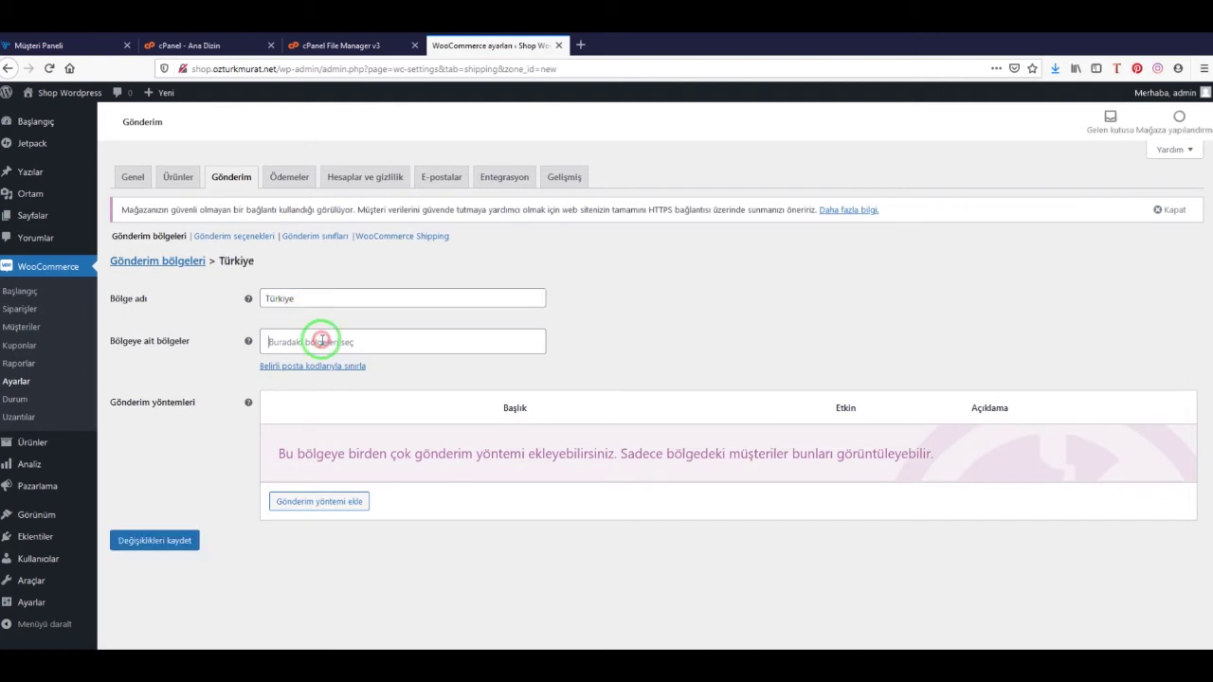
type("tür")
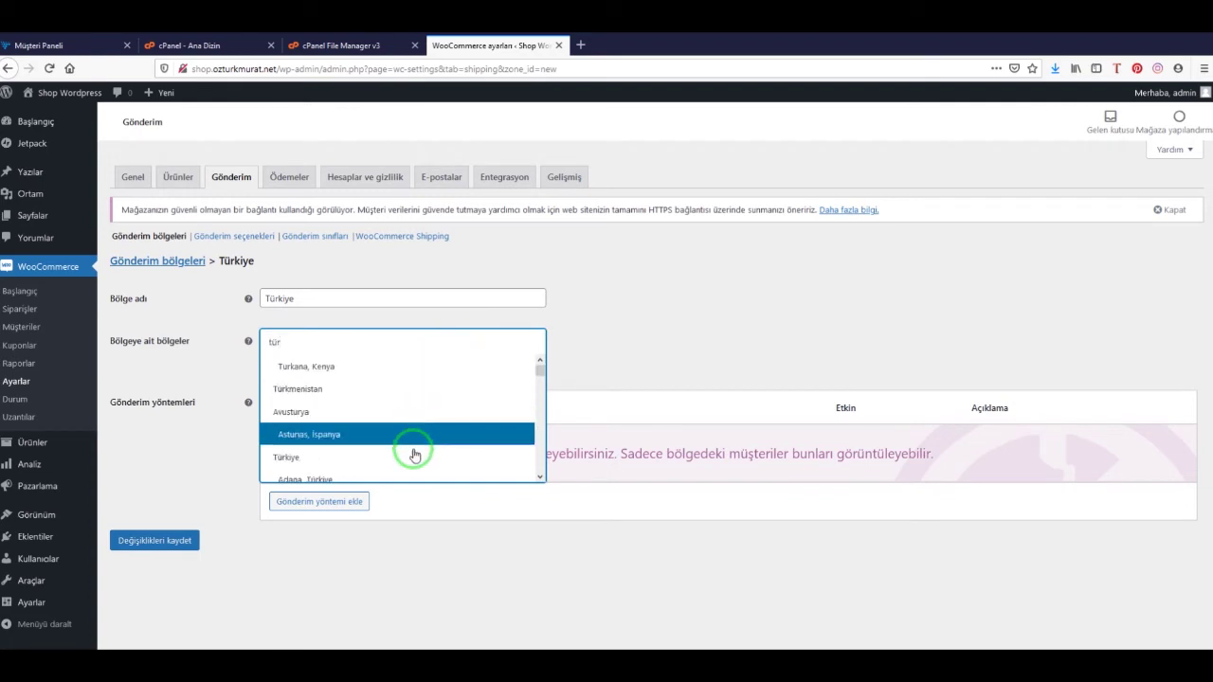
left_click(411, 457)
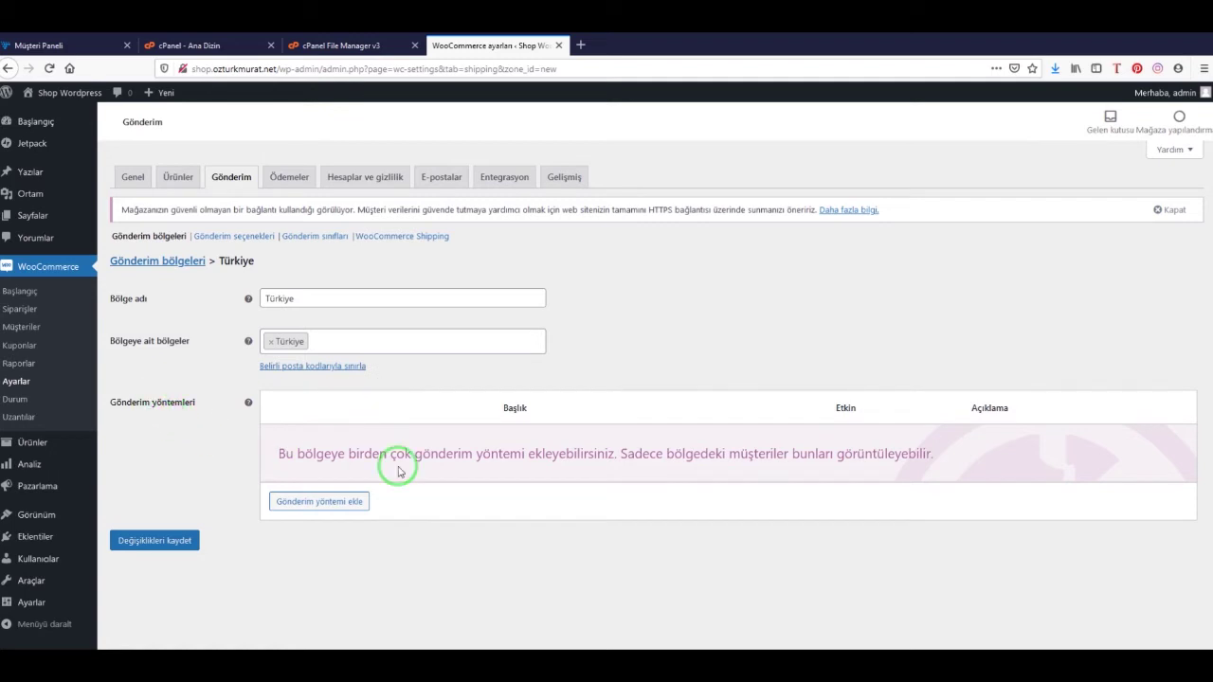
Add Ücretsiz gönderim (free shipping) as the zone's shipping method
left_click(324, 503)
left_click(438, 372)
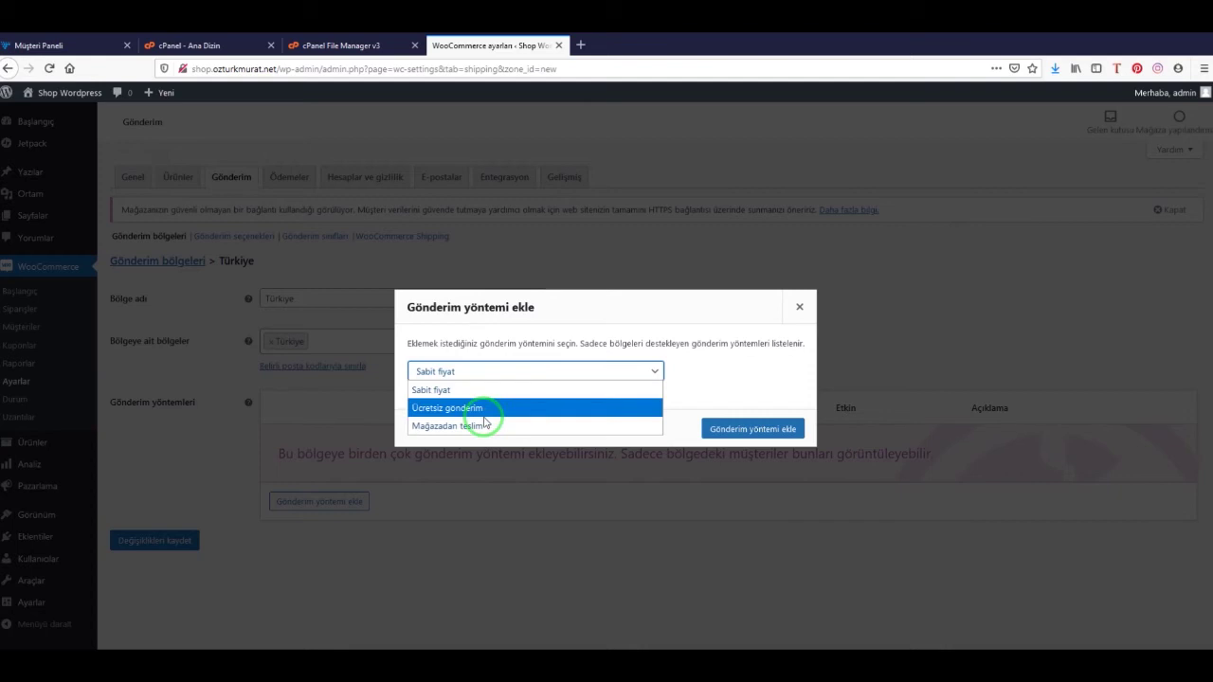
left_click(489, 410)
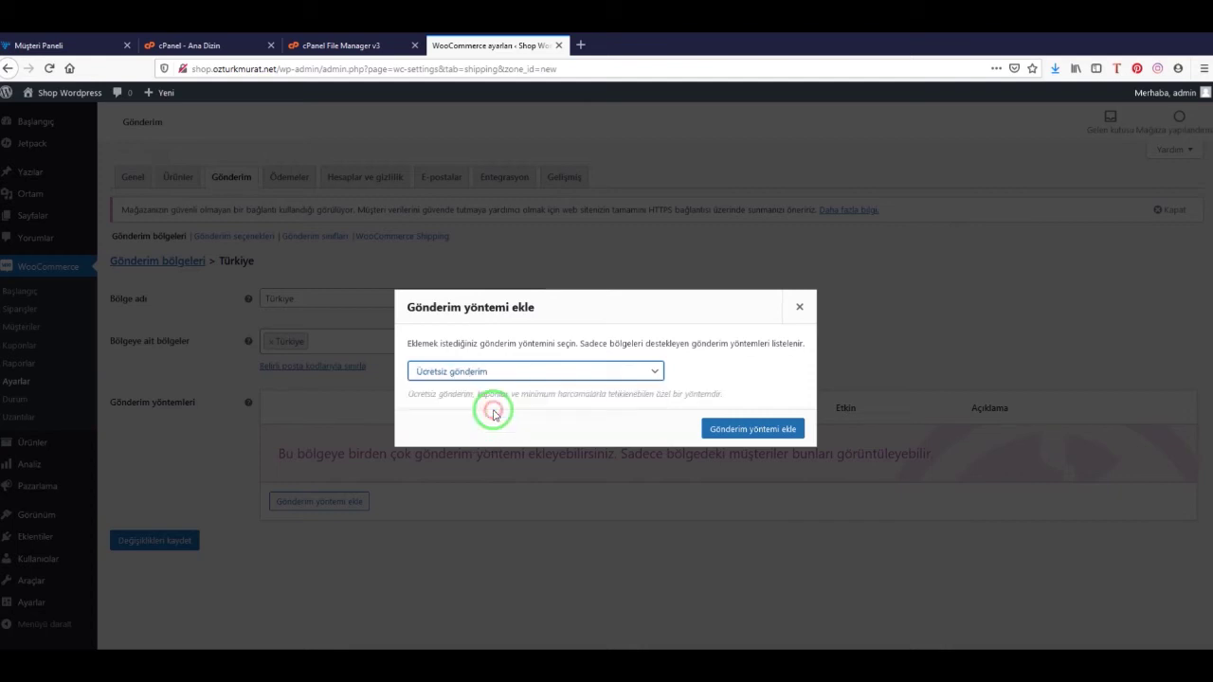
left_click(768, 427)
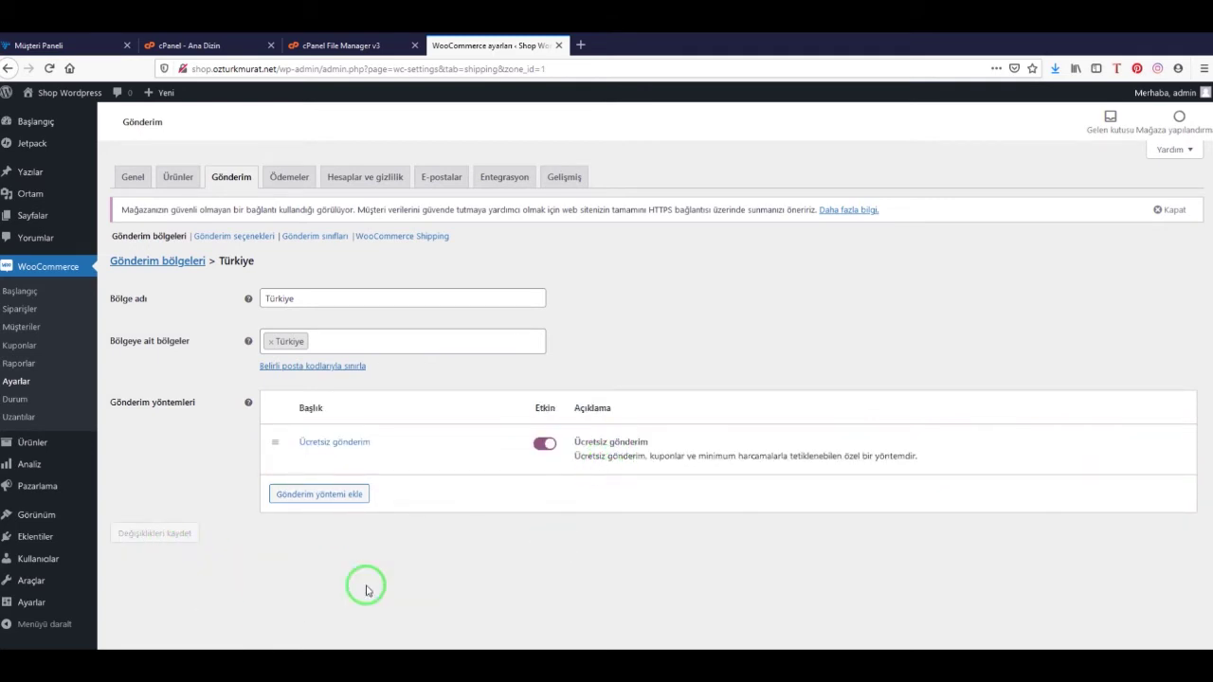
mouse_move(349, 458)
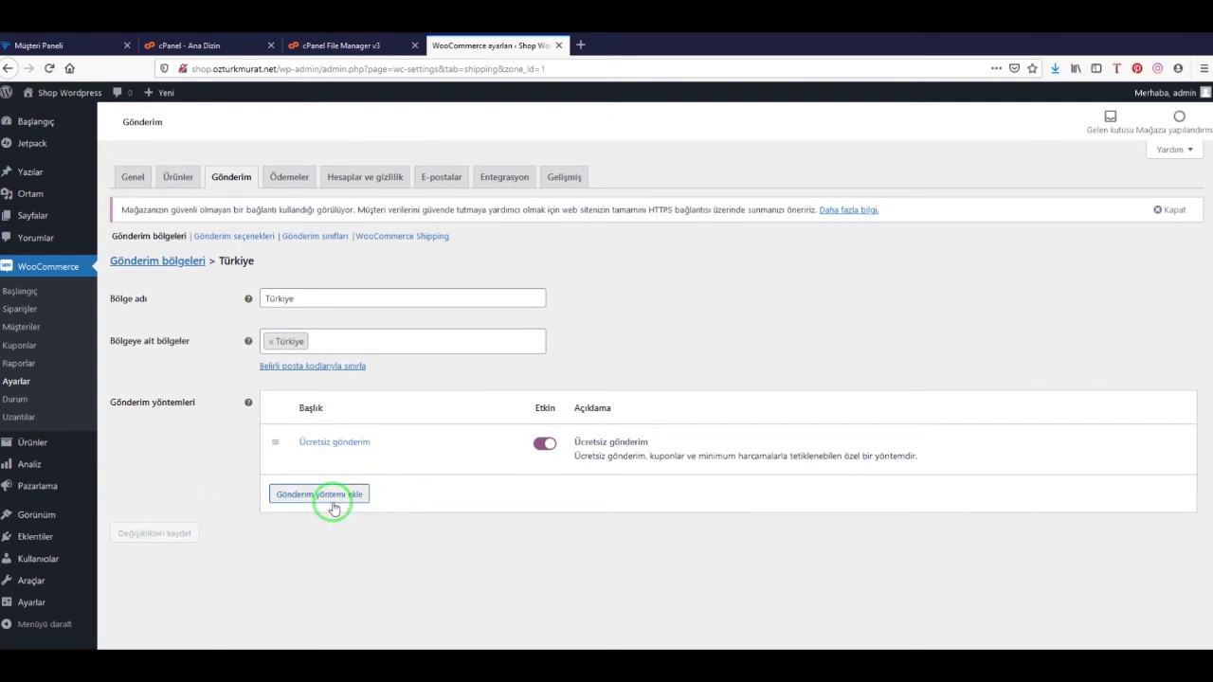
Add a Sabit fiyat flat-rate method to the Türkiye zone and save the zone changes
left_click(331, 505)
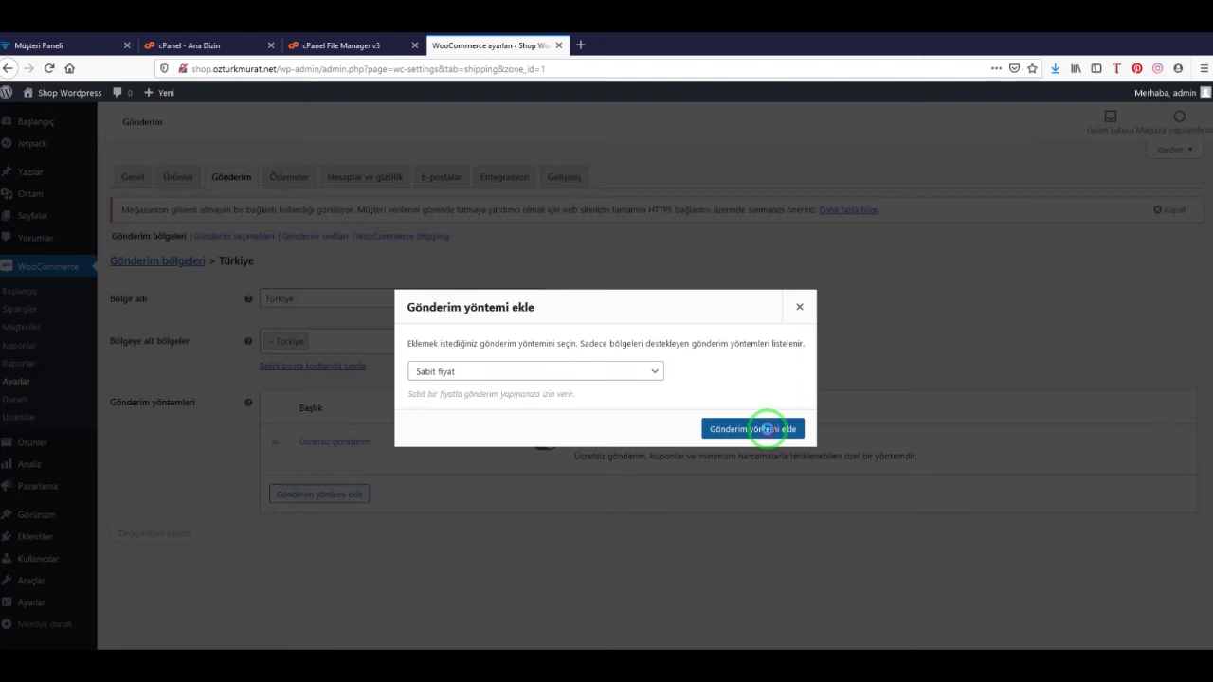
left_click(766, 426)
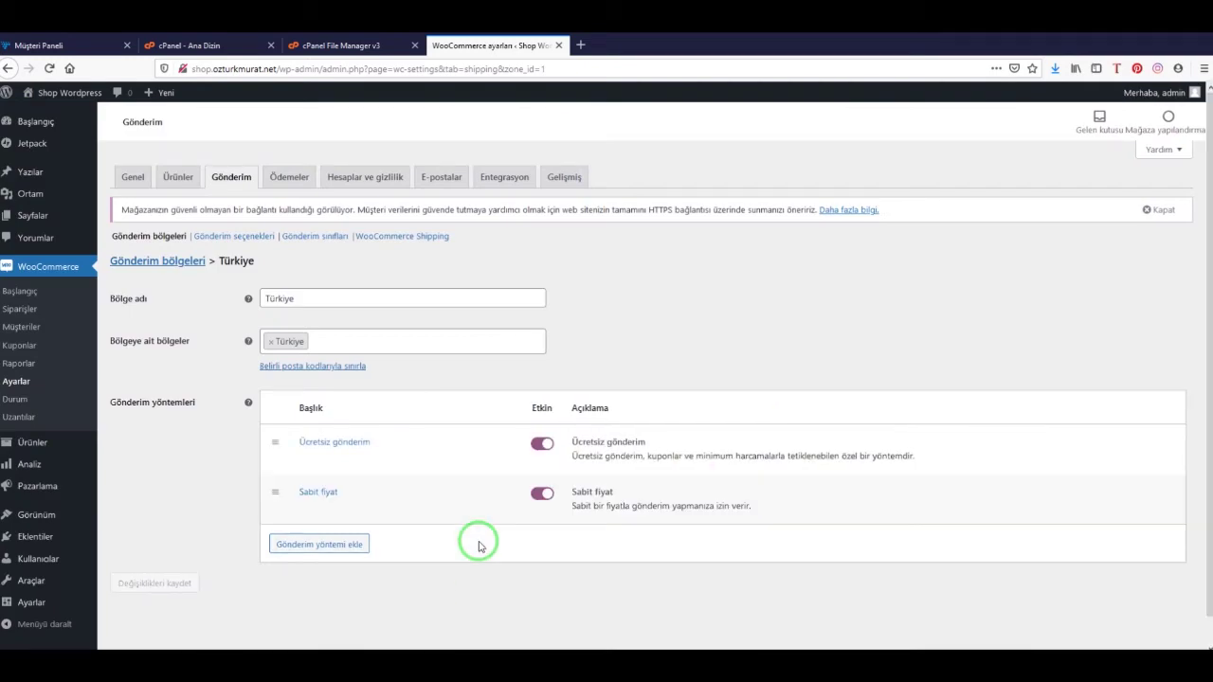
left_click(149, 576)
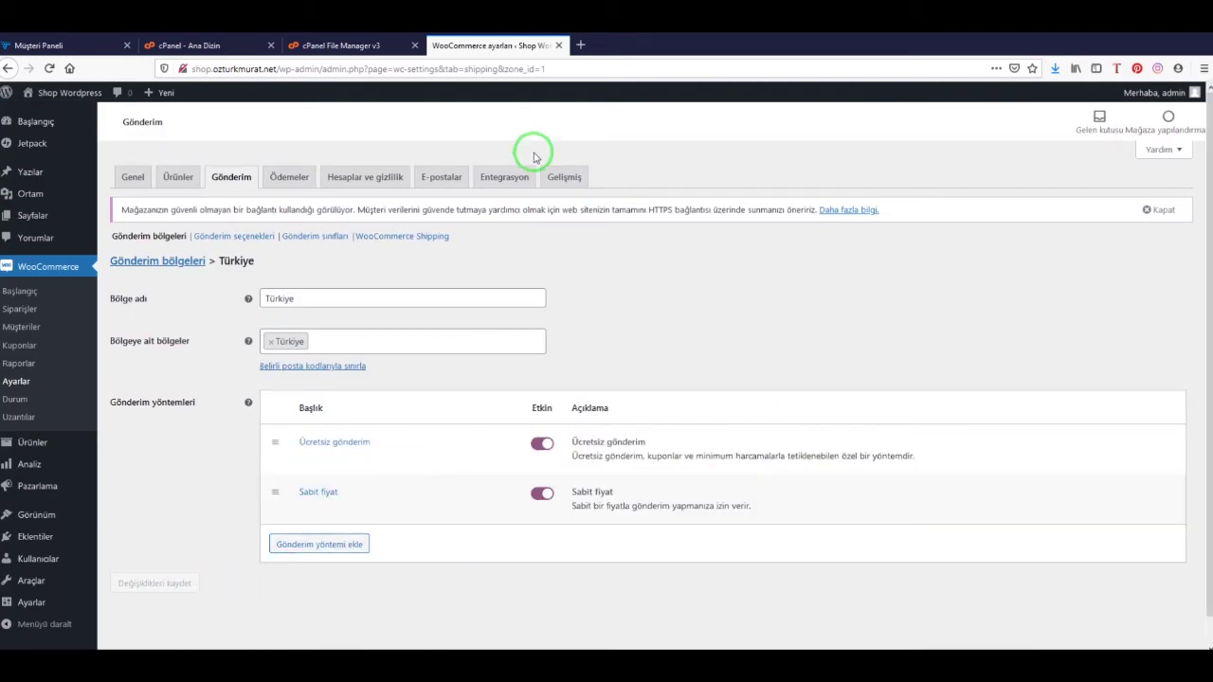
left_click(297, 182)
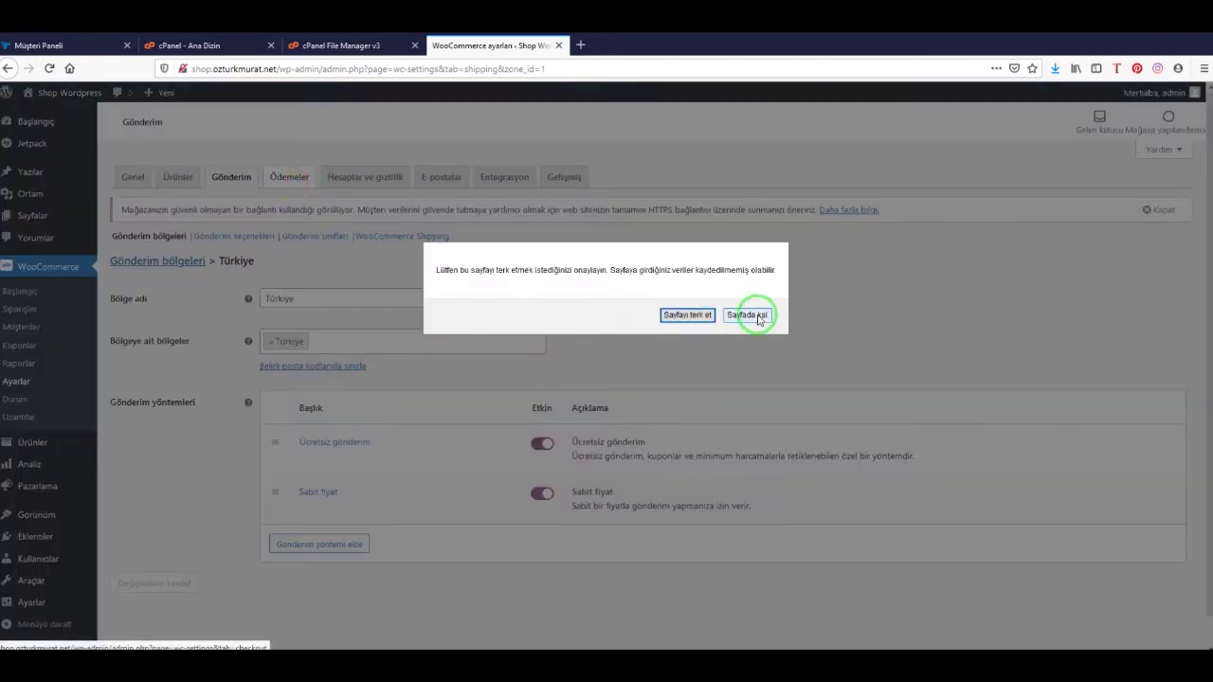
left_click(747, 315)
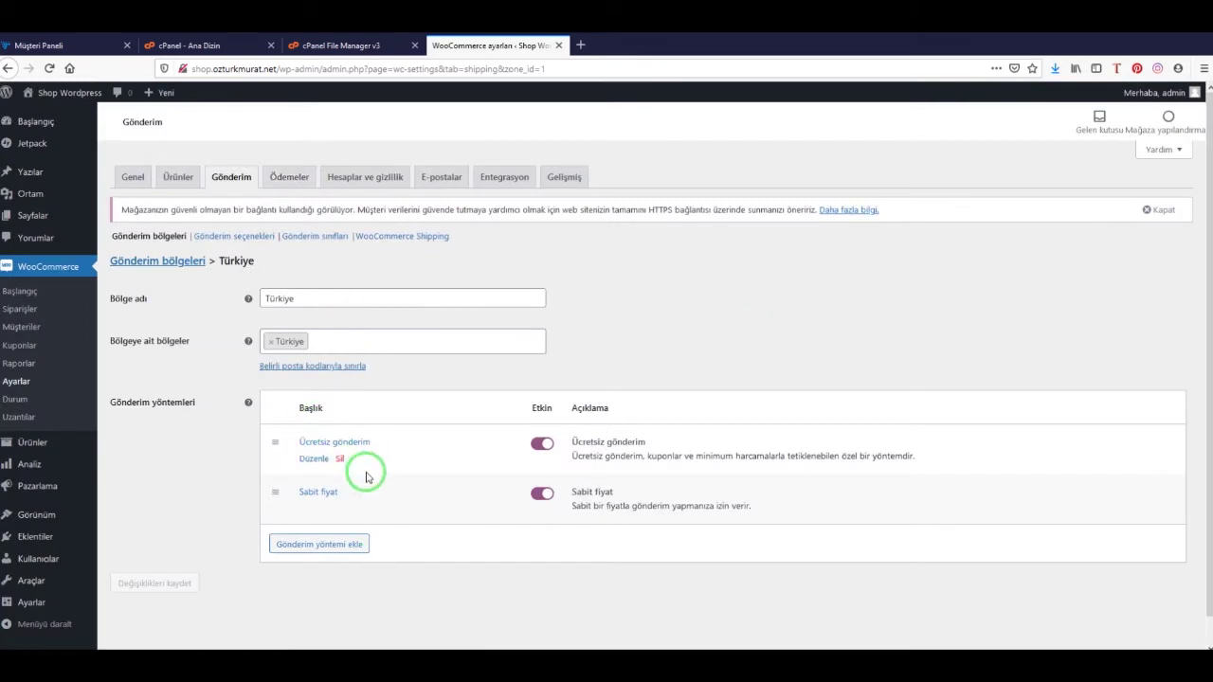
left_click(536, 444)
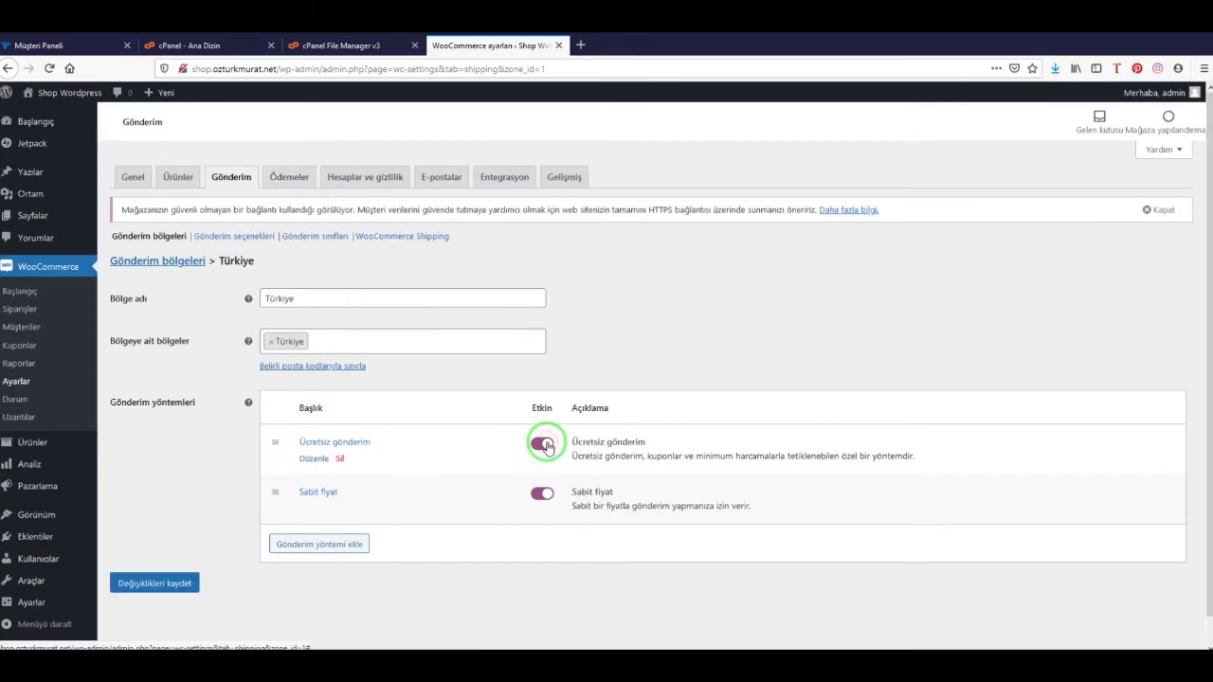
left_click(156, 585)
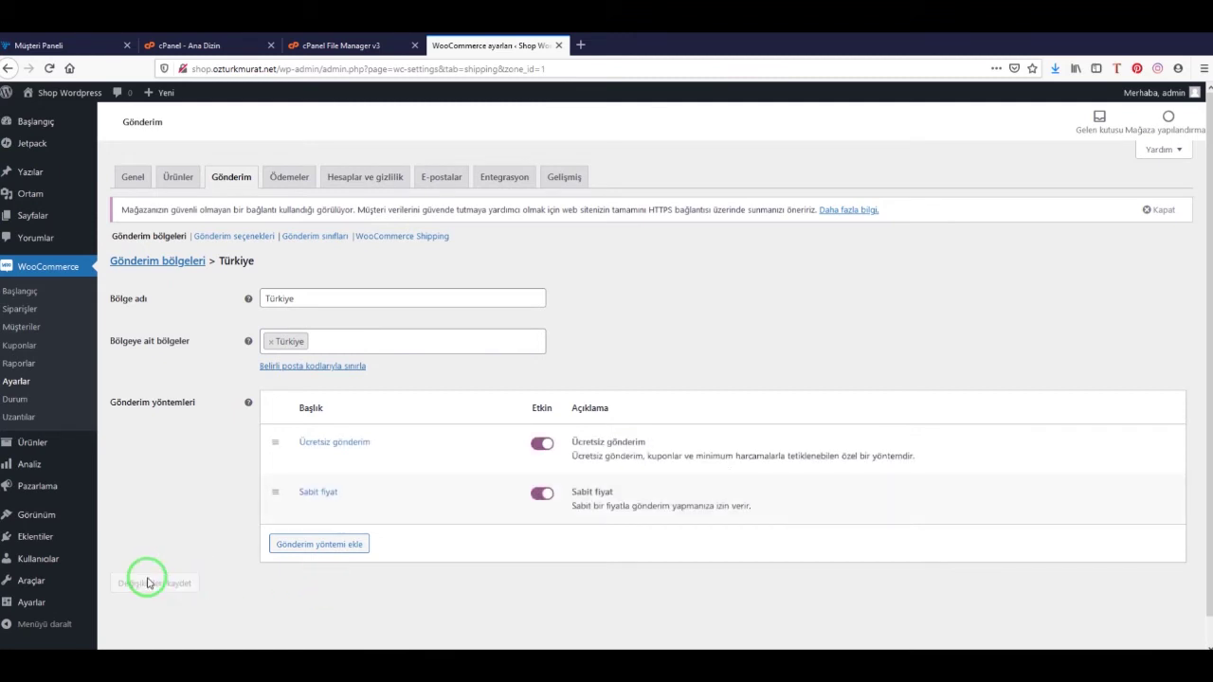
left_click(297, 171)
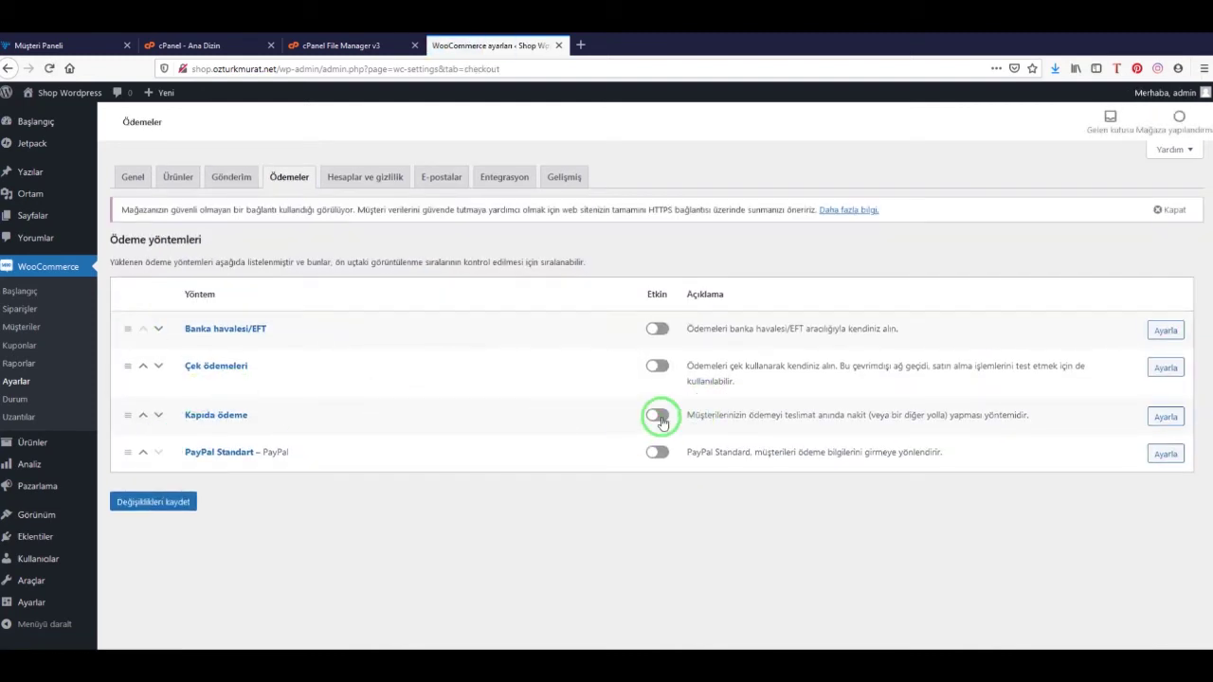
Enable Kapıda ödeme (cash on delivery) and save the payment settings
left_click(661, 418)
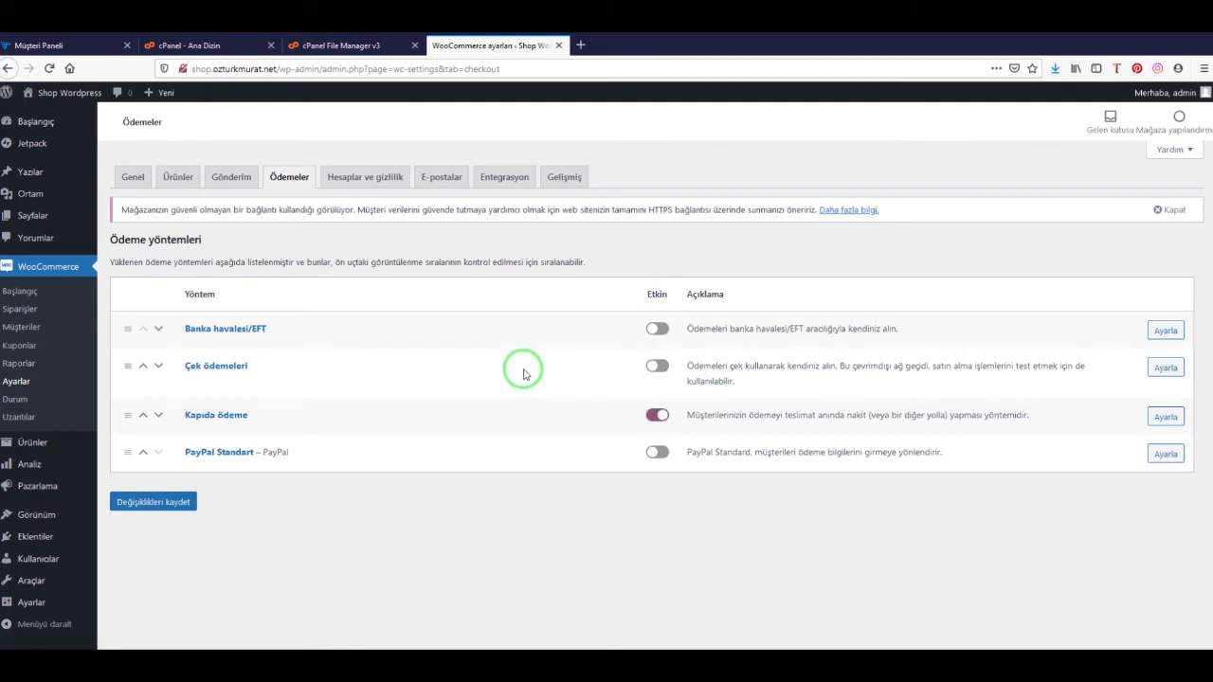
left_click(138, 507)
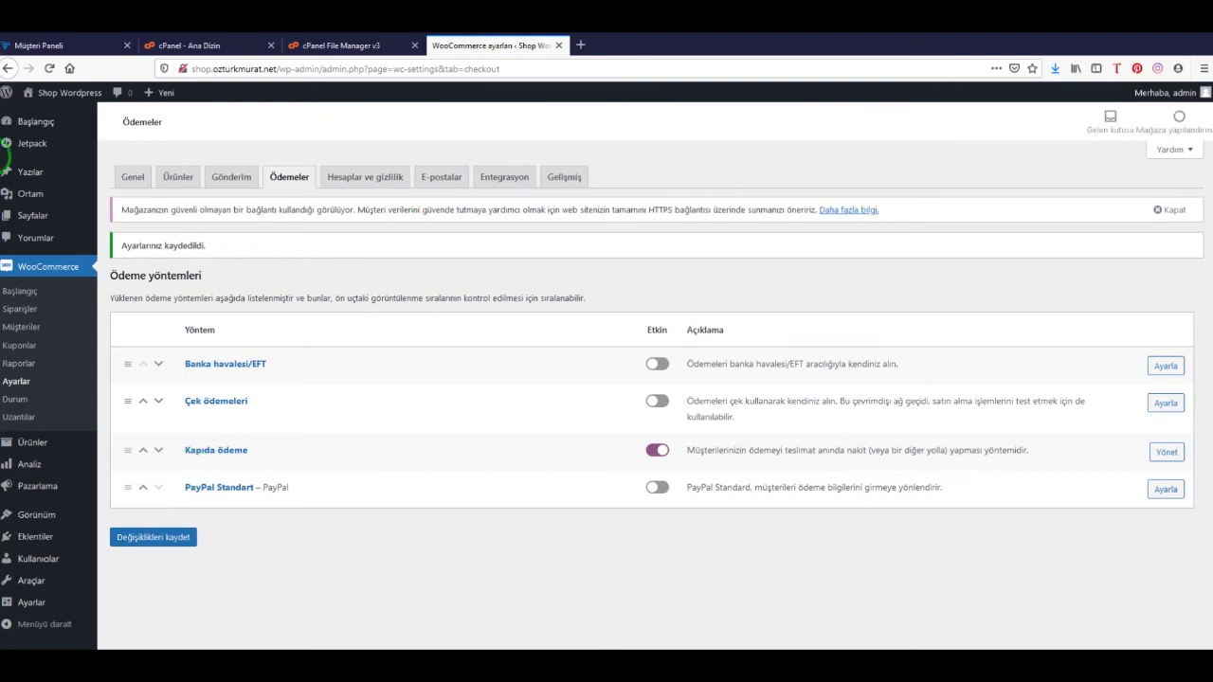
left_click(582, 44)
Load the Shop WordPress storefront in the new tab
type("shop")
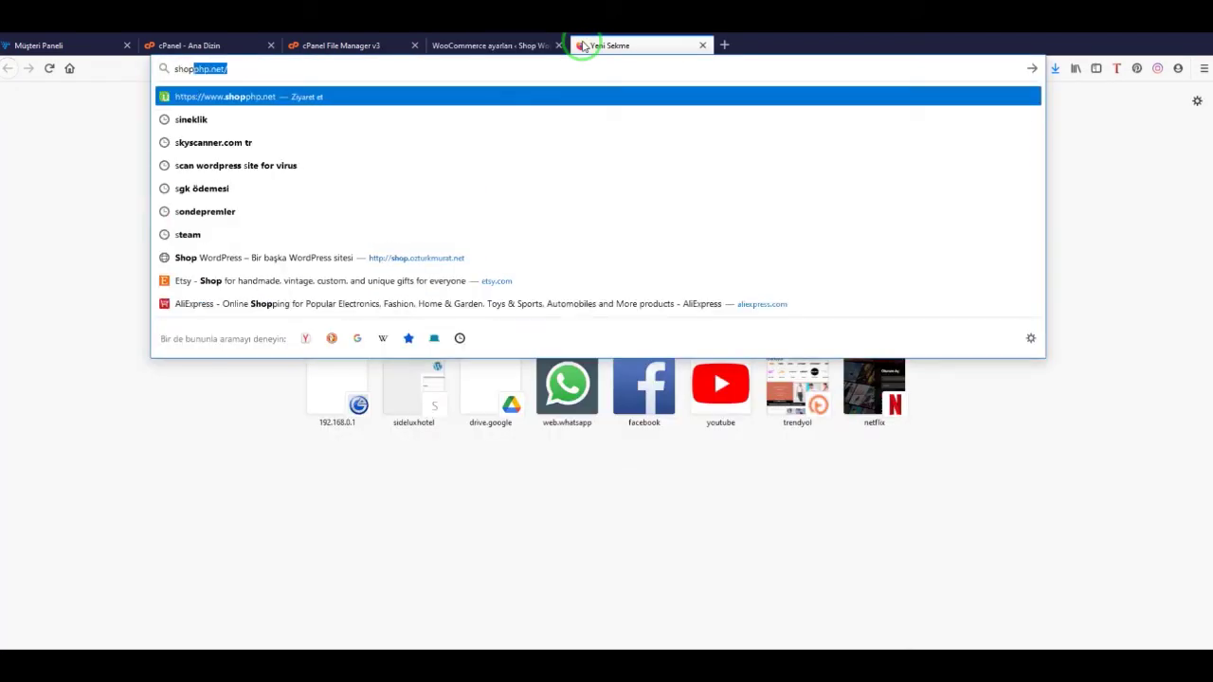
key("Down")
key("Down")
key("Down")
key("Down")
key("Down")
key("Down")
key("Down")
key("Return")
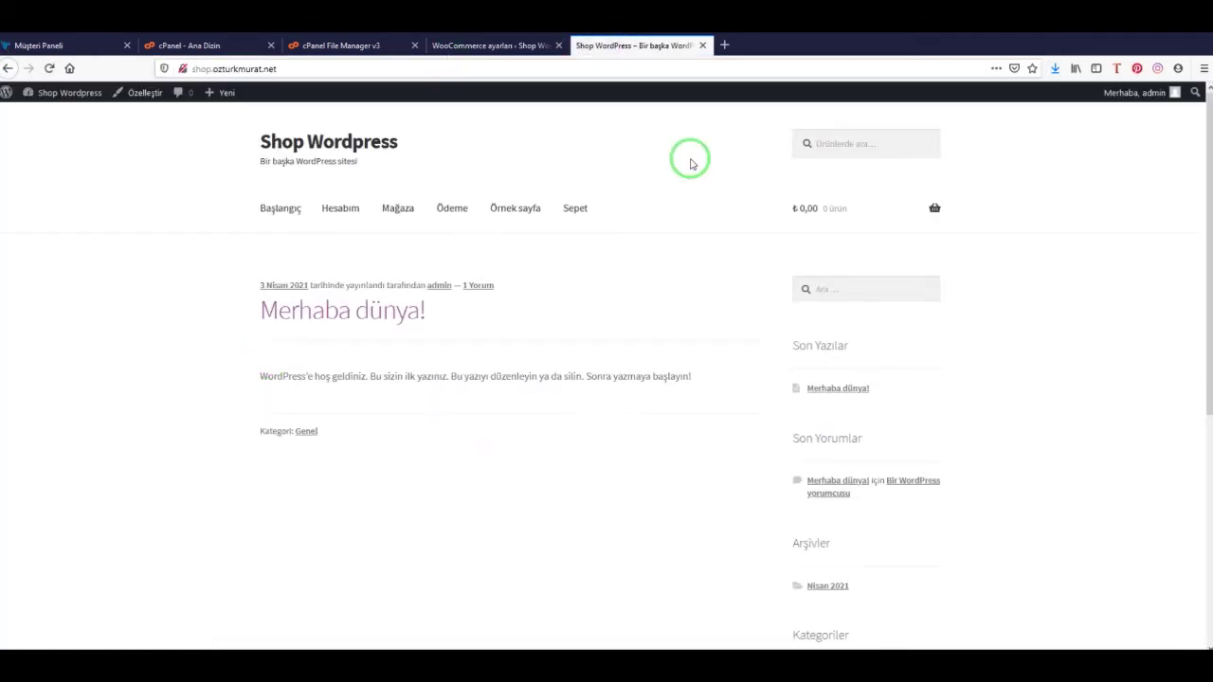
Back in the WordPress admin, bring up the Storefront theme Customizer via Görünüm > Özelleştir
left_click(488, 45)
left_click(609, 49)
left_click(511, 47)
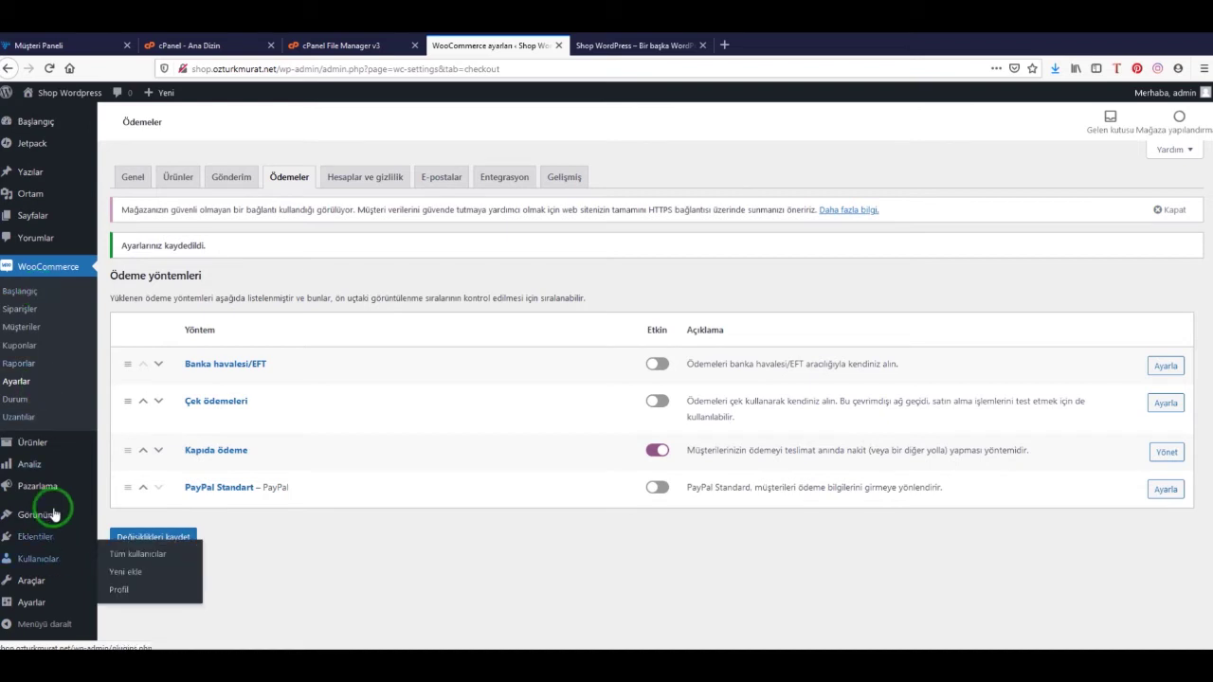
mouse_move(41, 515)
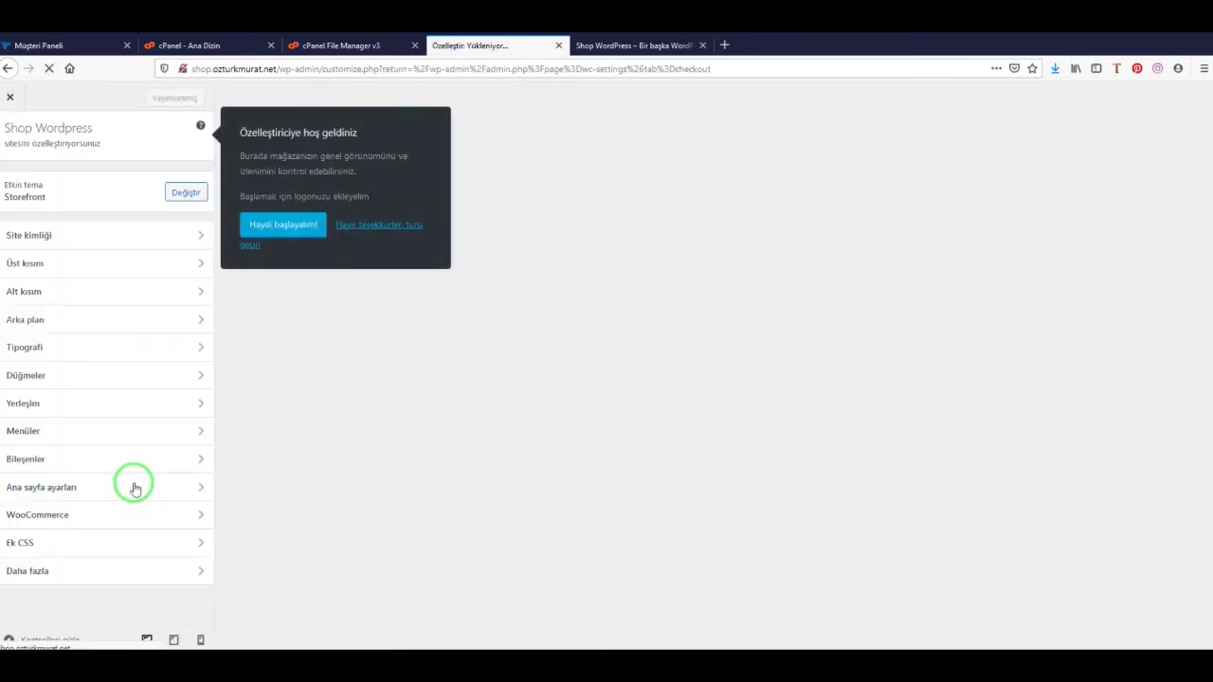
Set the homepage to a static page showing Mağaza and publish the change
left_click(90, 494)
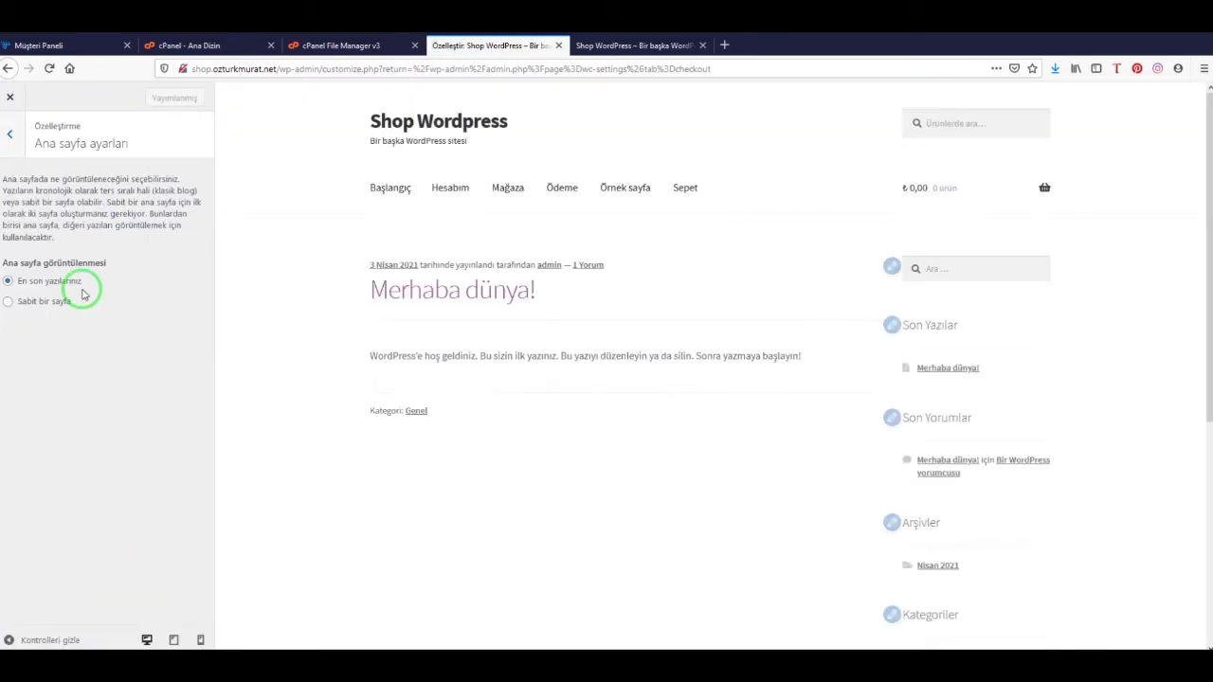
left_click(11, 302)
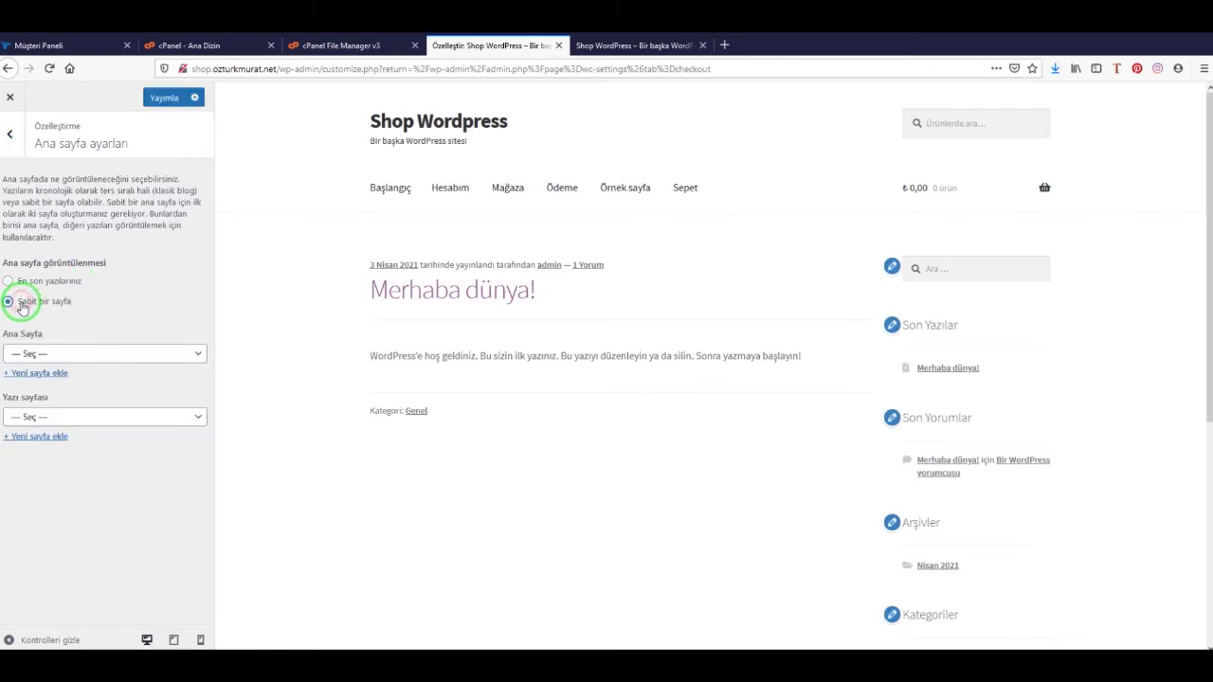
left_click(59, 355)
left_click(60, 409)
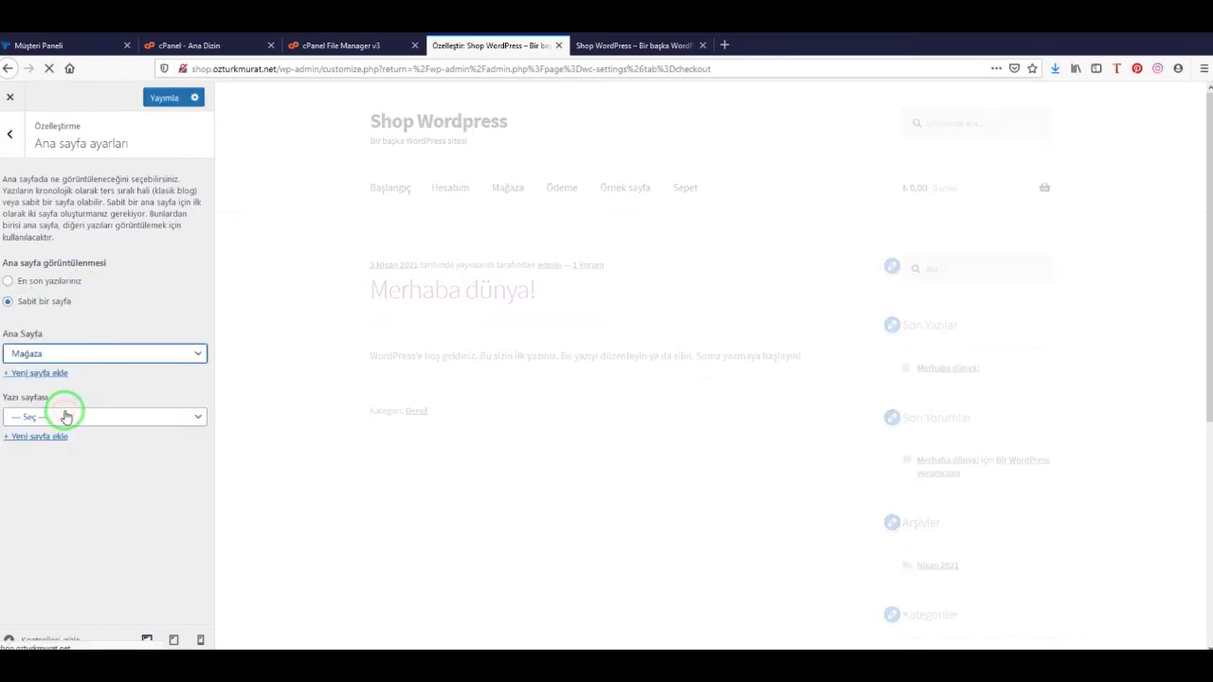
left_click(61, 416)
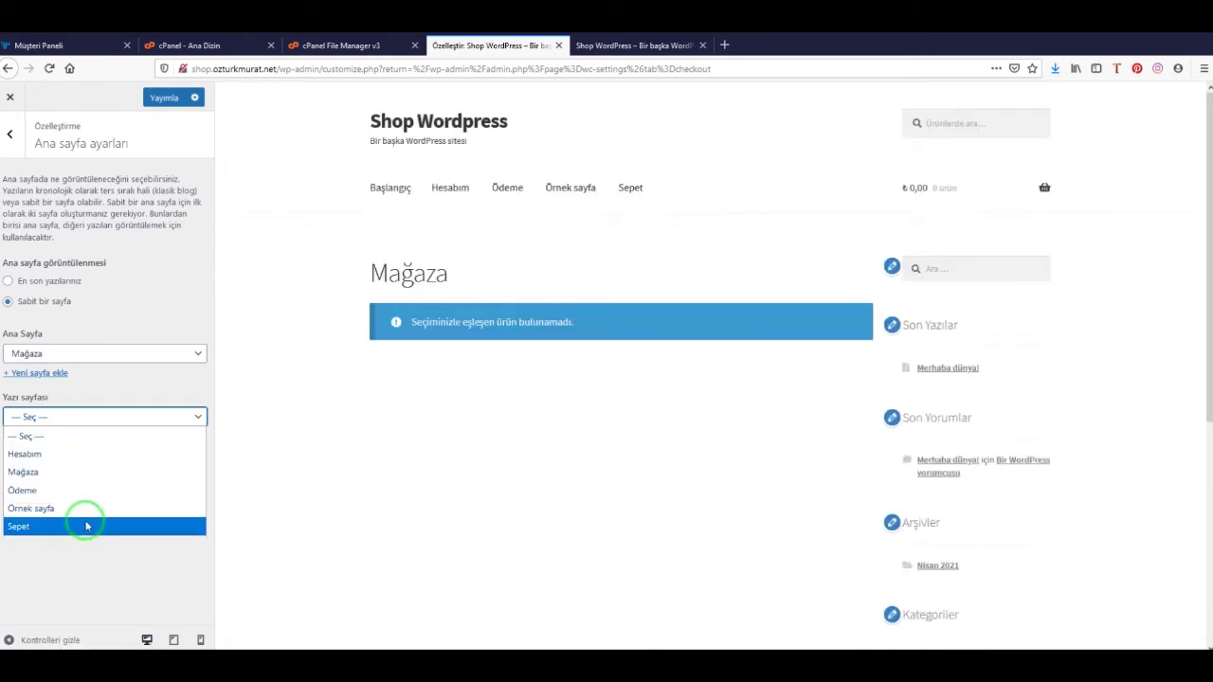
left_click(95, 588)
left_click(165, 99)
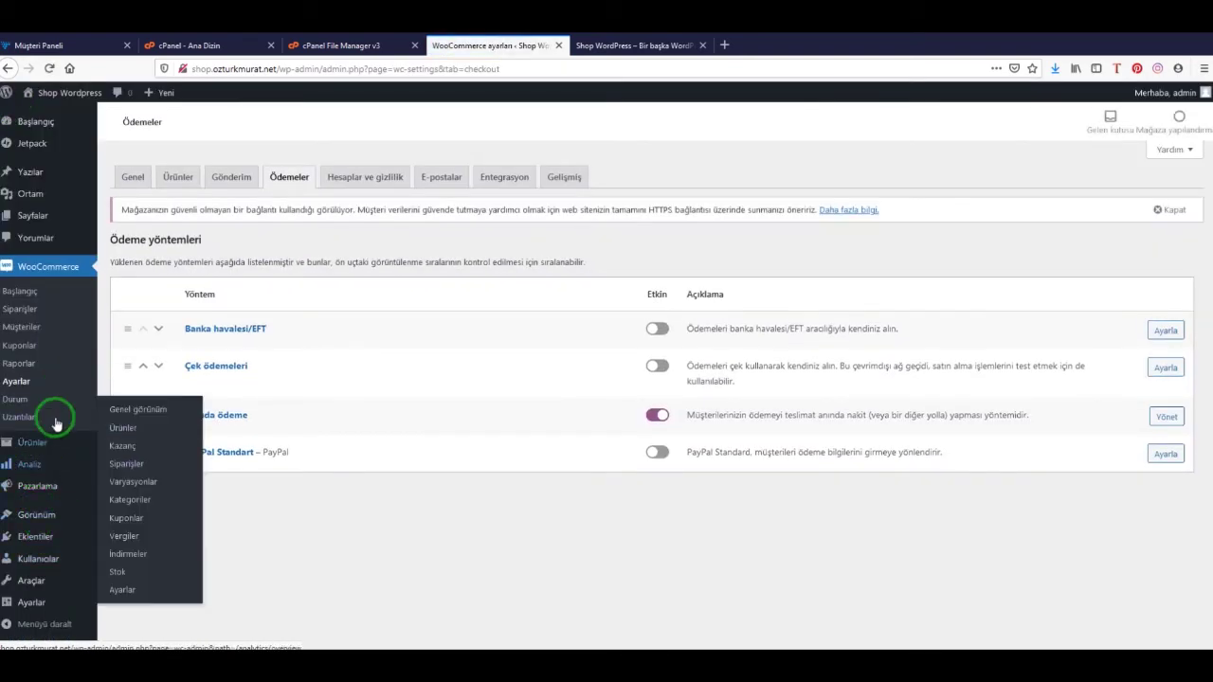
mouse_move(28, 455)
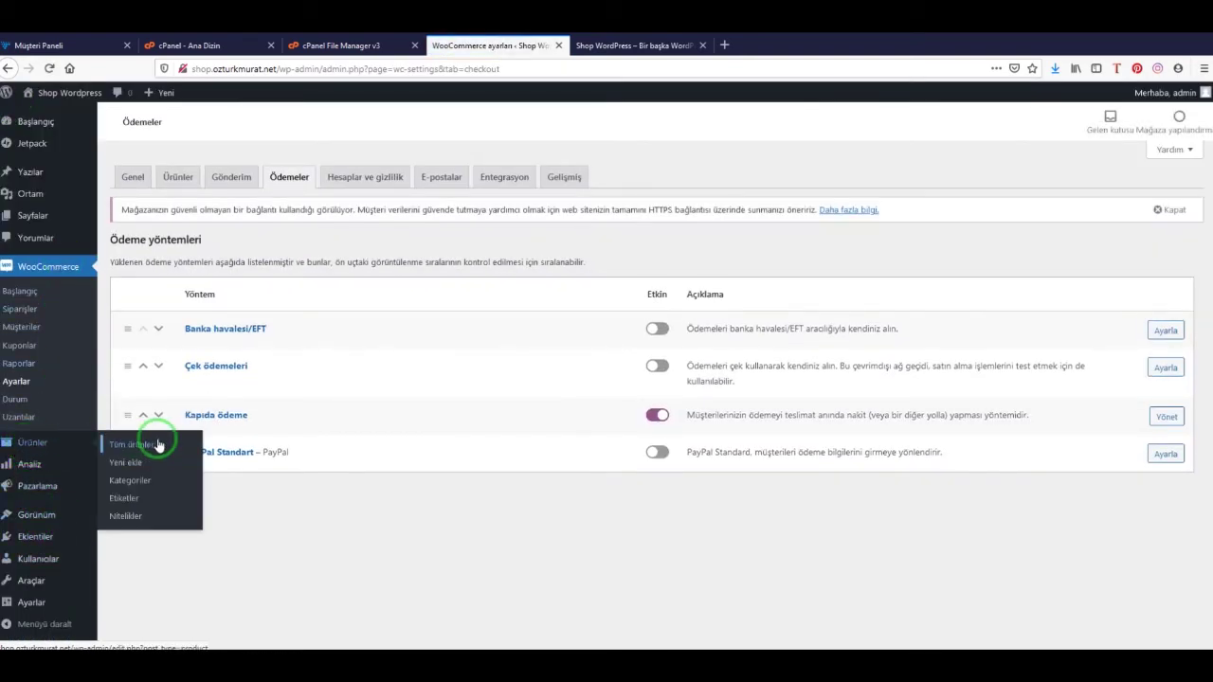
Create the product categories Kadın Giyim and Erkek Giyim, then start a new product
left_click(150, 482)
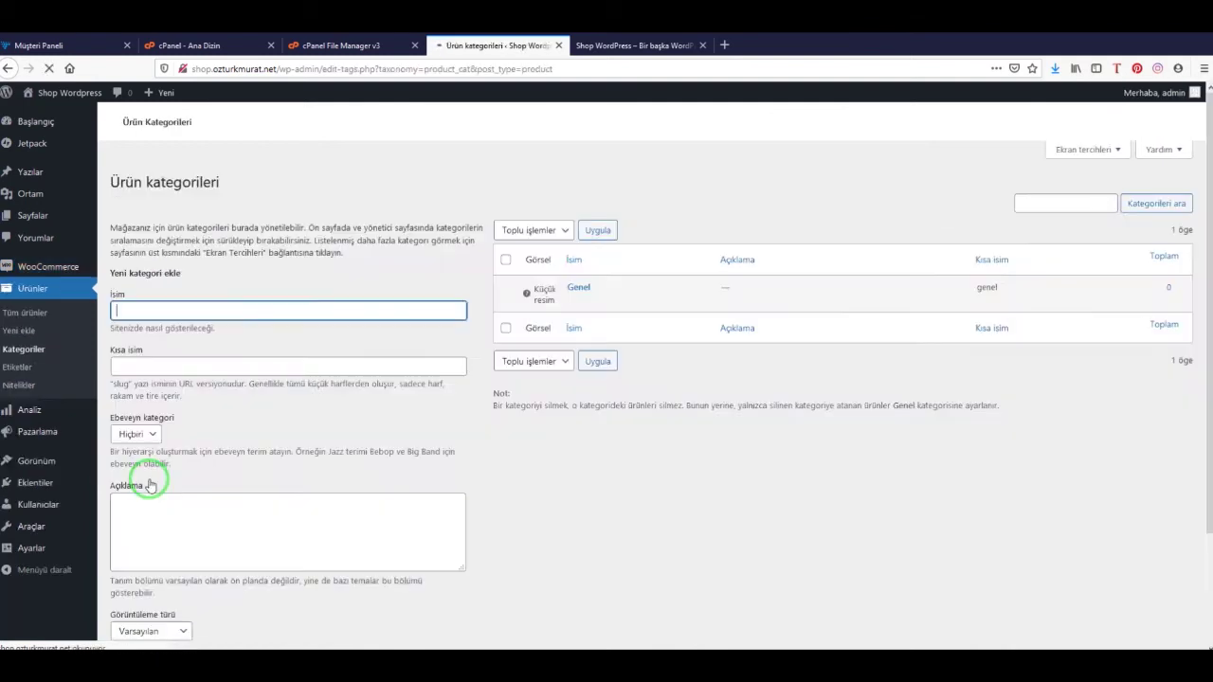
left_click(240, 329)
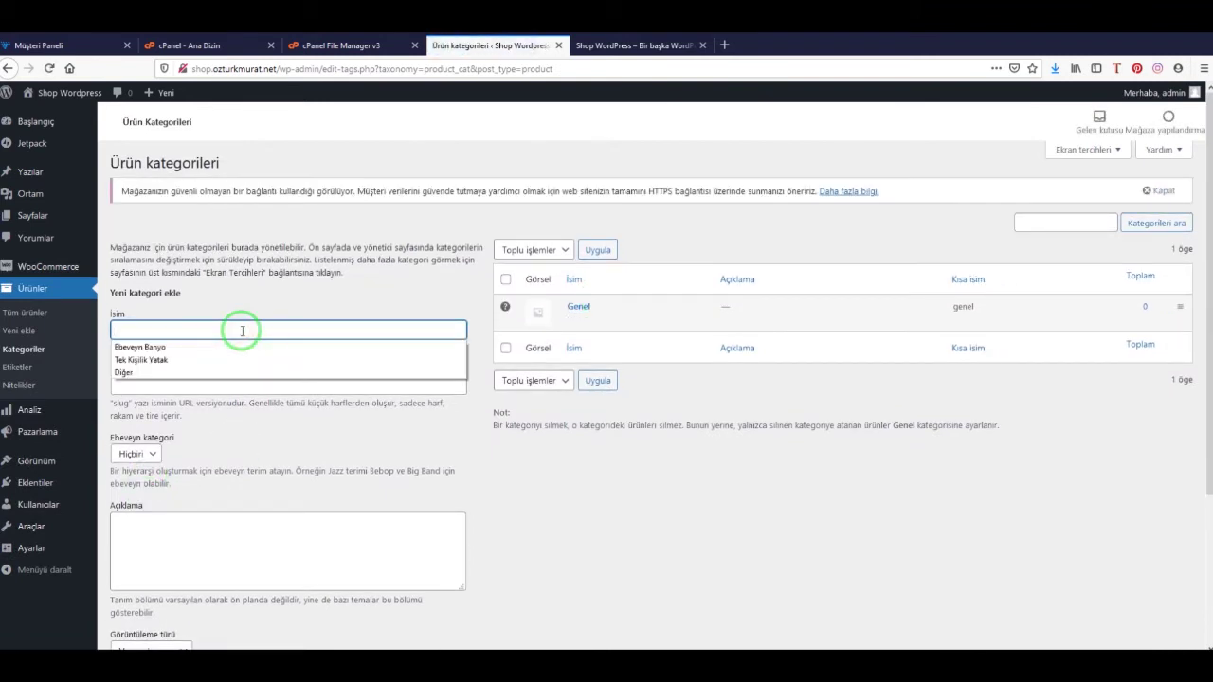
type("Kadın Giyim")
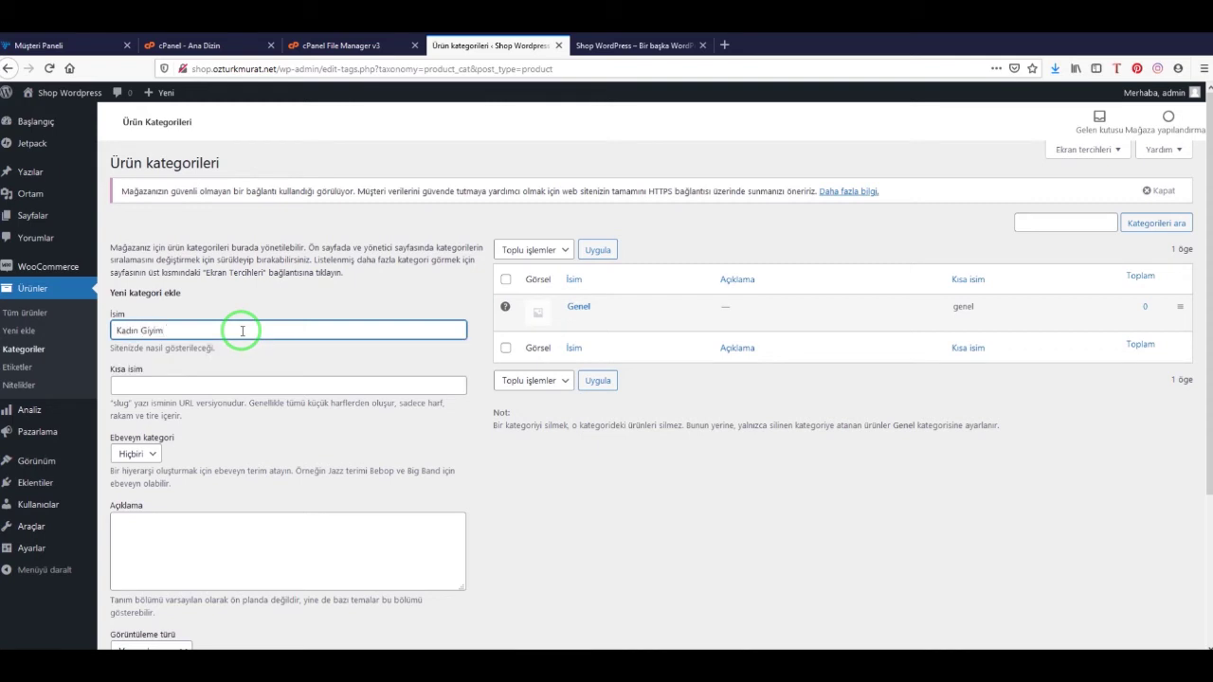
left_click(509, 479)
scroll(398, 512, "down", 3)
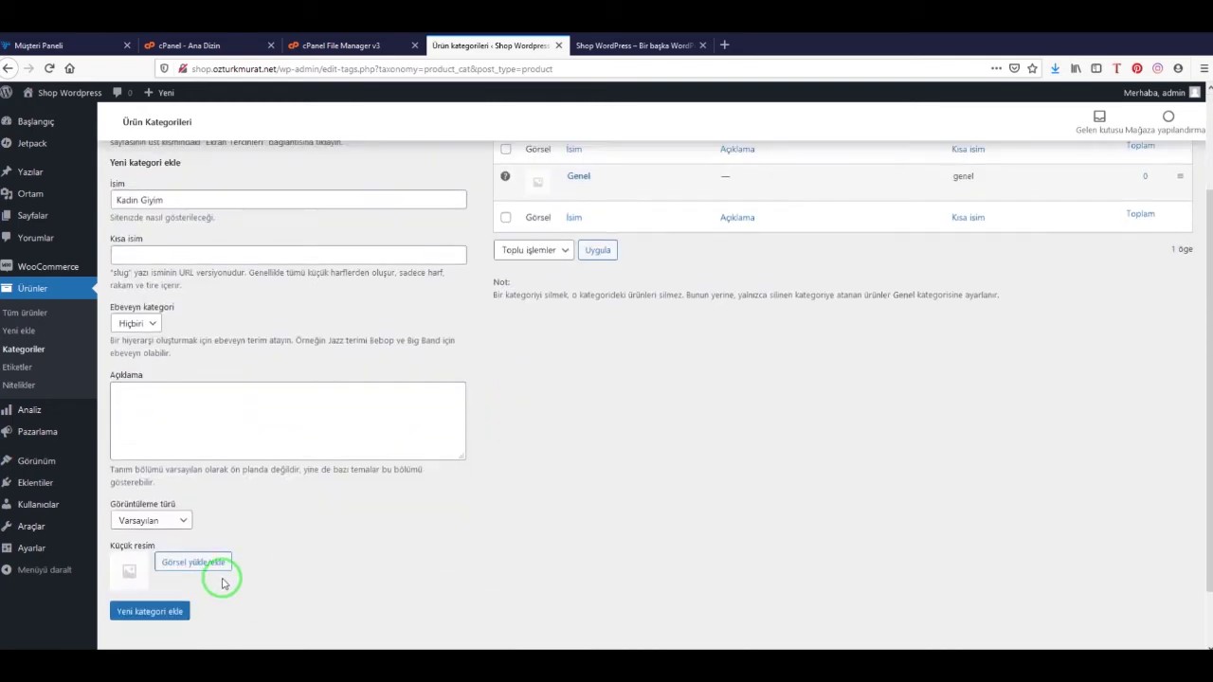
left_click(173, 611)
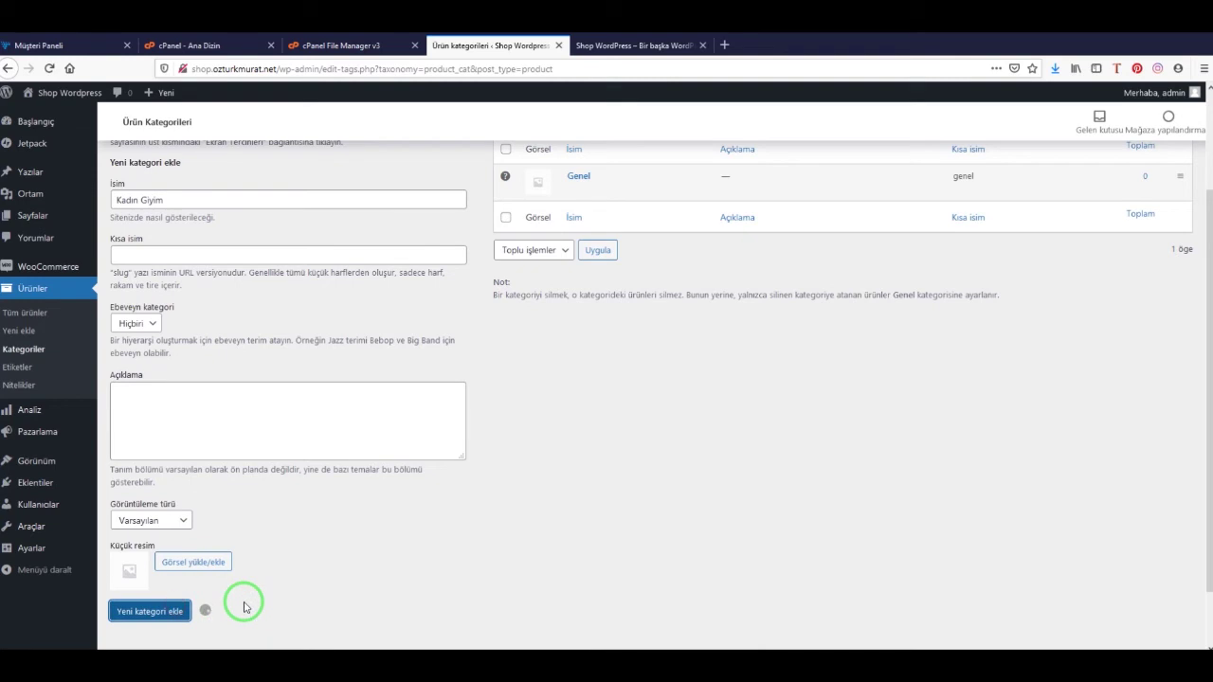
scroll(669, 343, "up", 3)
left_click(226, 331)
type("Erkek")
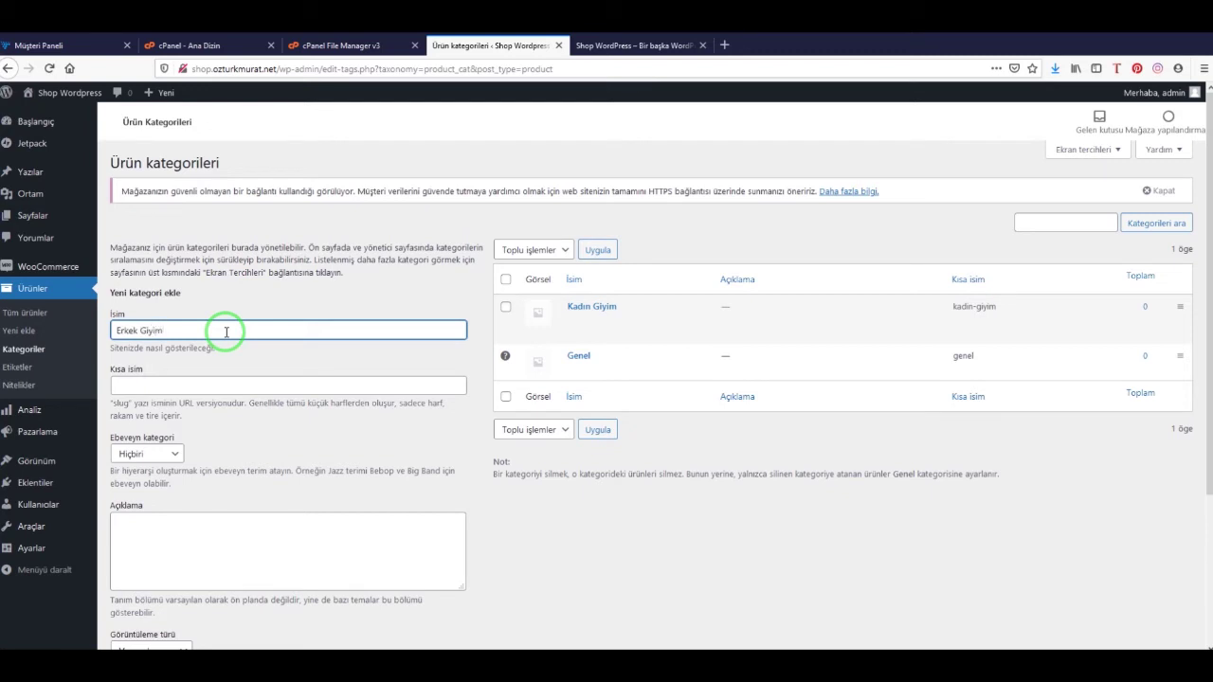
type(" Giyim")
scroll(561, 482, "down", 3)
left_click(163, 612)
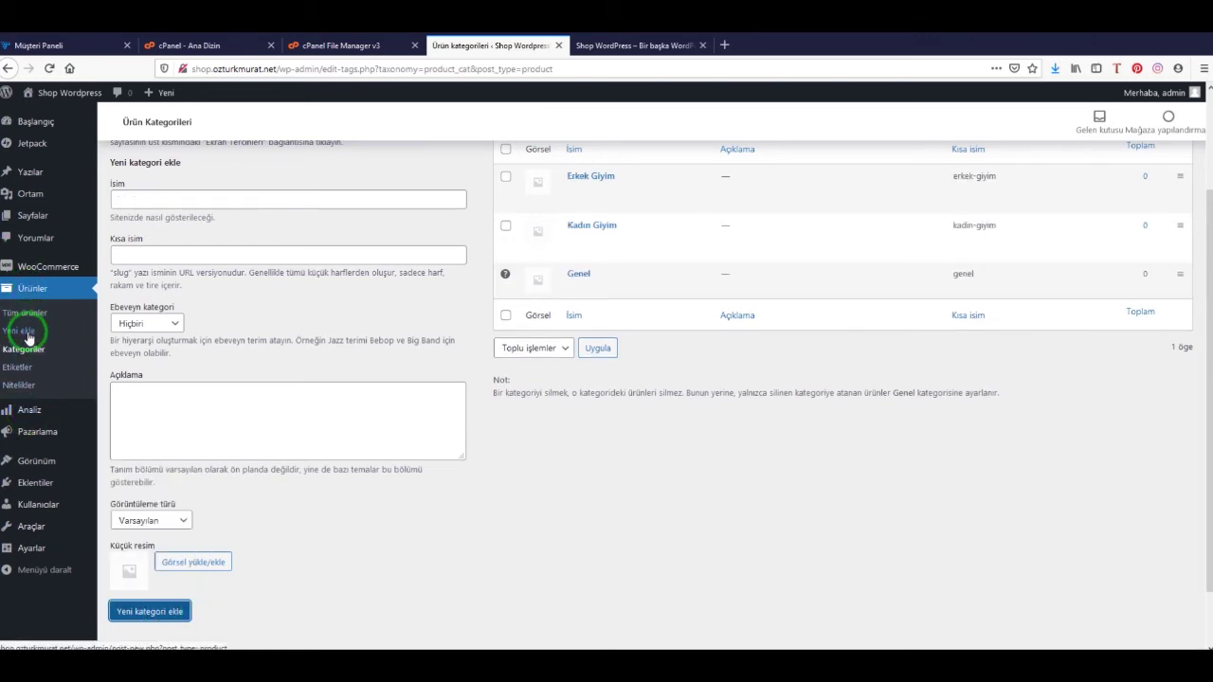
left_click(27, 332)
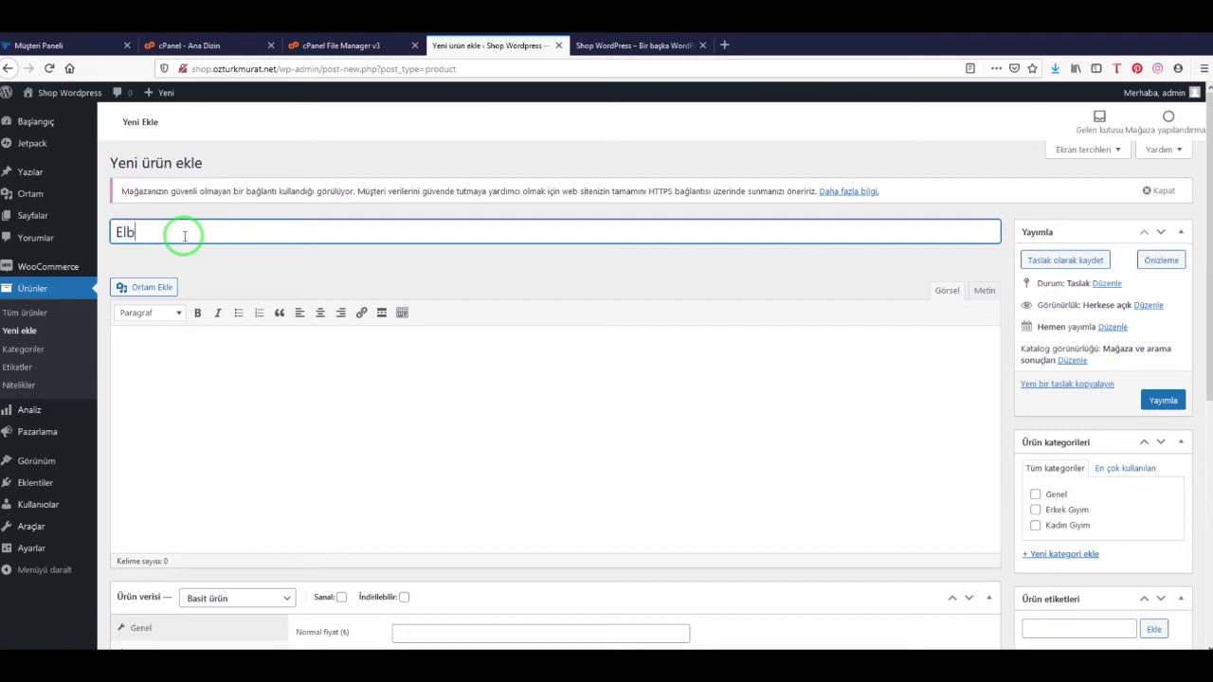
Write the description 'Elbise detayları' and assign the product to Kadın Giyim
left_click(249, 396)
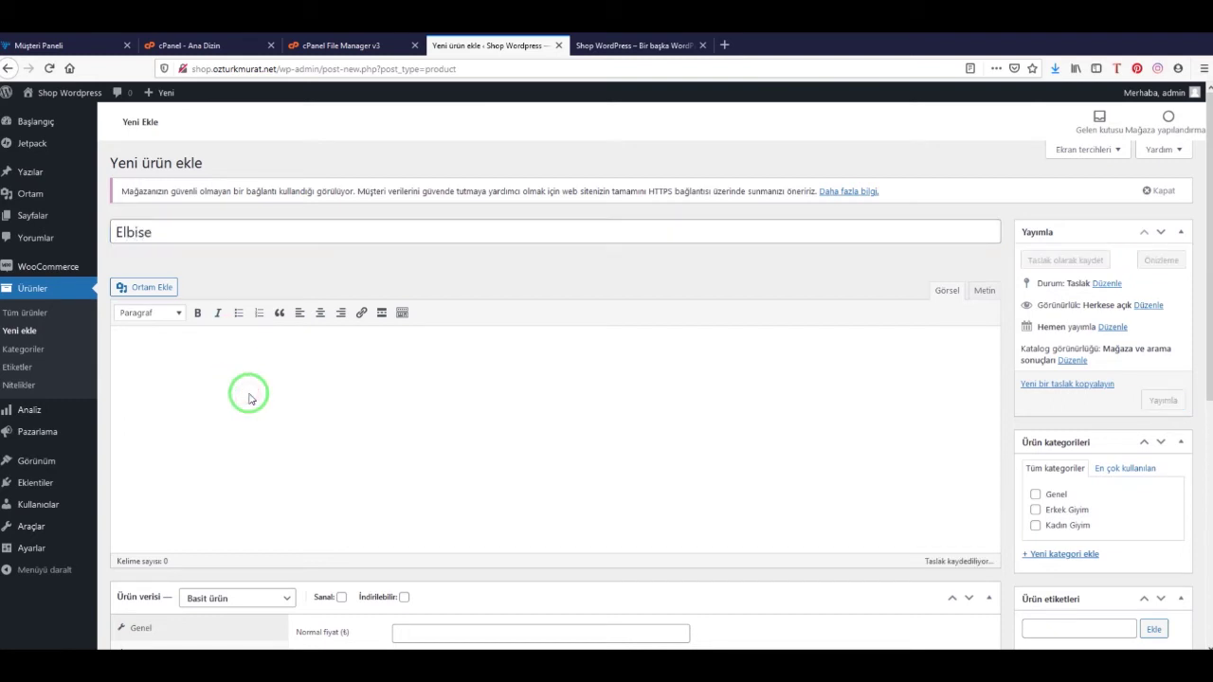
type("Elbise detayları")
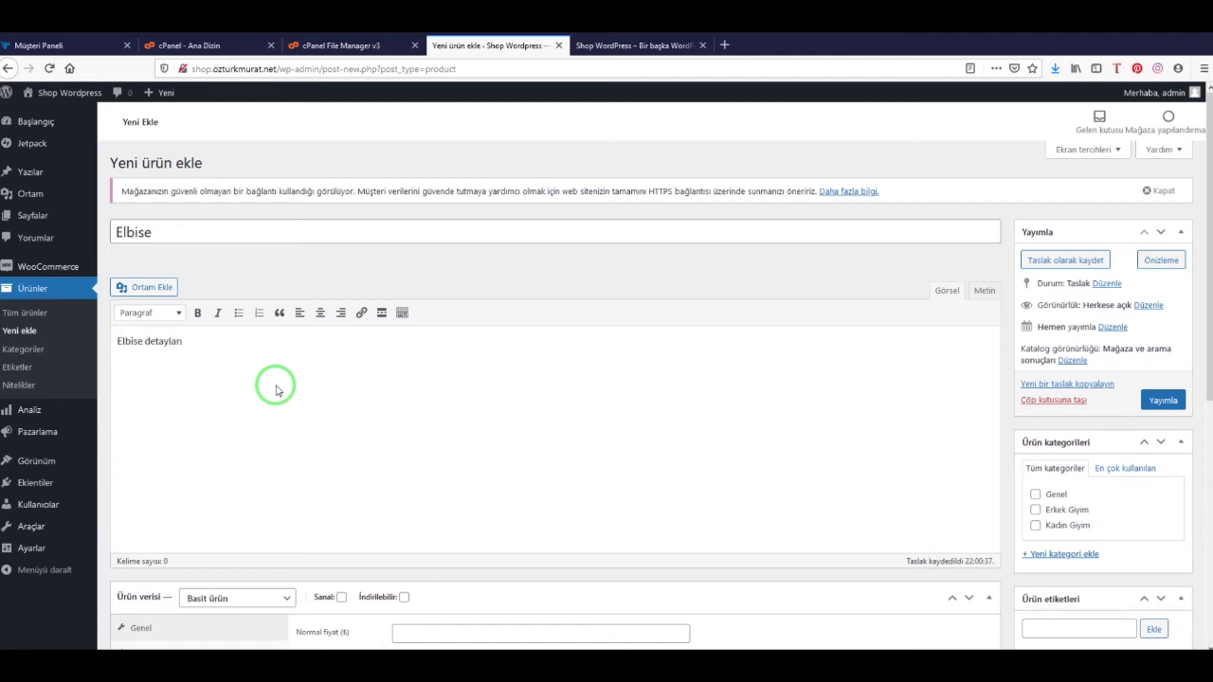
scroll(1099, 388, "down", 3)
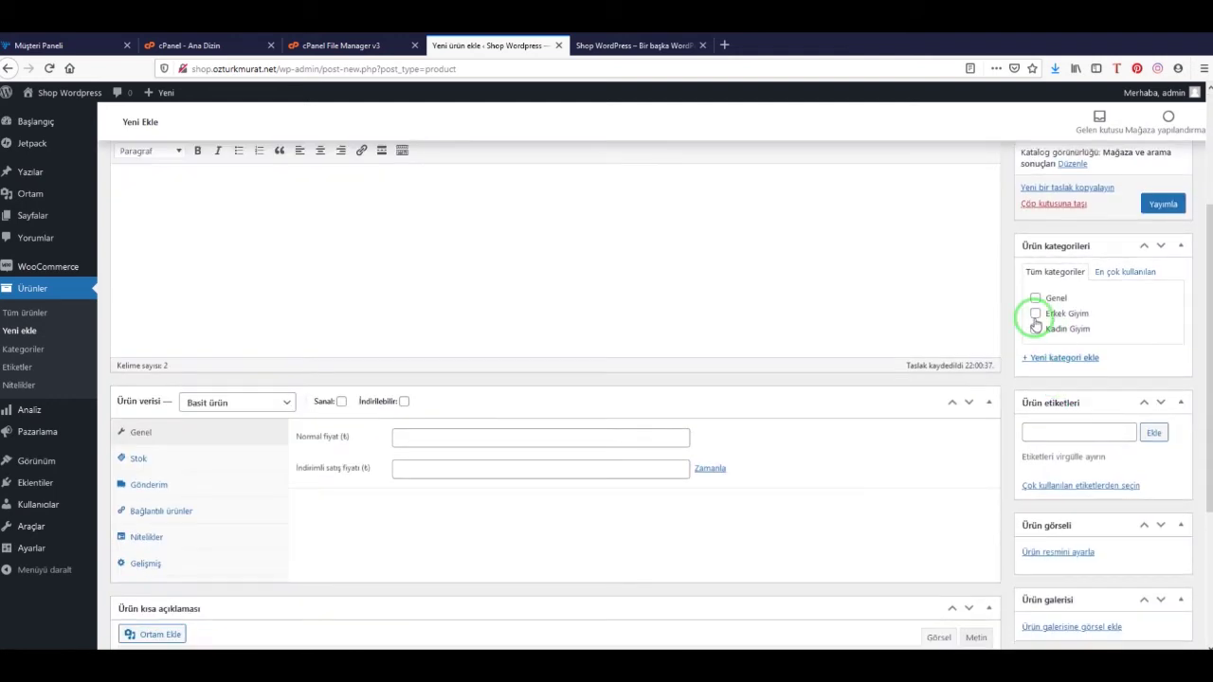
left_click(1036, 330)
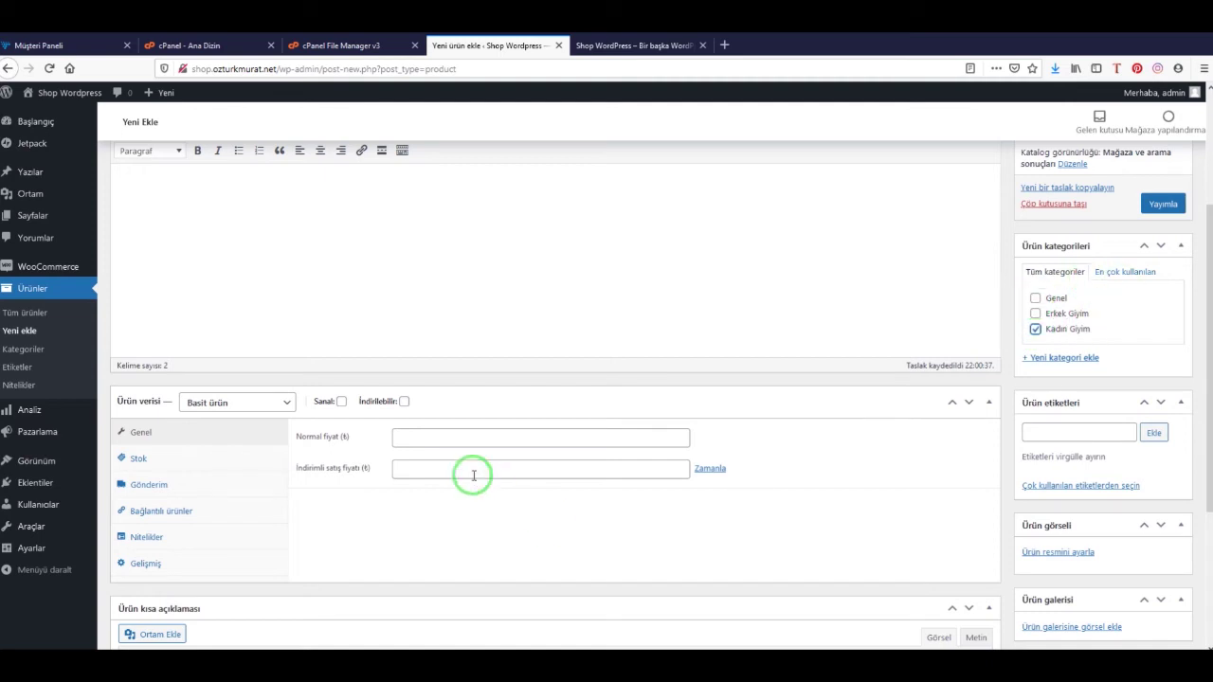
Set the regular price to 149 and the sale price to 99
left_click(431, 440)
type("149")
left_click(430, 469)
type("99")
left_click(842, 426)
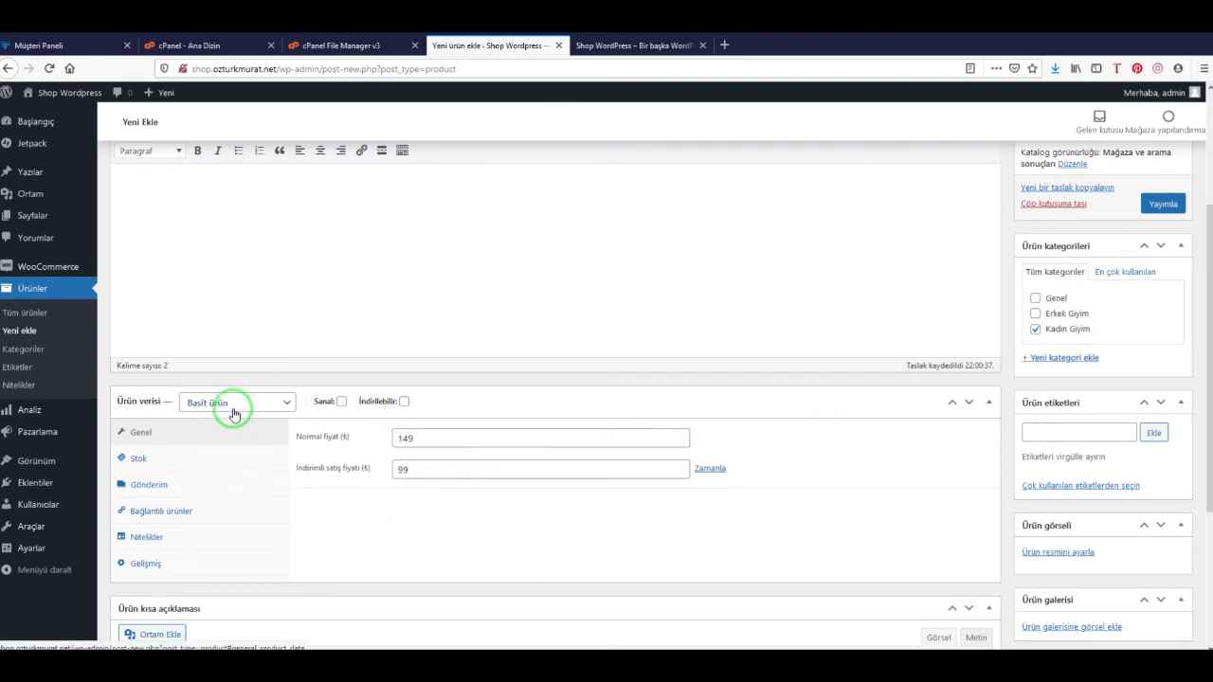
Enable stock management for Elbise with a stock quantity of 10
left_click(230, 460)
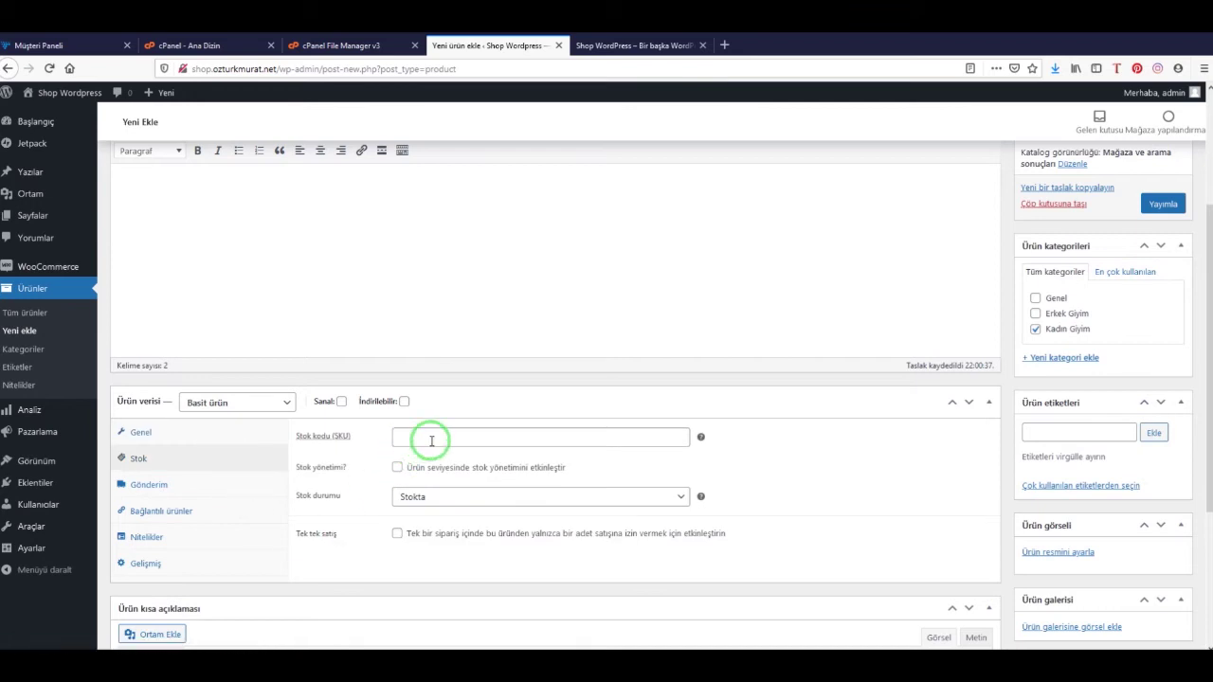
left_click(398, 469)
left_click(423, 490)
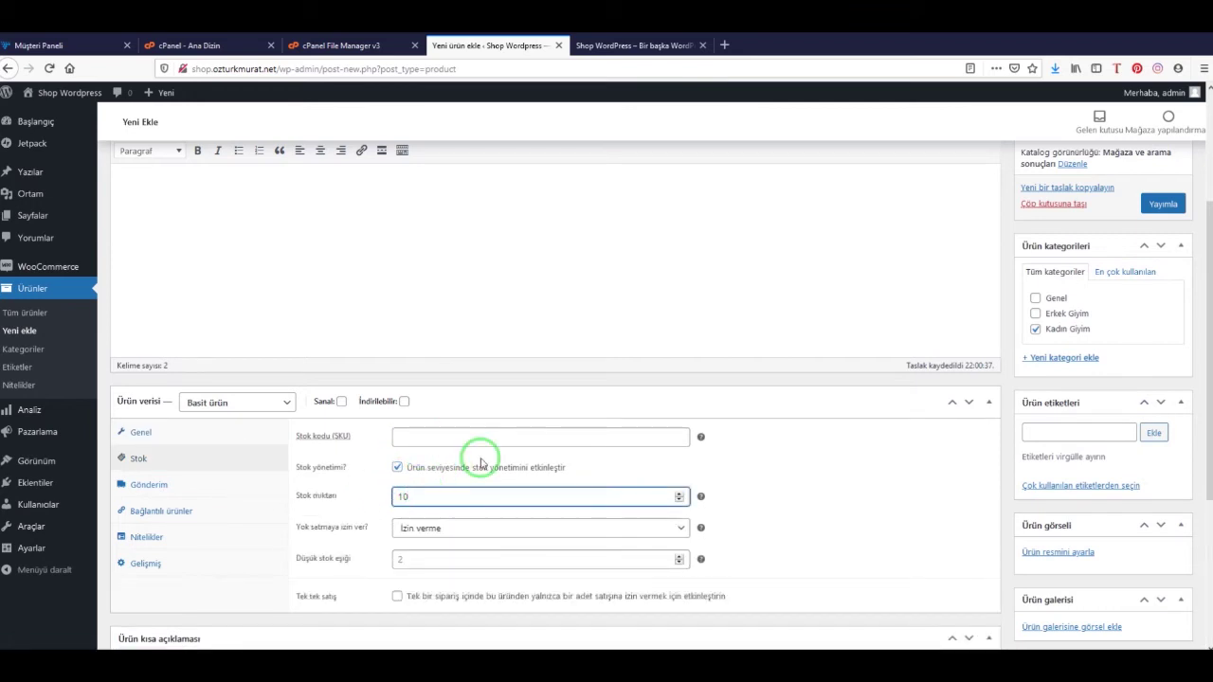
left_click(850, 490)
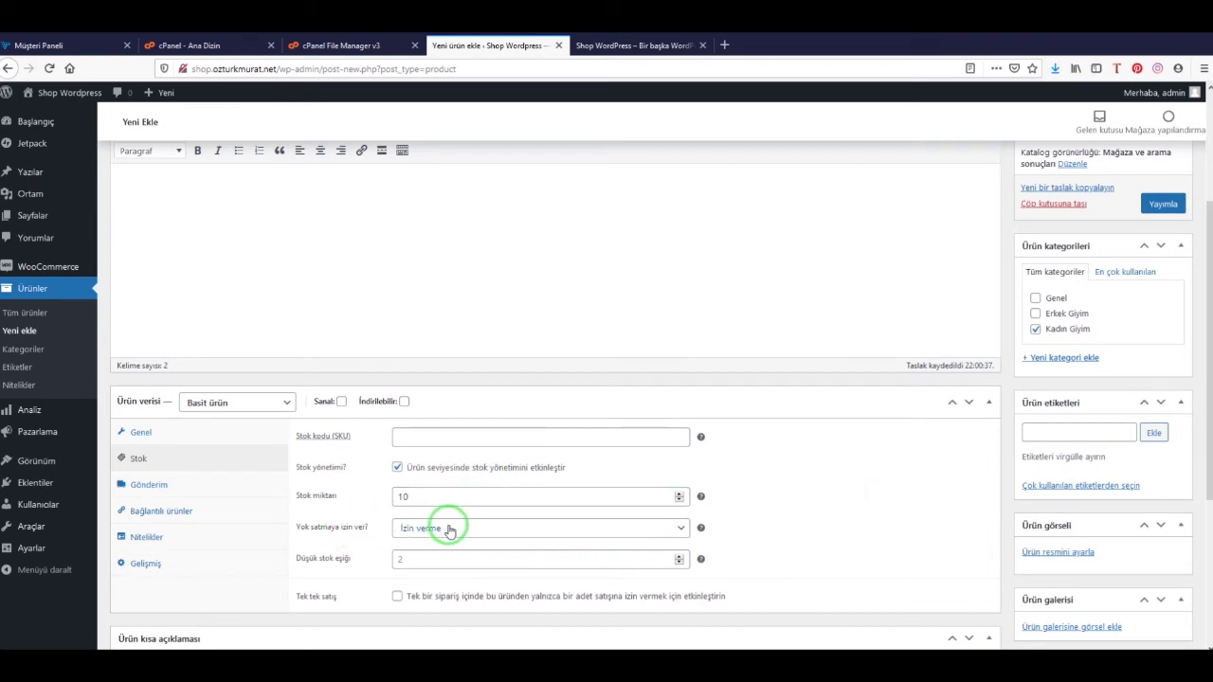
Set the shipping weight to 0.4 kg, keeping the default shipping class
left_click(156, 485)
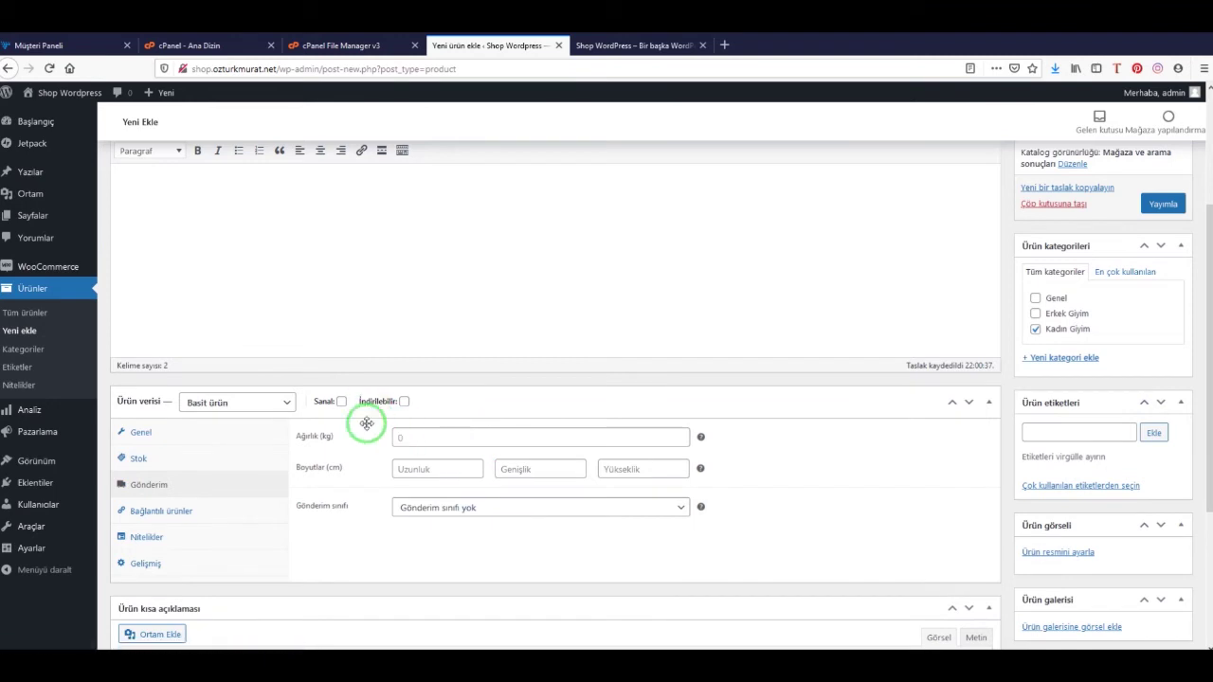
left_click(481, 507)
left_click(483, 507)
left_click(432, 439)
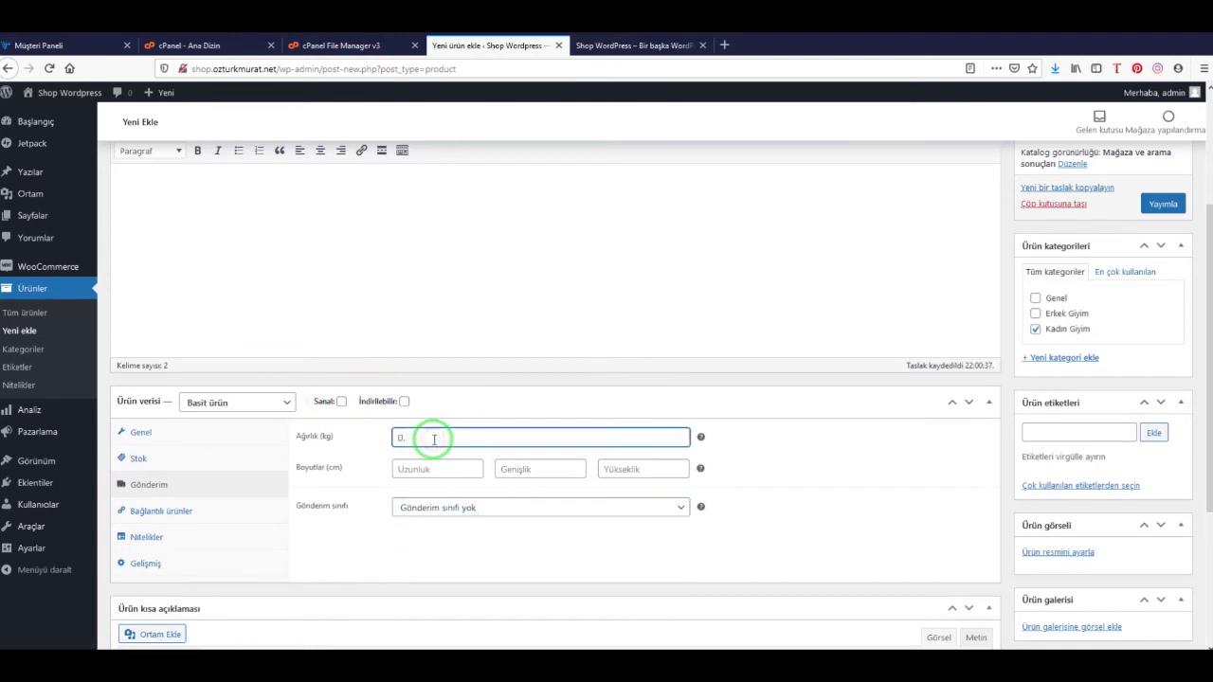
left_click(801, 464)
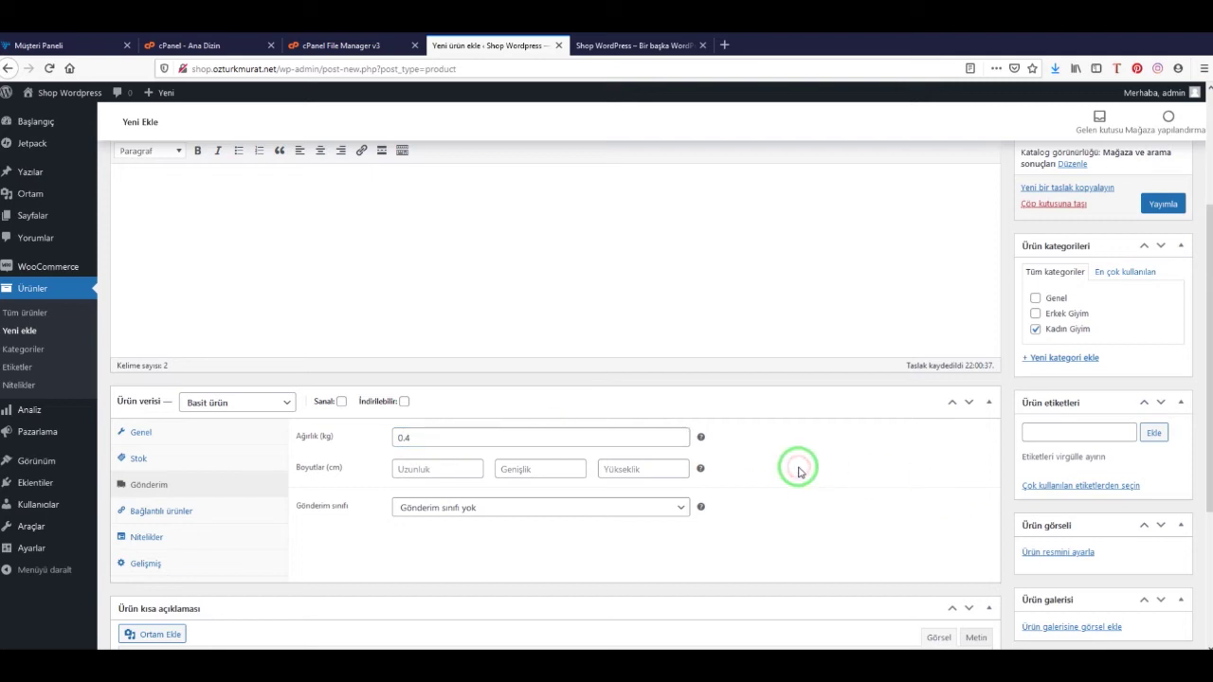
left_click(195, 566)
left_click(188, 538)
left_click(184, 485)
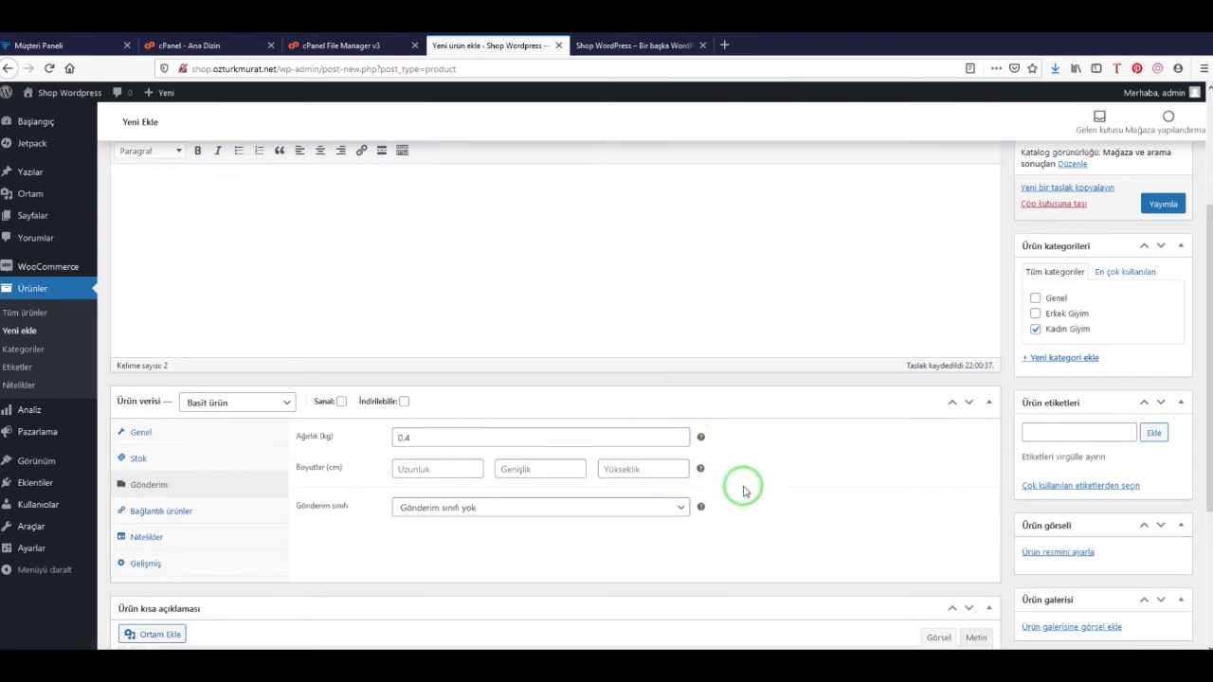
scroll(812, 474, "down", 3)
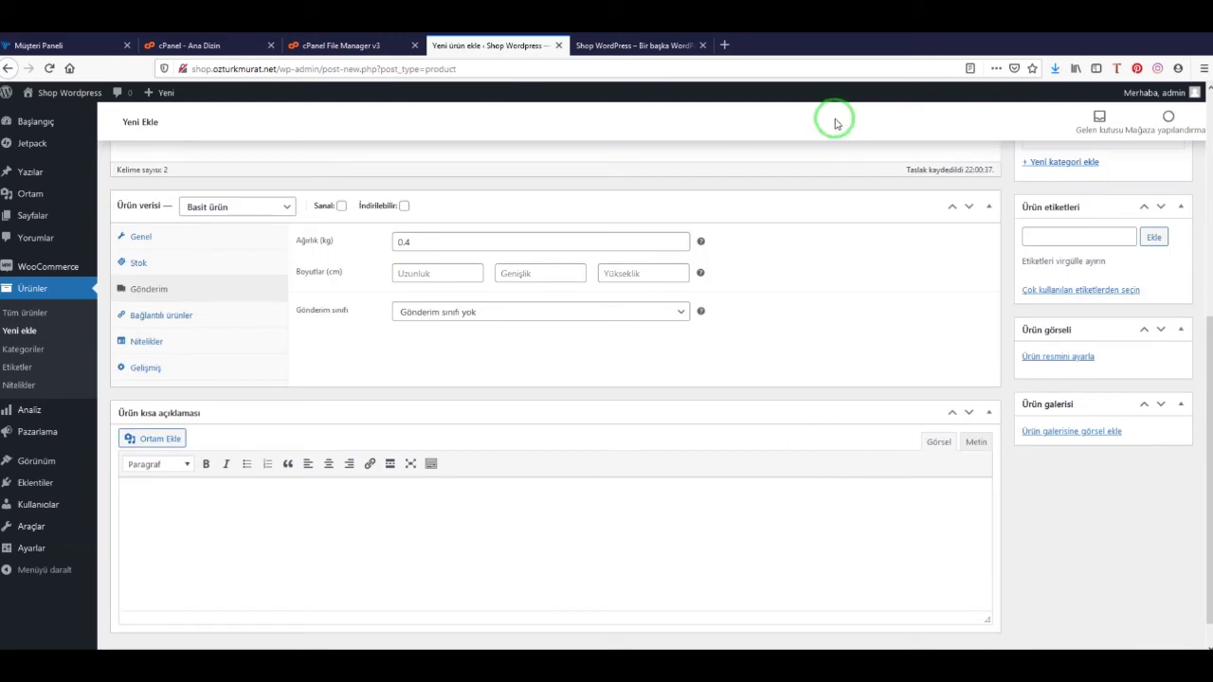
Add the placeholder image from the media library to the product gallery
left_click(1073, 431)
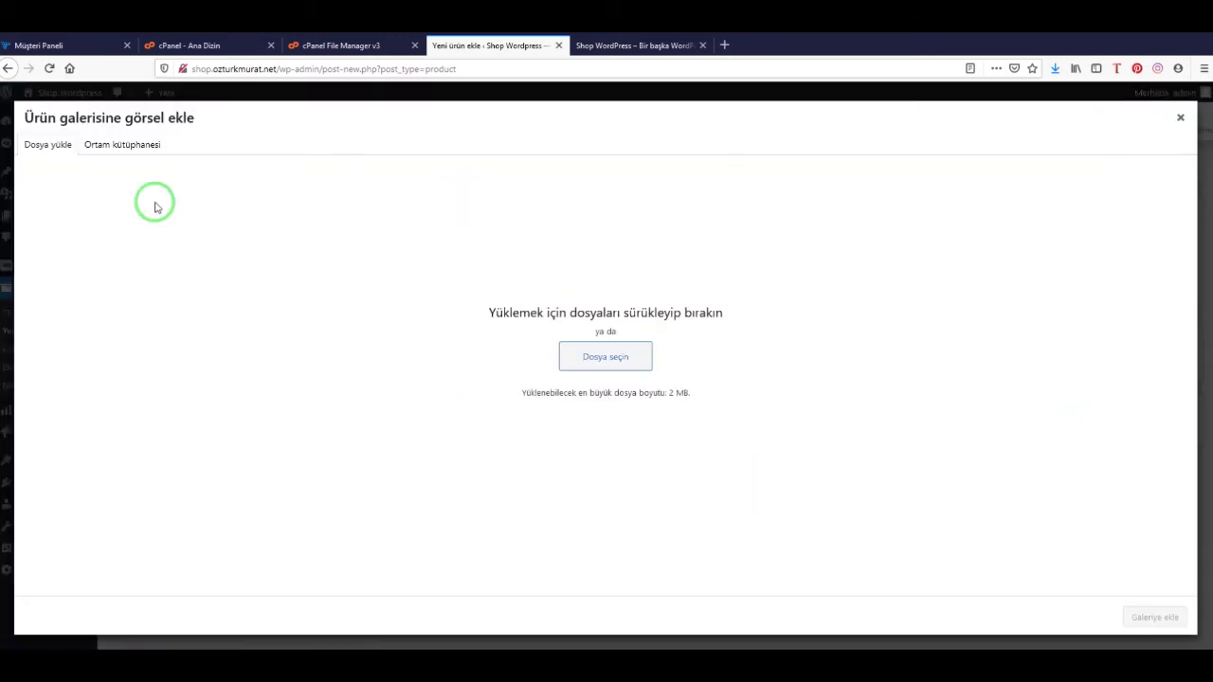
left_click(136, 144)
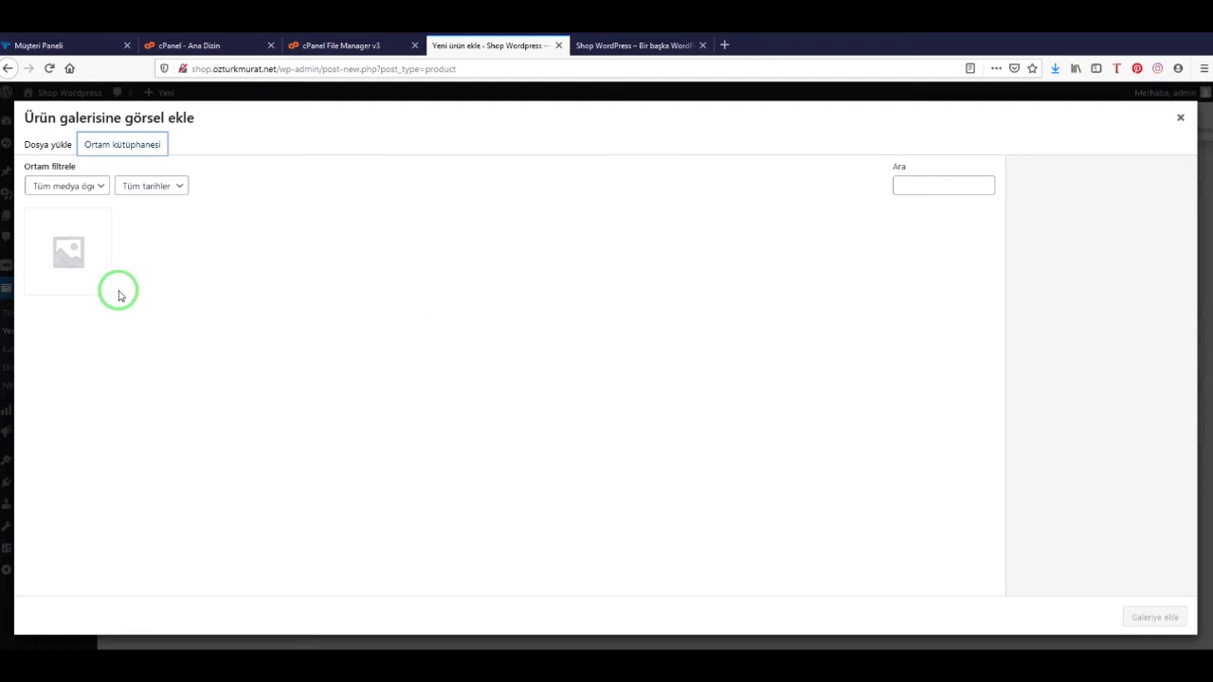
left_click(106, 283)
left_click(1158, 618)
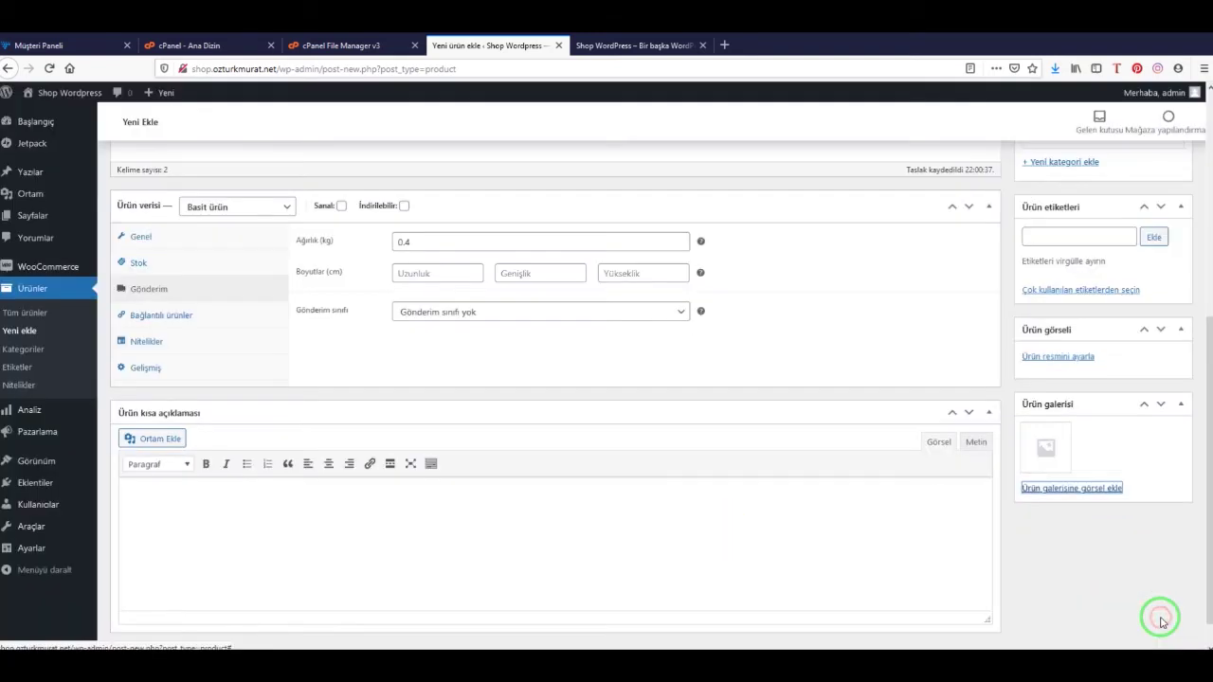
Publish the Elbise product and switch to the storefront
scroll(1042, 356, "up", 4)
left_click(1158, 402)
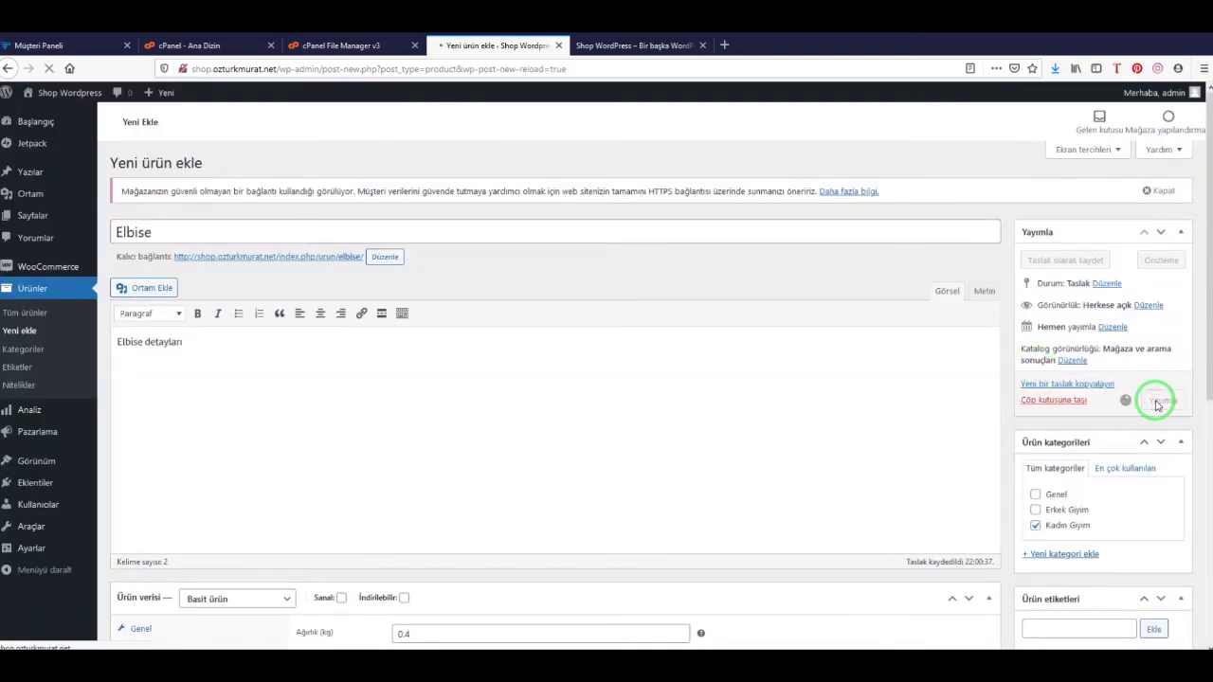
left_click(625, 46)
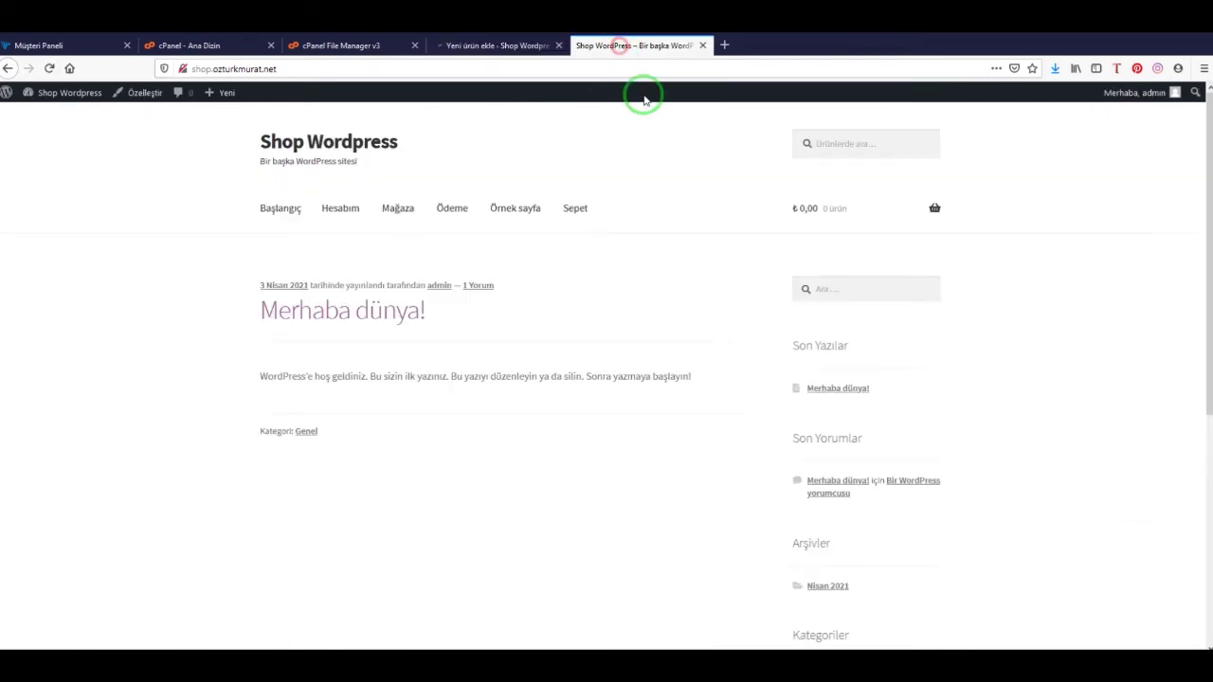
Reload the shop page, check Elbise is listed on sale at ₺99, then return to its editor
left_click(49, 68)
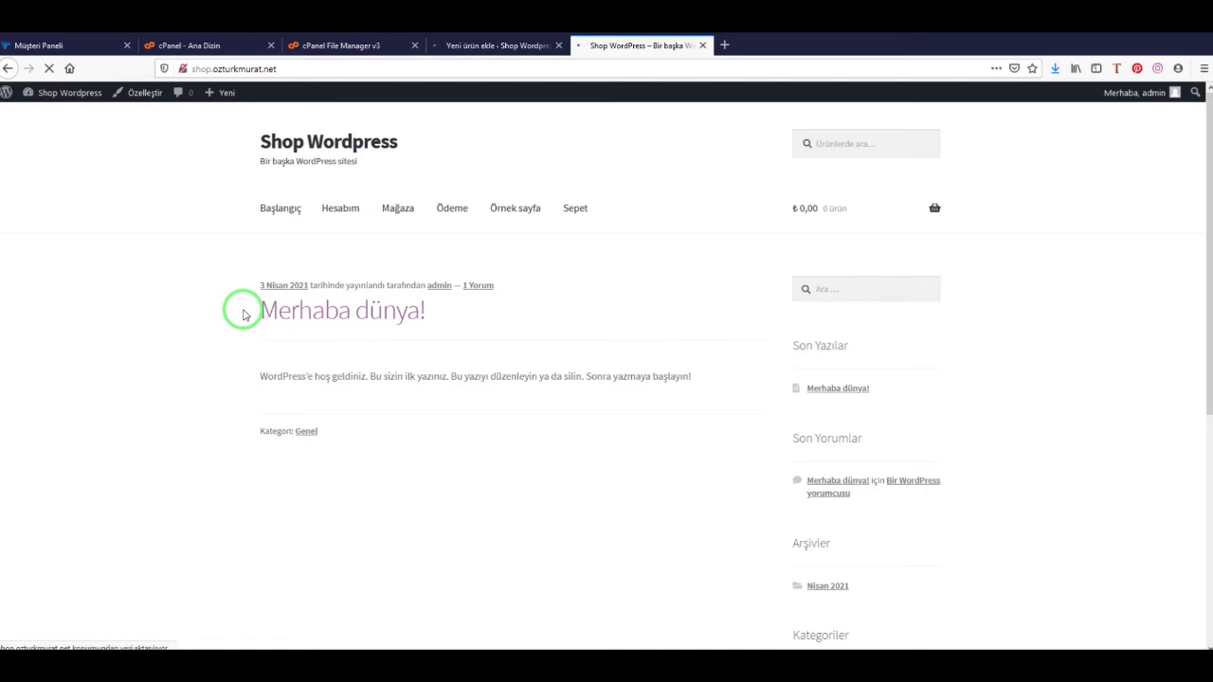
scroll(426, 351, "down", 3)
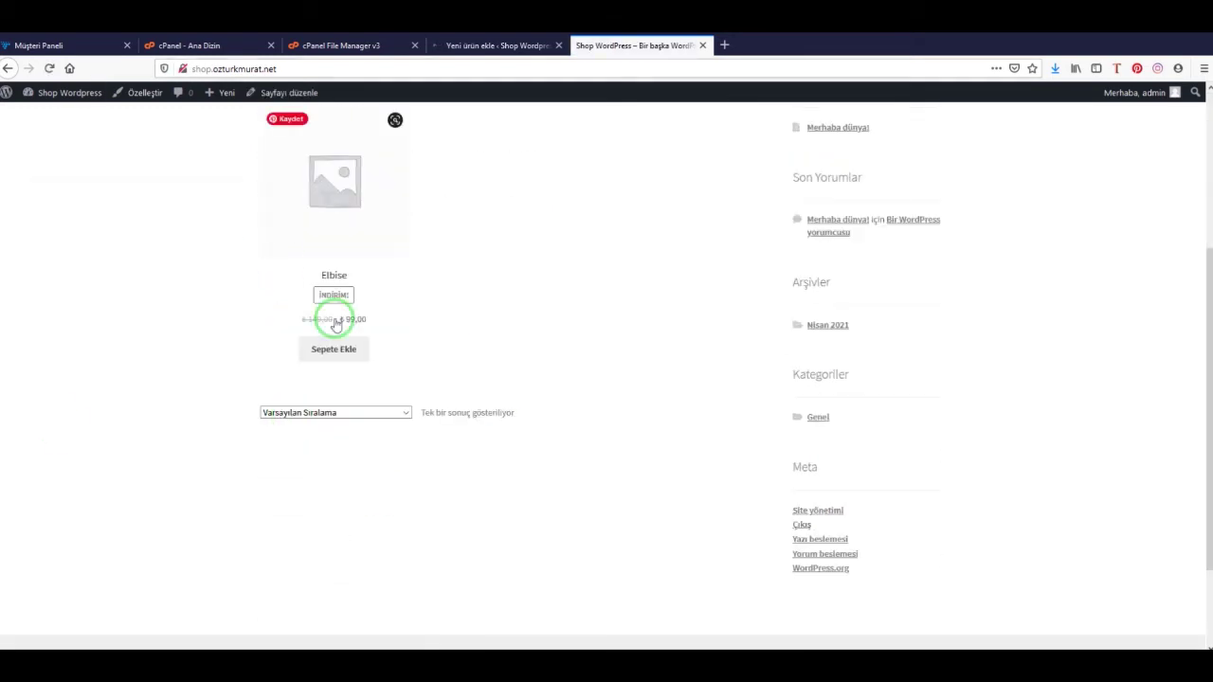
scroll(337, 324, "up", 5)
scroll(504, 434, "down", 4)
scroll(490, 347, "up", 4)
scroll(607, 455, "down", 4)
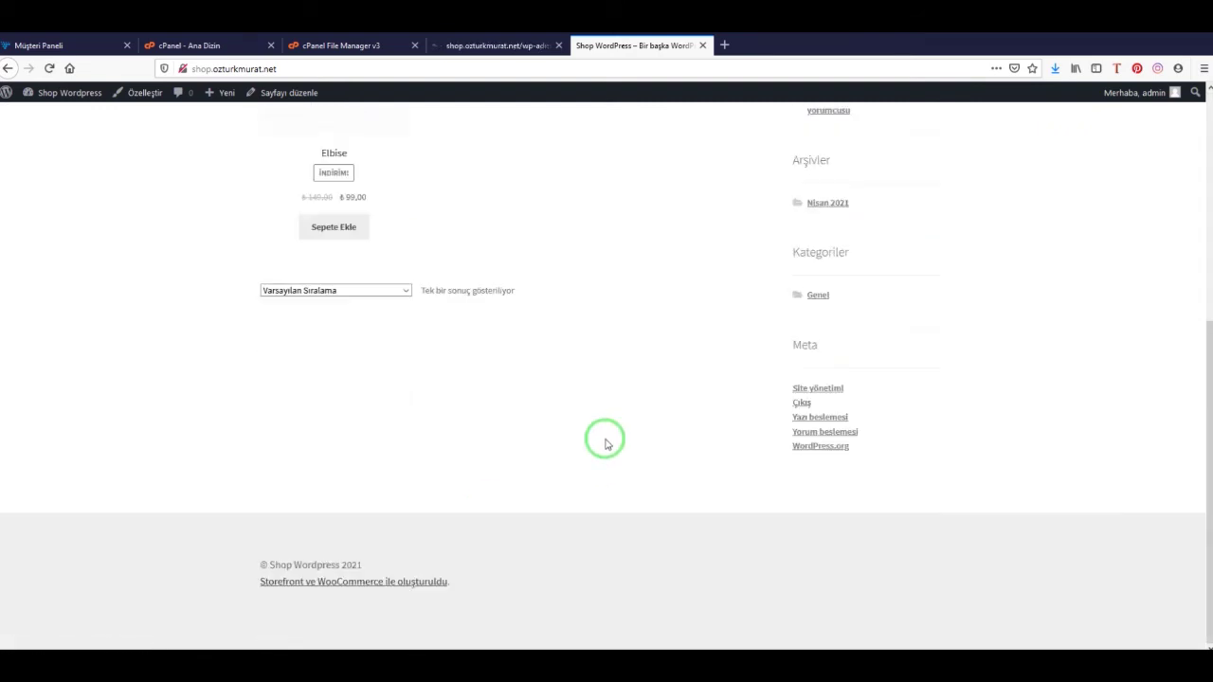
scroll(569, 465, "up", 4)
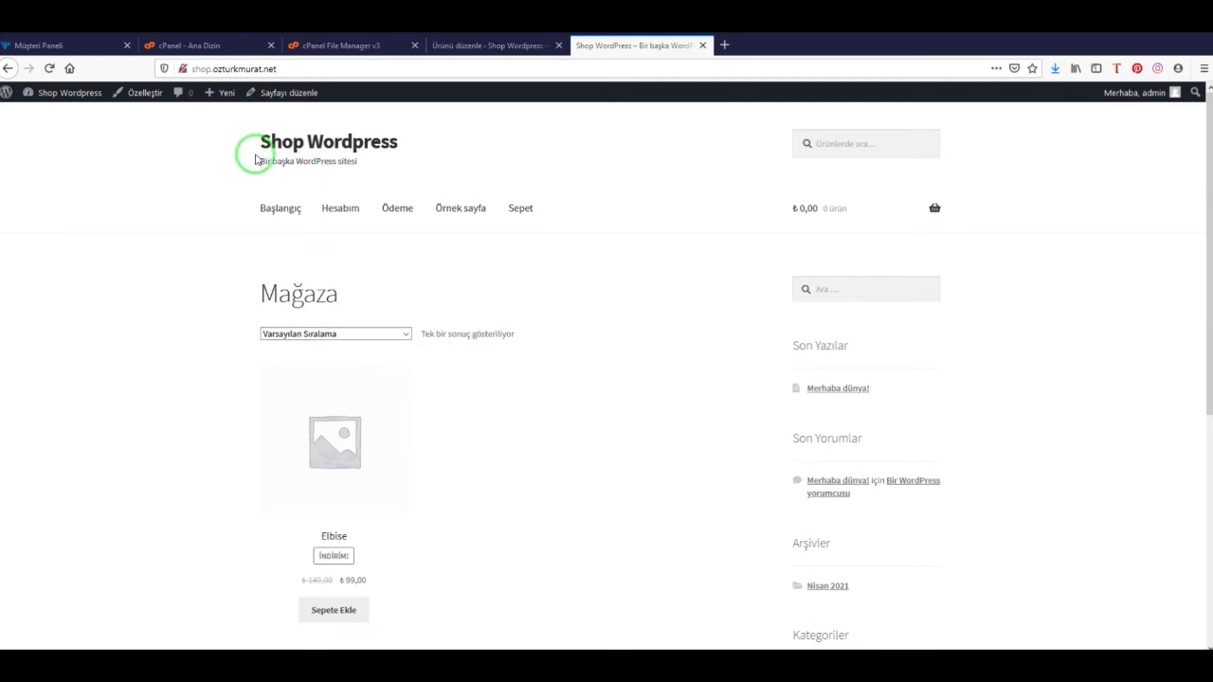
left_click_drag(245, 207, 577, 199)
left_click(861, 141)
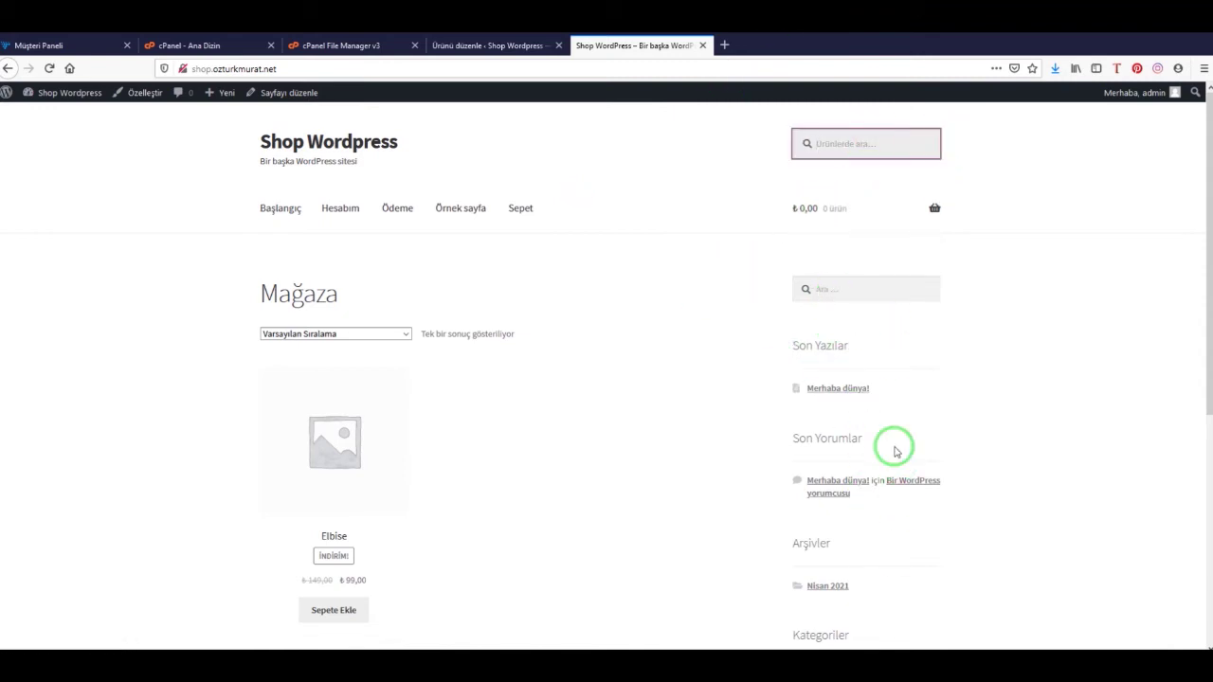
scroll(894, 441, "down", 6)
scroll(850, 521, "up", 6)
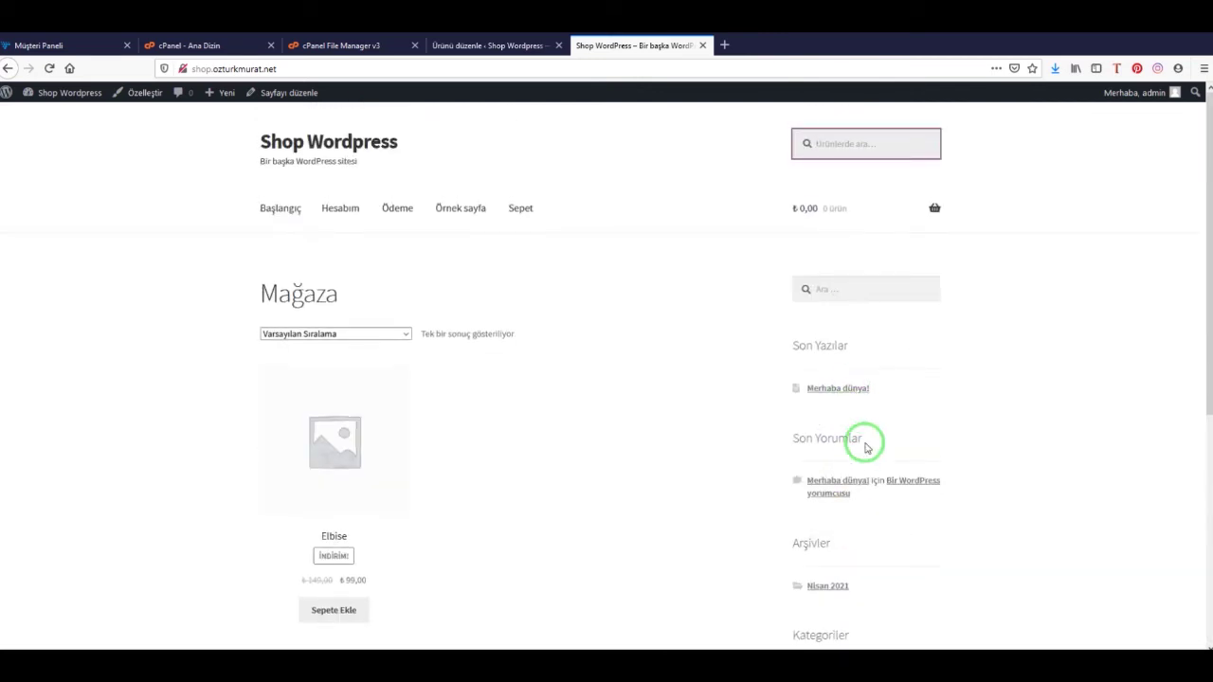
left_click(493, 45)
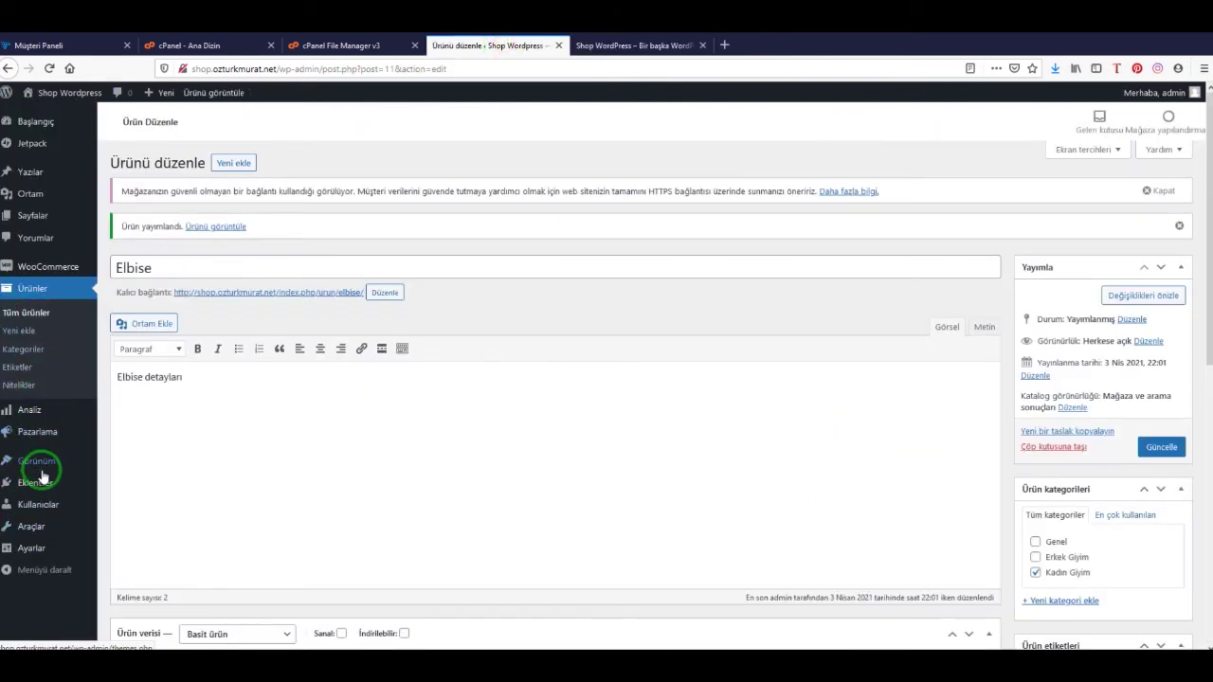
Delete the Ara and Son Yazılar widgets from the Kenar çubuğu sidebar
mouse_move(38, 464)
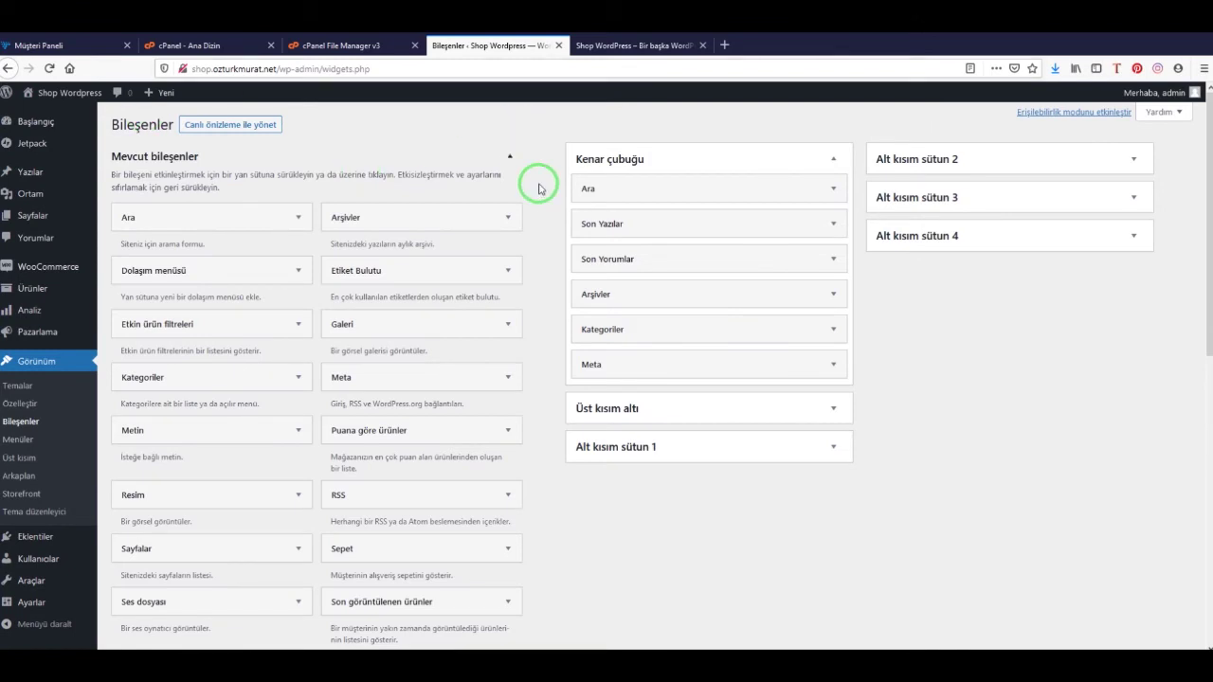
left_click(664, 194)
left_click(667, 186)
left_click(670, 177)
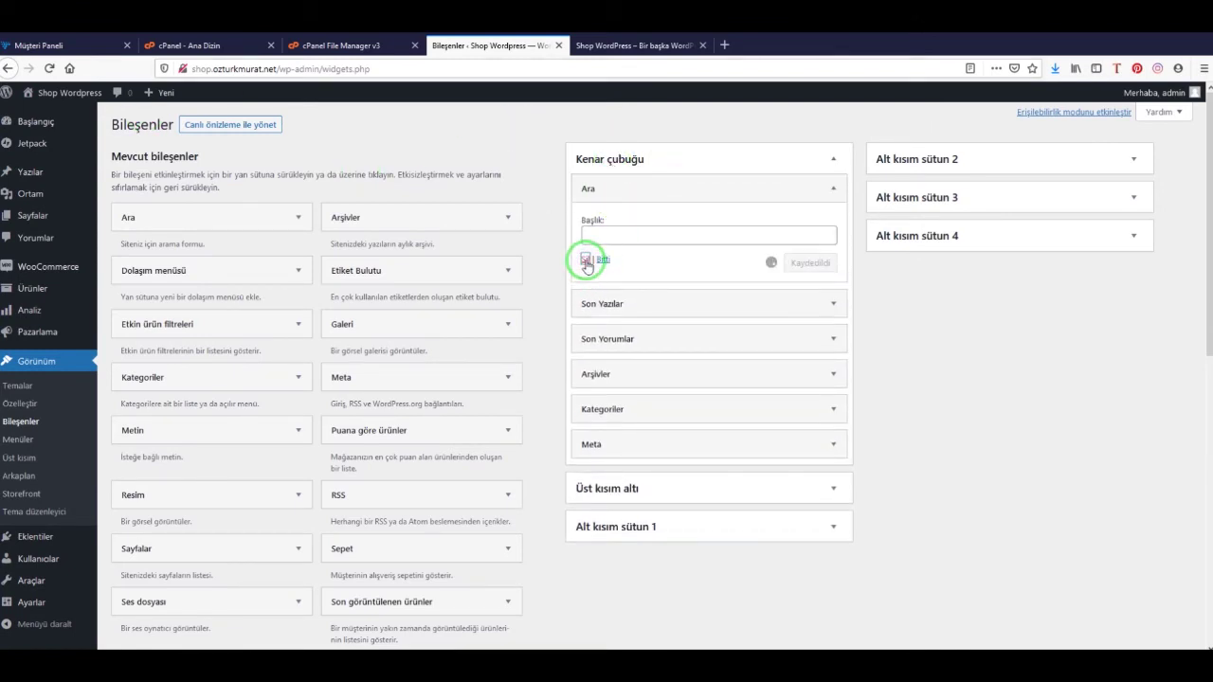
left_click(589, 188)
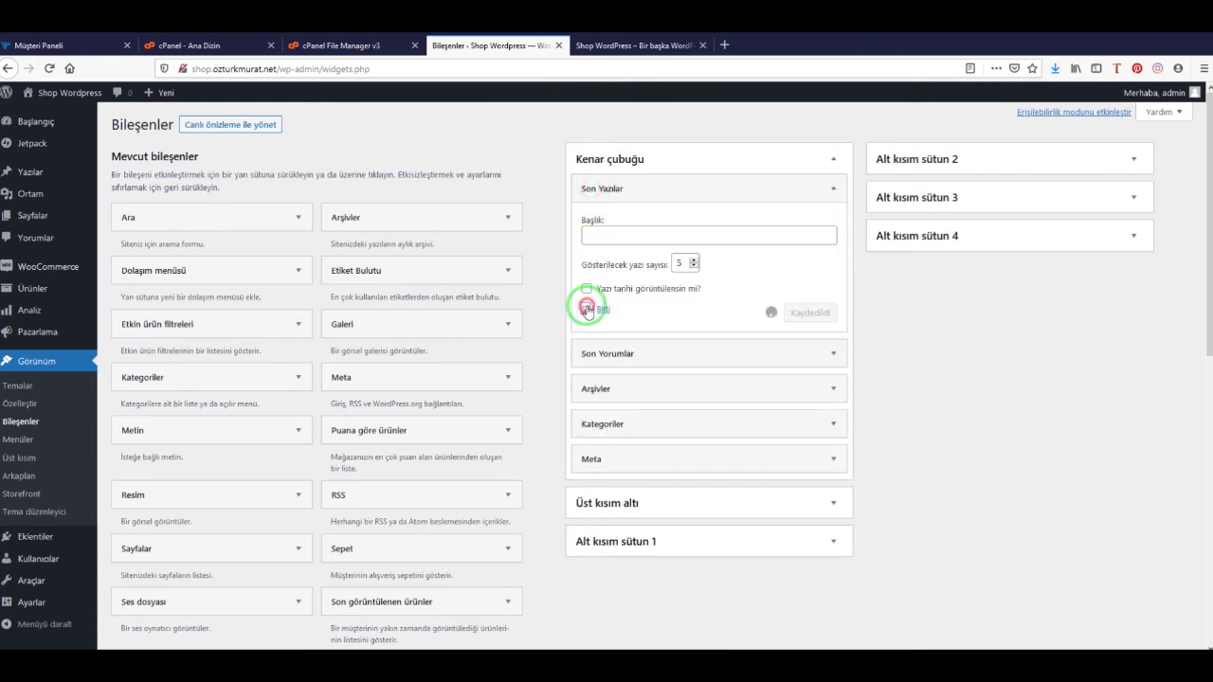
left_click(588, 310)
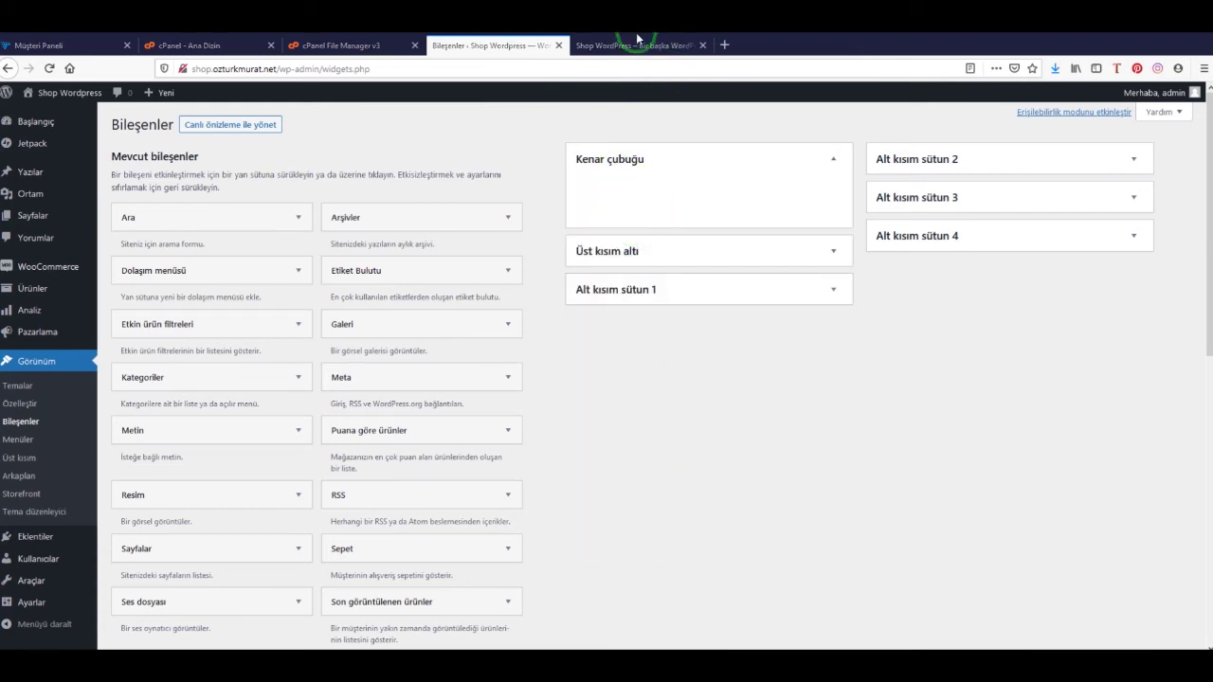
Reload the live shop page to confirm the sidebar is gone, then return to Widgets
left_click(637, 38)
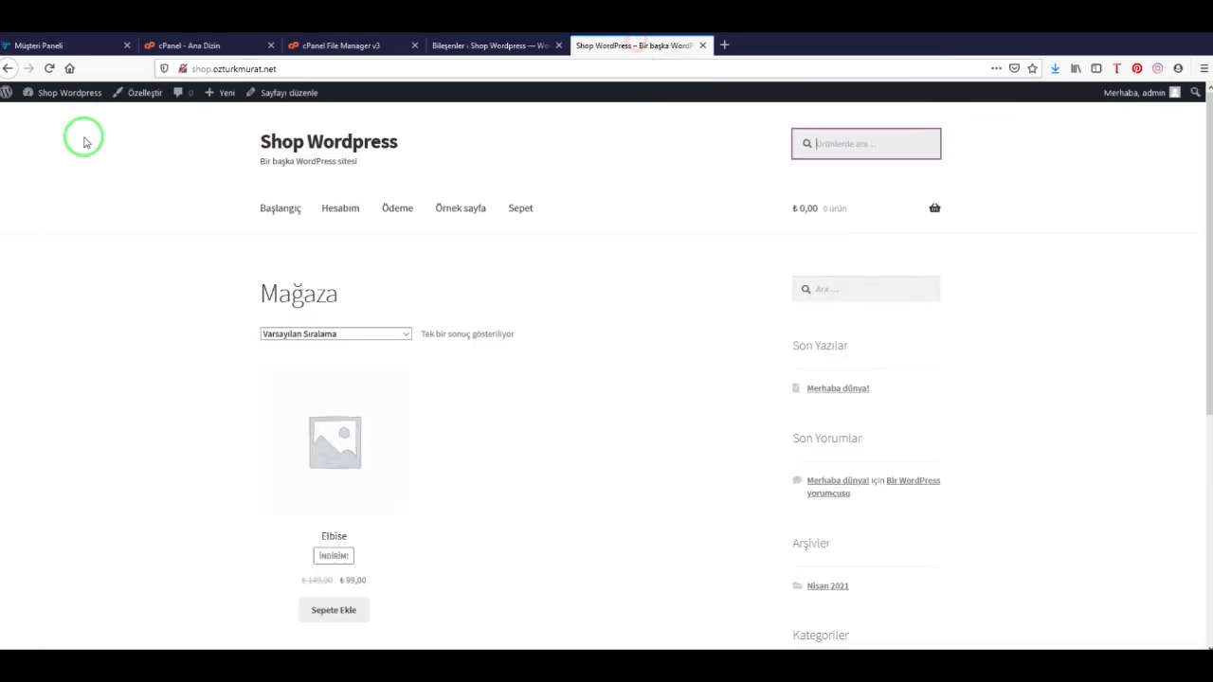
left_click(48, 68)
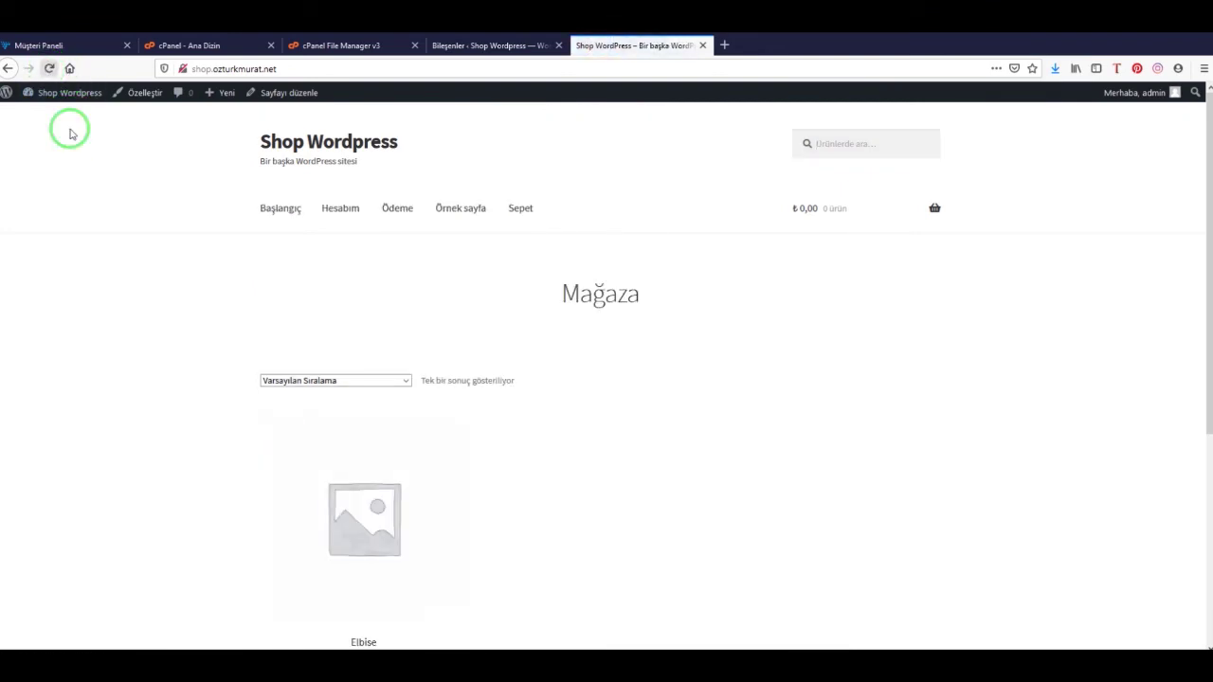
scroll(869, 349, "down", 4)
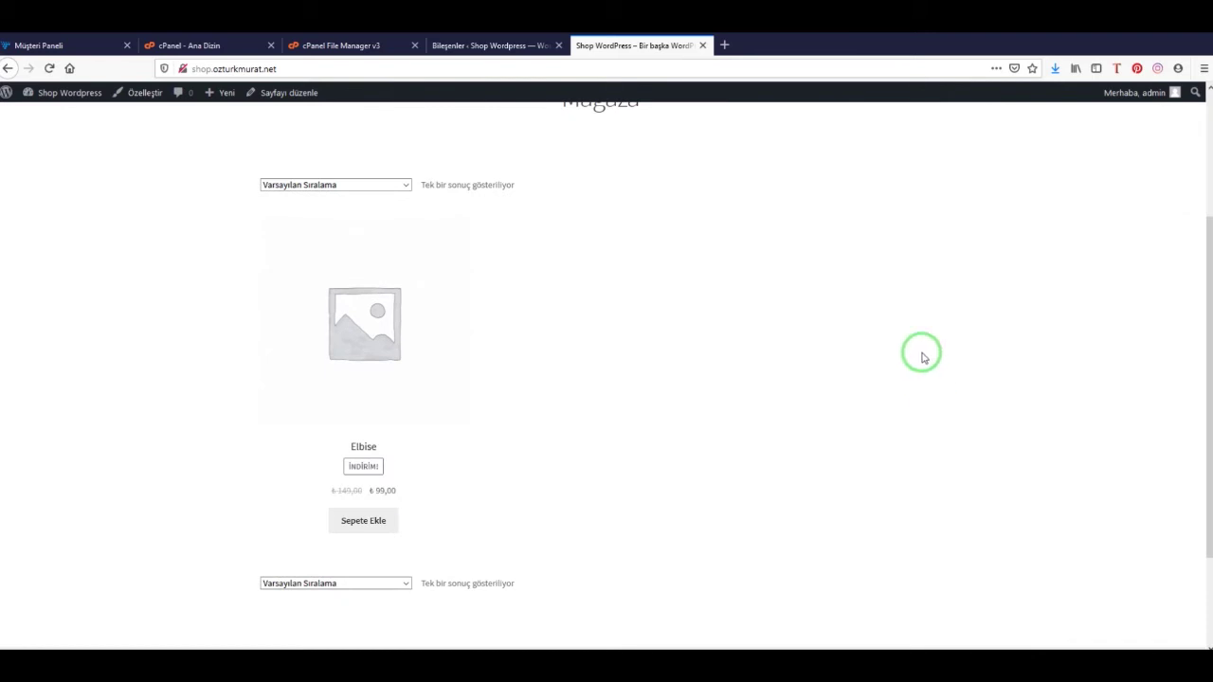
scroll(570, 439, "up", 3)
scroll(569, 440, "up", 1)
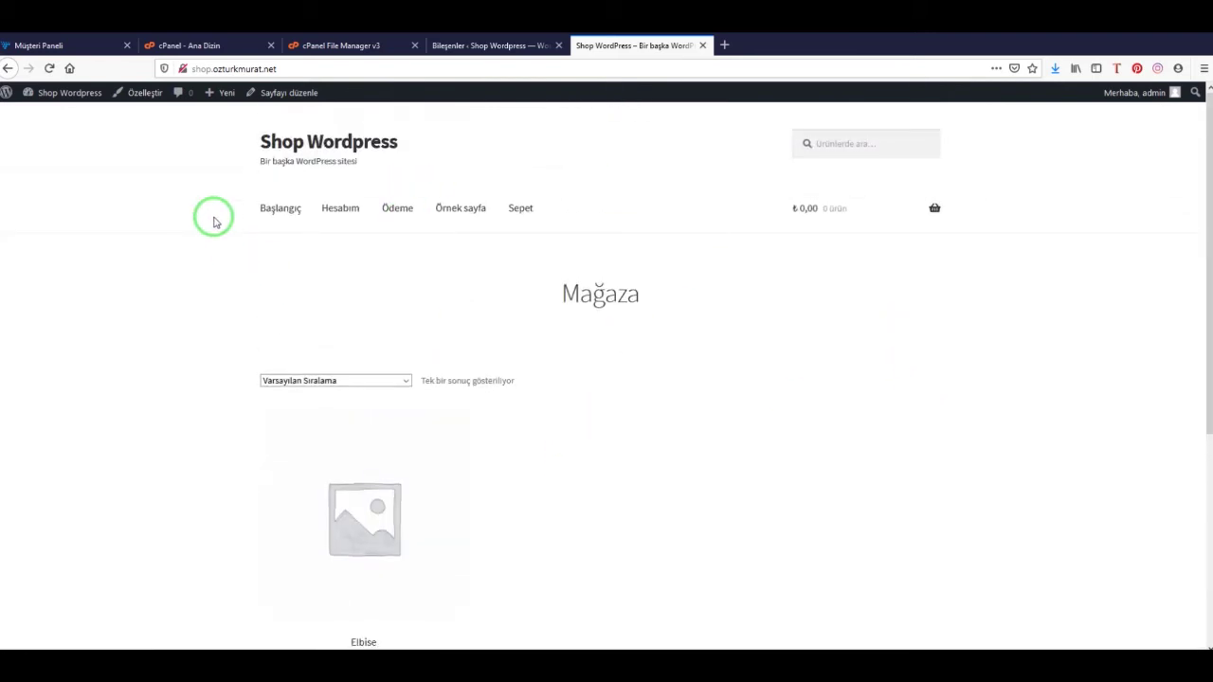
left_click(493, 46)
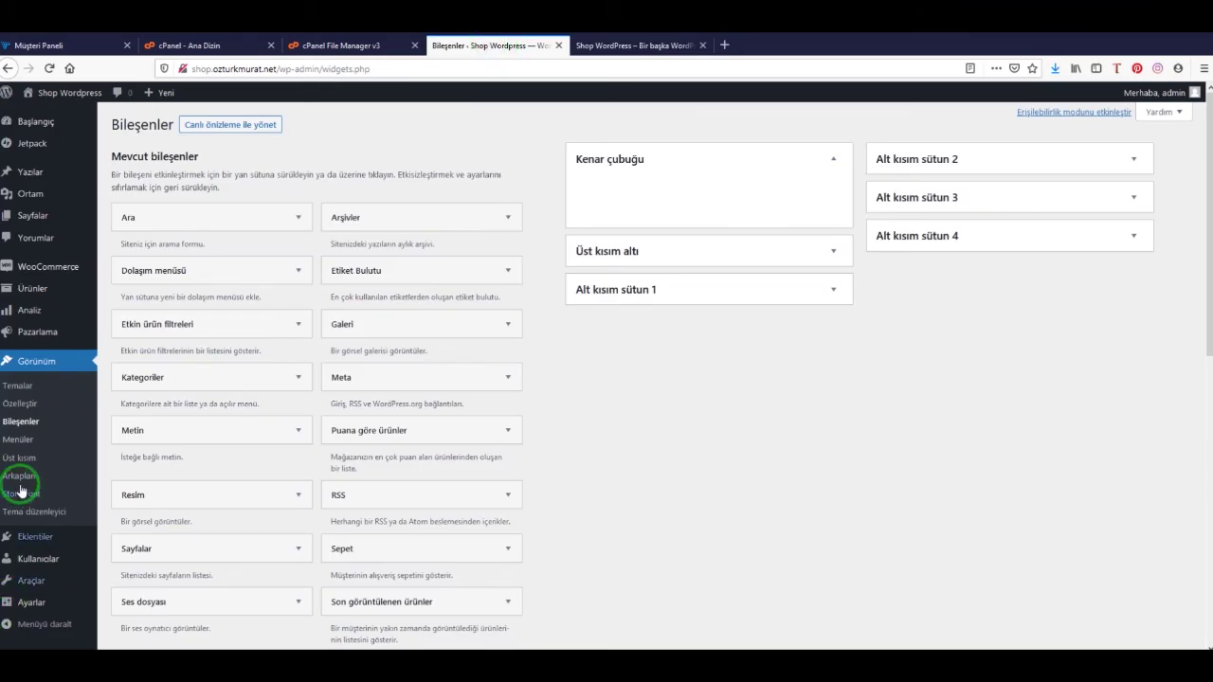
Create a new navigation menu named 'Ana Menu' on the Menüler page
left_click(17, 440)
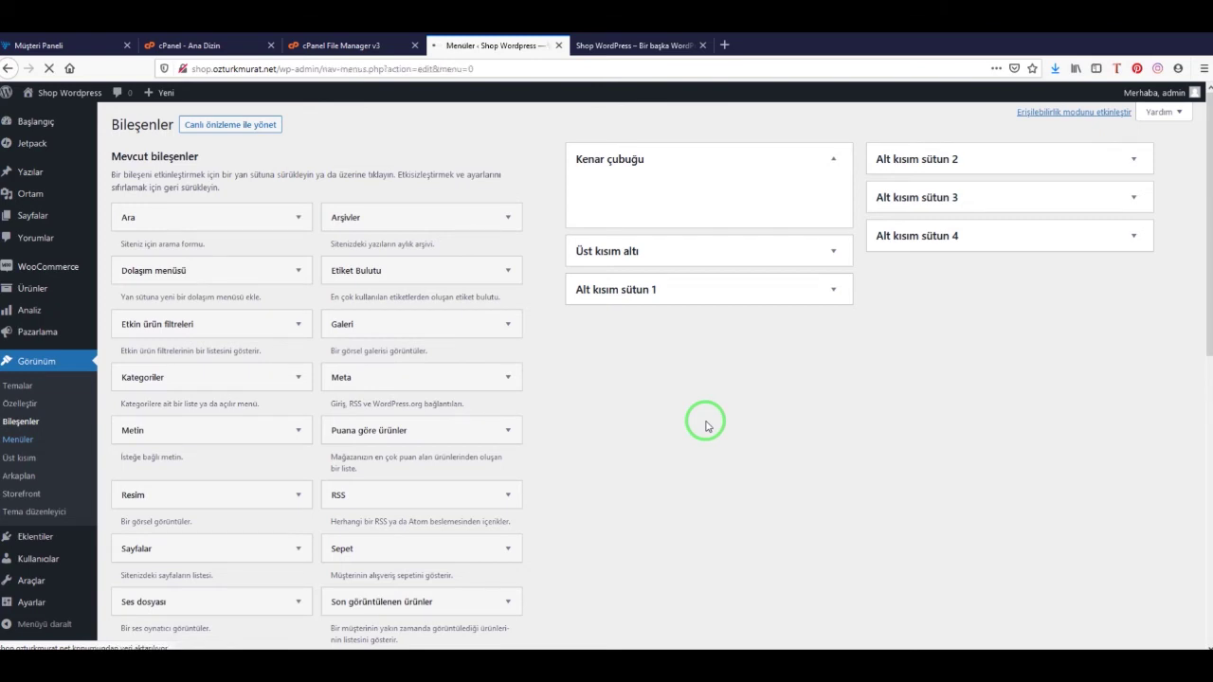
left_click(407, 271)
type("Menu")
left_click(426, 299)
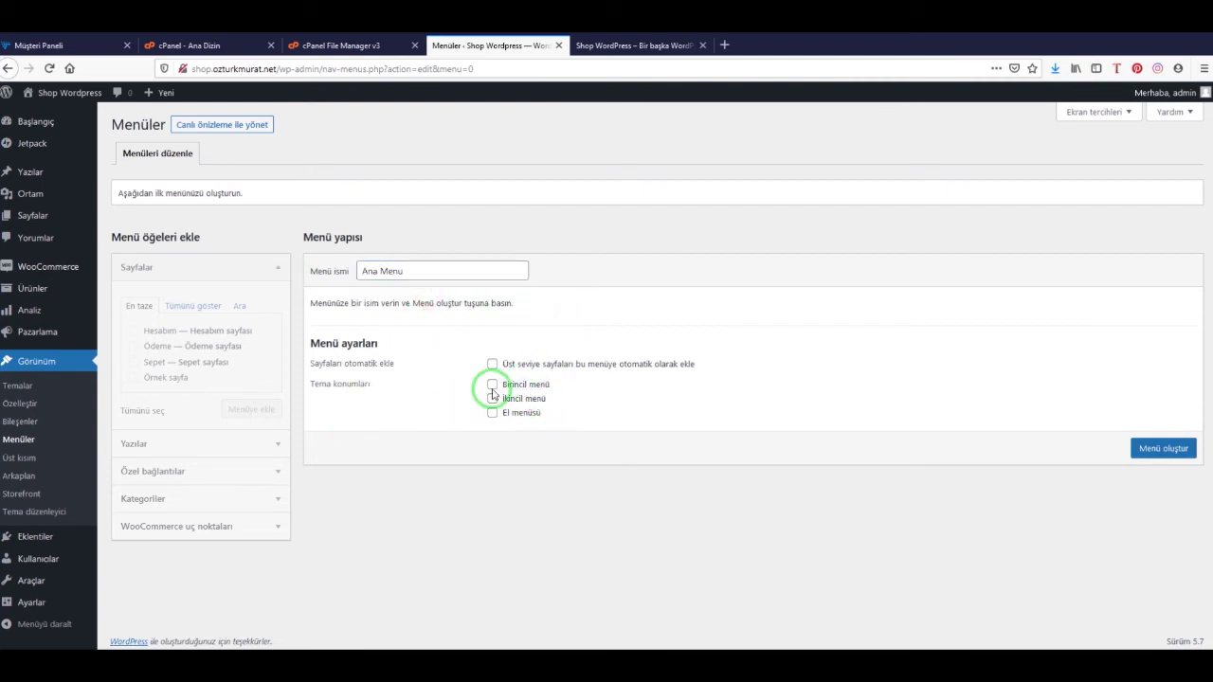
left_click(1164, 449)
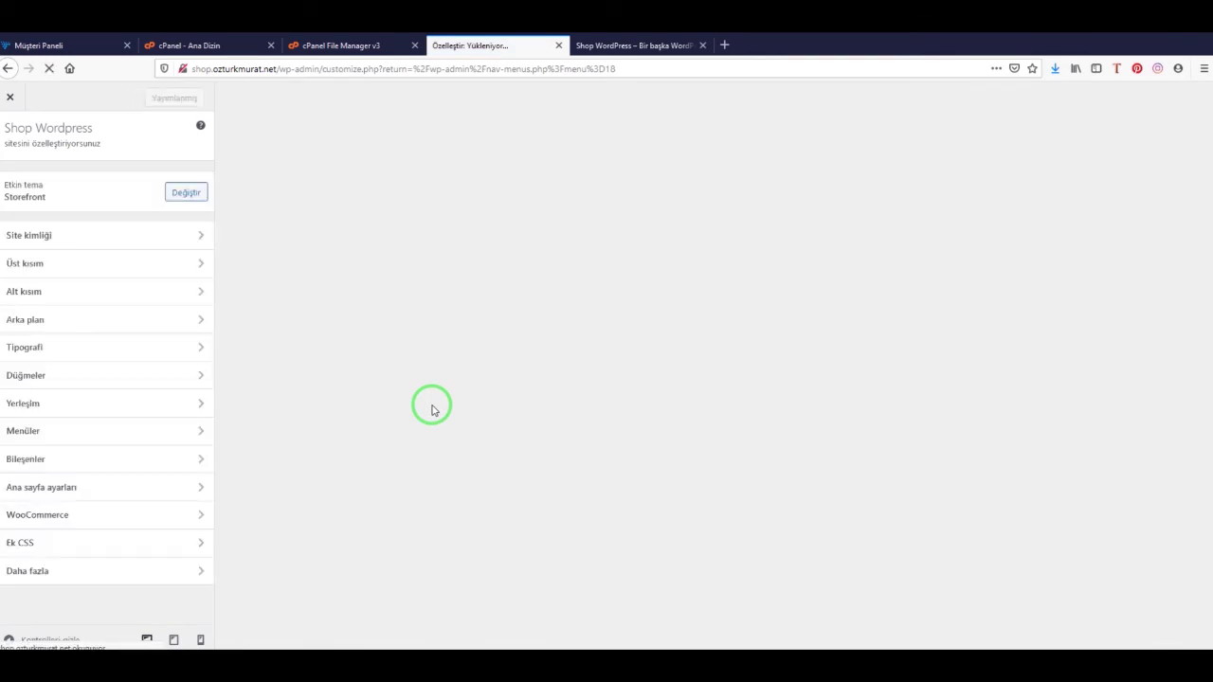
Add the Mağaza and Hesabım pages to Ana Menu, removing the accidentally added Ödeme
left_click(70, 434)
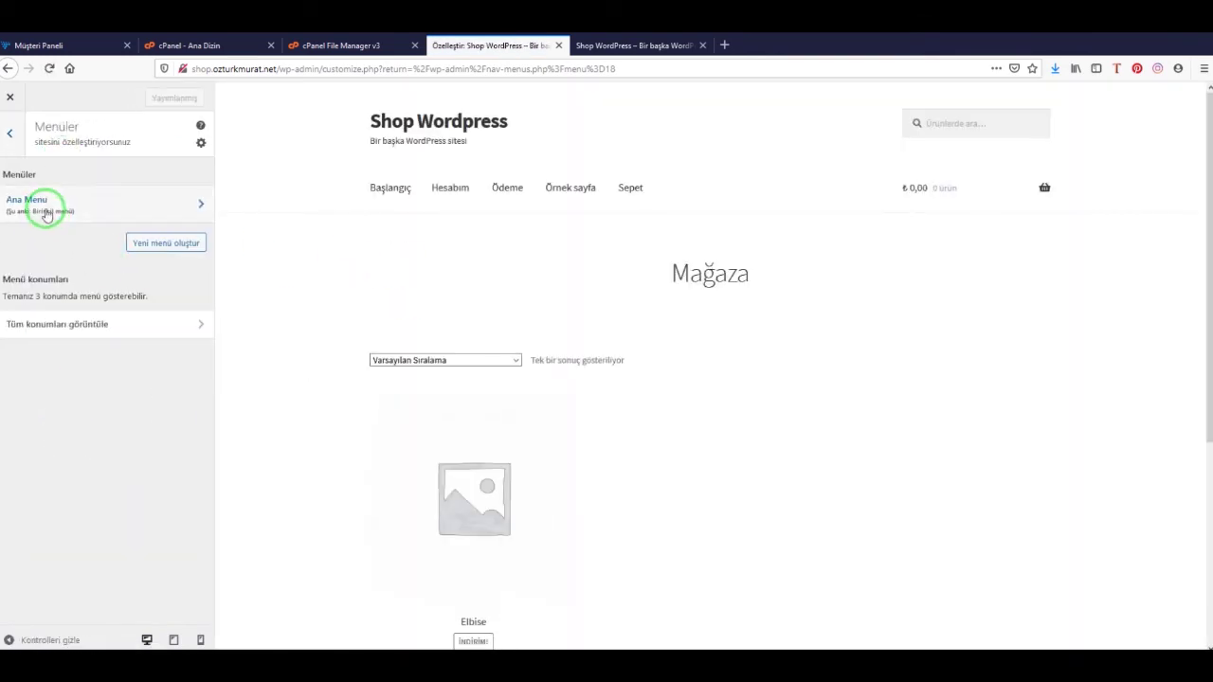
left_click(162, 197)
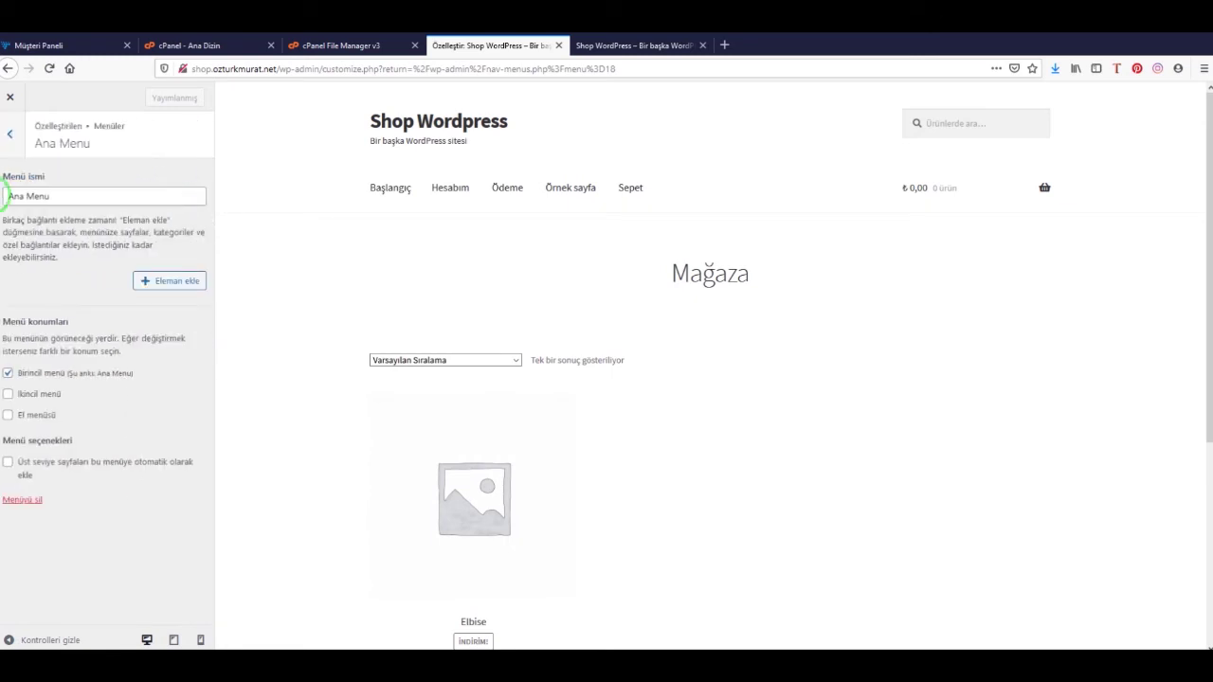
left_click(171, 280)
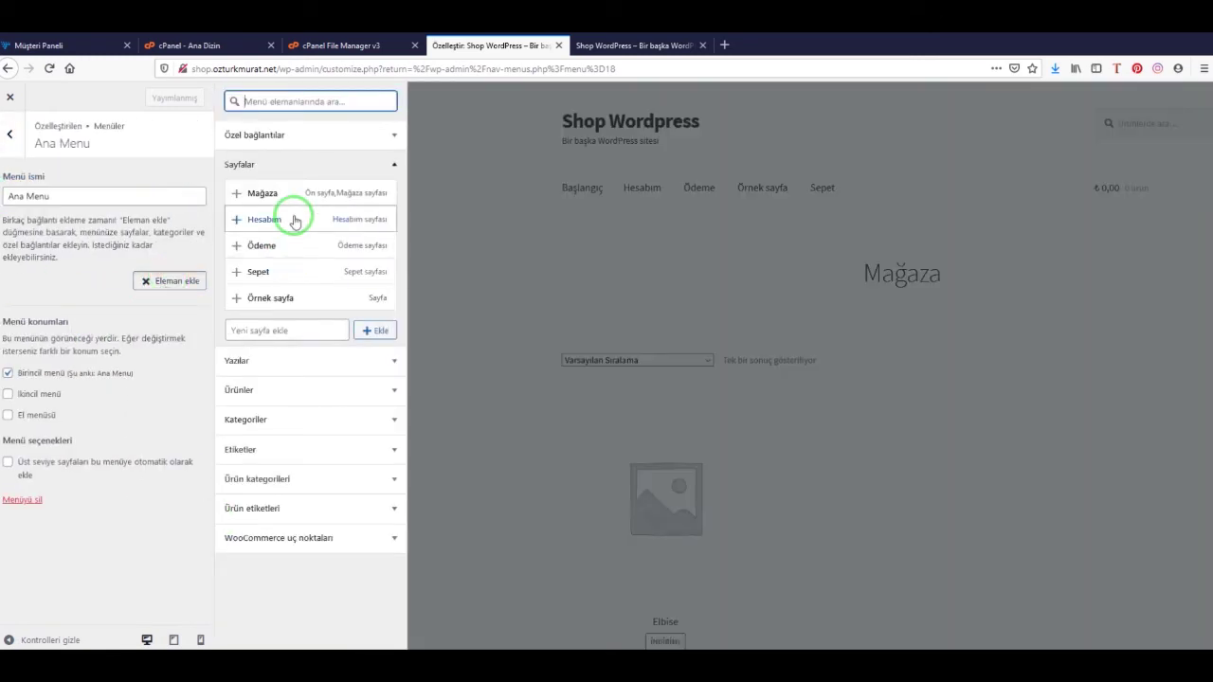
left_click(236, 194)
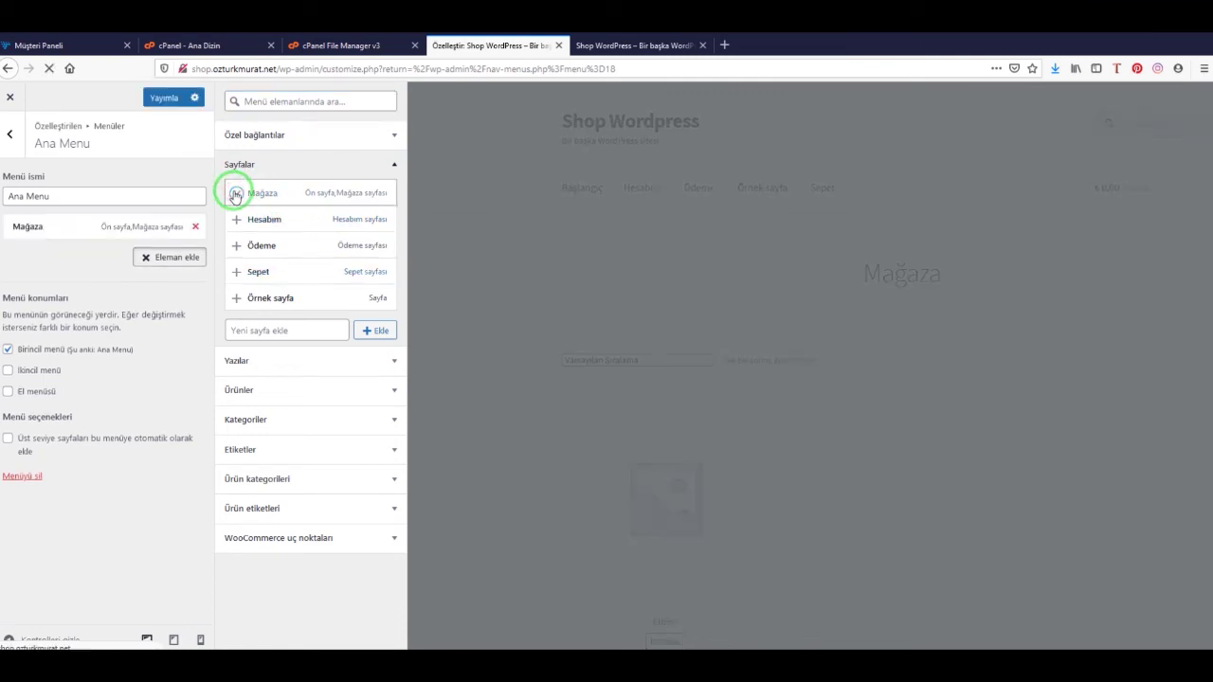
left_click(235, 222)
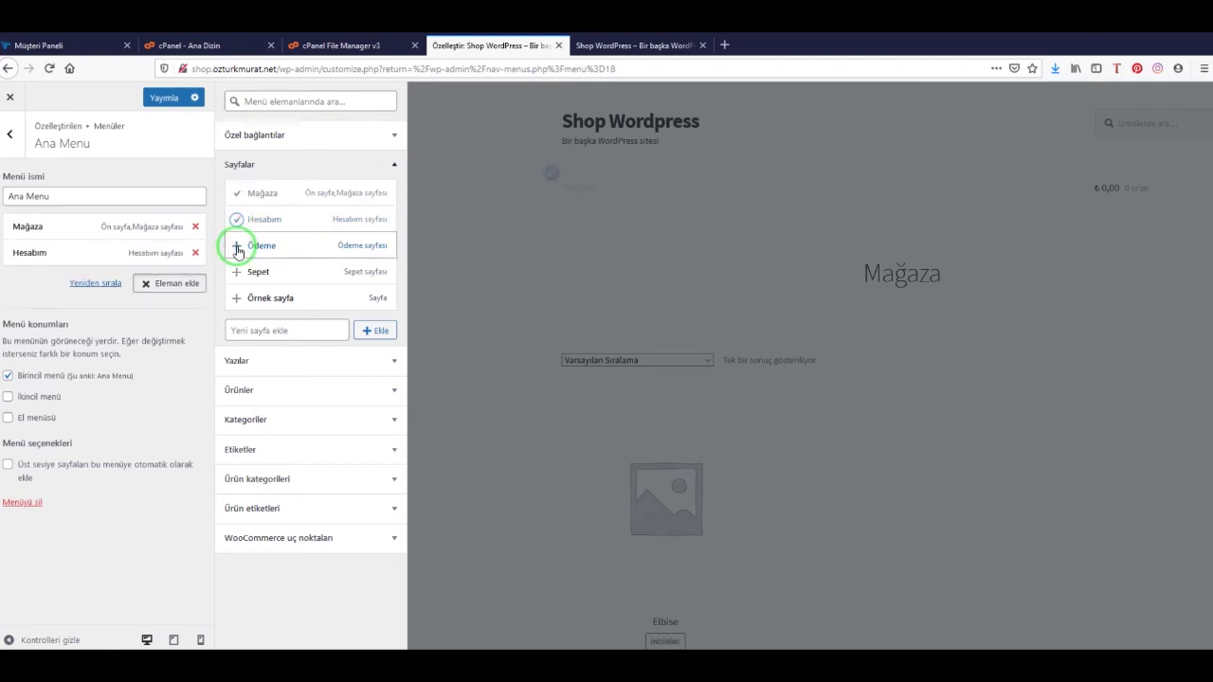
left_click(237, 247)
left_click(195, 279)
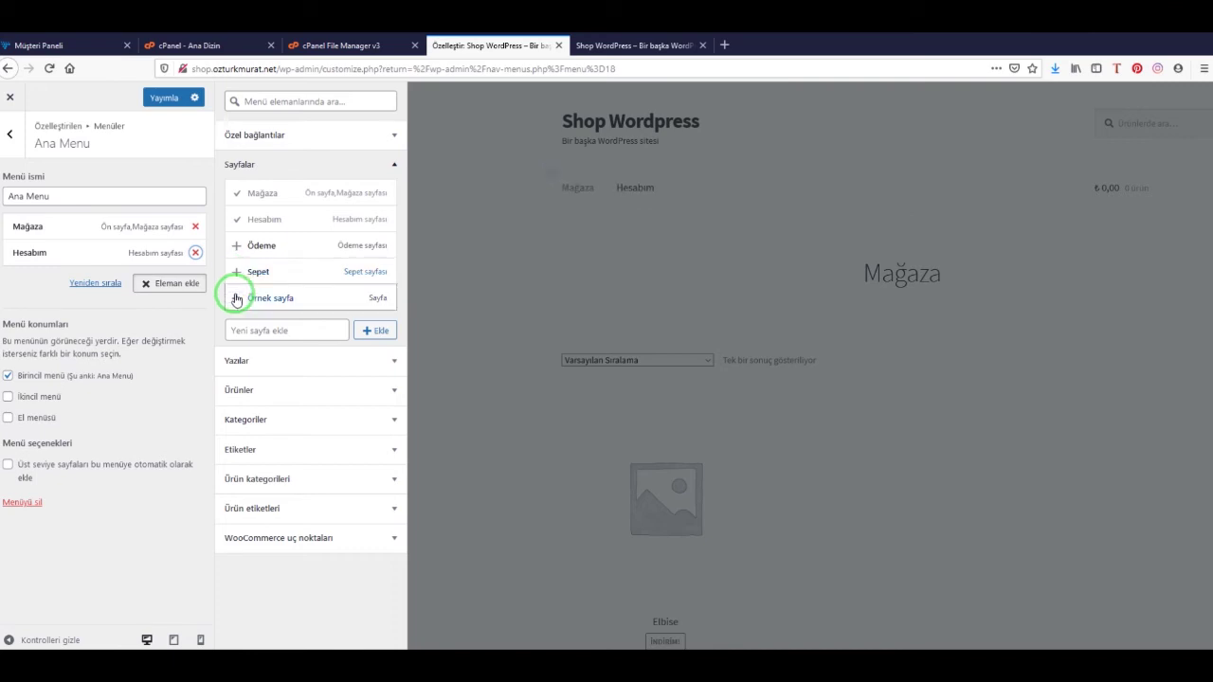
Add the Kadın Giyim and Erkek Giyim categories and move them between Mağaza and Hesabım
left_click(293, 422)
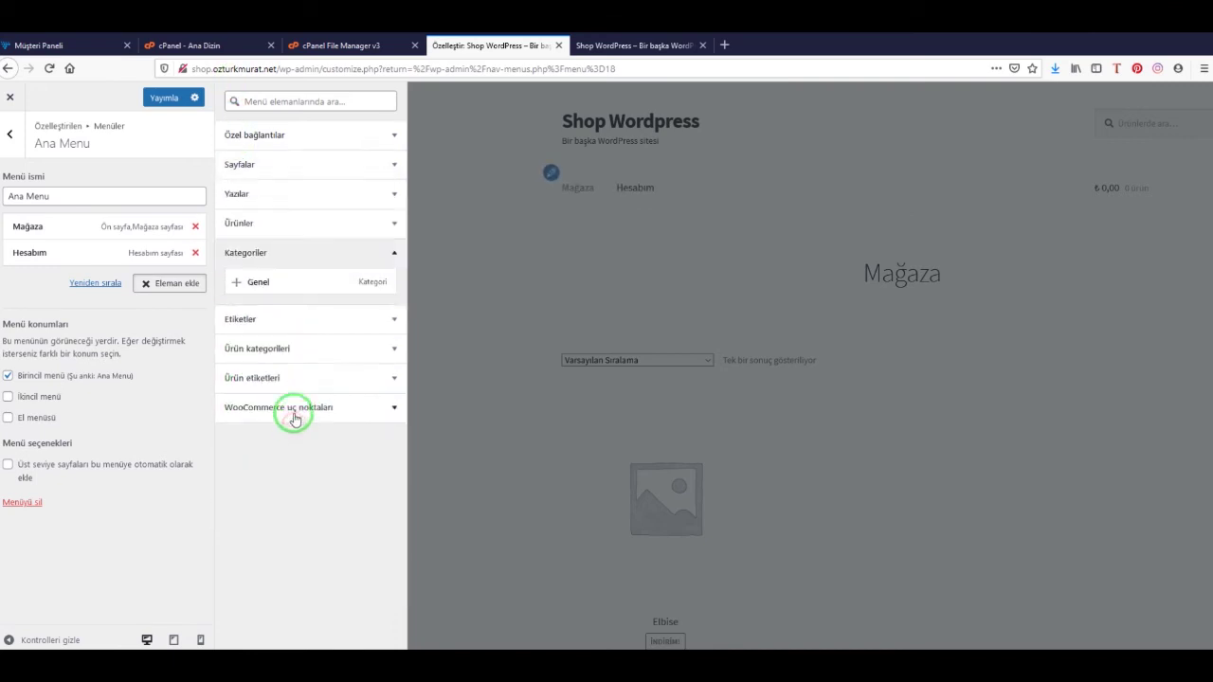
left_click(314, 349)
left_click(316, 353)
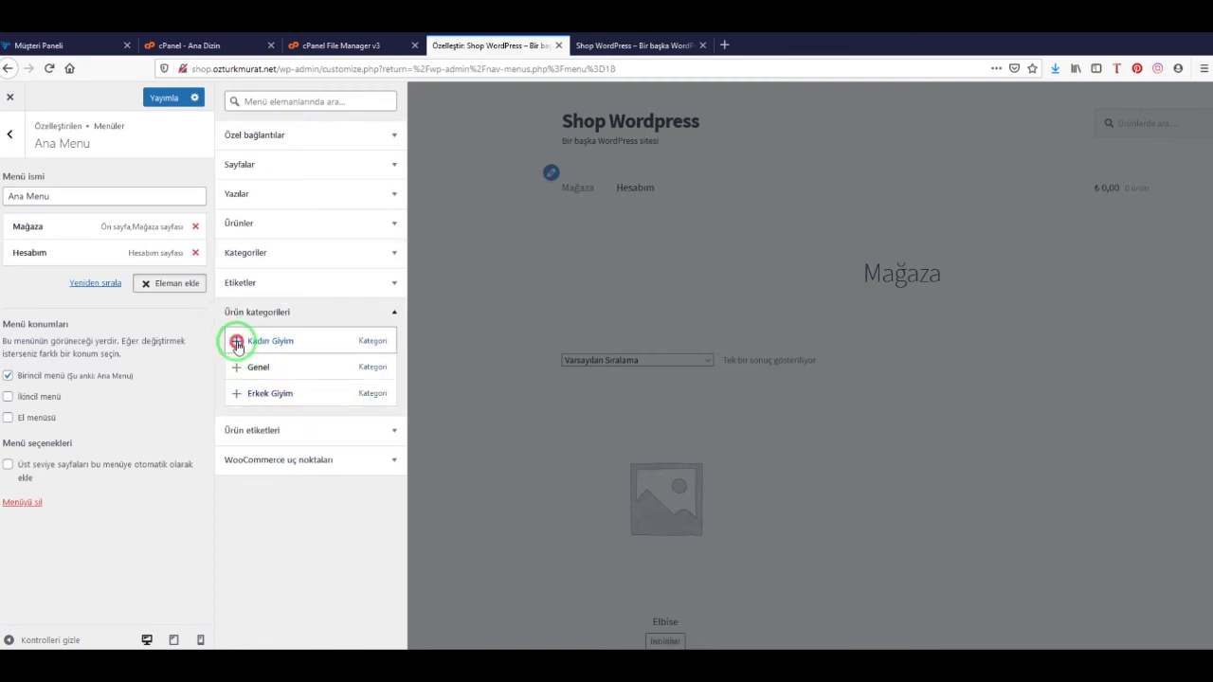
left_click(236, 394)
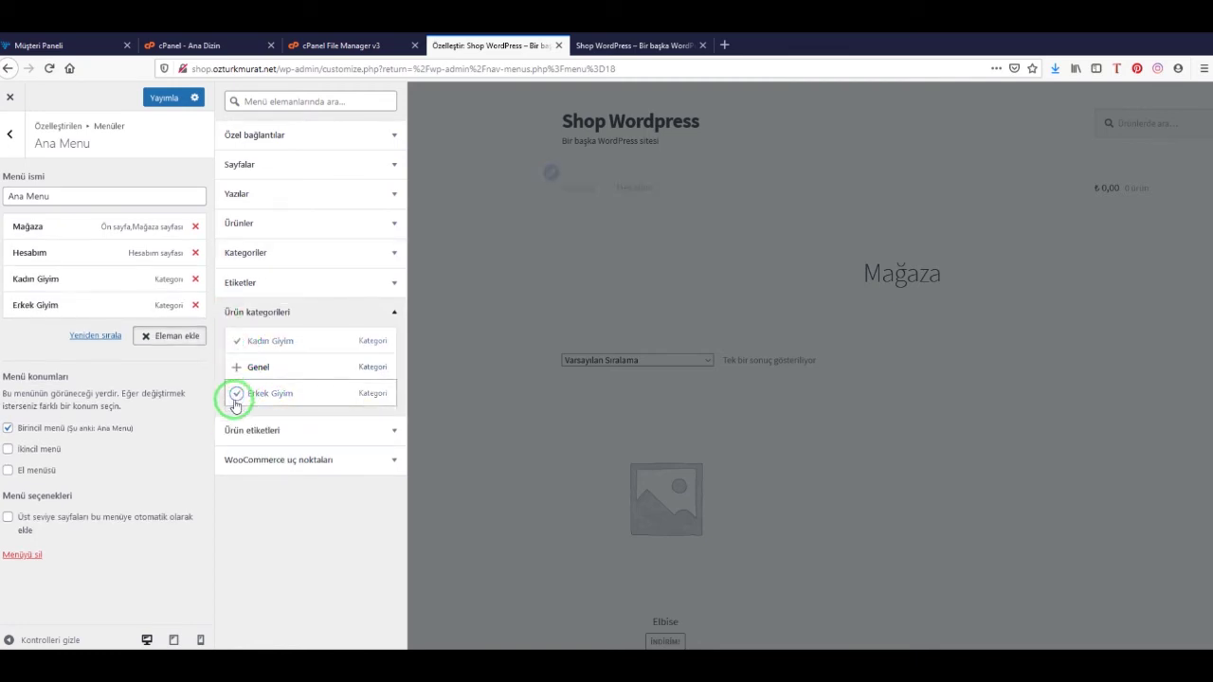
left_click_drag(47, 279, 49, 249)
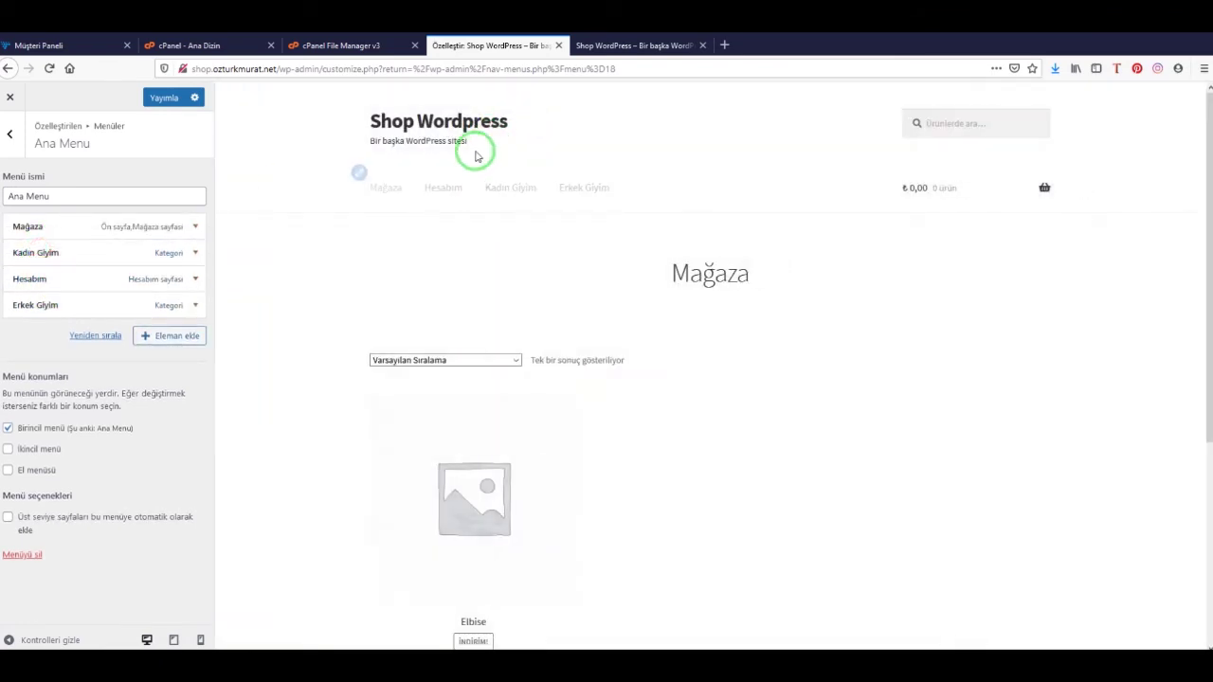
left_click_drag(73, 309, 62, 283)
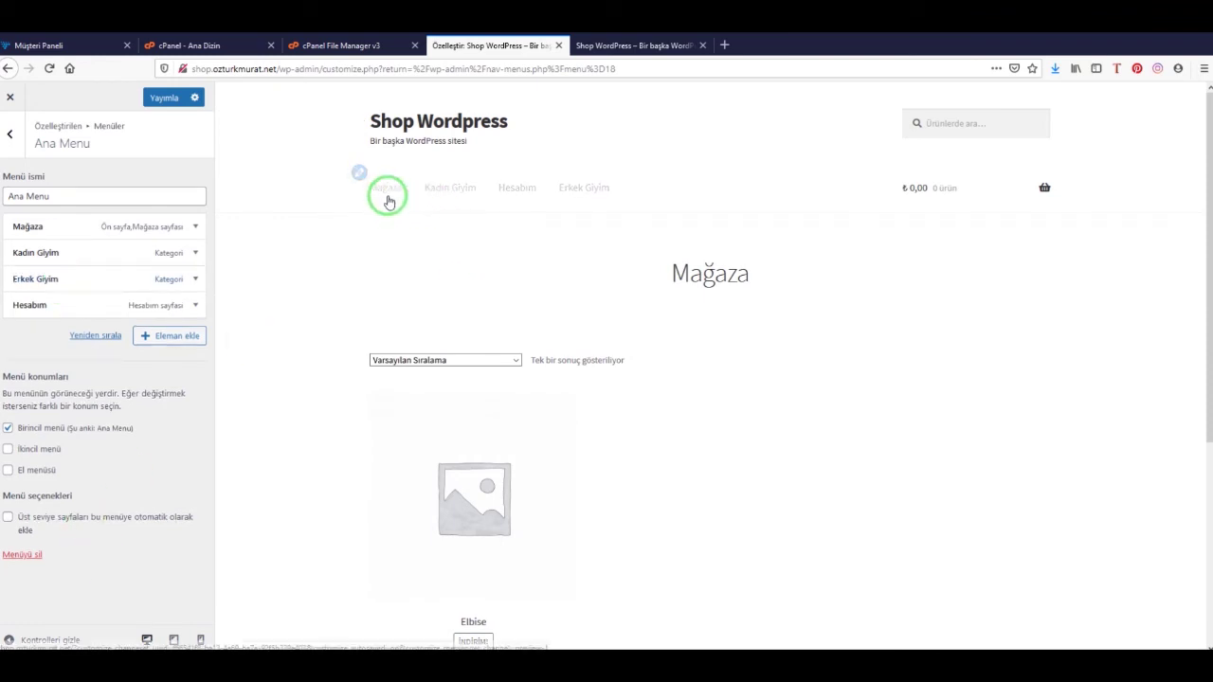
Rename the Mağaza menu item to 'Anasayfa' and publish the menu
left_click(194, 228)
left_click_drag(89, 268, 3, 258)
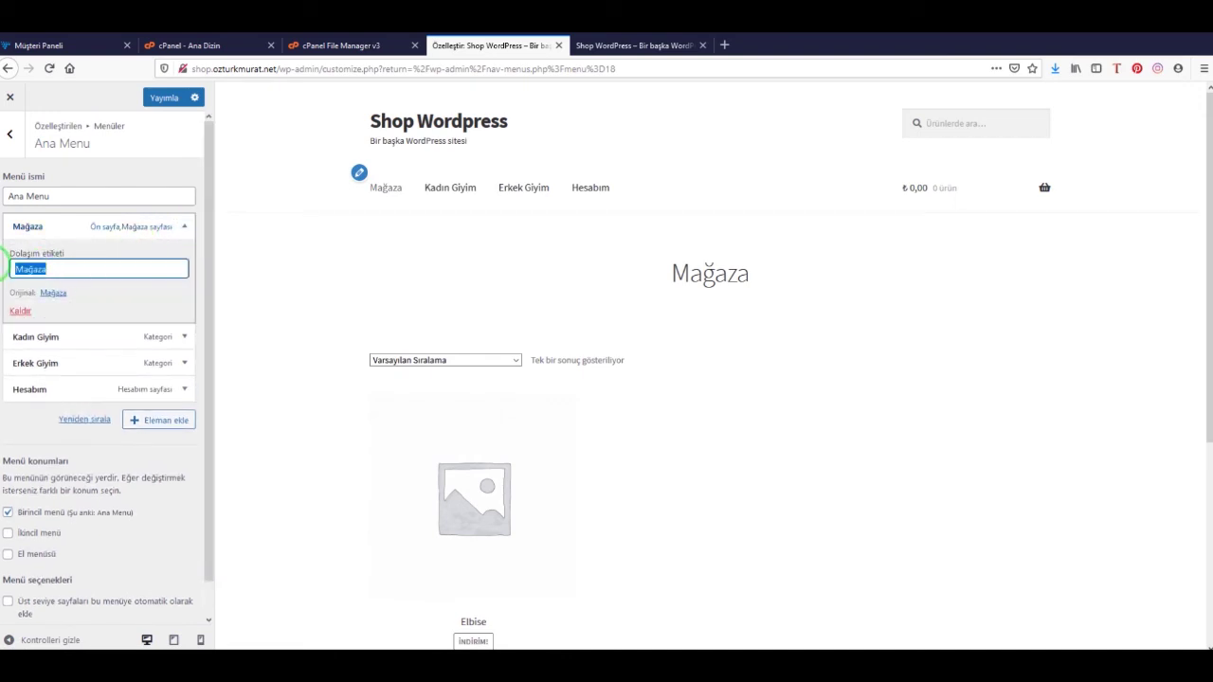
type("Anasay")
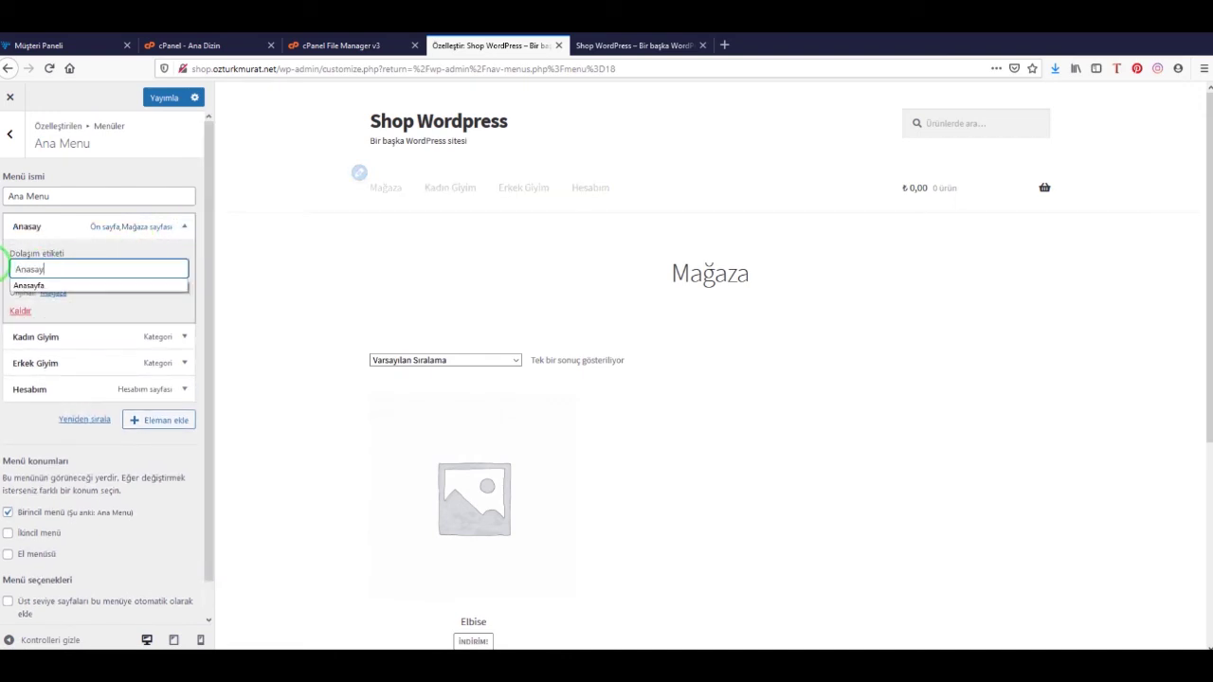
type("fa")
left_click(159, 460)
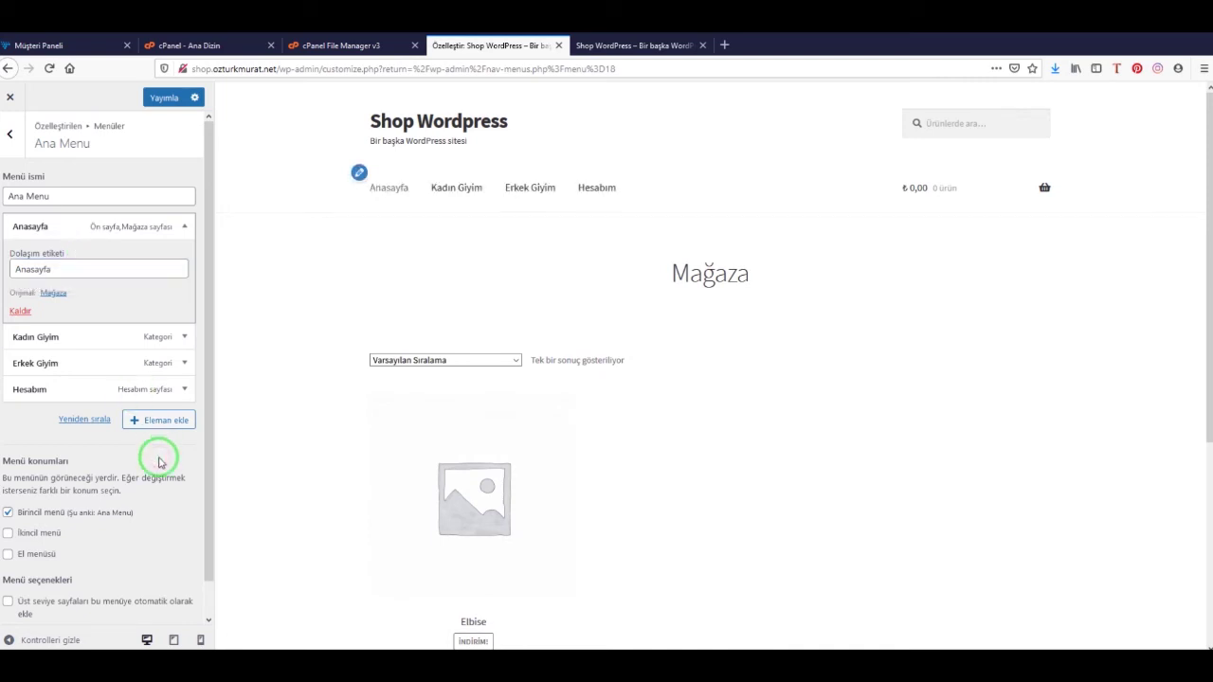
left_click(163, 99)
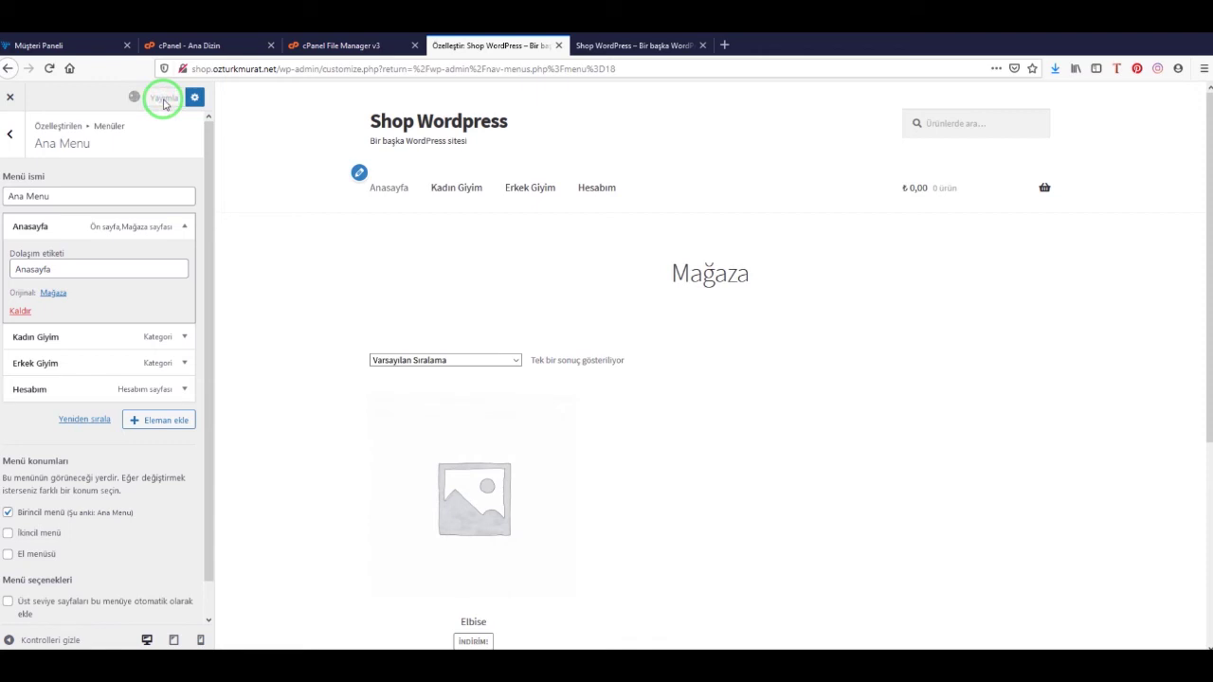
Reload the storefront to check the new header menu, then go back to the Customizer
left_click(608, 46)
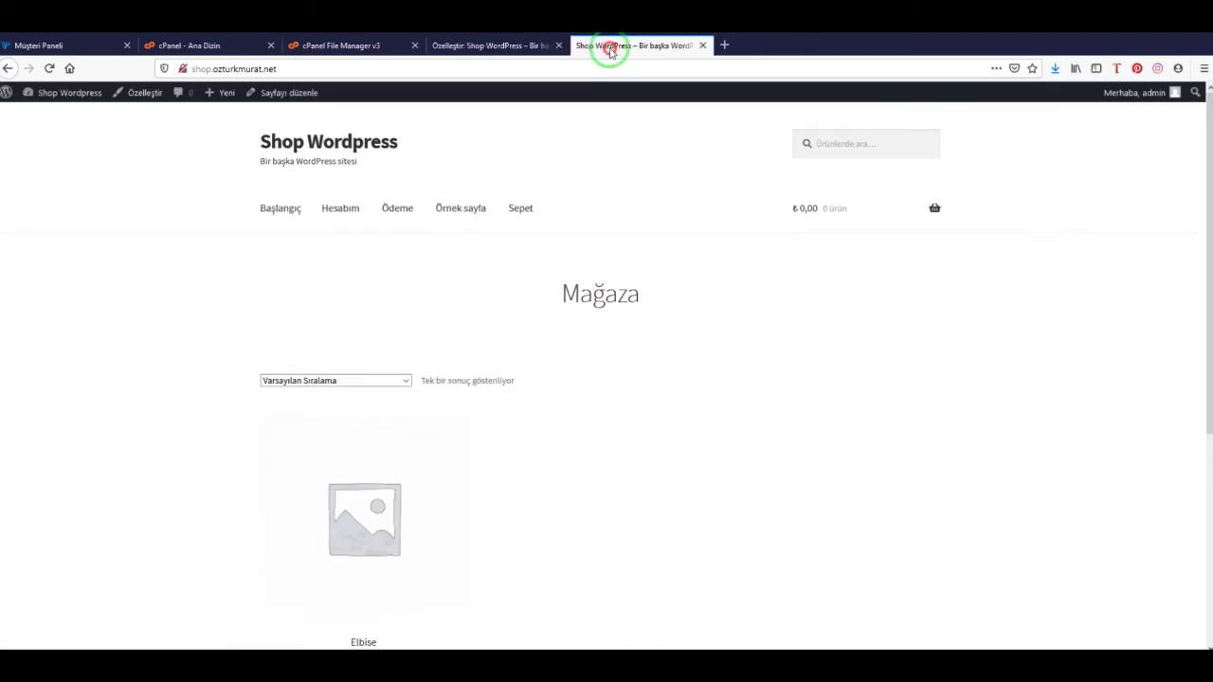
left_click(47, 67)
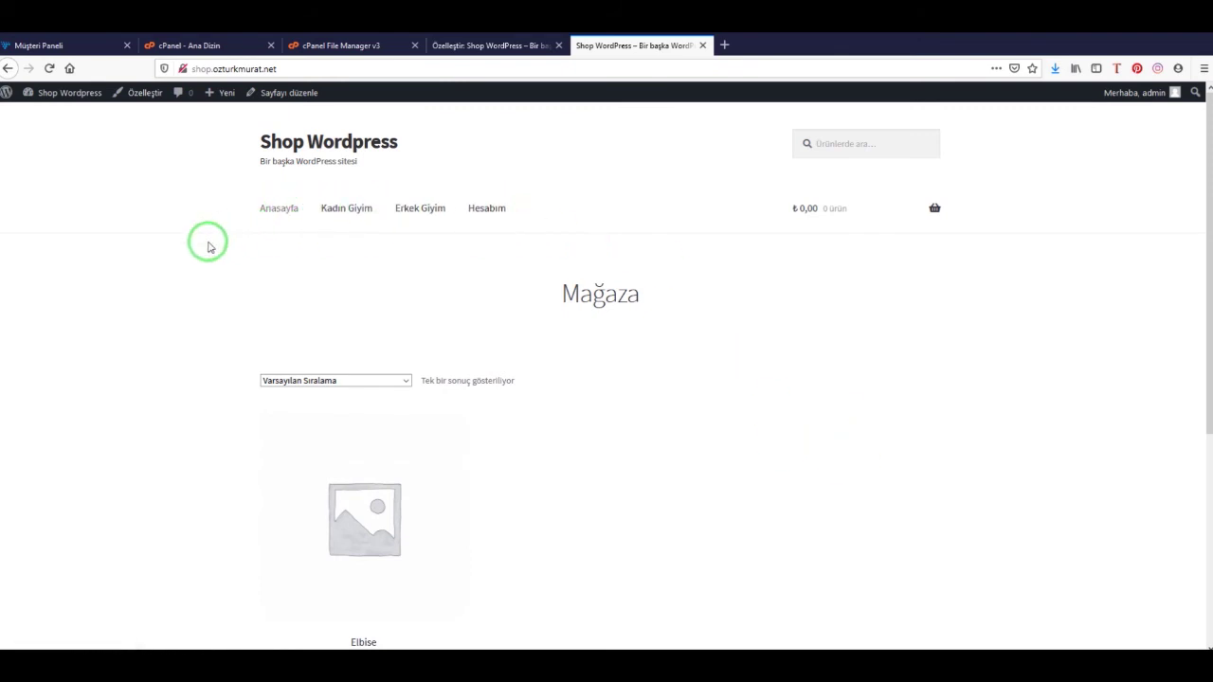
scroll(661, 355, "down", 3)
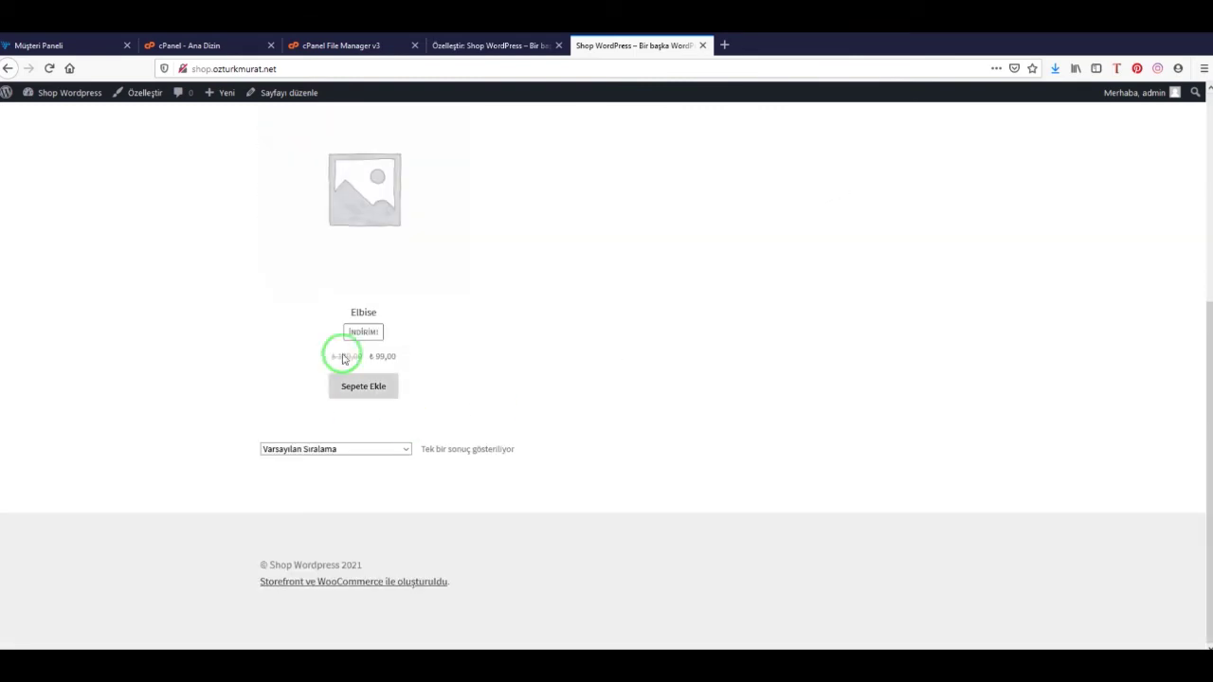
scroll(369, 313, "up", 3)
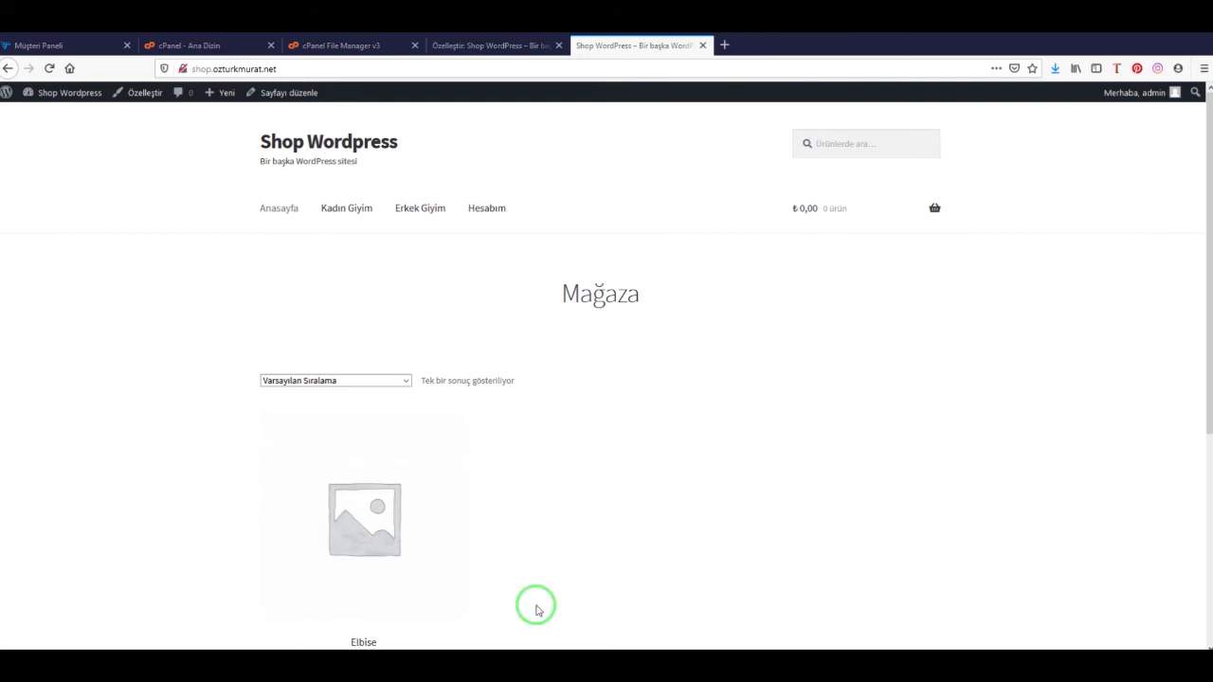
left_click(463, 47)
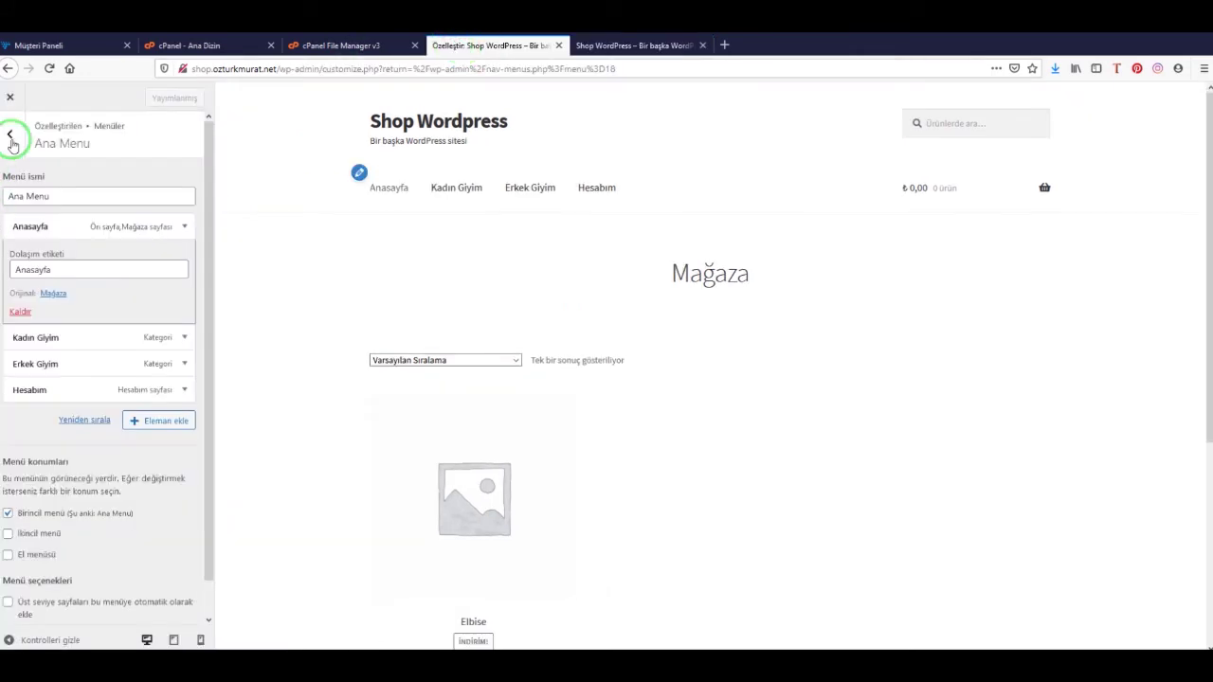
Leave the Customizer, search Add New Plugins for 'onec', then install and activate OneClick Chat to Order
left_click(10, 97)
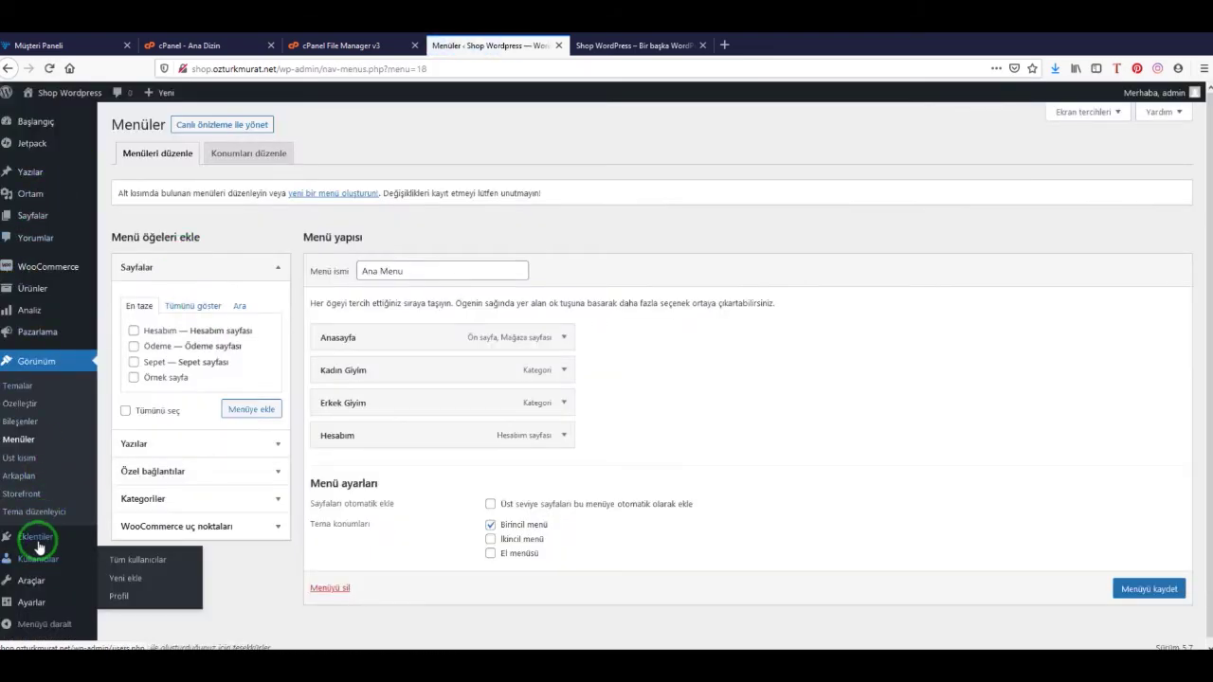
mouse_move(84, 536)
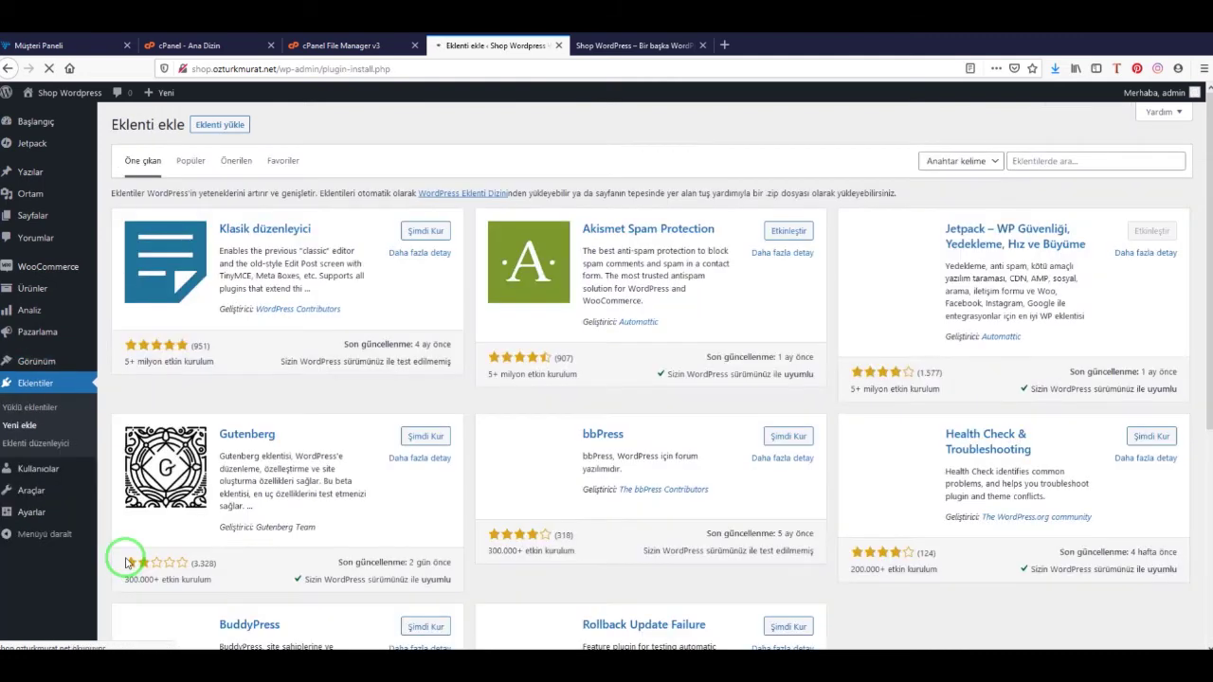
left_click(1040, 163)
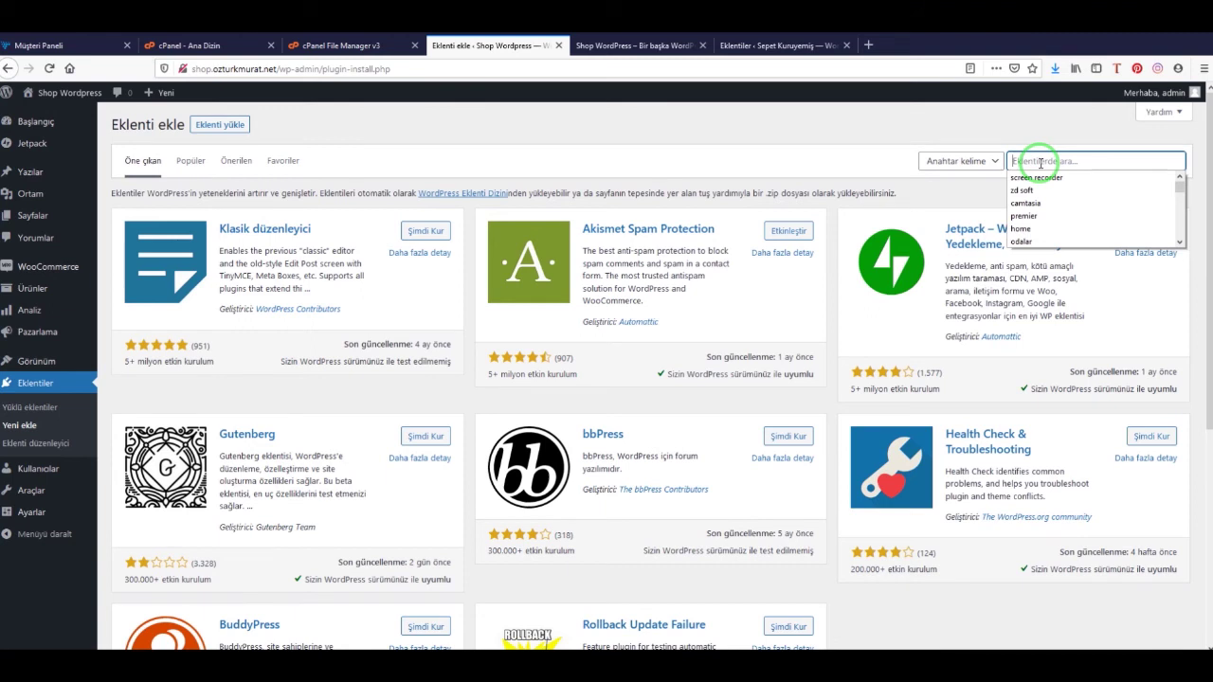
type("oneclick to chat order")
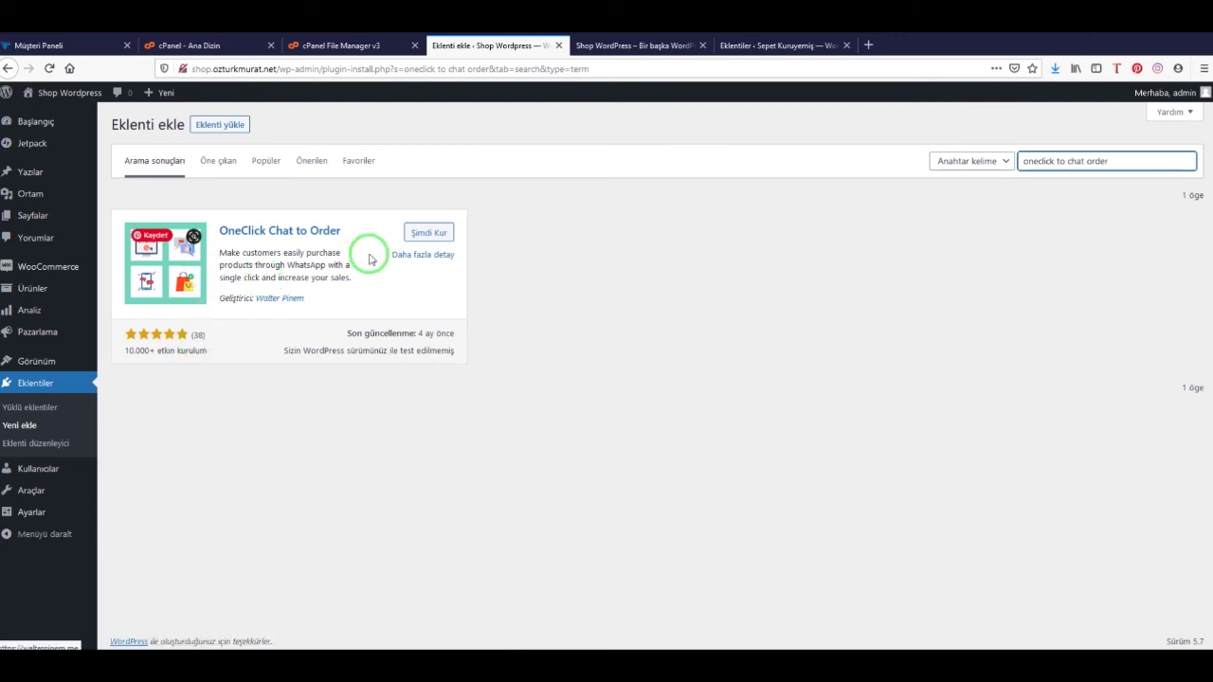
left_click(433, 232)
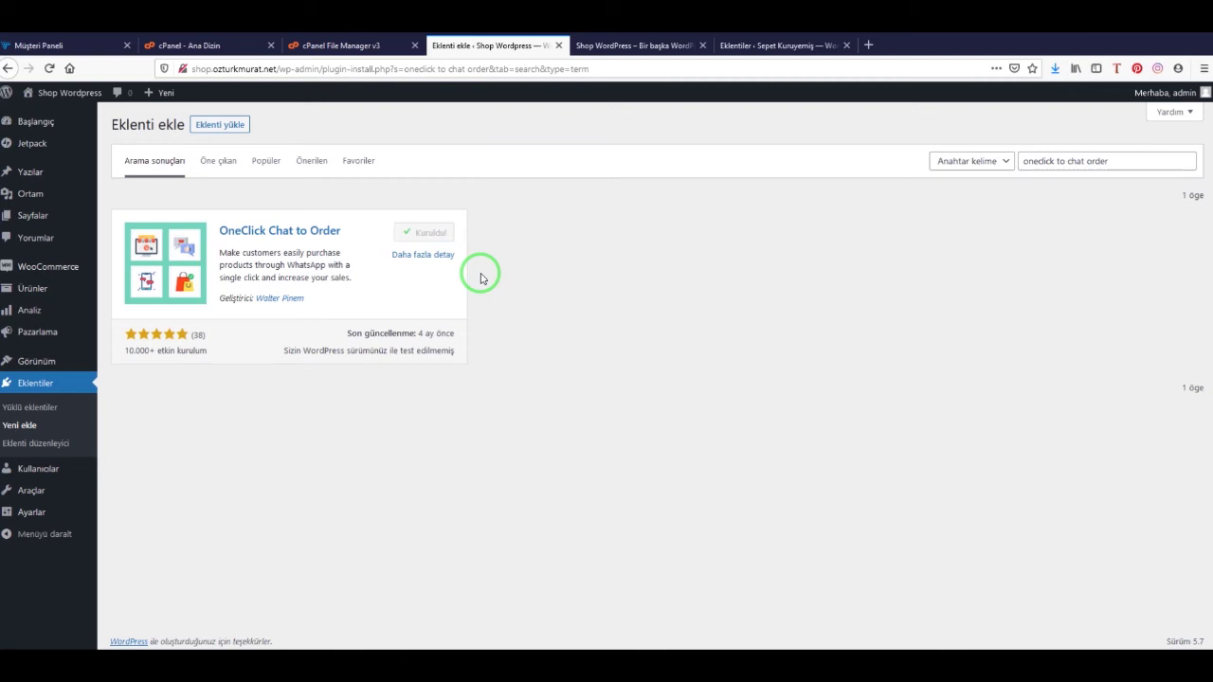
left_click(441, 237)
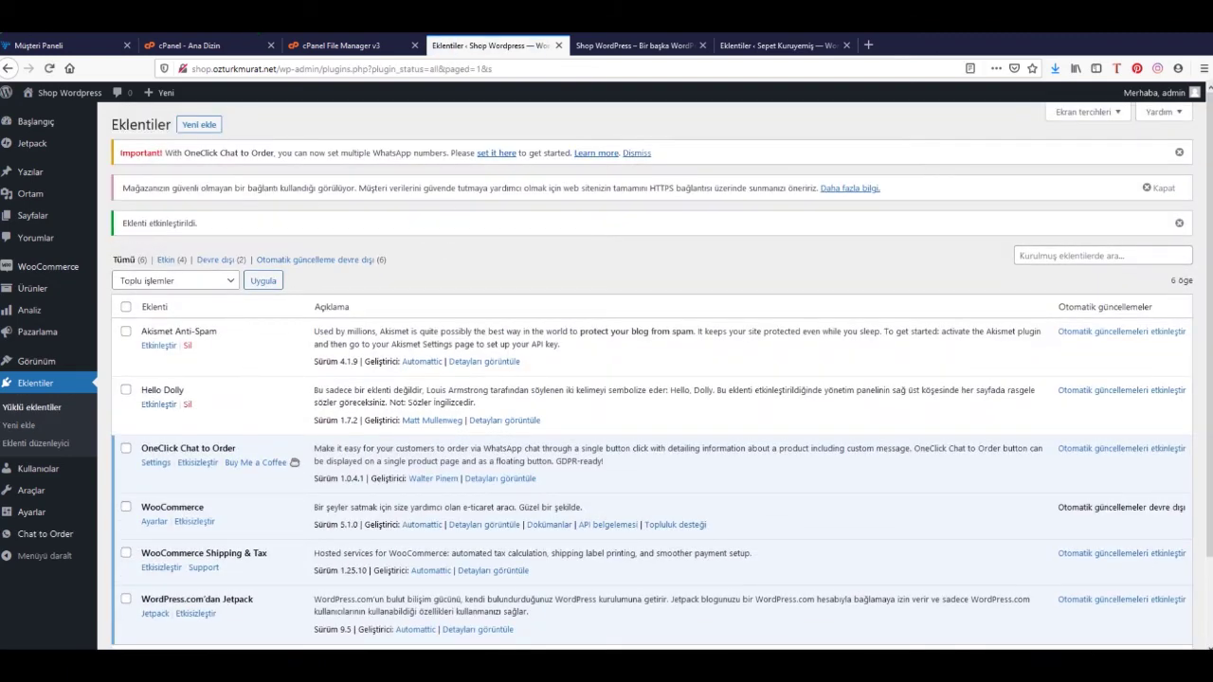
Reload and scroll the storefront shop page, then open the Chat to Order welcome page in admin
mouse_move(59, 537)
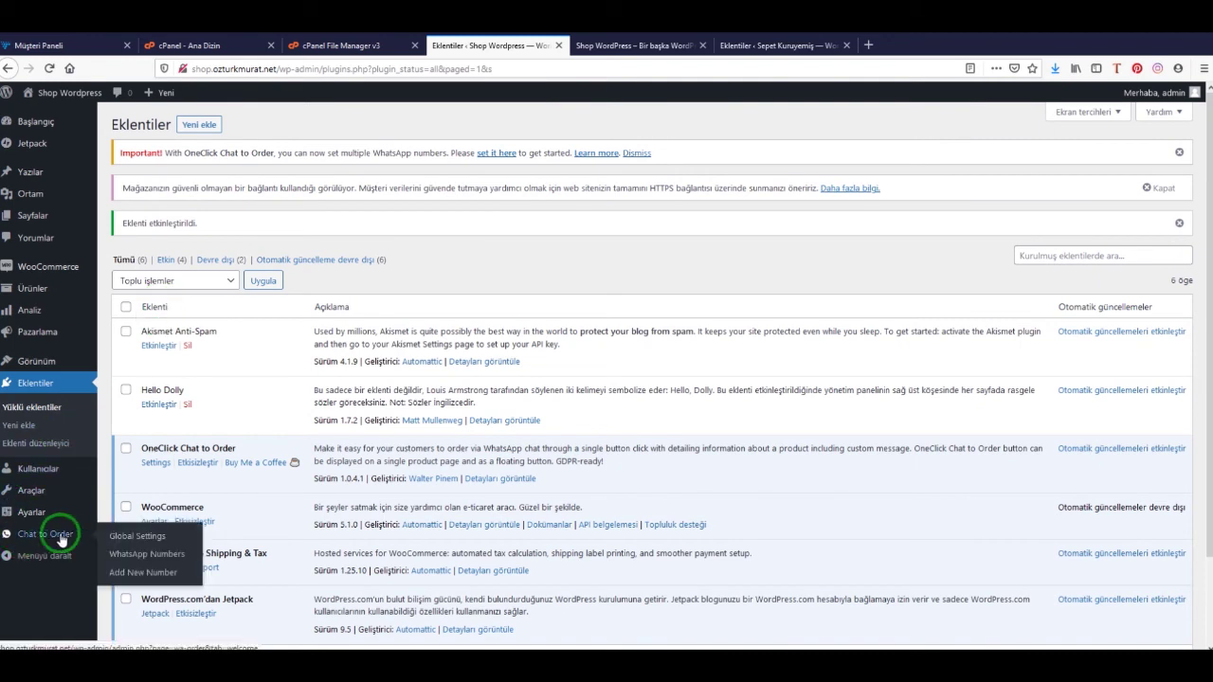
left_click(594, 54)
left_click(355, 141)
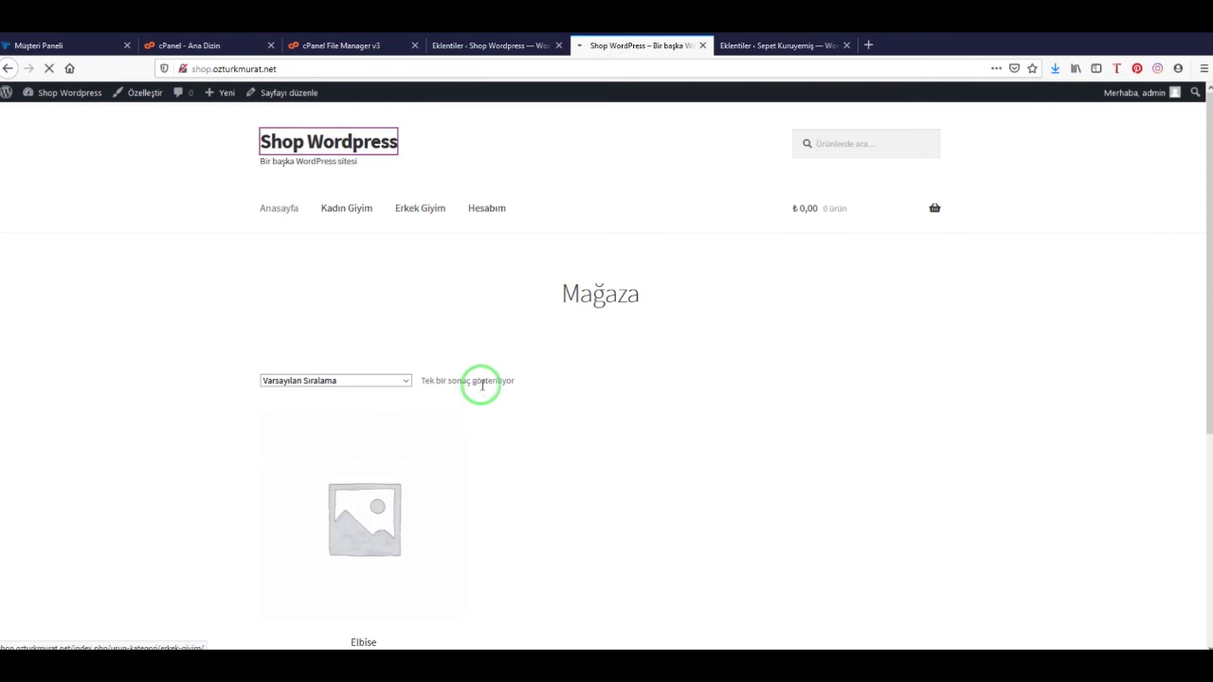
scroll(495, 436, "down", 5)
left_click(503, 46)
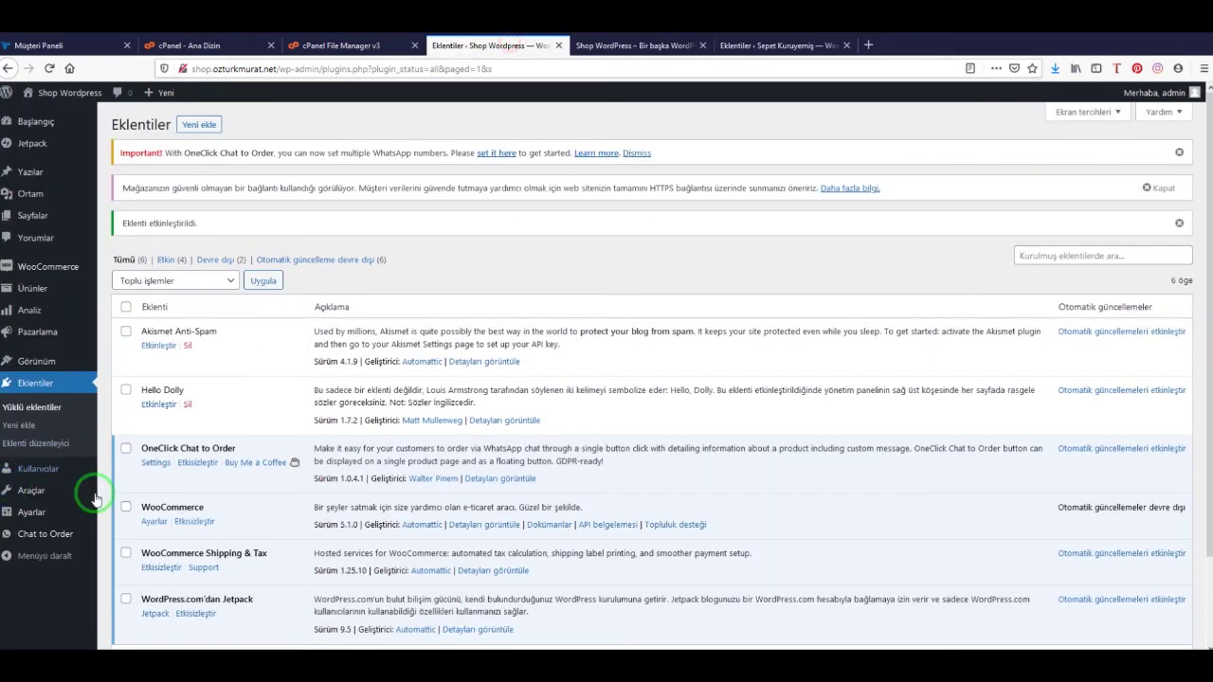
left_click(44, 538)
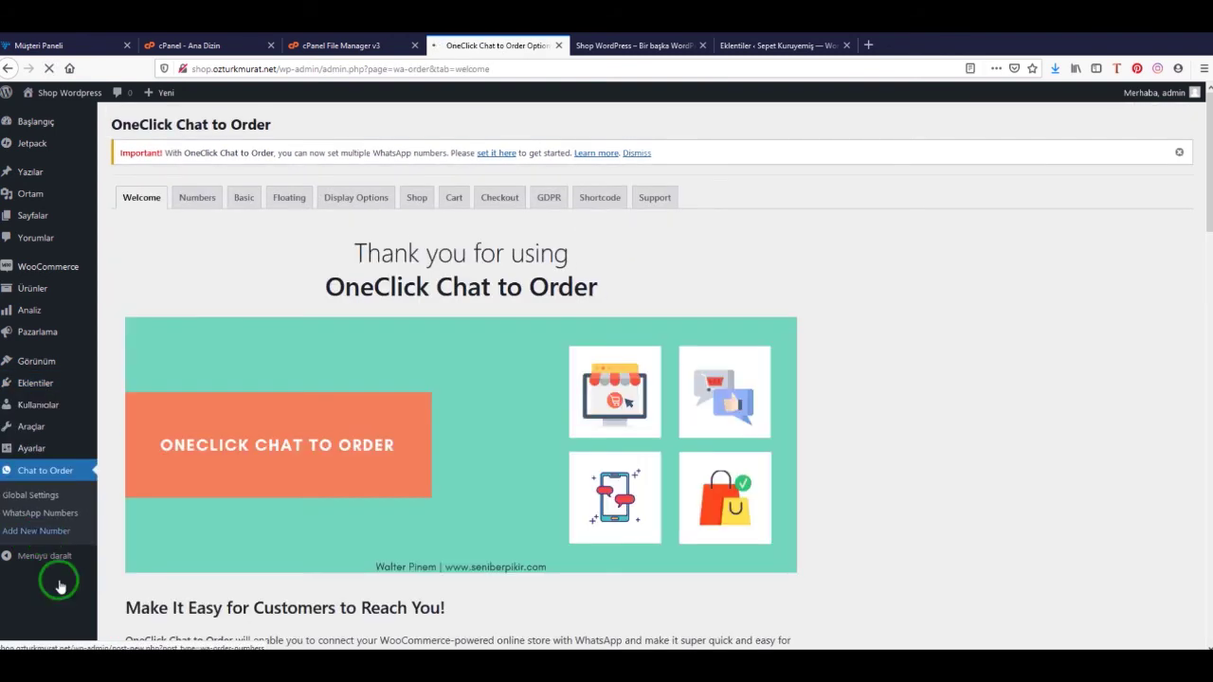
Add a new WhatsApp number entry under Numbers and publish it
scroll(241, 426, "down", 5)
scroll(281, 460, "up", 5)
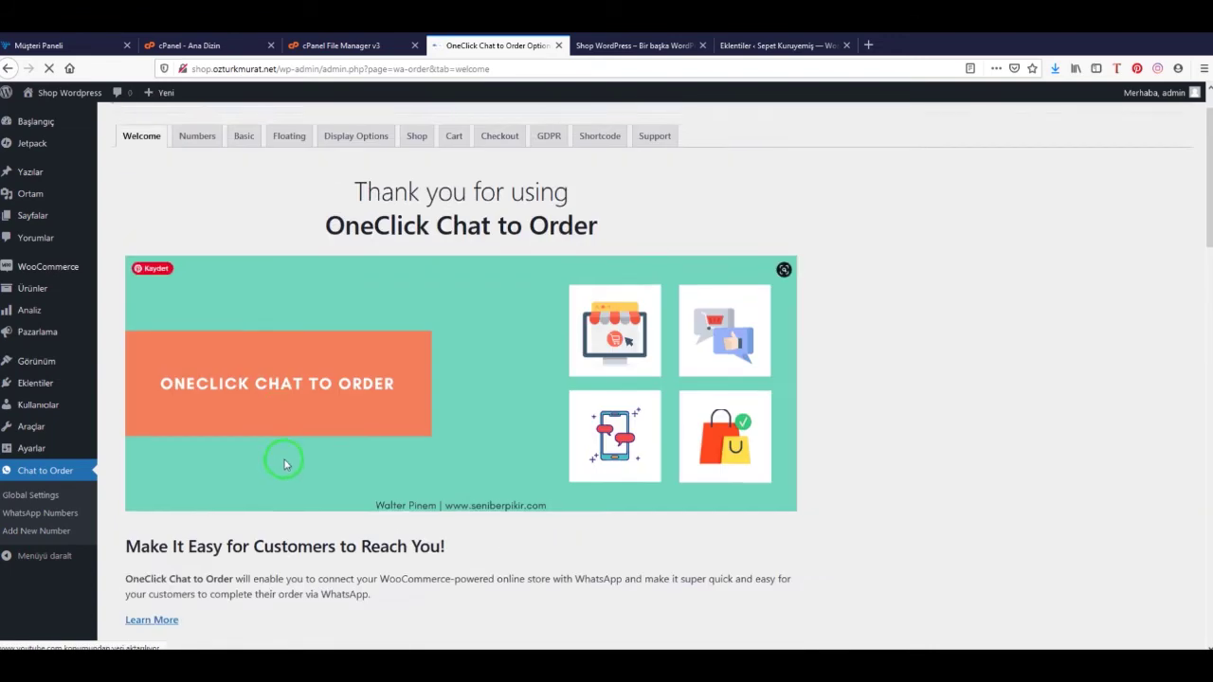
left_click(196, 206)
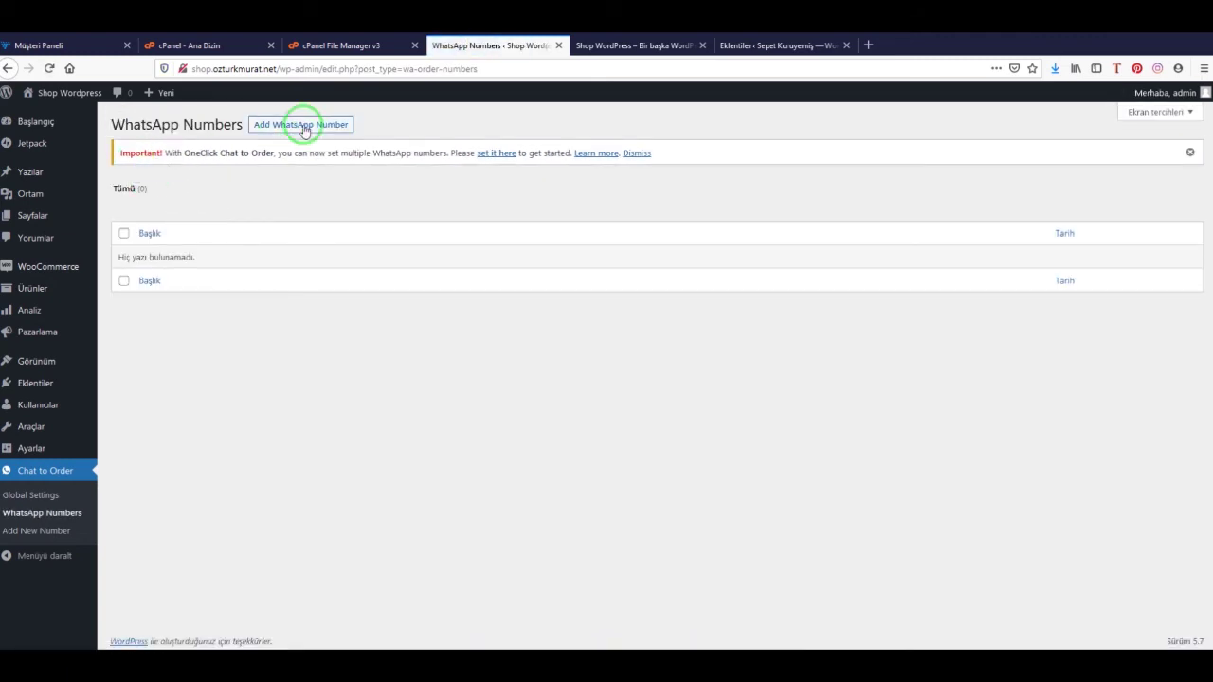
left_click(316, 126)
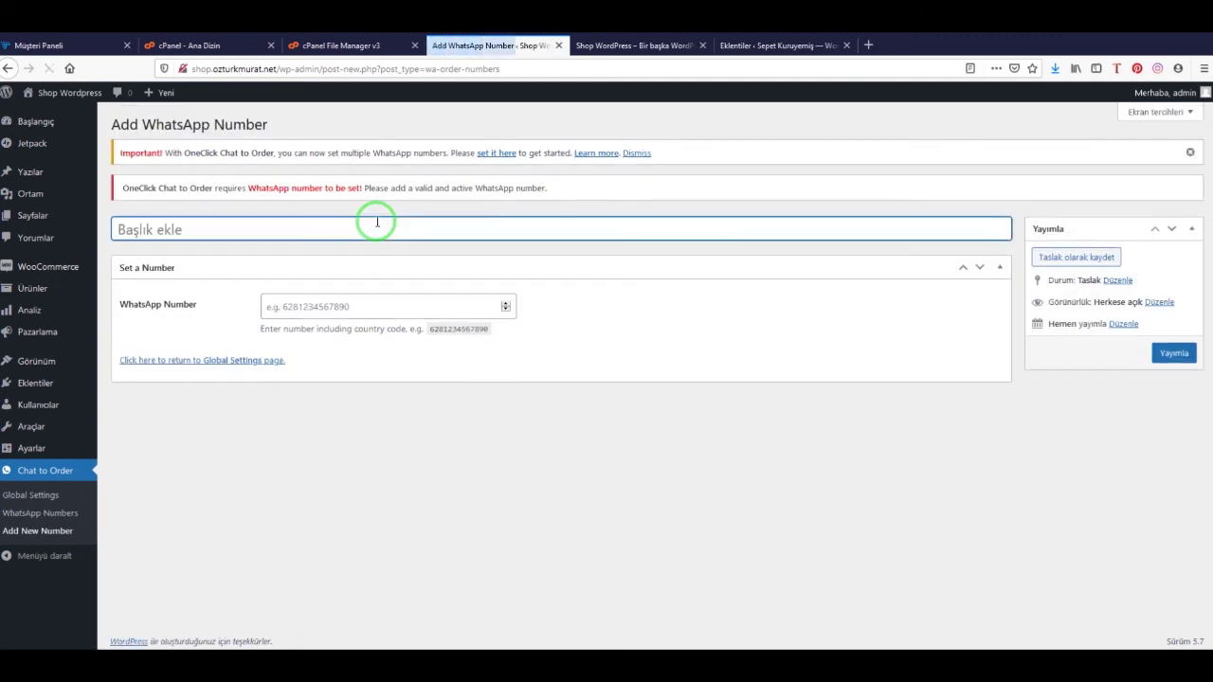
left_click(330, 306)
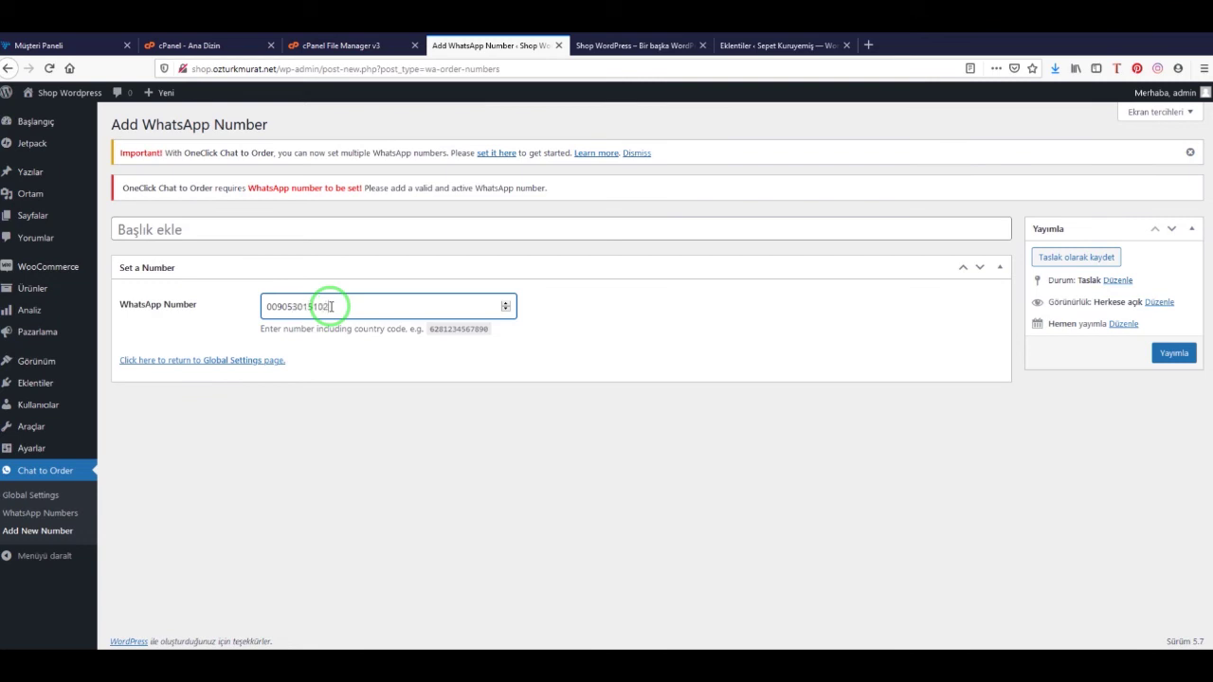
left_click(1172, 354)
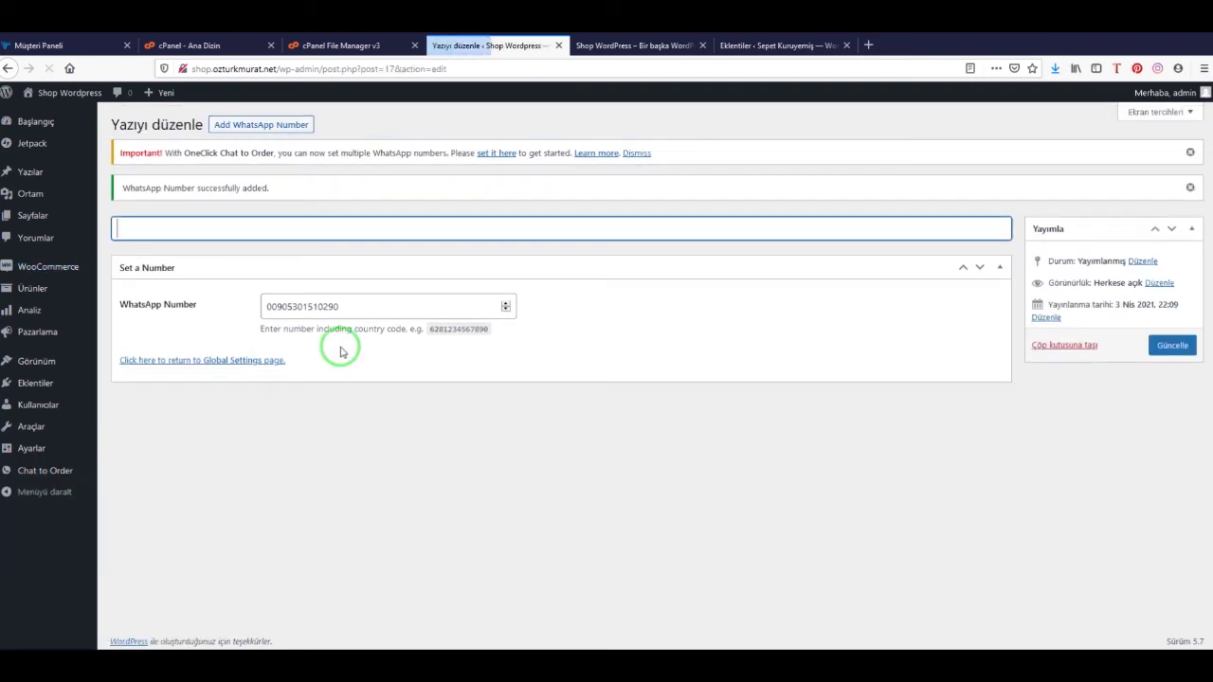
Paste the number in as the entry's title, update it, and return to Global Settings
left_click_drag(339, 306, 237, 305)
key("ctrl+c")
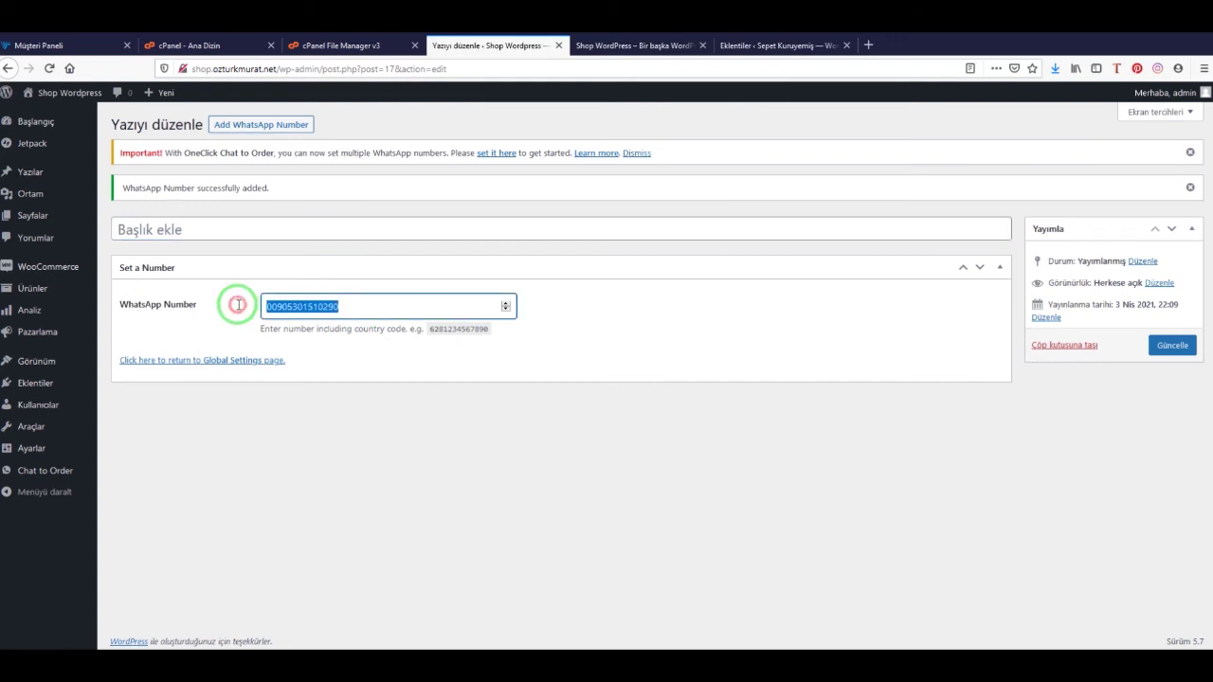
left_click(239, 231)
key("ctrl+v")
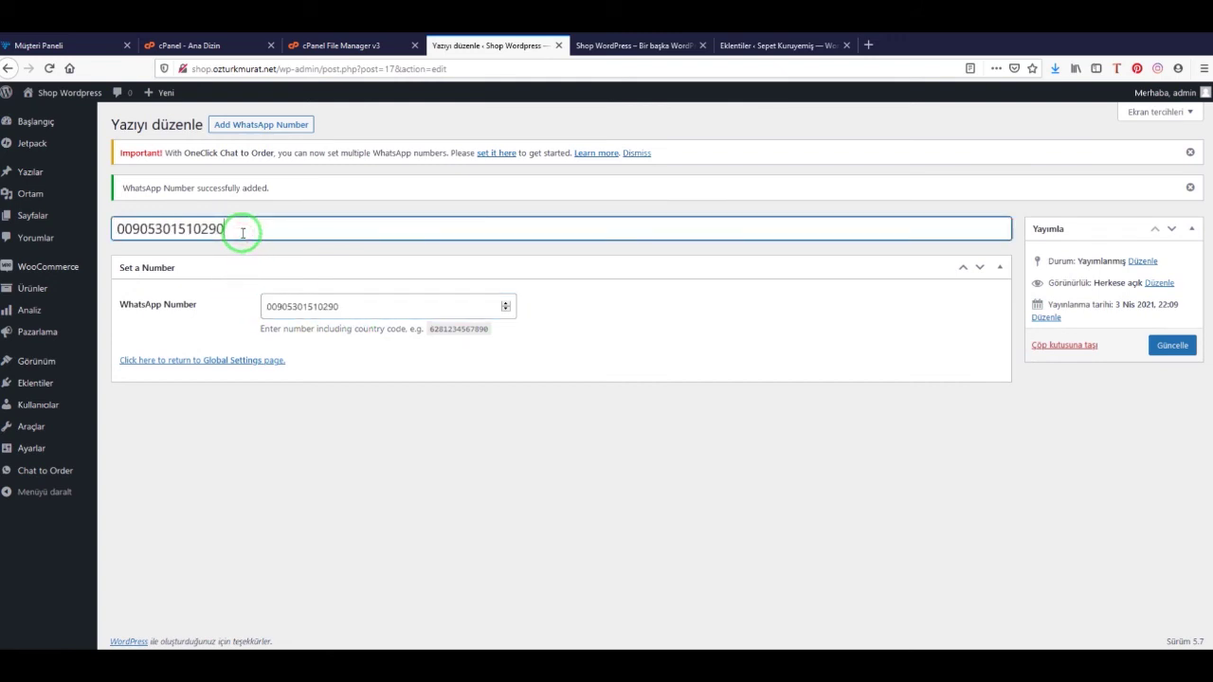
left_click(1172, 347)
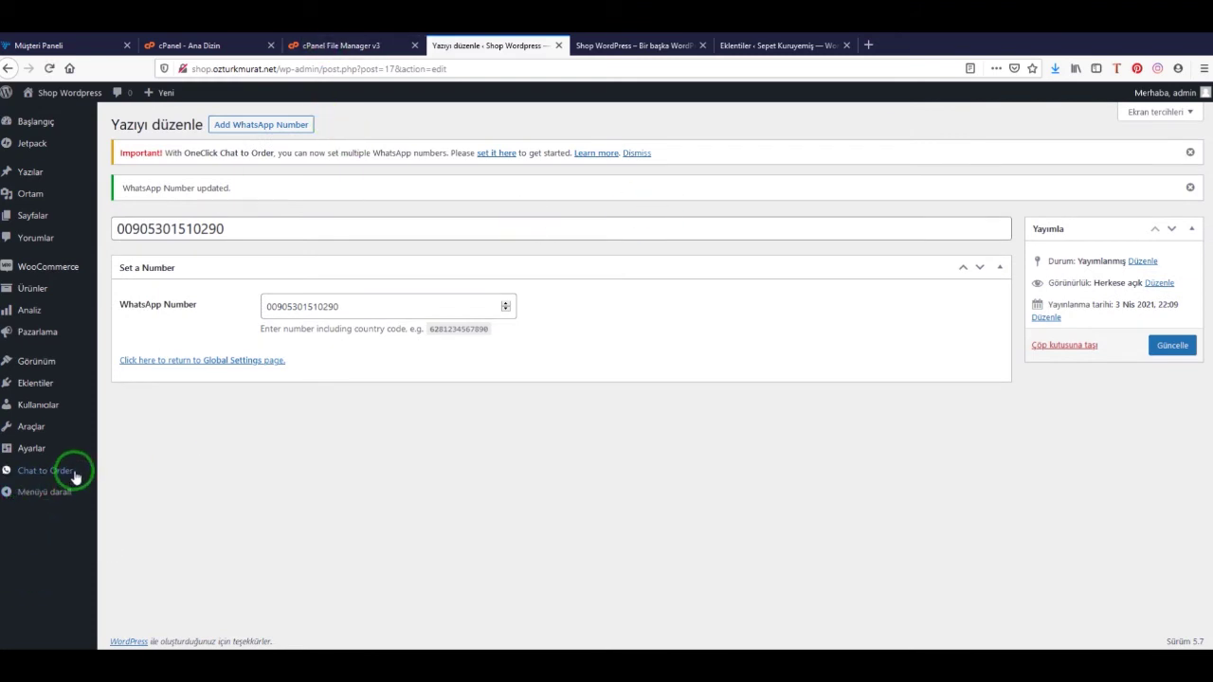
mouse_move(76, 471)
left_click(124, 475)
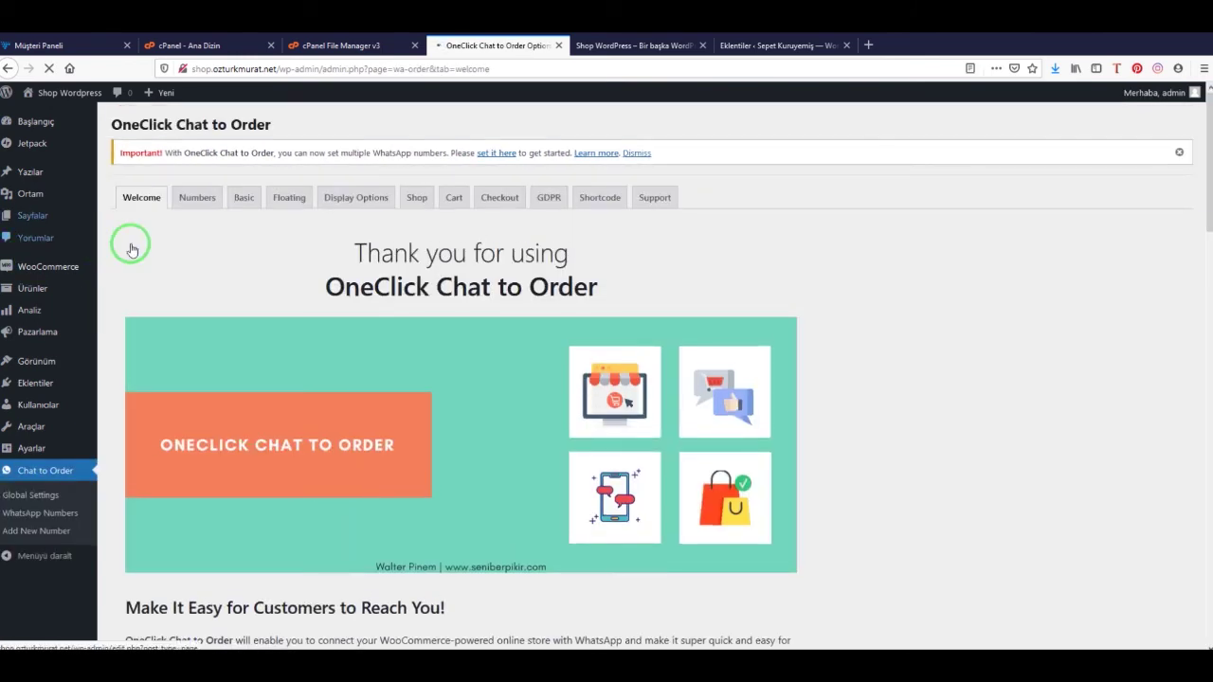
On the Basic tab, keep the web base URL and enable the single-product WhatsApp button
left_click(250, 203)
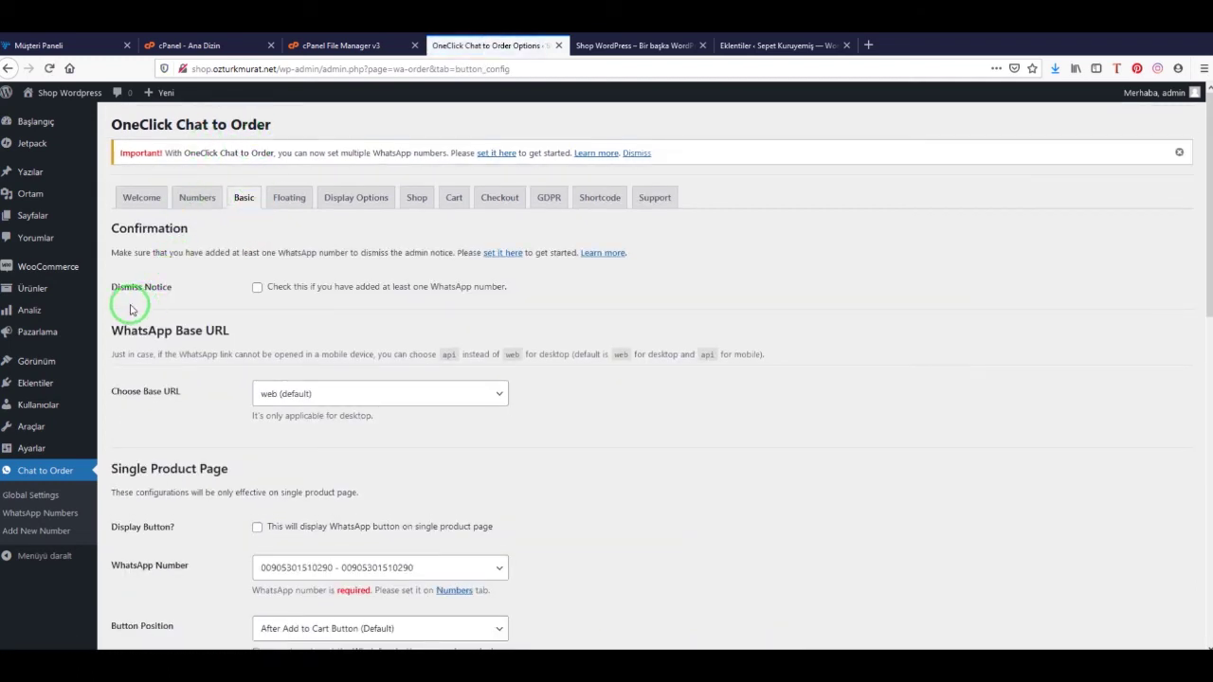
scroll(437, 278, "down", 1)
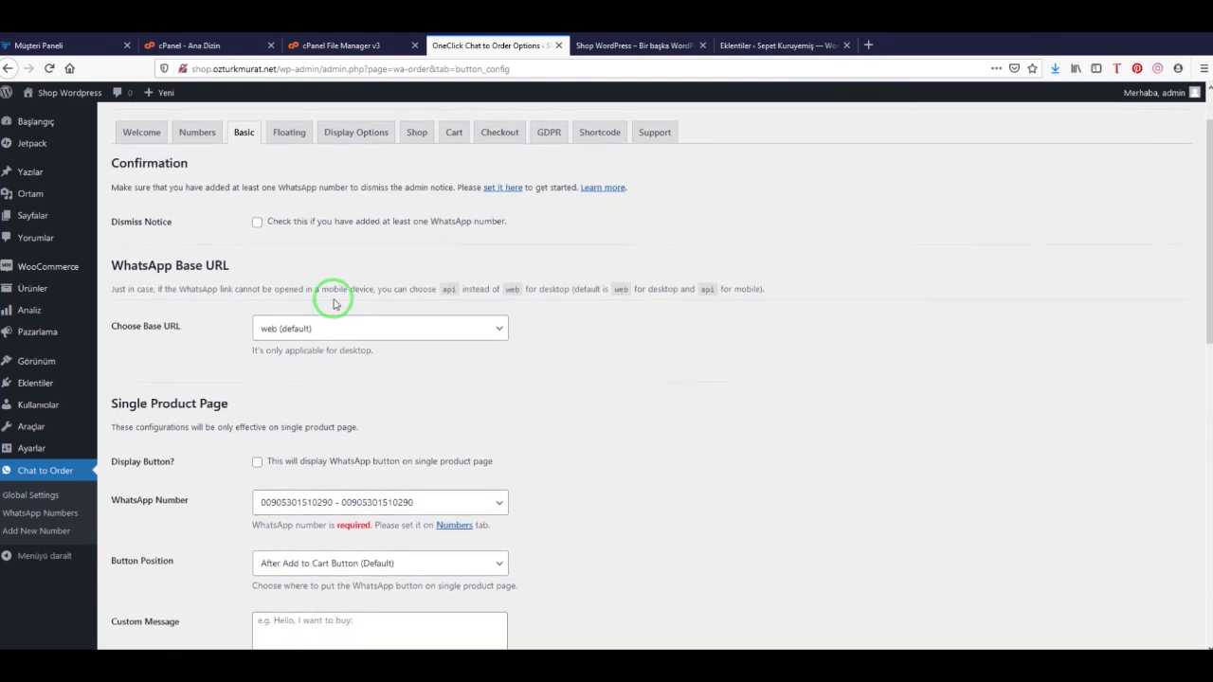
left_click(387, 326)
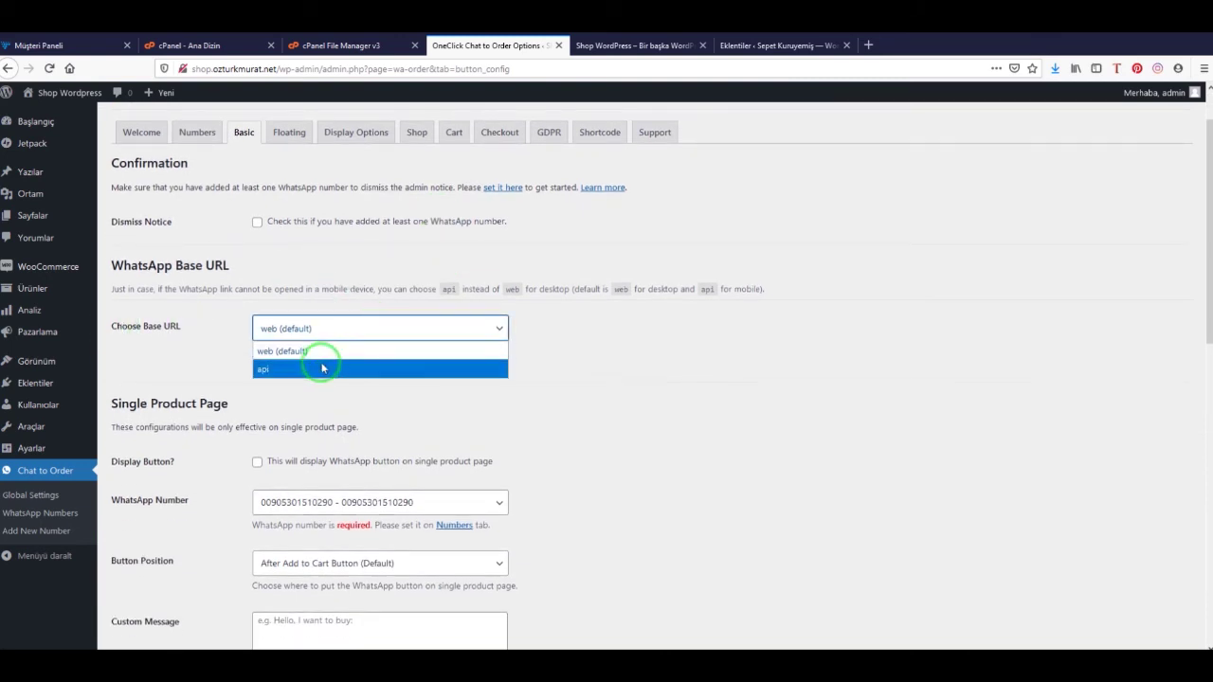
left_click(199, 334)
scroll(570, 357, "down", 3)
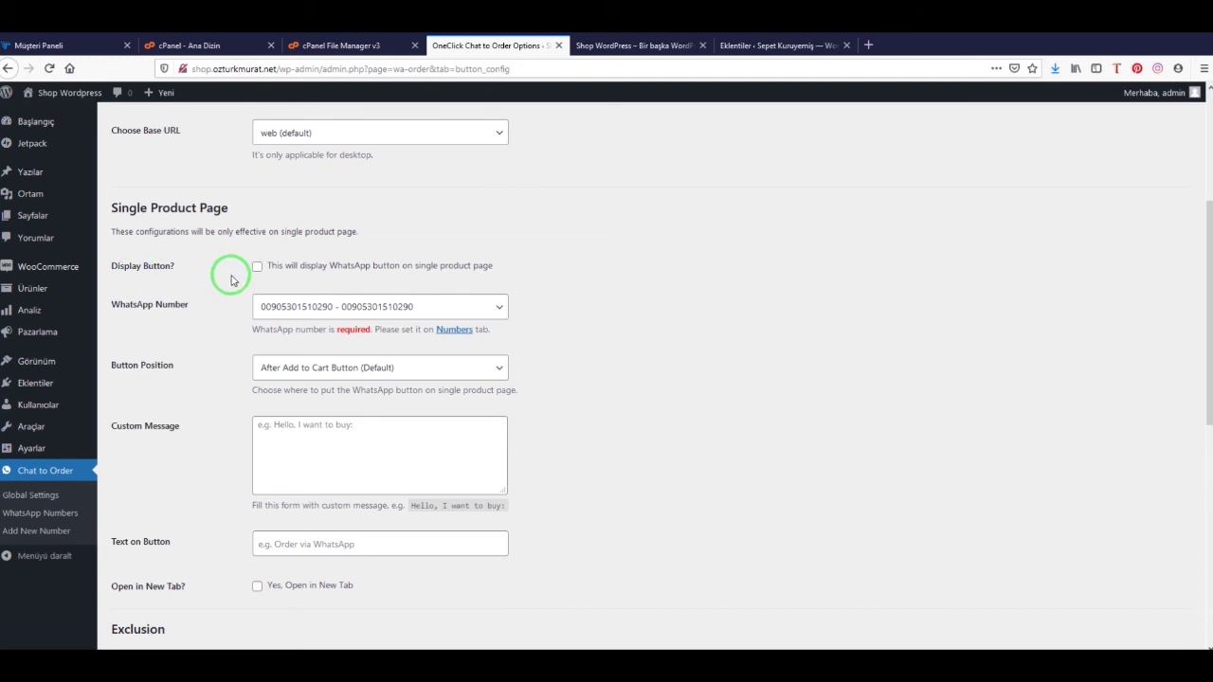
left_click(474, 308)
left_click(585, 275)
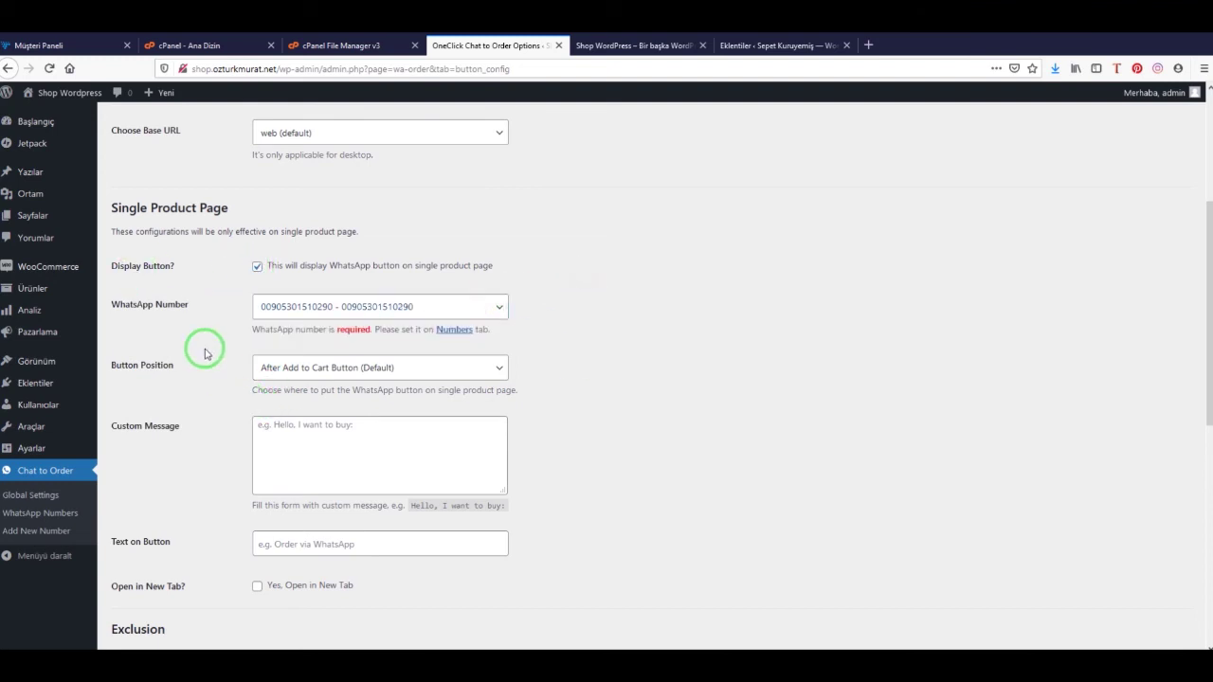
scroll(204, 349, "down", 1)
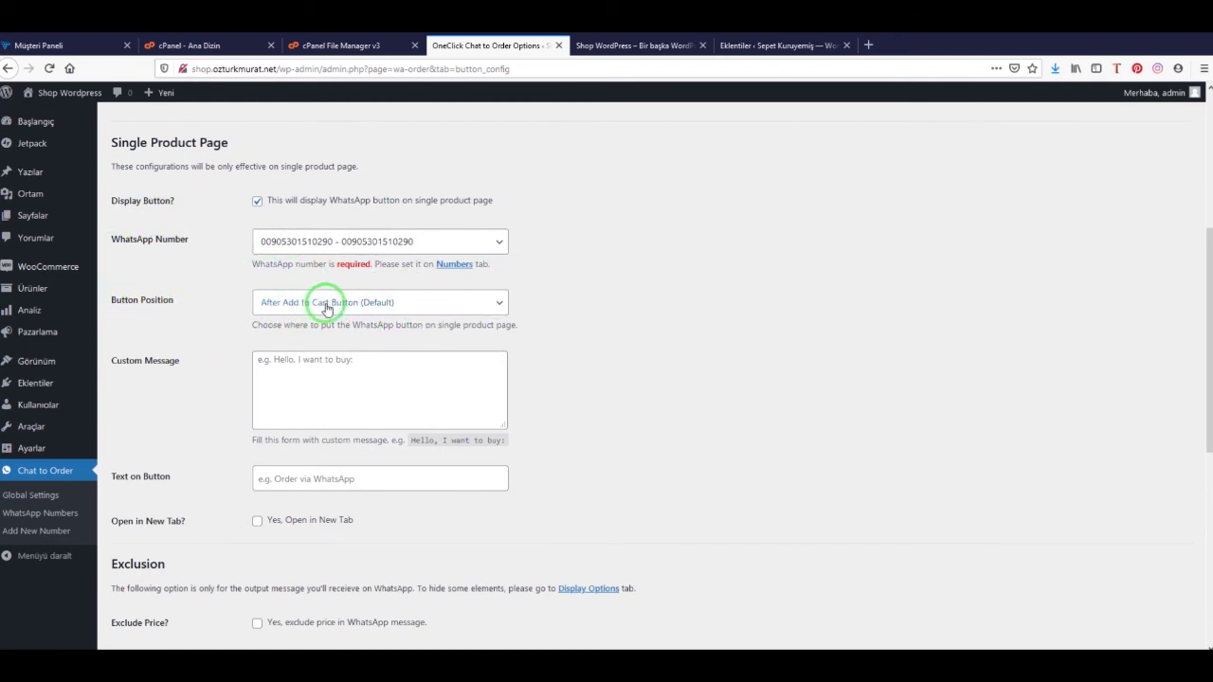
Set the custom message to 'Whatsapp Sipariş' and the button text to 'Whatsapp'
left_click(357, 360)
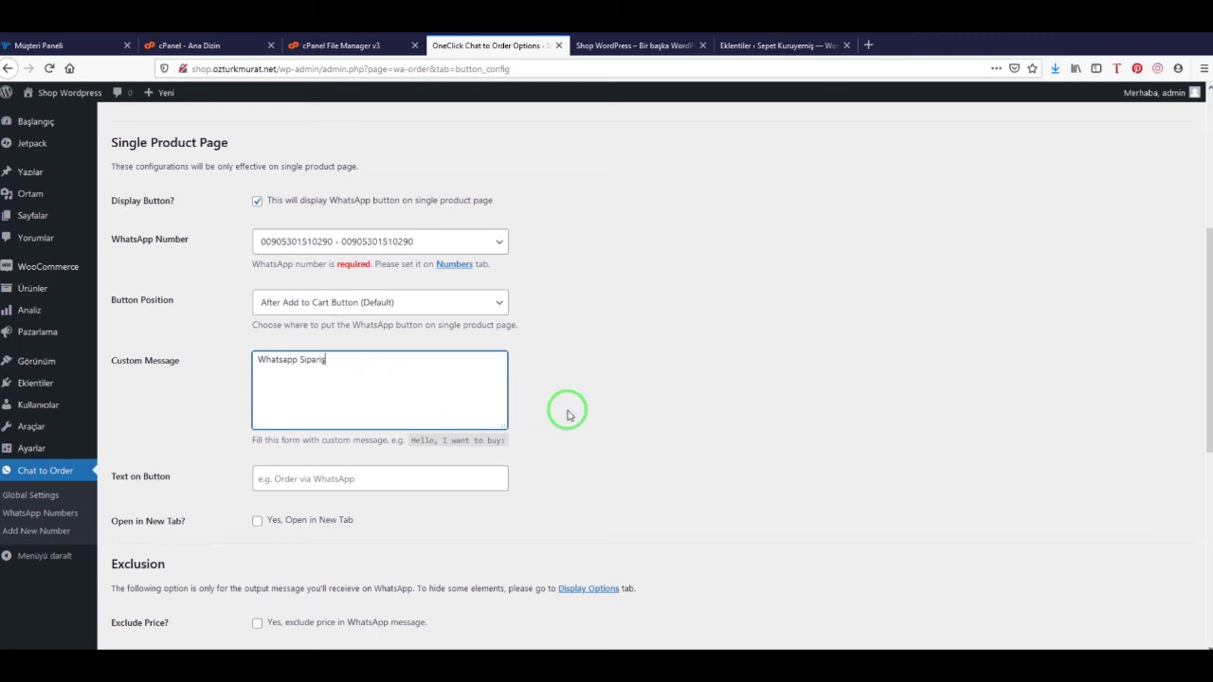
left_click(353, 479)
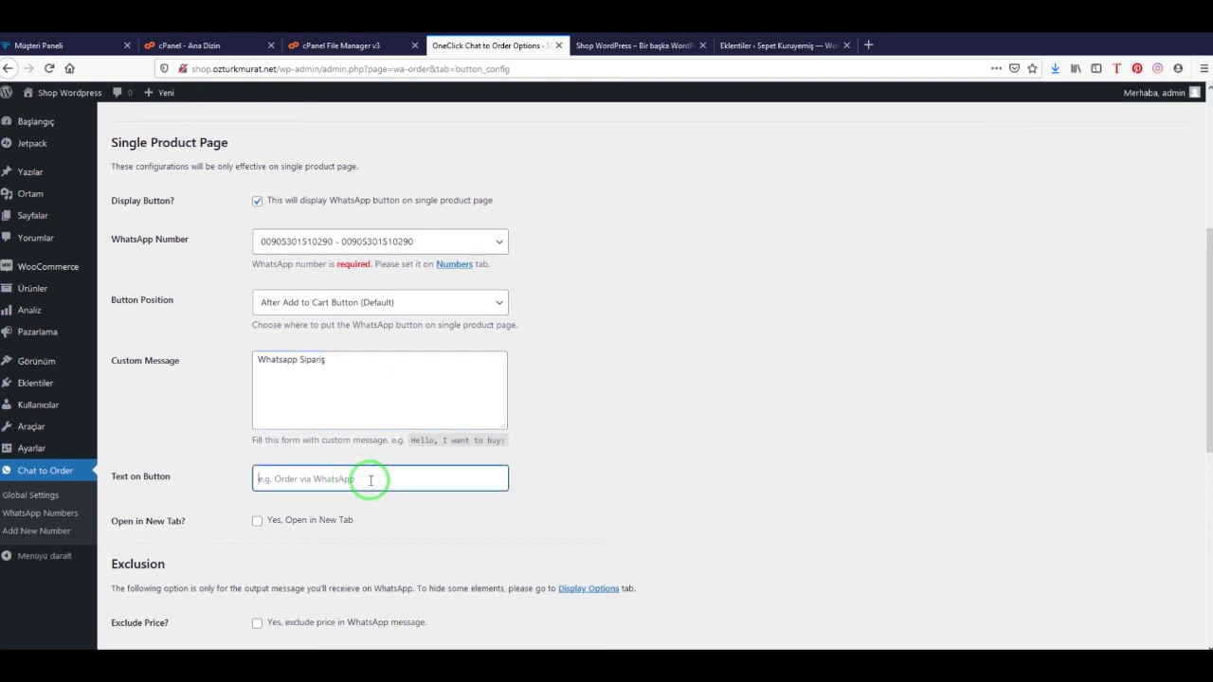
type("What")
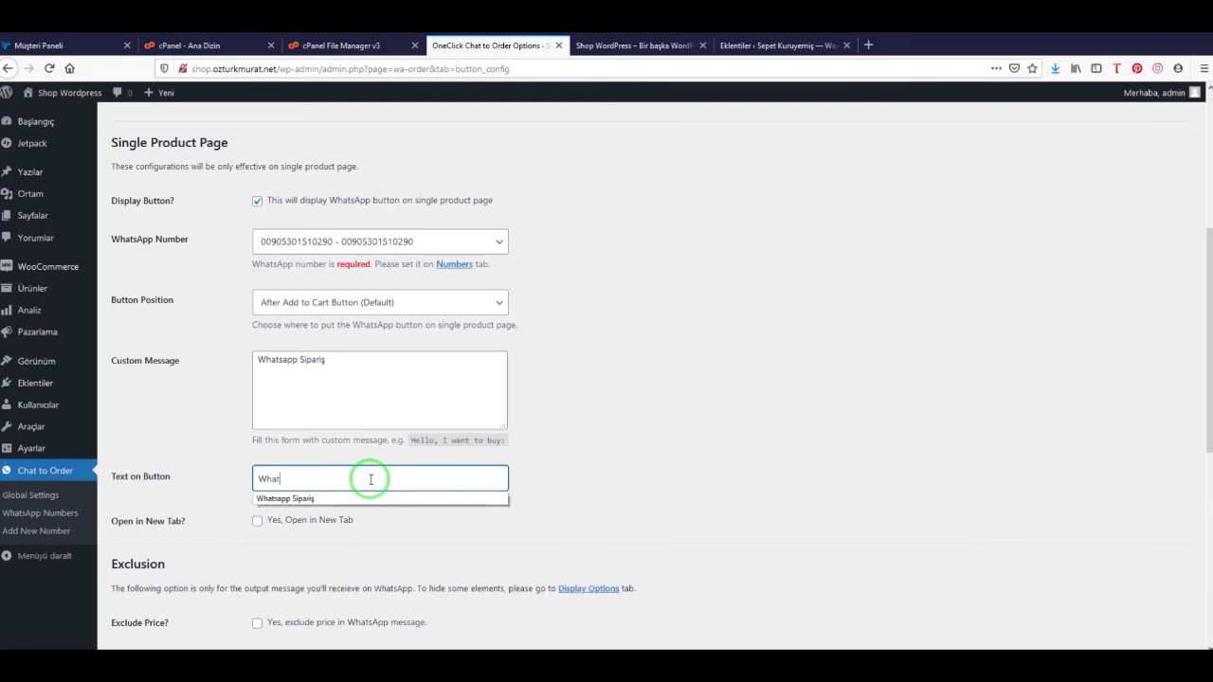
left_click(556, 453)
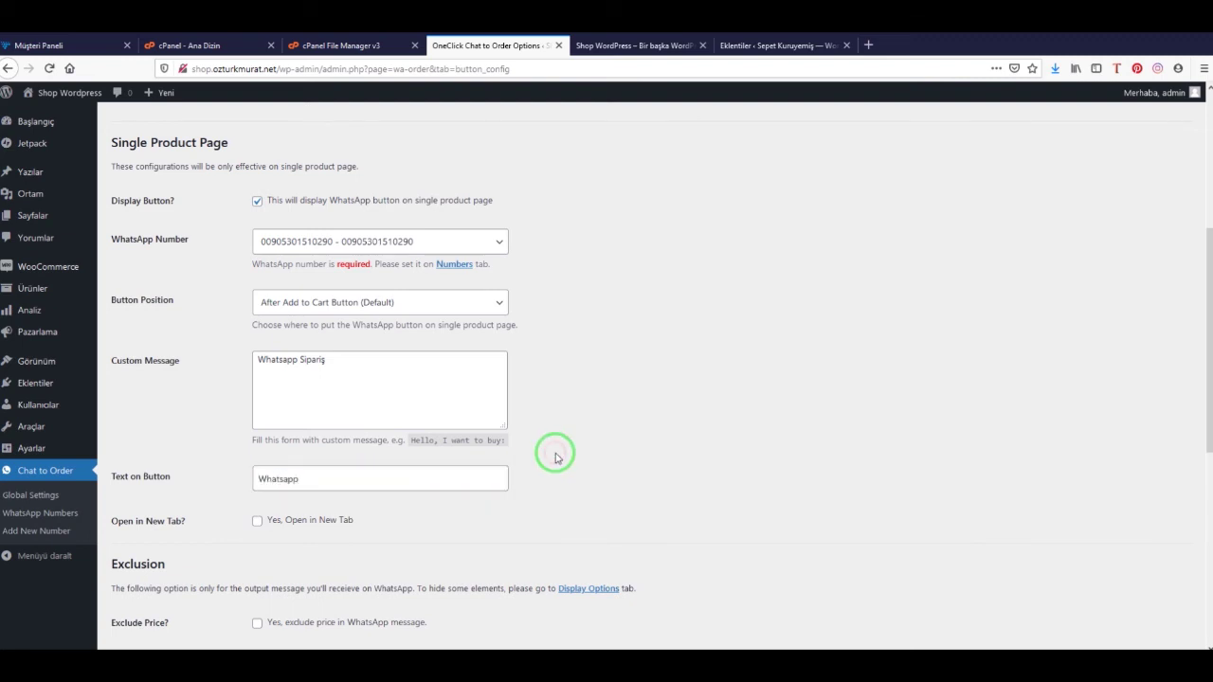
scroll(553, 453, "down", 2)
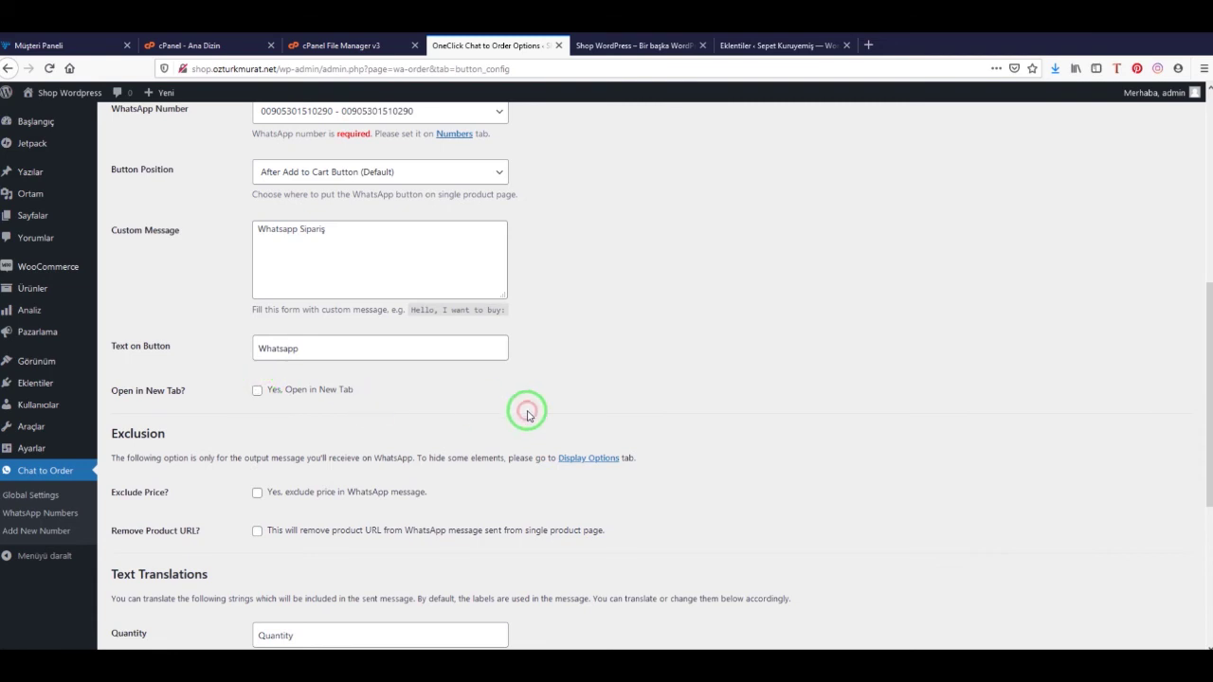
scroll(527, 413, "down", 3)
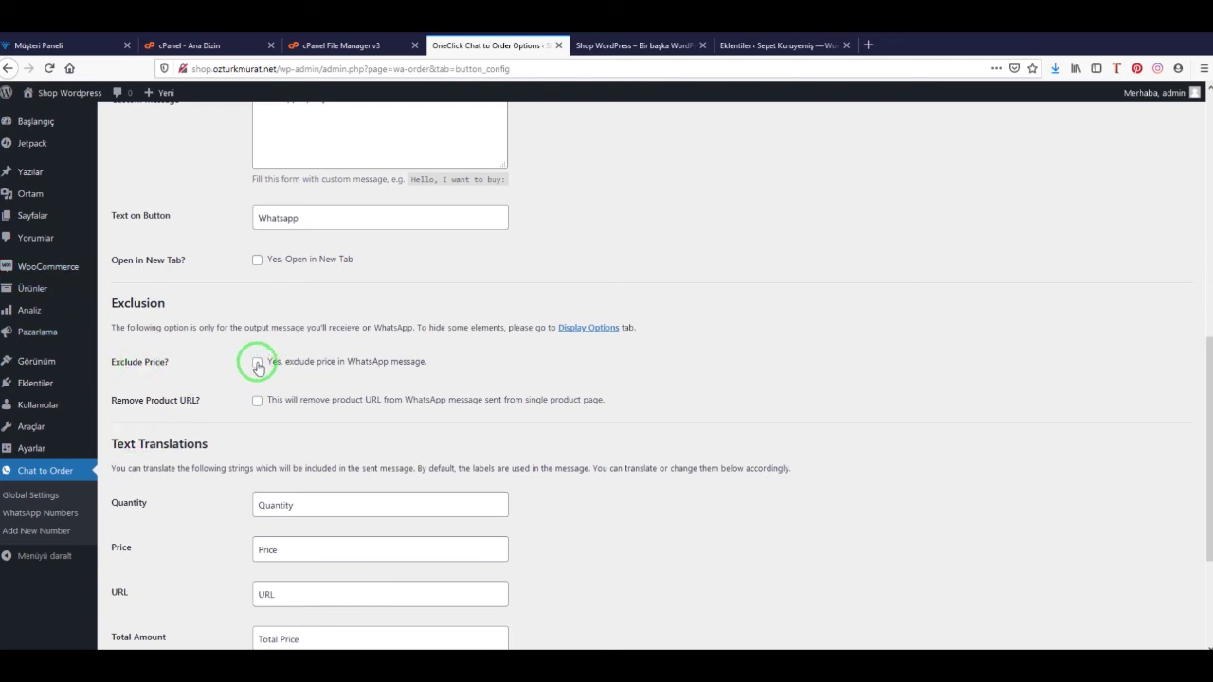
scroll(212, 466, "down", 3)
Replace the Quantity, Price and Total Price labels with Adet, Fiyat and Toplam Tutar
left_click_drag(318, 314, 248, 321)
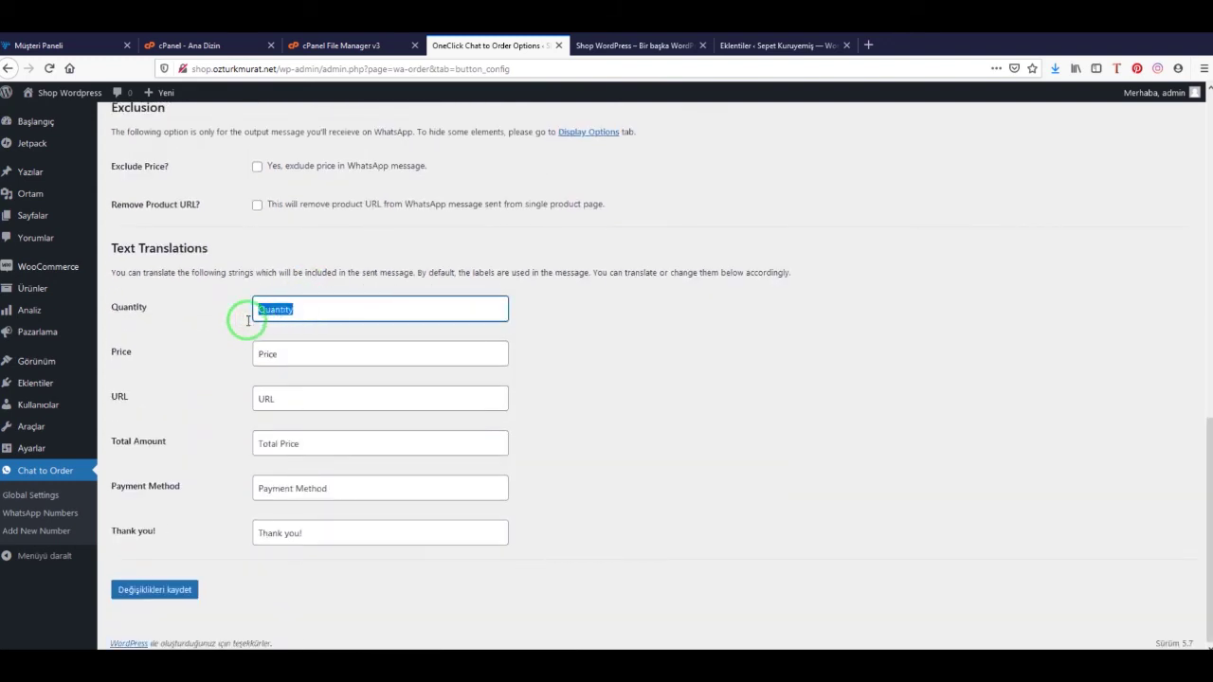
type("Adet")
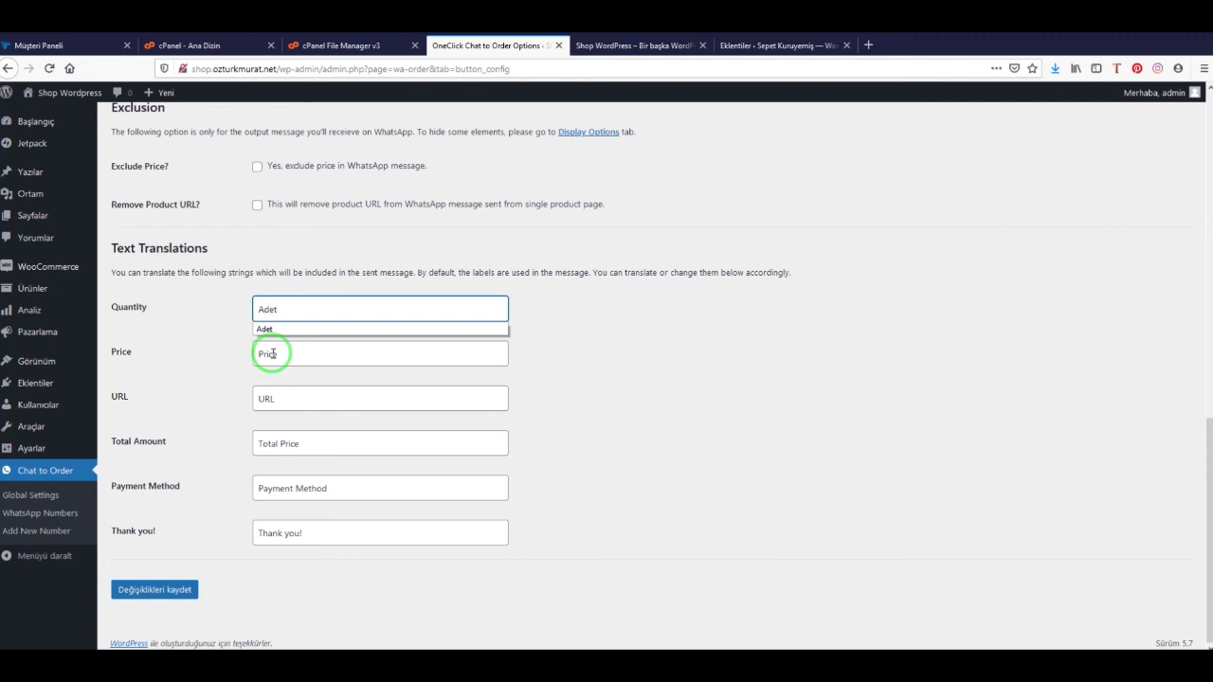
double_click(270, 353)
type("Fiyat")
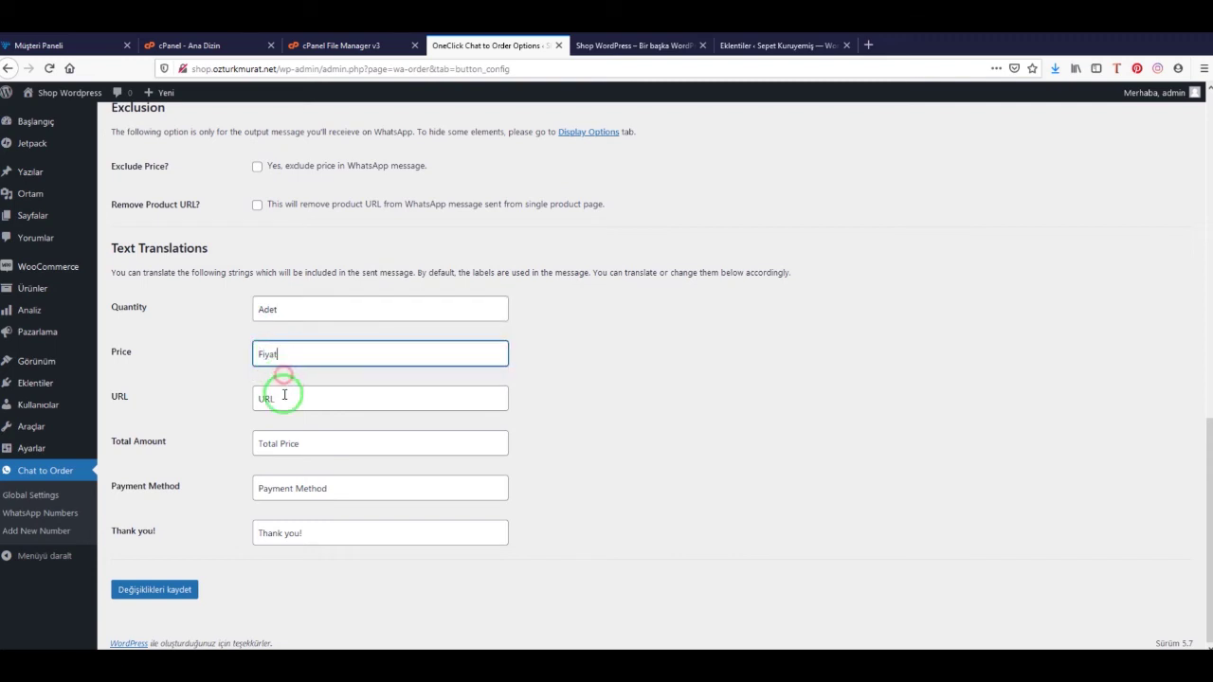
left_click(295, 441)
double_click(296, 442)
type("T")
left_click(290, 465)
Change the Payment Method and Thank you! labels to Ödeme and Teşekkürler
left_click_drag(319, 490, 213, 505)
key("BackSpace")
left_click(316, 496)
left_click(306, 504)
left_click(320, 536)
triple_click(319, 536)
left_click(319, 536)
left_click_drag(365, 535, 225, 546)
key("BackSpace")
left_click(306, 551)
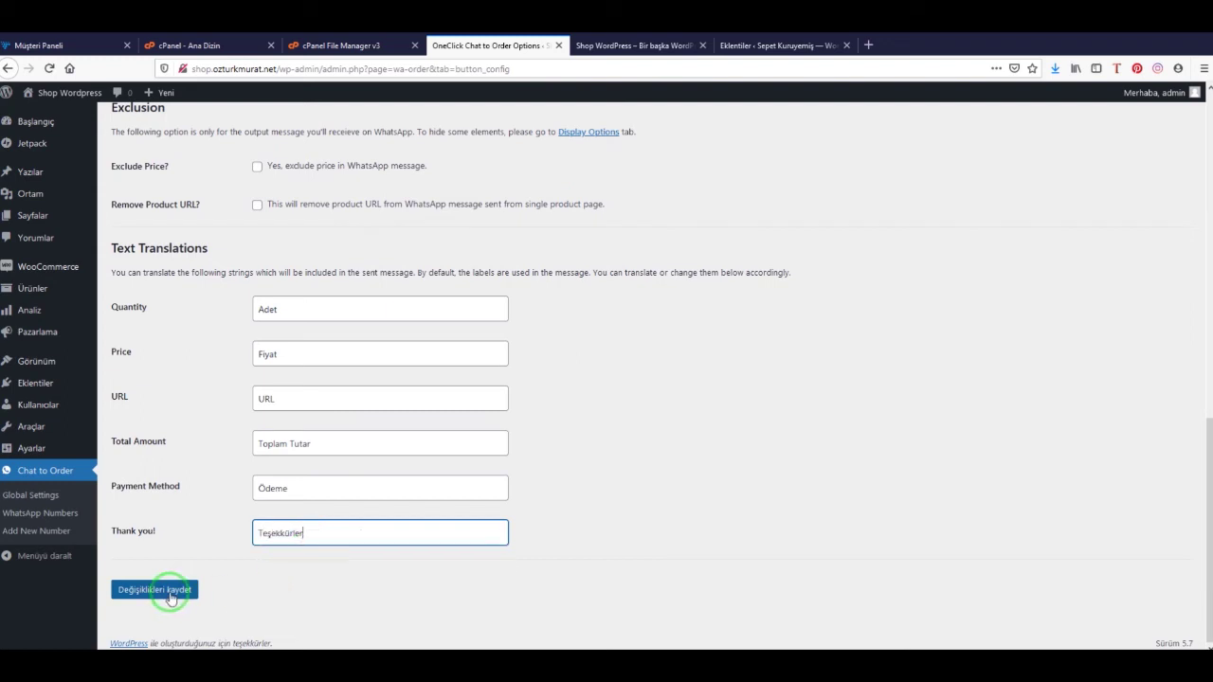
Save the translated labels and reload the storefront to check the changes
left_click(186, 601)
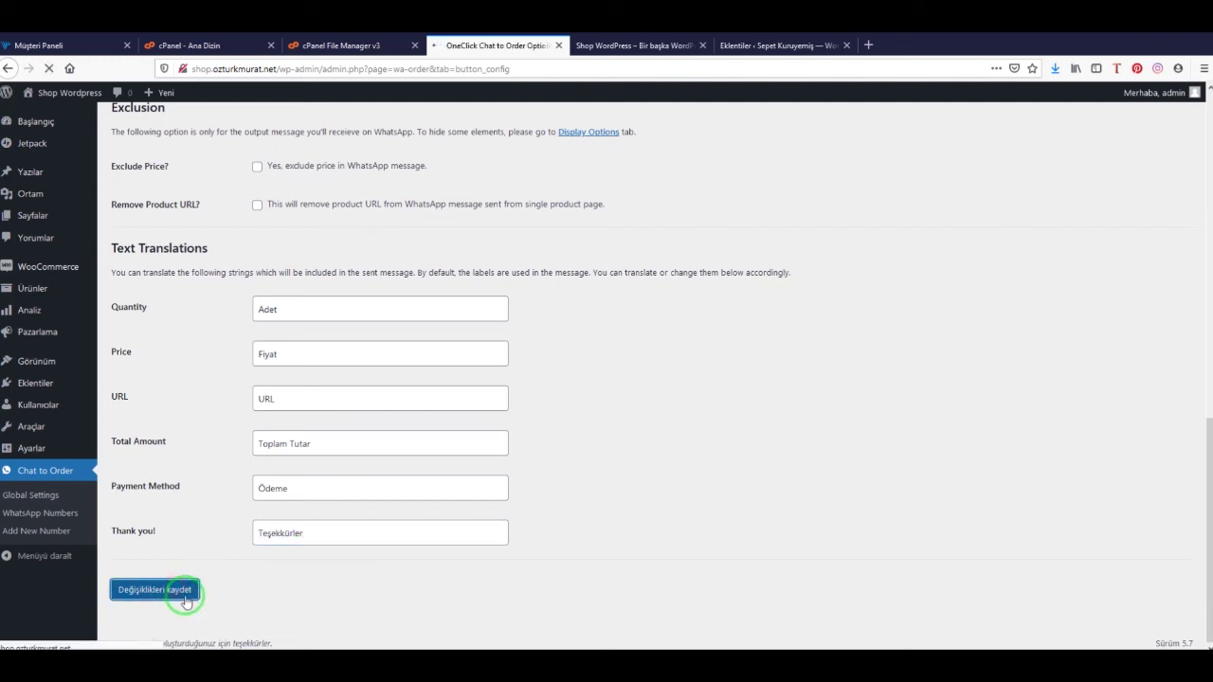
left_click(630, 45)
left_click(49, 68)
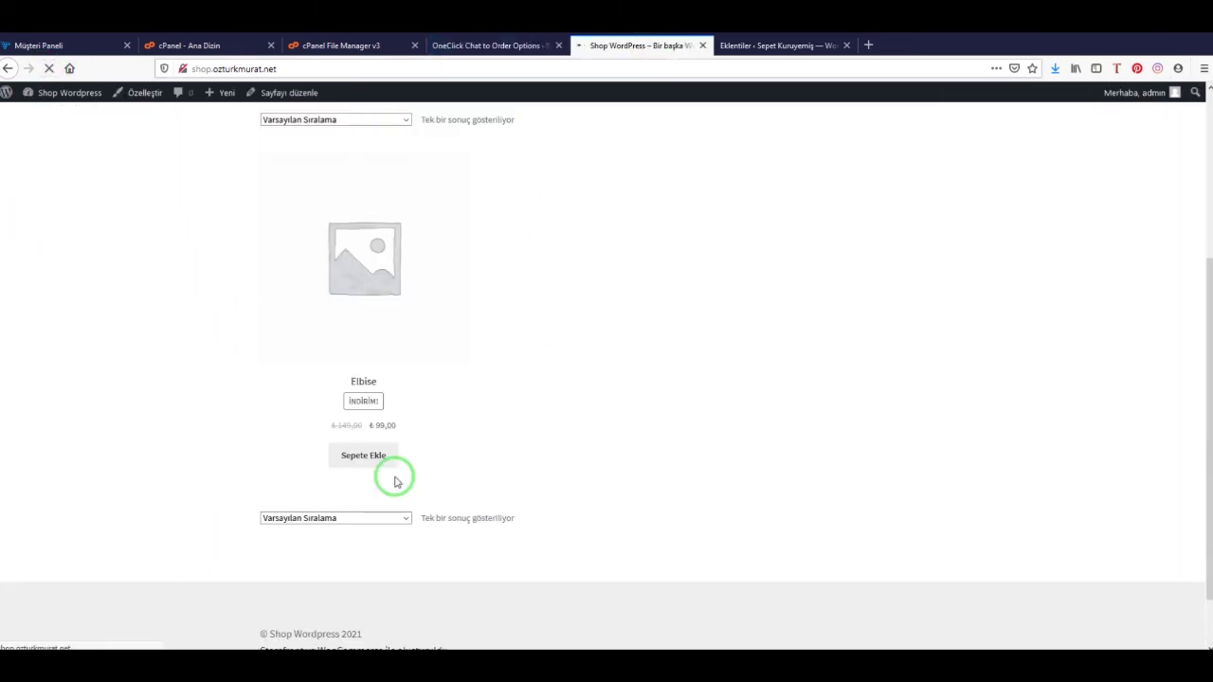
left_click(503, 45)
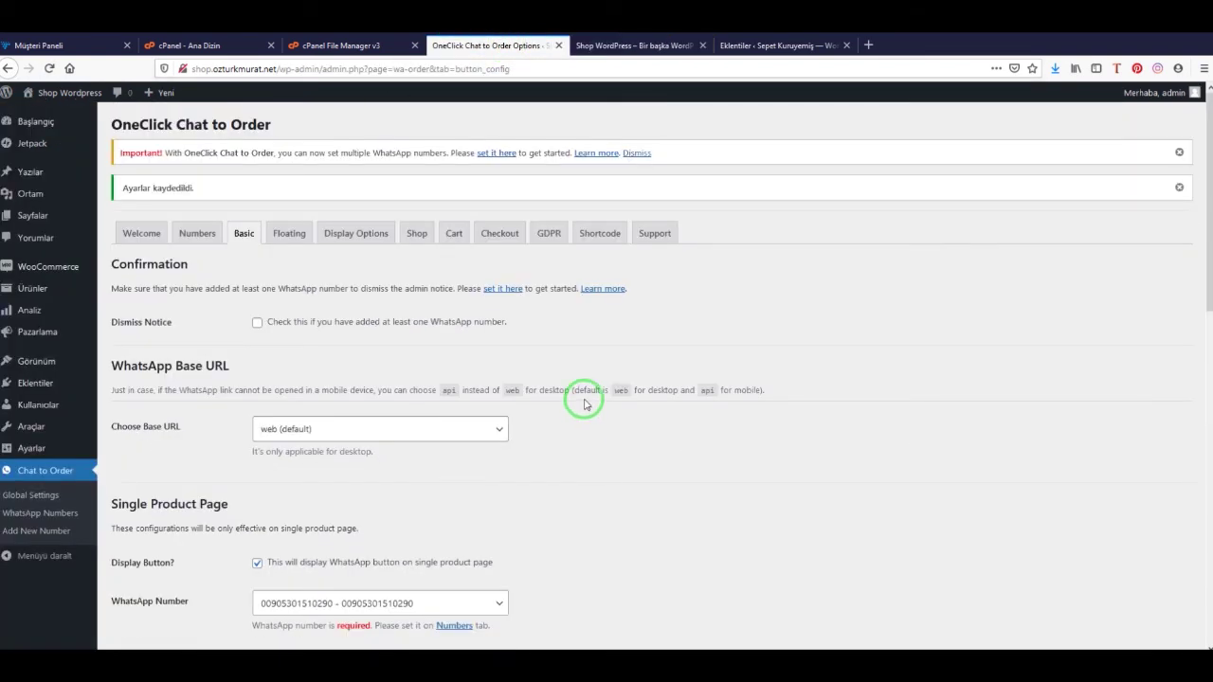
scroll(686, 379, "down", 6)
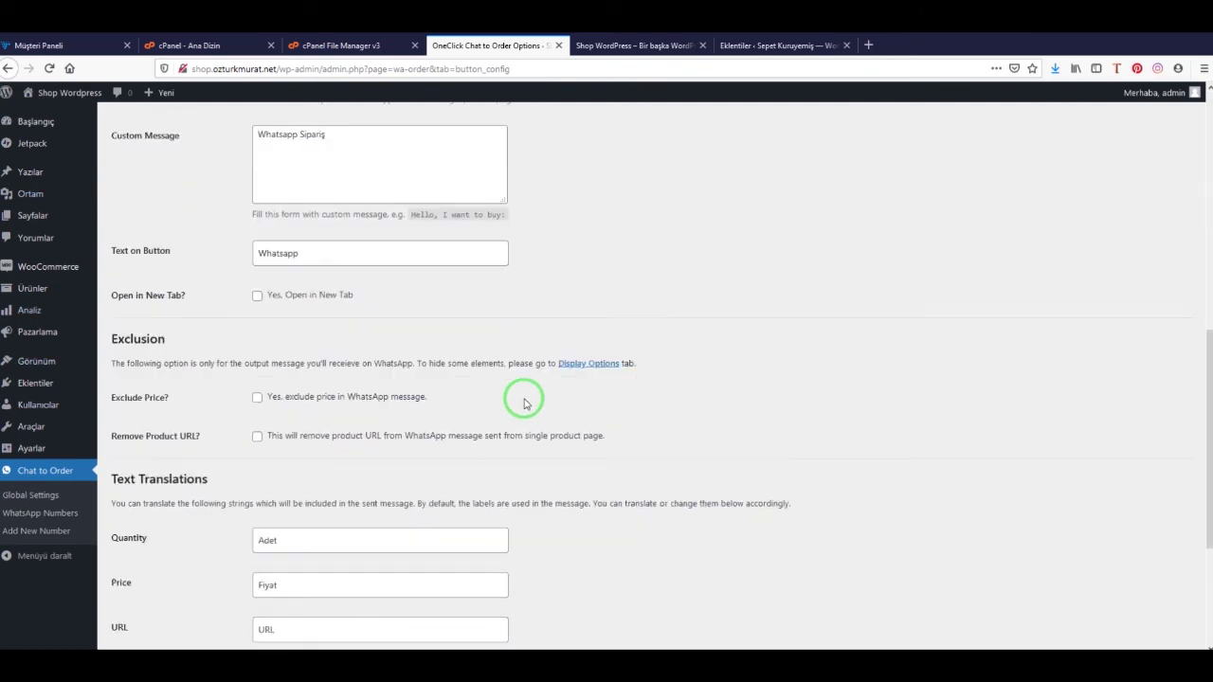
scroll(522, 399, "down", 2)
scroll(523, 403, "up", 12)
Save the Floating tab settings with Display Floating Button enabled
left_click(289, 233)
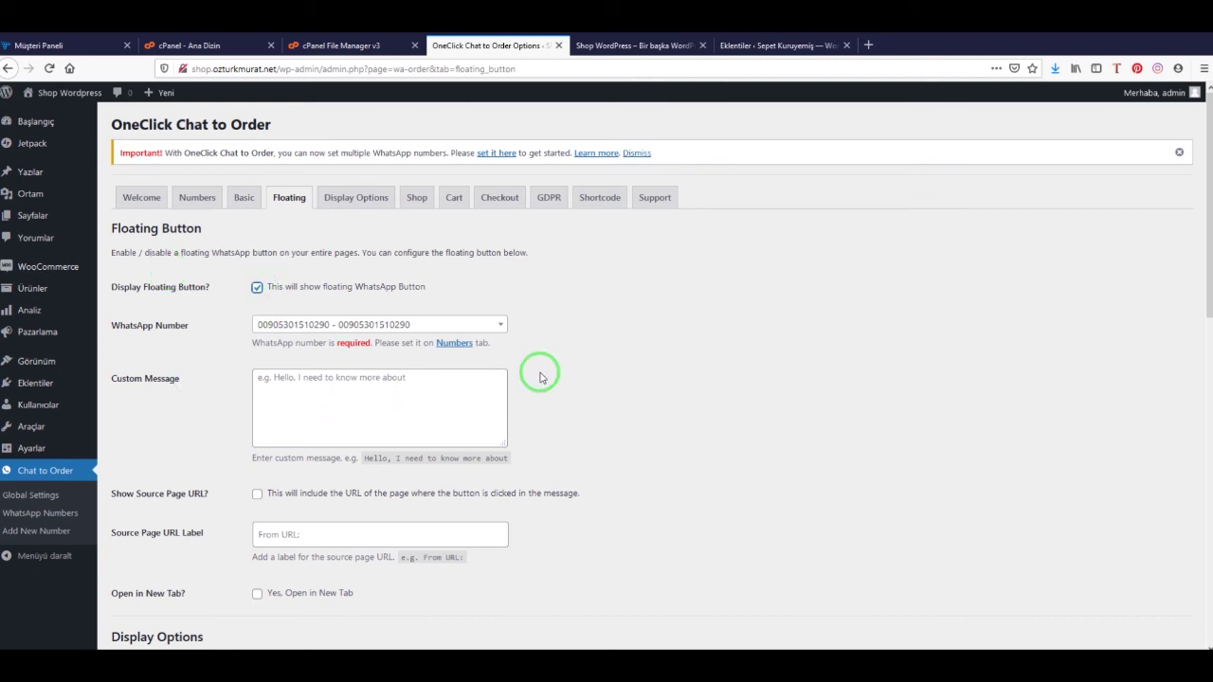
scroll(541, 376, "down", 5)
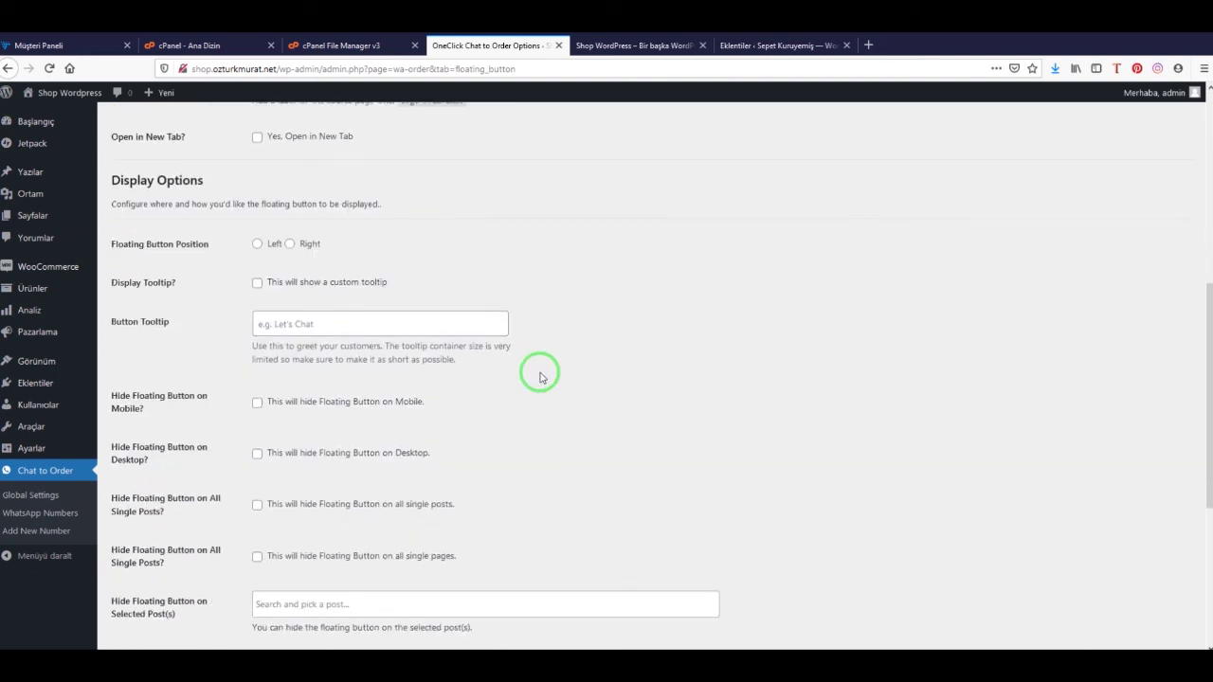
scroll(541, 376, "down", 2)
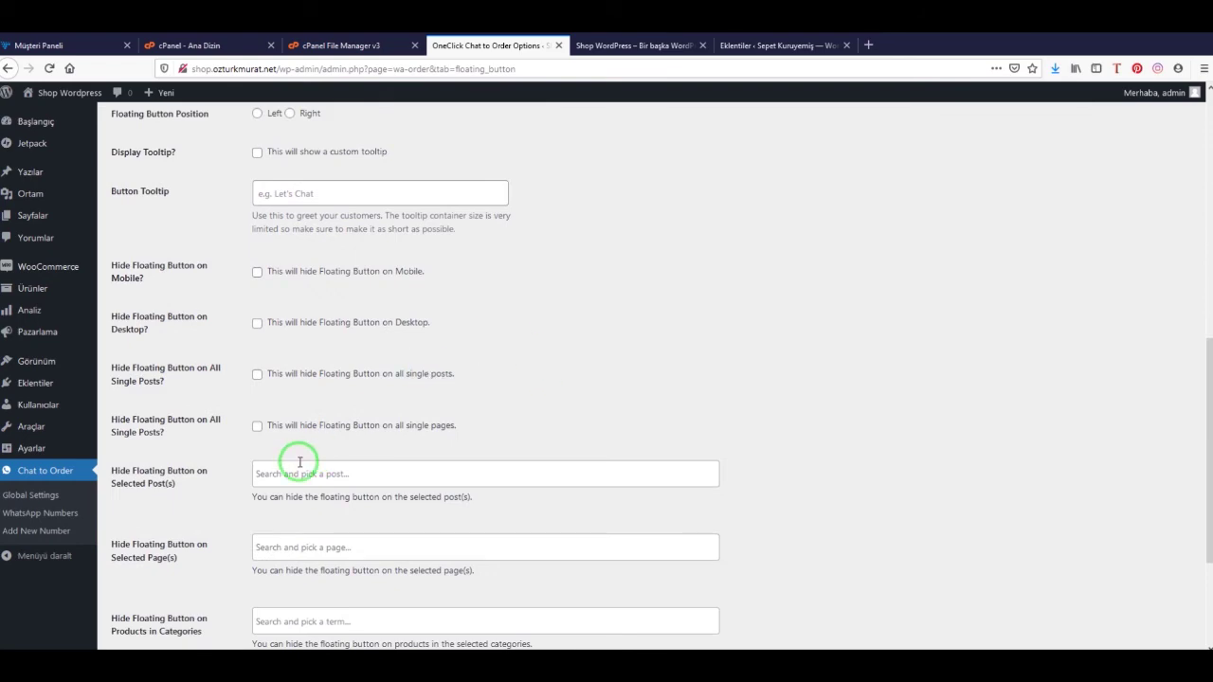
scroll(300, 463, "up", 7)
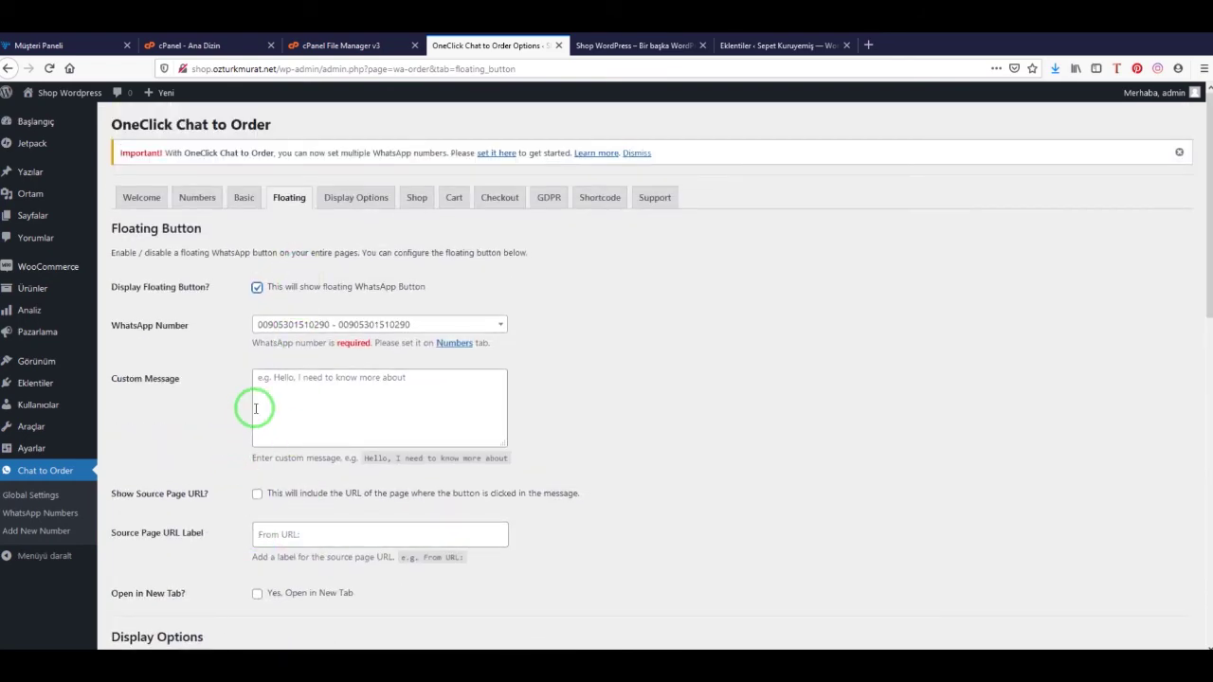
scroll(162, 617, "down", 15)
left_click(156, 589)
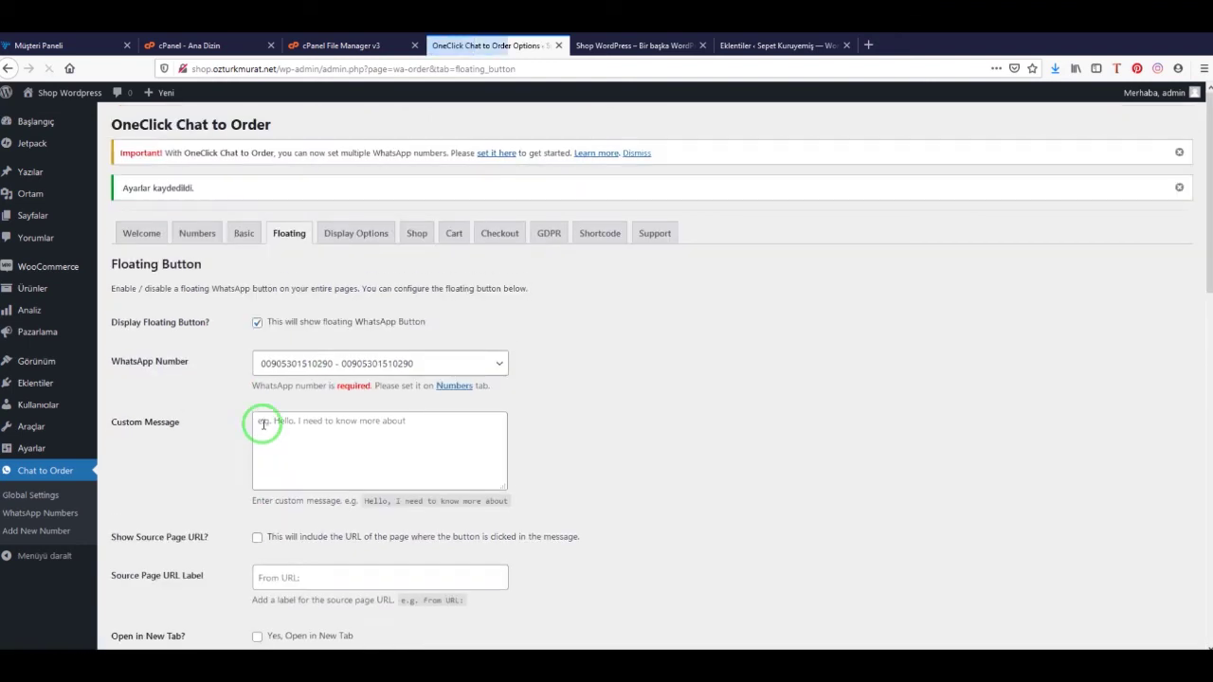
Look over the Display Options page for button colours and shadows
left_click(344, 233)
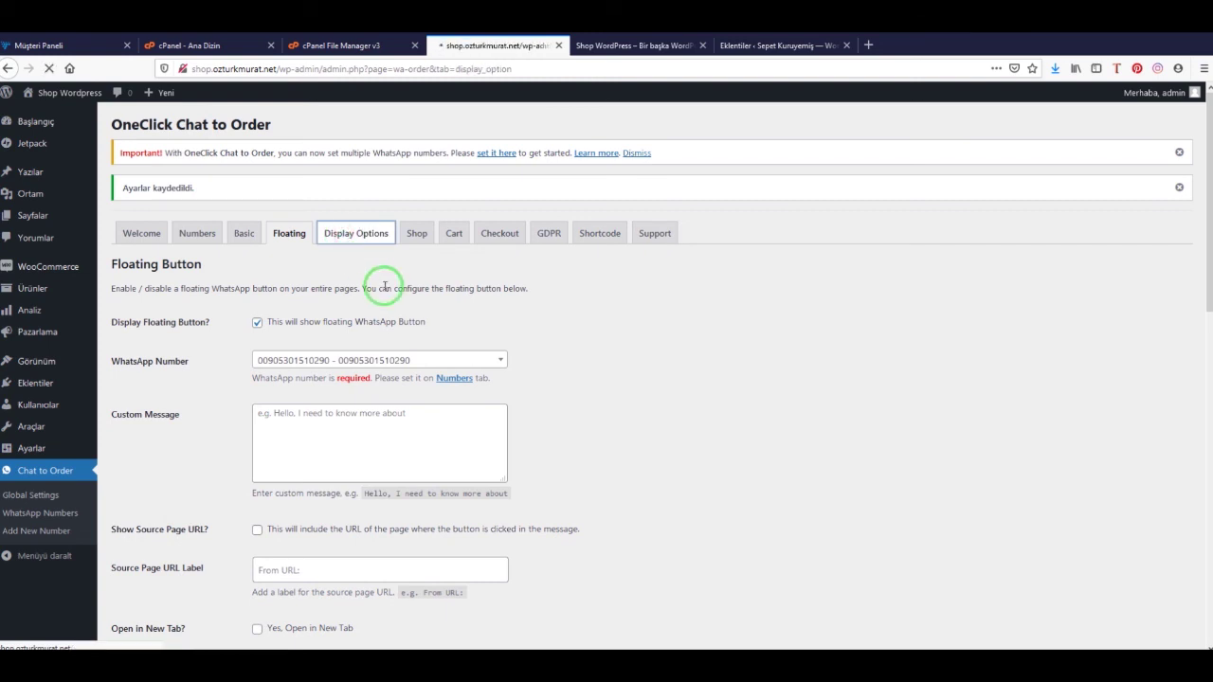
scroll(208, 464, "down", 2)
scroll(243, 354, "up", 2)
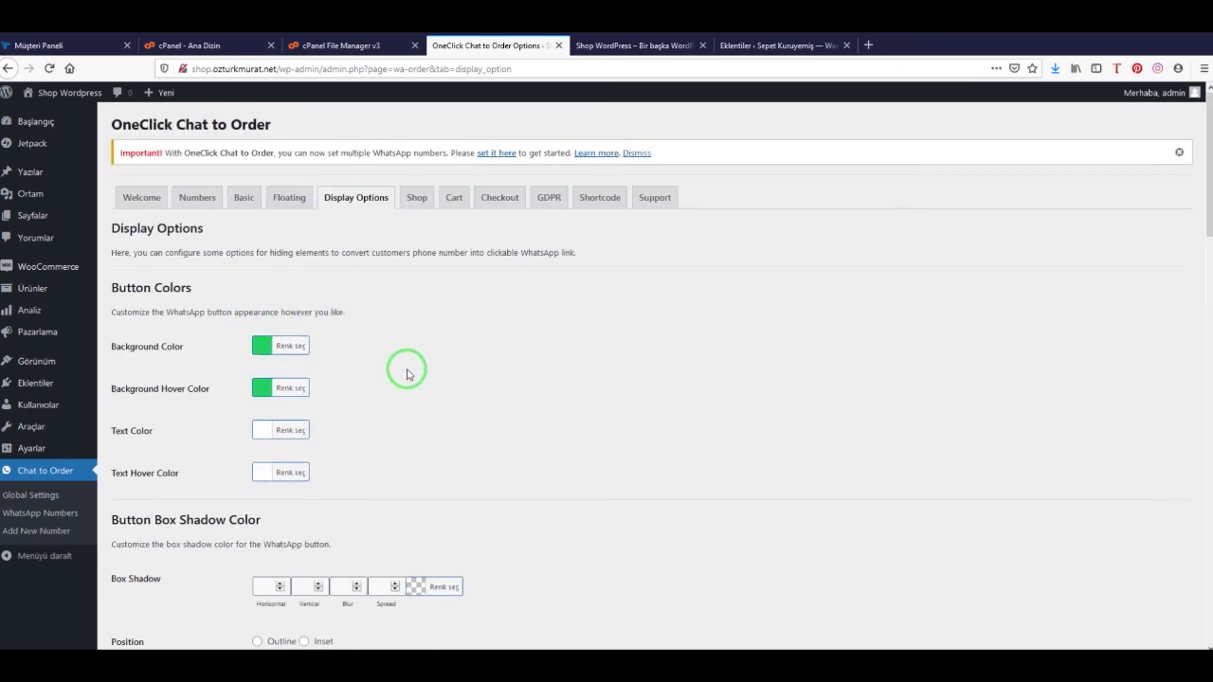
scroll(407, 374, "down", 7)
scroll(428, 332, "up", 4)
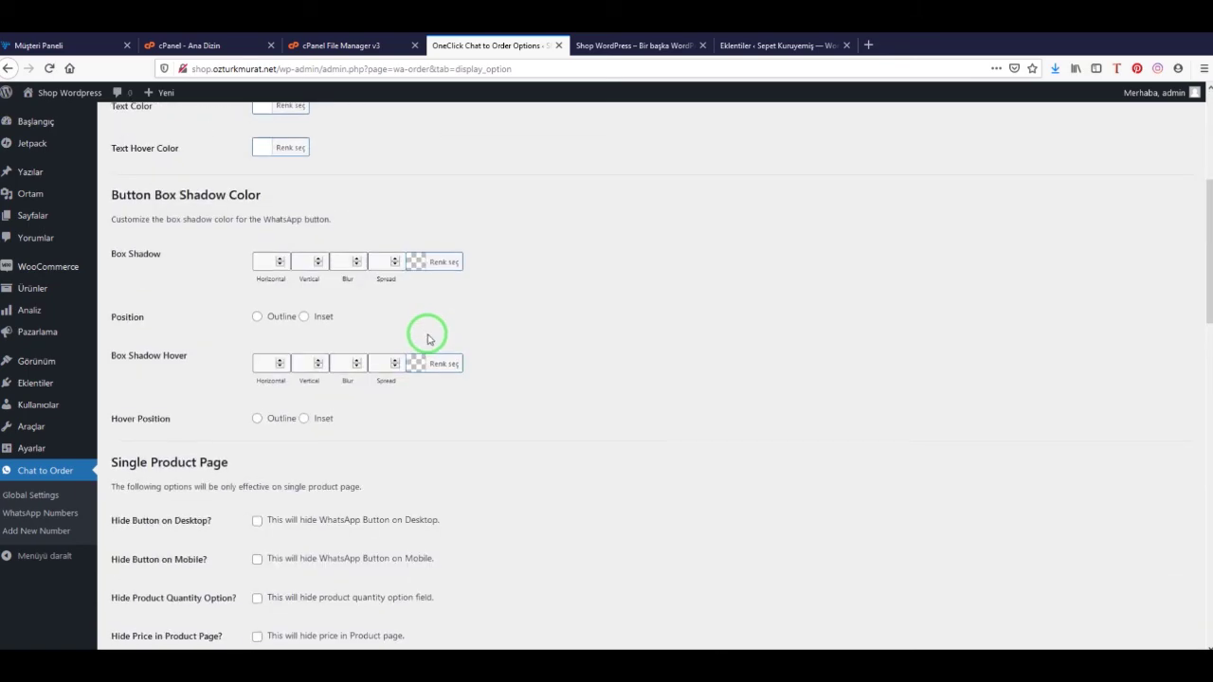
scroll(428, 338, "up", 3)
Enable the Shop page WhatsApp button with the text 'Whatsapp Sipariş'
left_click(417, 198)
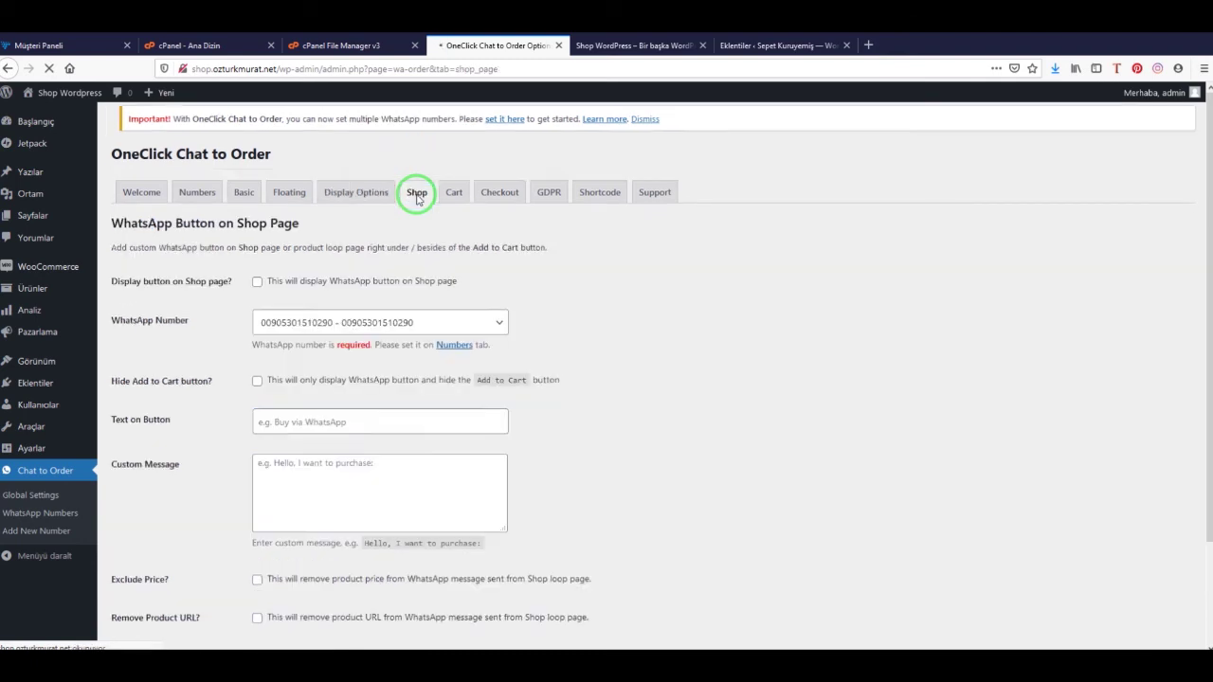
left_click(257, 288)
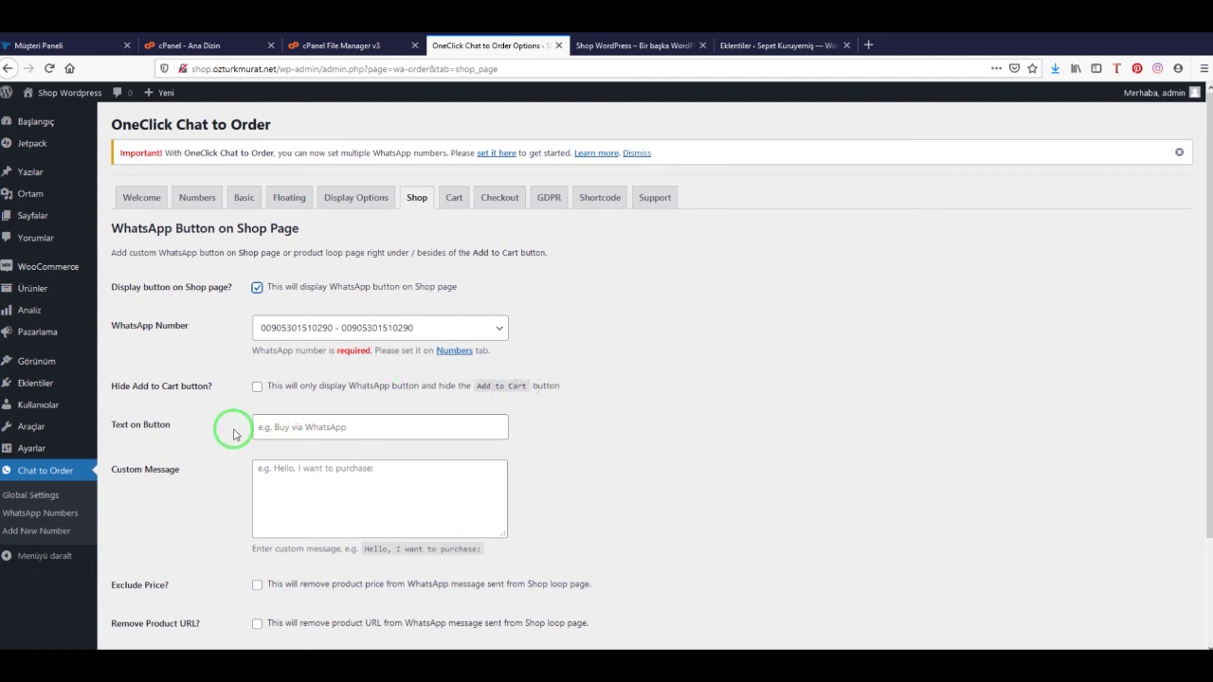
left_click(333, 428)
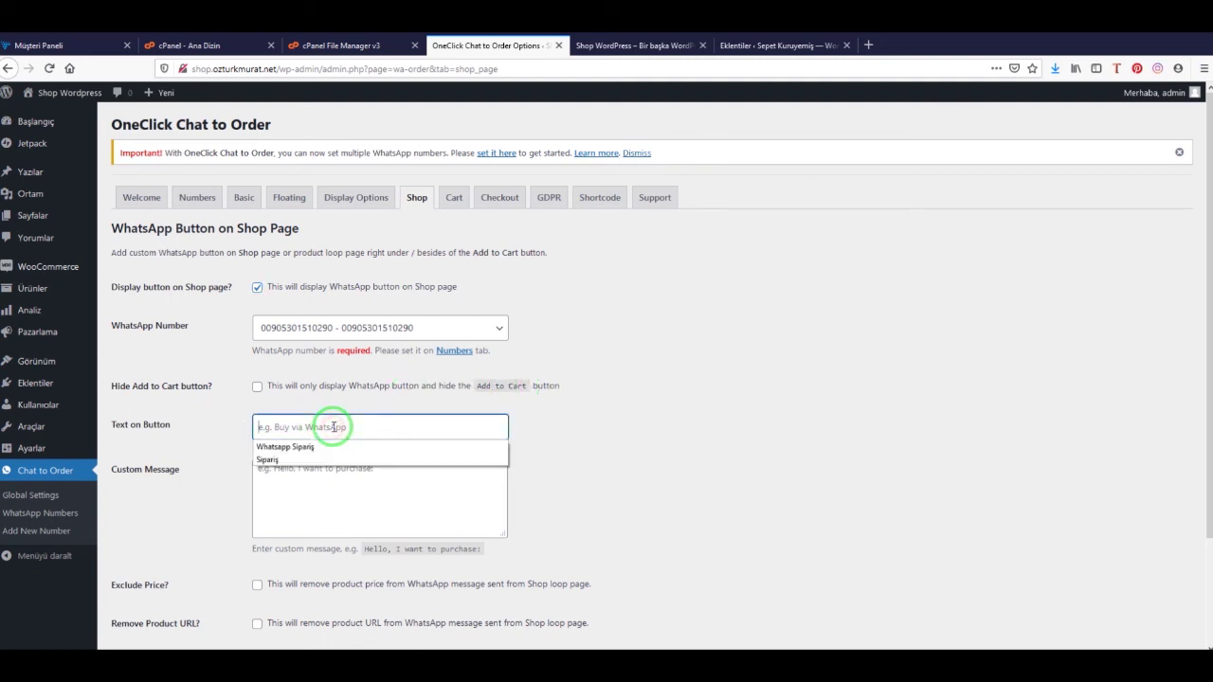
type("W")
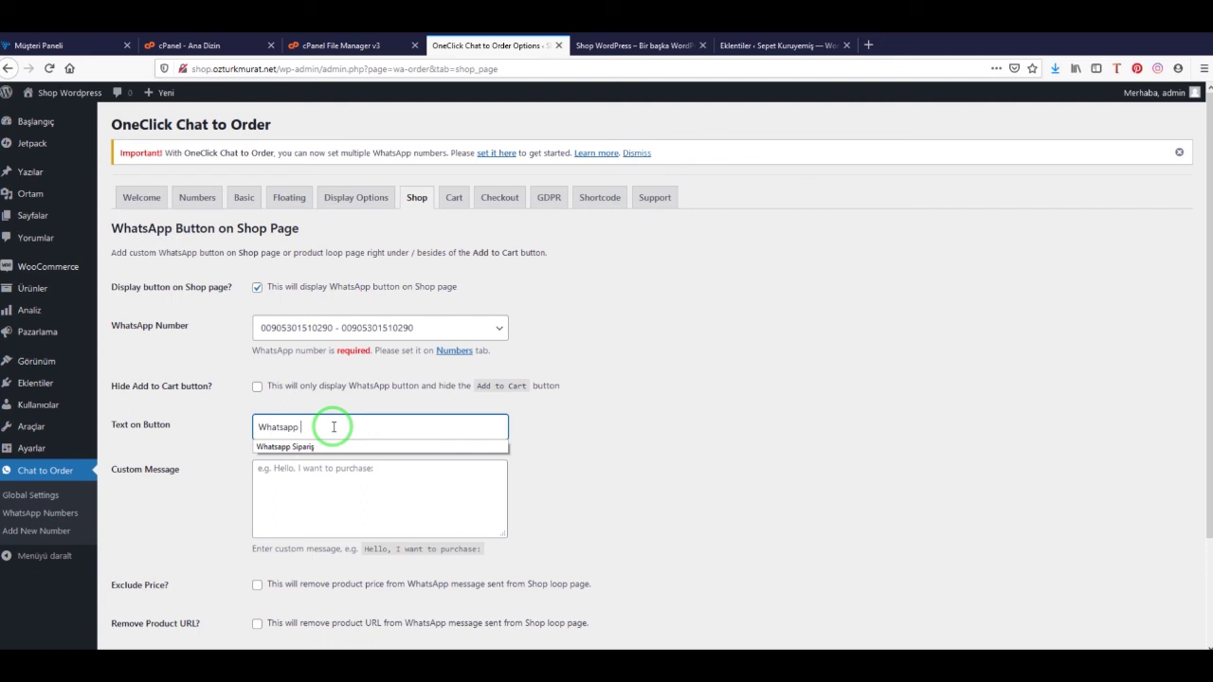
type("hatsapp")
left_click(323, 447)
Set the shop button's custom message to 'Satın Almak İstiyorum' and save the settings
left_click(341, 478)
type("Satın Almak İStiyorum")
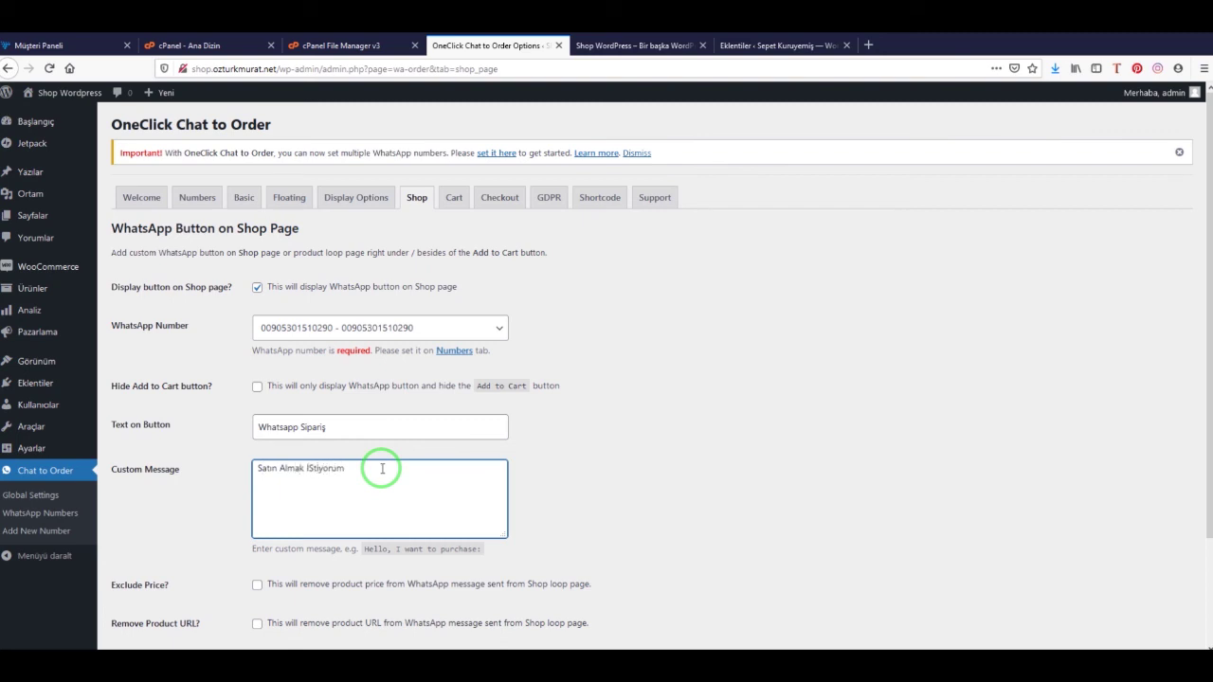
left_click(307, 468)
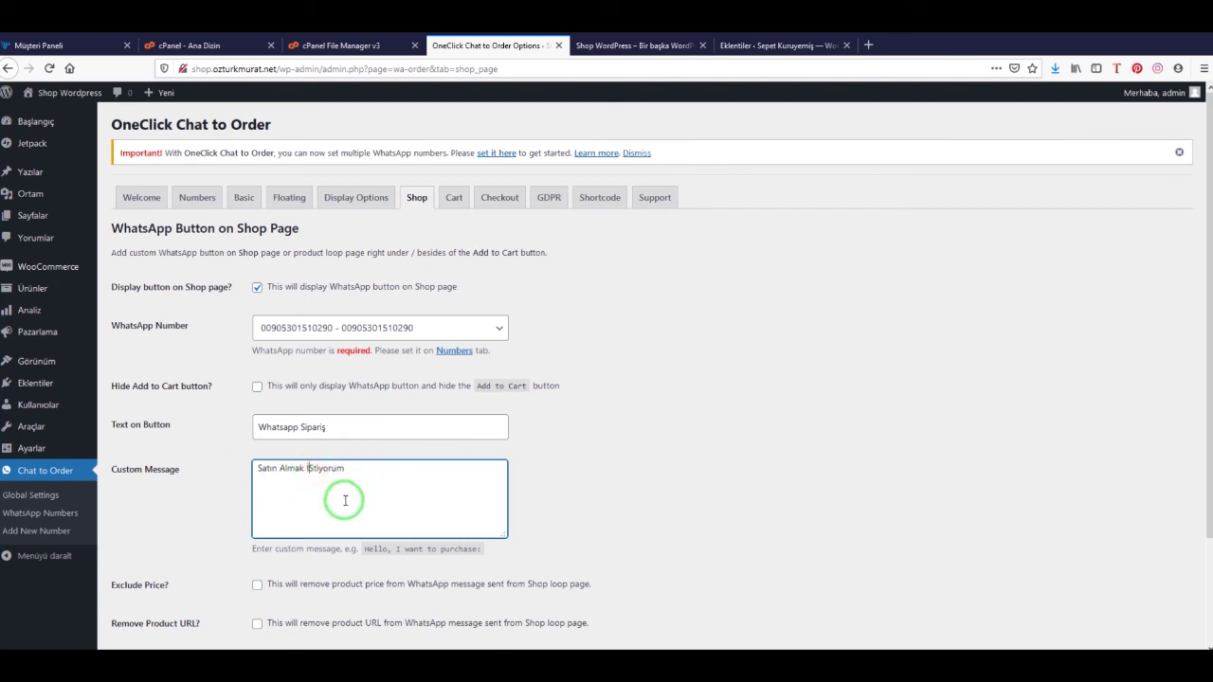
left_click(517, 505)
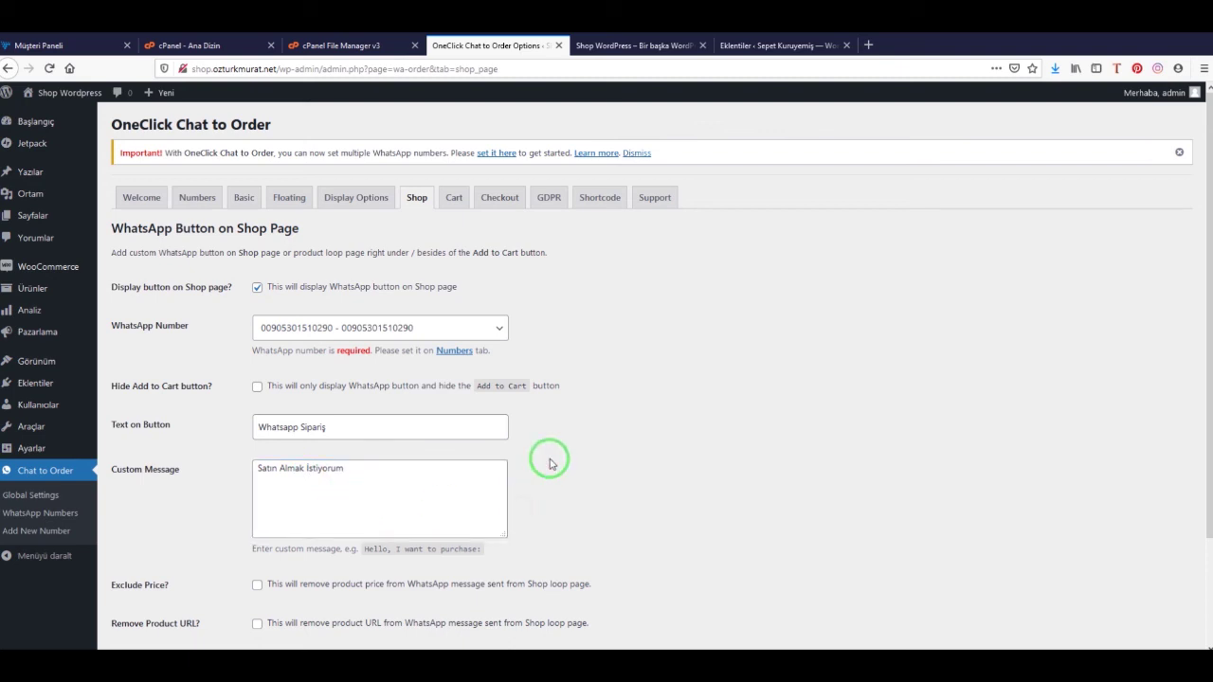
scroll(545, 470, "down", 3)
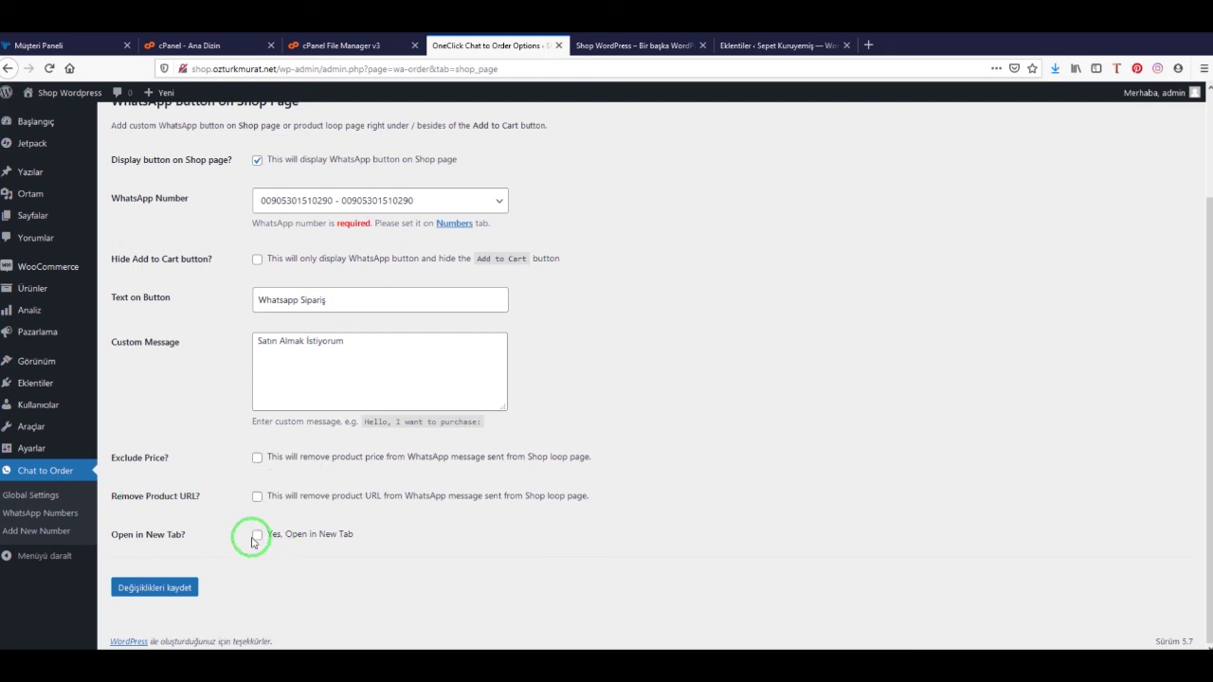
left_click(166, 586)
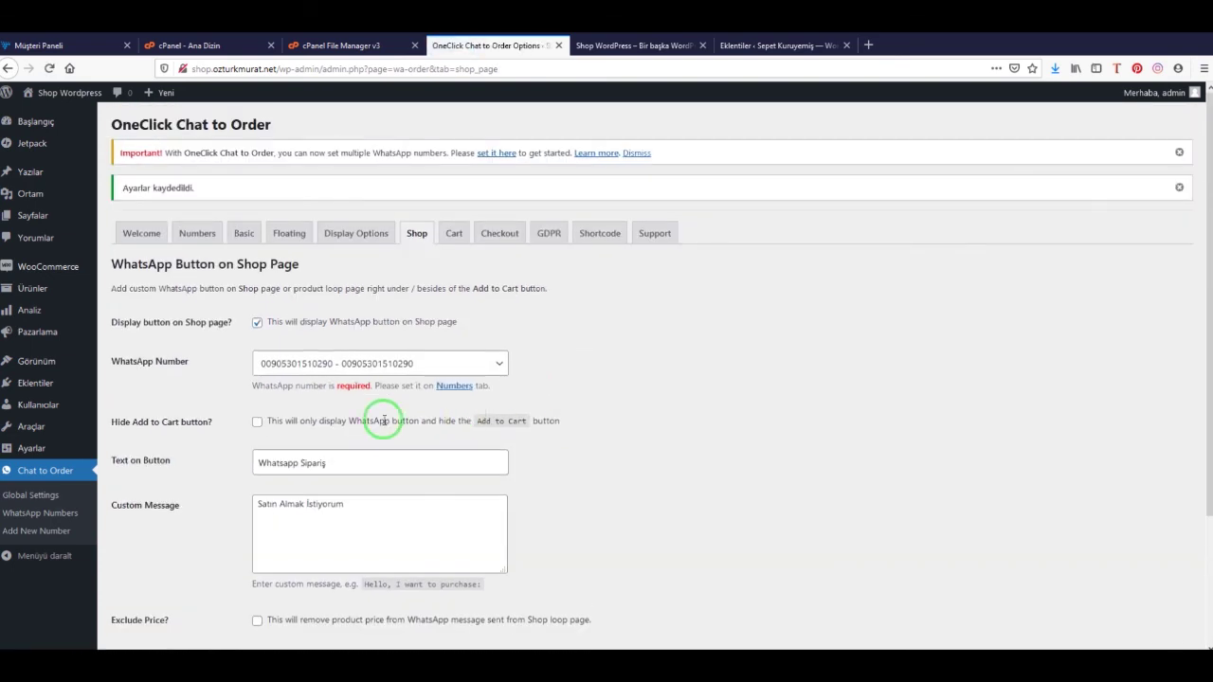
left_click(455, 237)
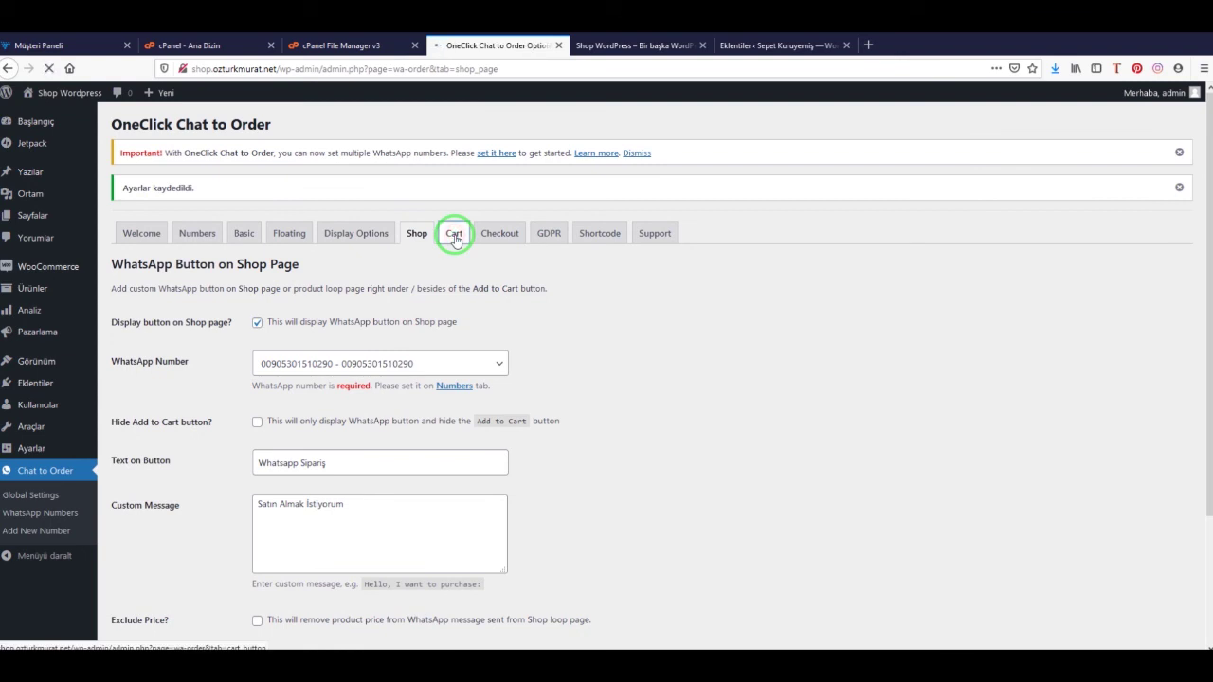
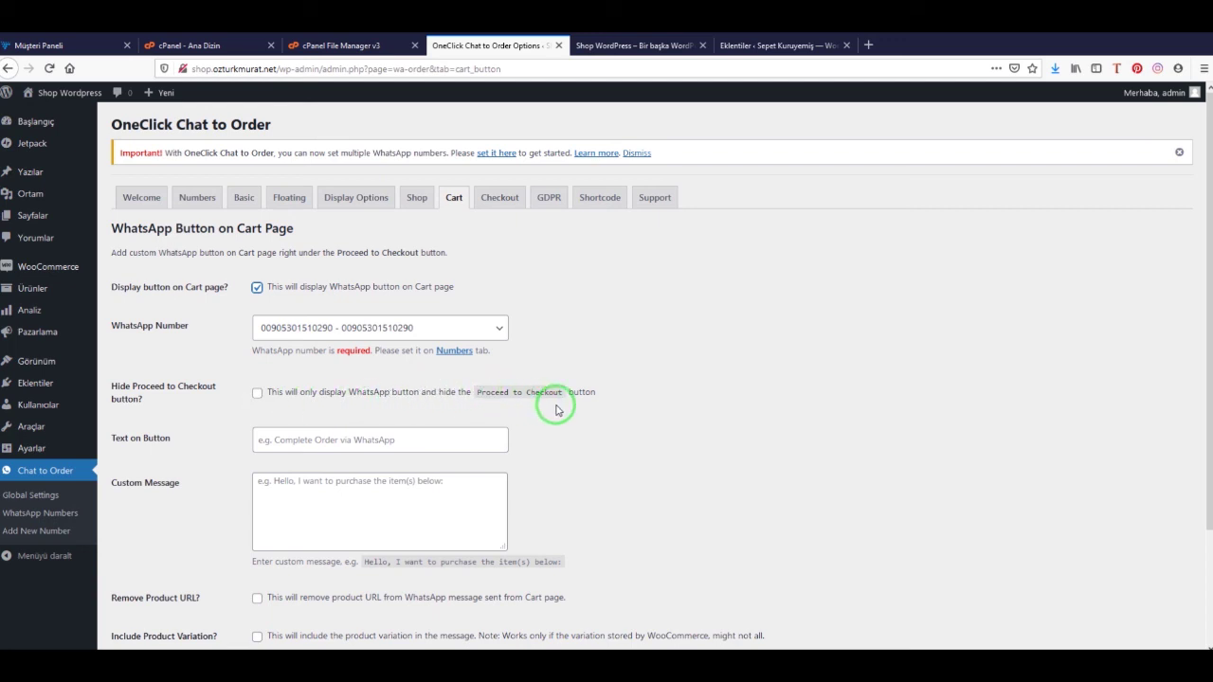
Enter the Turkish complete-order-via-WhatsApp label as the cart button's Text on Button
left_click(292, 447)
type("Siap")
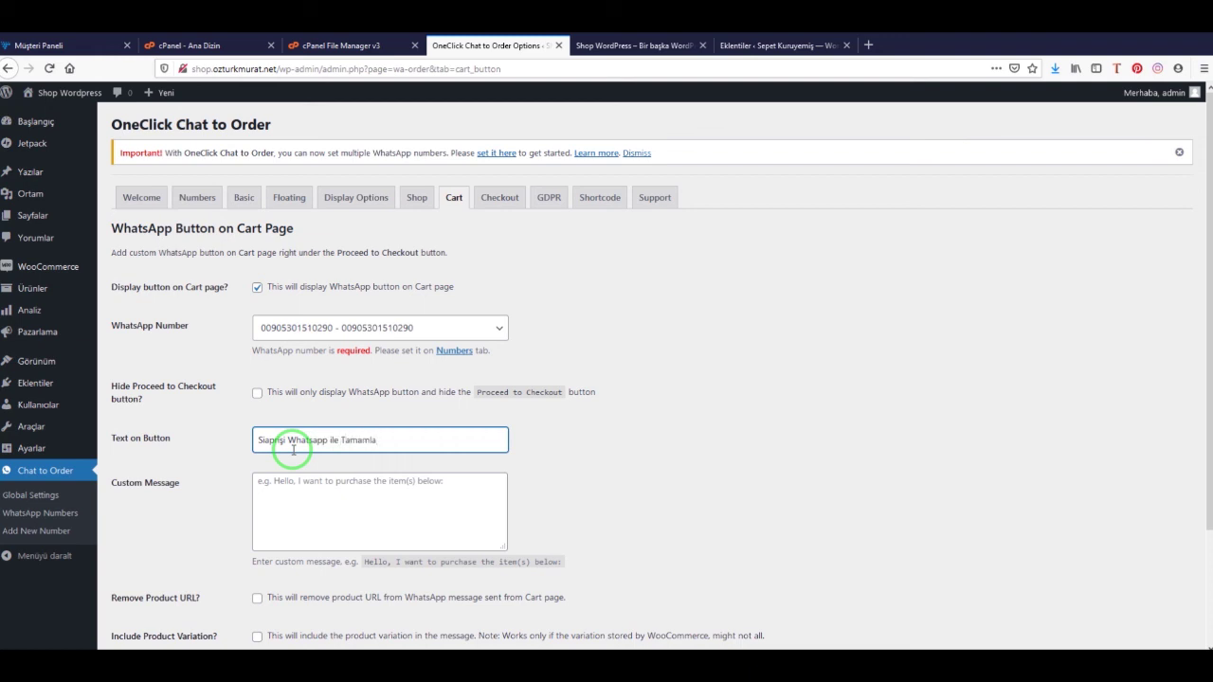
left_click(556, 433)
Save the cart-page WhatsApp settings and bring up the thank-you page customization settings
scroll(360, 474, "down", 1)
scroll(360, 474, "down", 3)
left_click(176, 601)
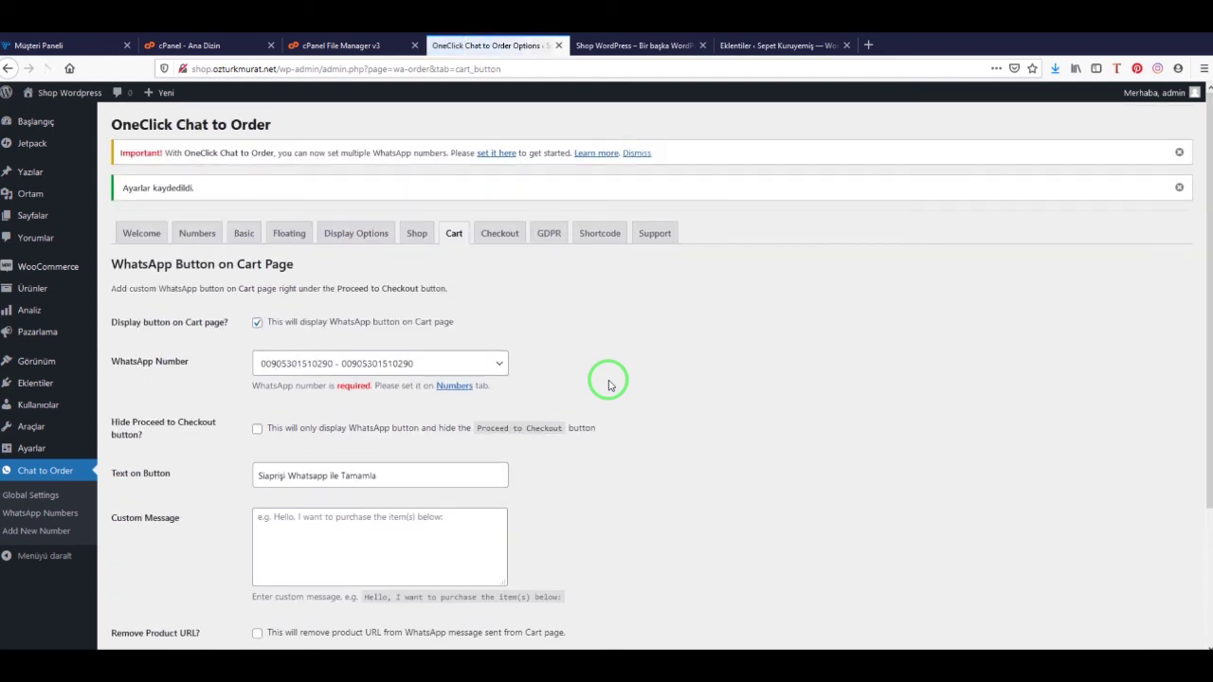
left_click(494, 232)
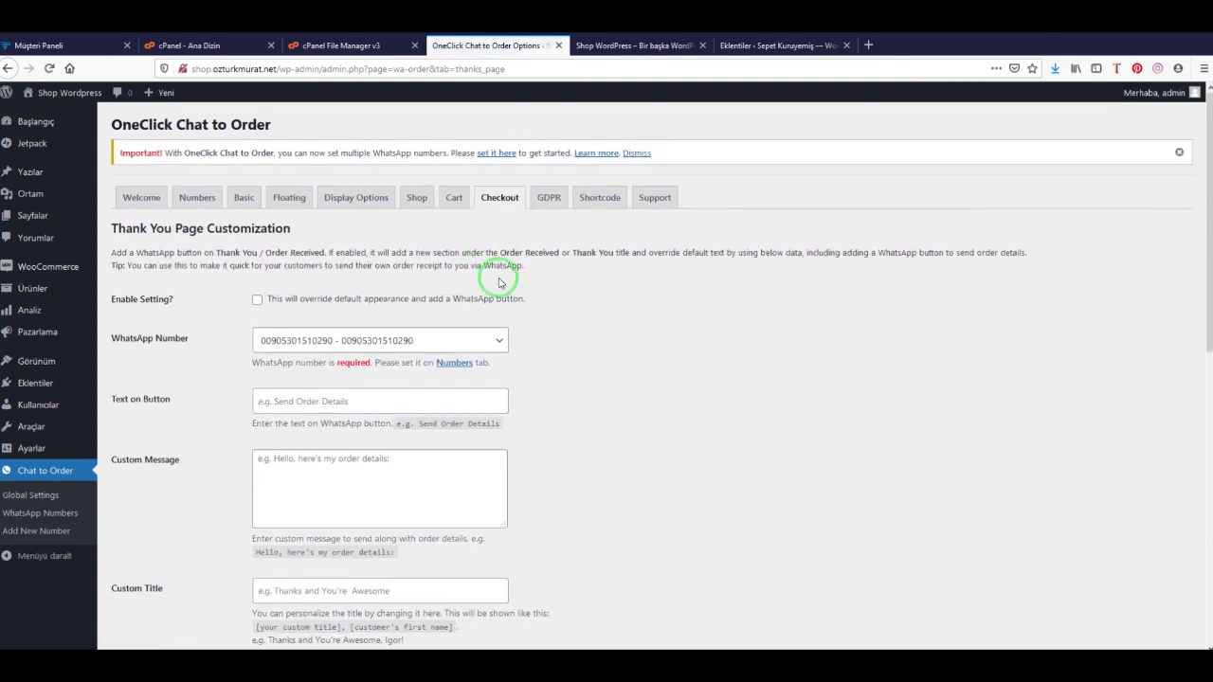
Enable the thank-you WhatsApp button with text 'Sipariş Bilgileri Gönder' and message 'Sipariş Detaylarım'
left_click(257, 299)
left_click(307, 402)
type("Si")
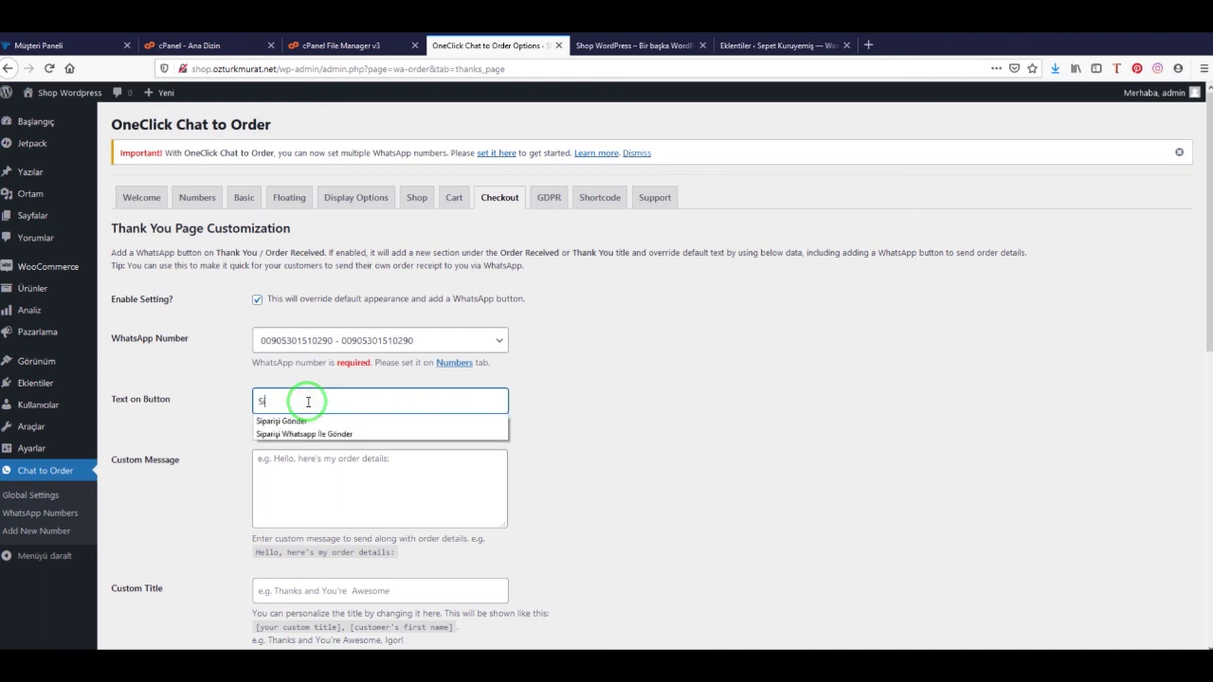
type("pariş Bilgileri Gönd")
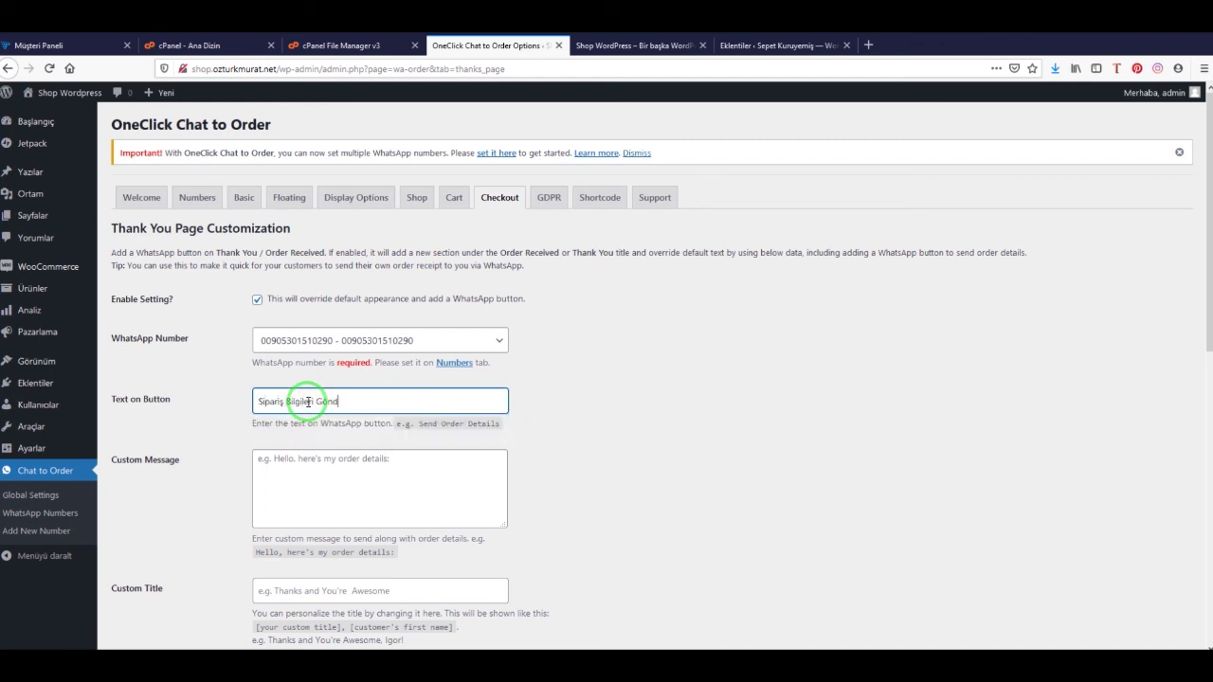
type("er")
left_click(371, 483)
type("Sipariş Detaylarım")
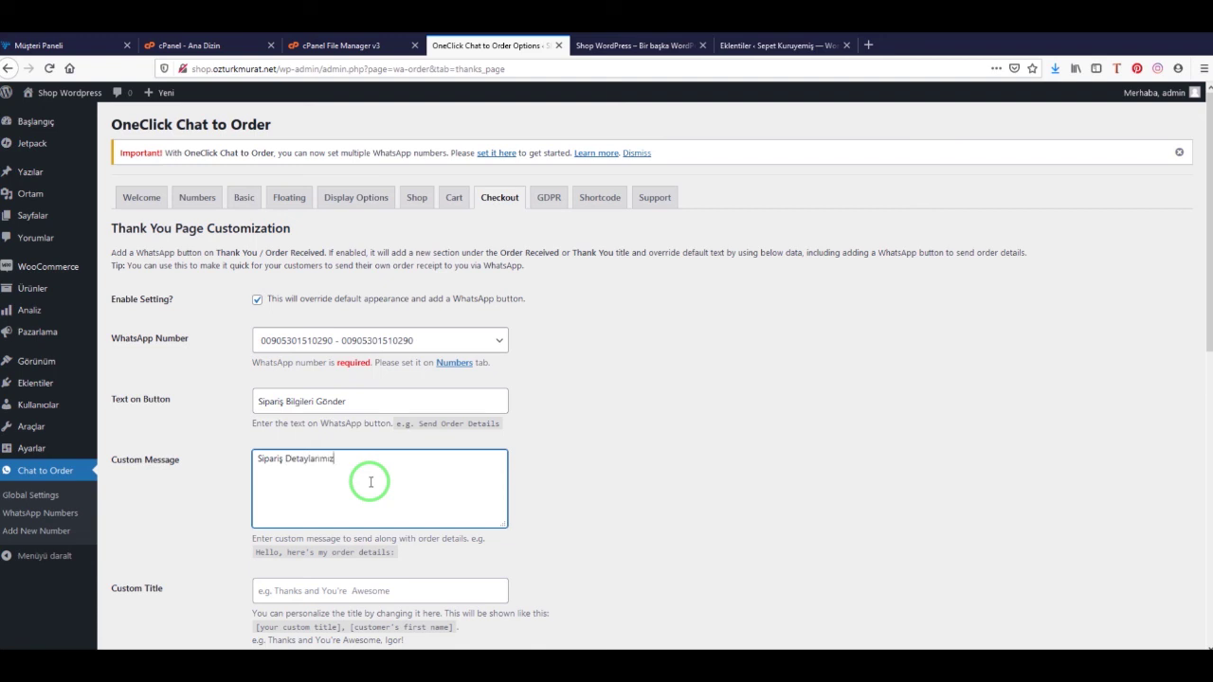
left_click(737, 487)
Save the thank-you page settings and reload the shop storefront tab
scroll(677, 481, "down", 2)
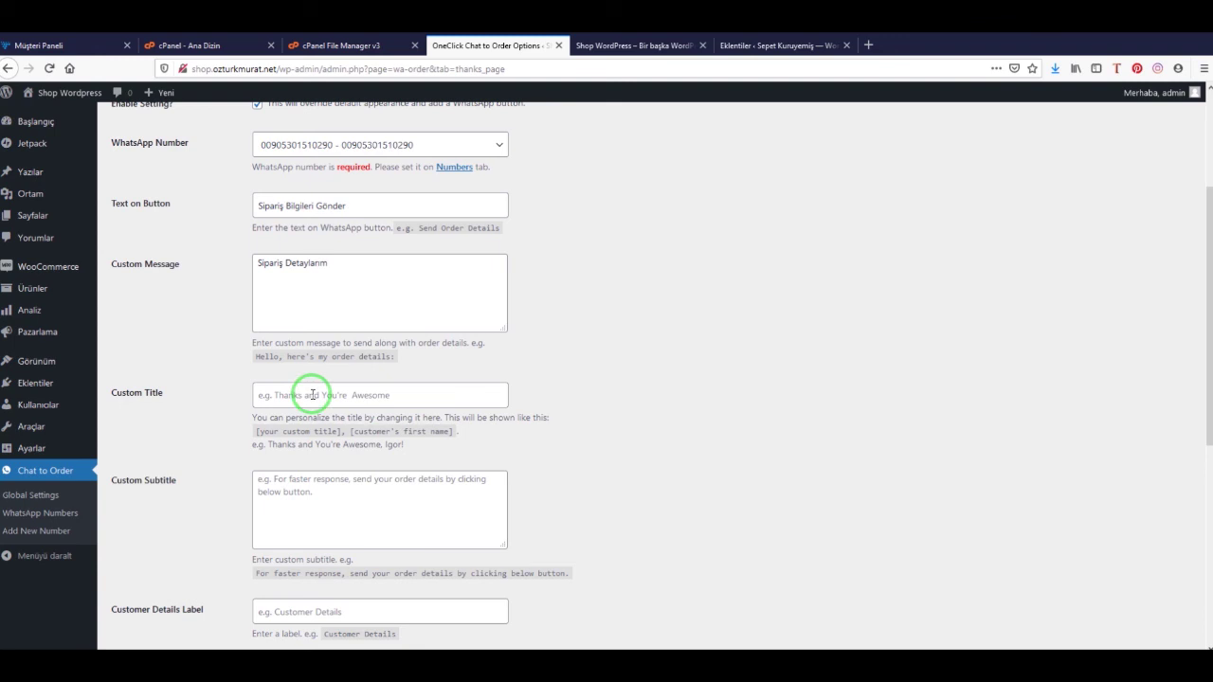
scroll(511, 417, "down", 2)
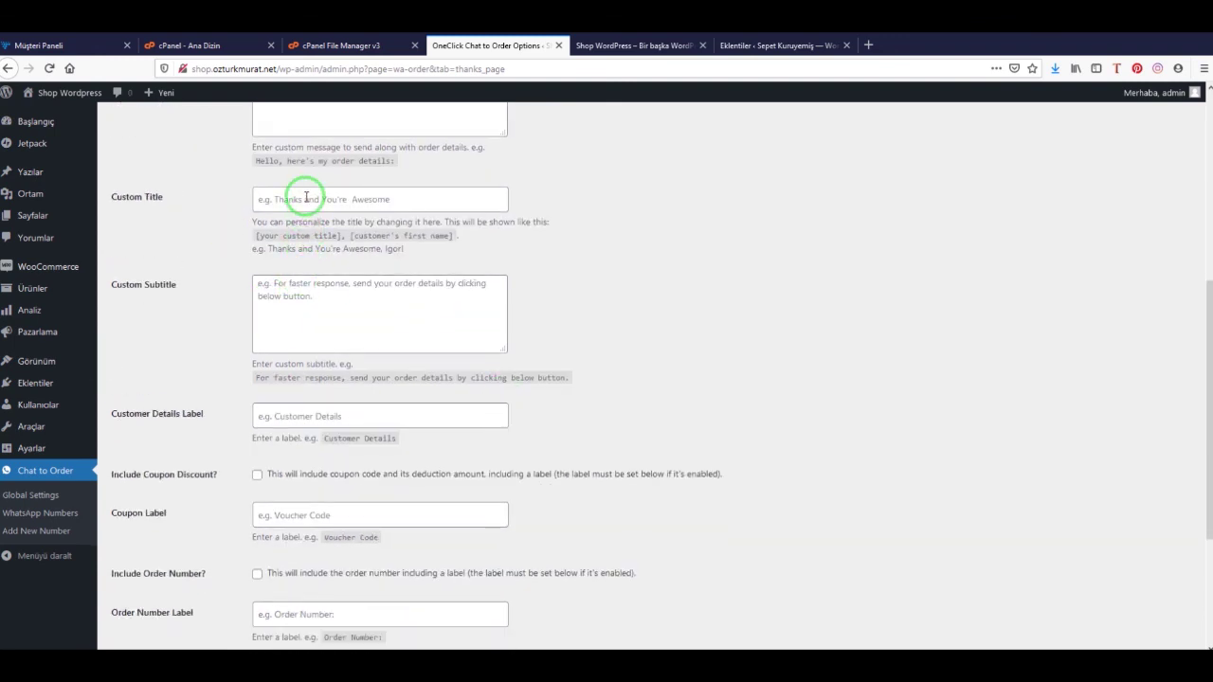
scroll(388, 385, "down", 2)
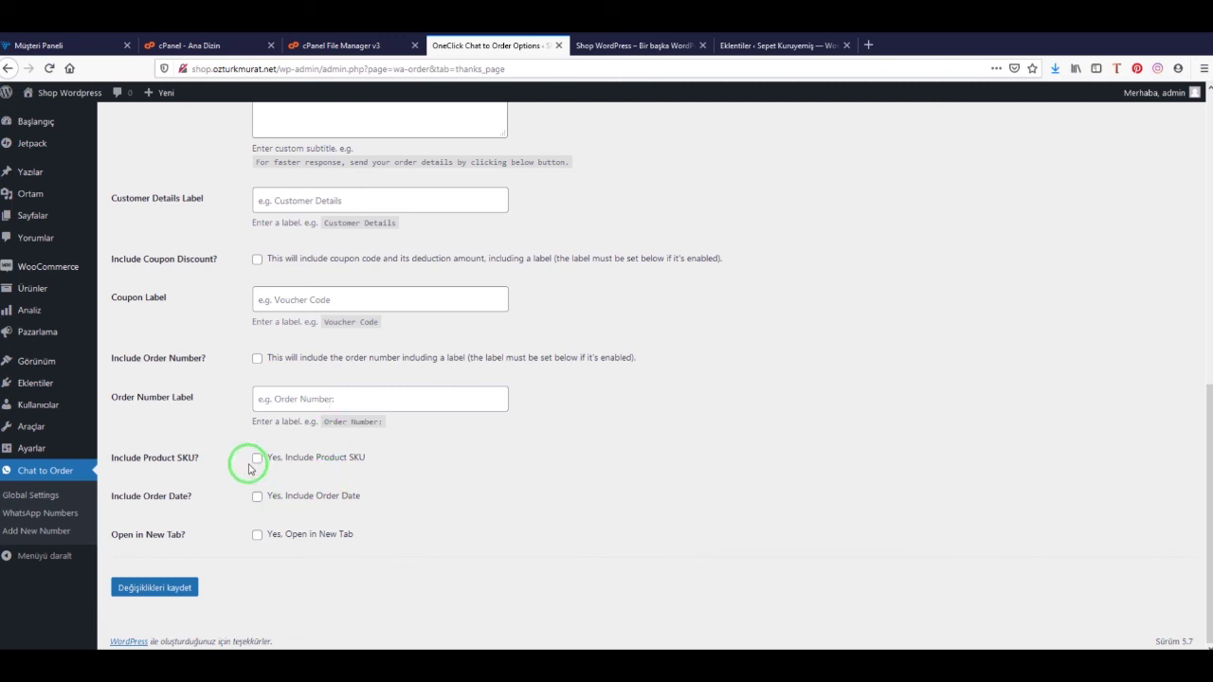
left_click(165, 589)
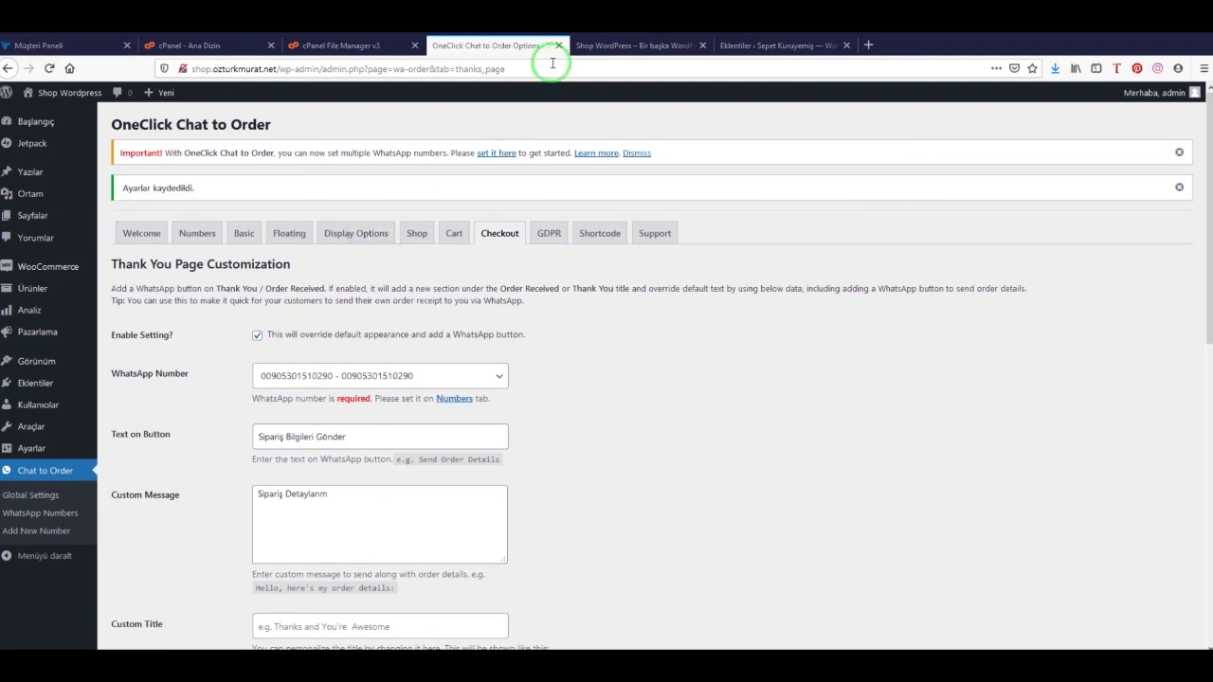
left_click(640, 46)
left_click(49, 69)
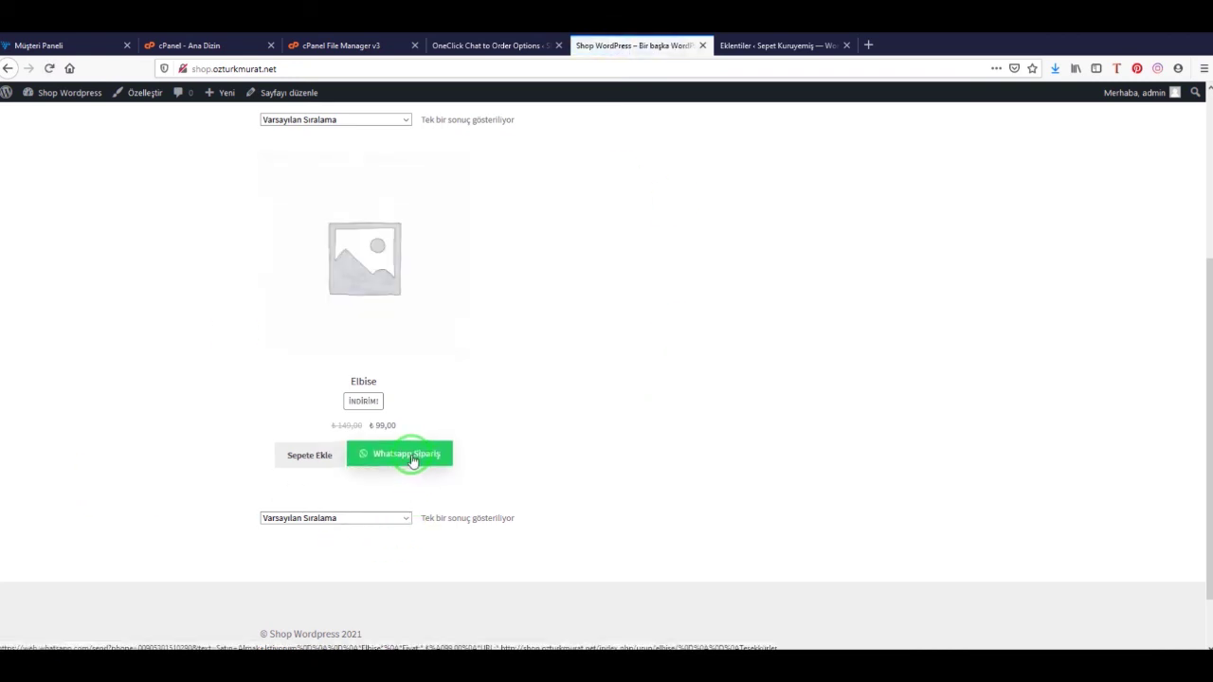
Add the discounted Elbise to the cart and view the cart
scroll(275, 425, "up", 2)
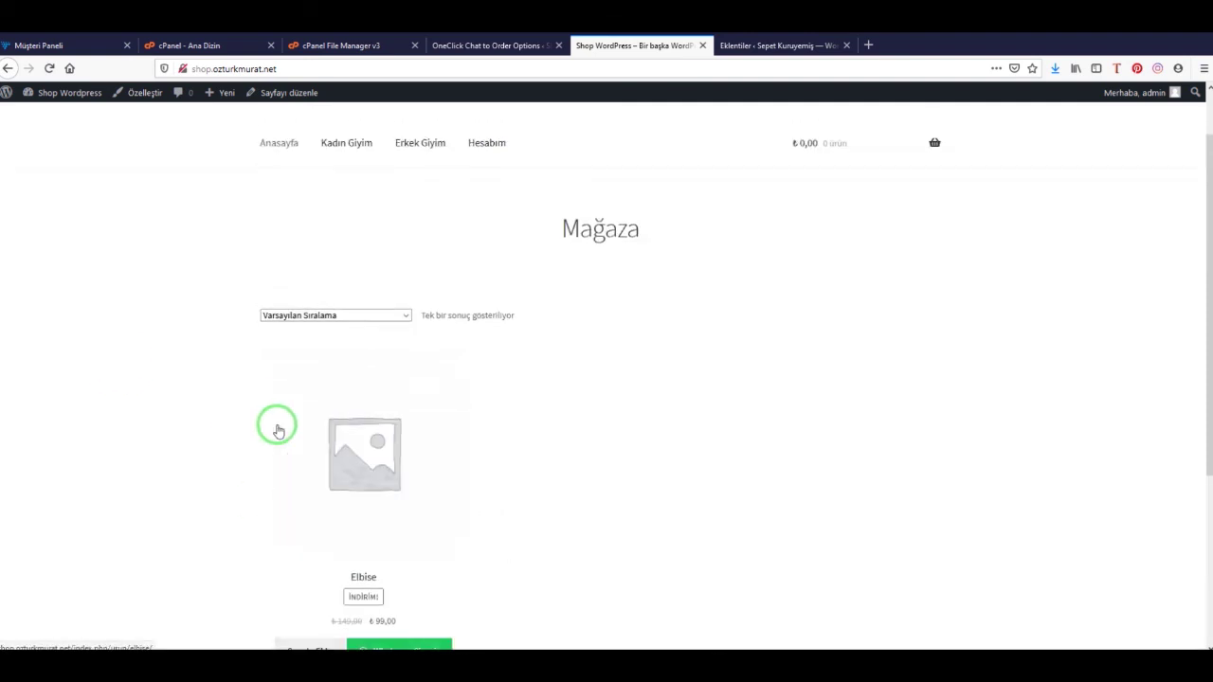
scroll(276, 424, "down", 3)
scroll(293, 429, "up", 3)
scroll(303, 417, "down", 3)
left_click(310, 387)
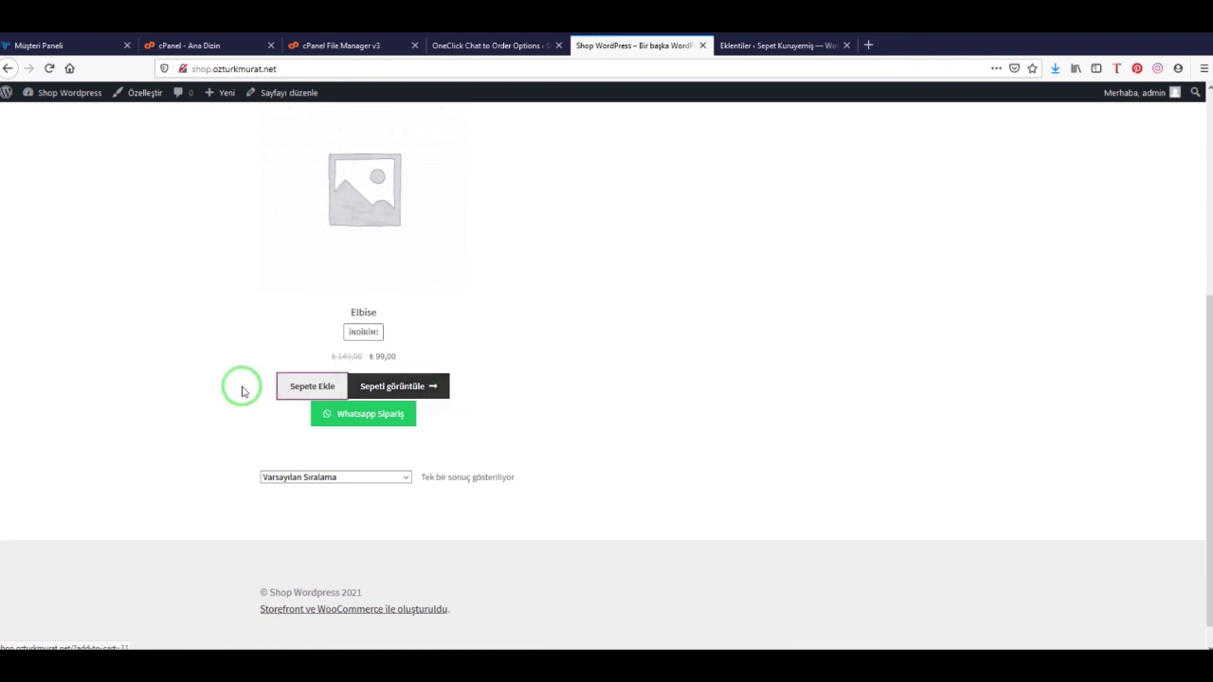
left_click(401, 391)
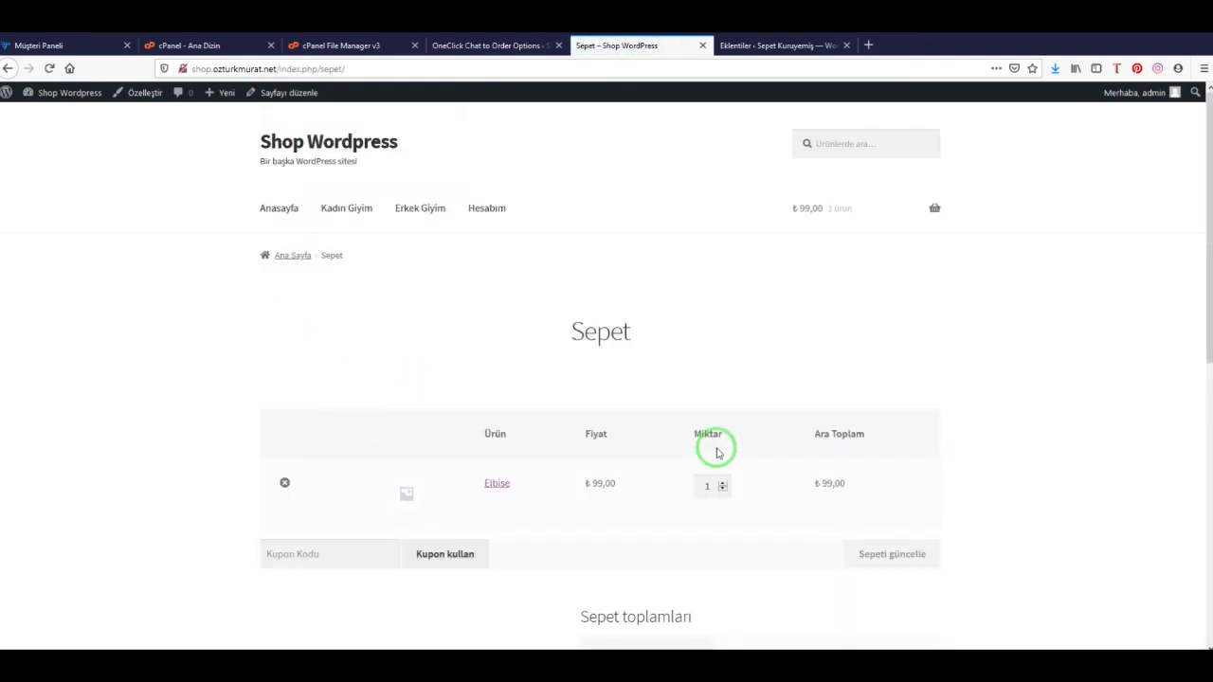
Proceed from the cart to checkout and attempt to confirm the order
scroll(541, 379, "down", 5)
left_click(807, 603)
left_click(775, 453)
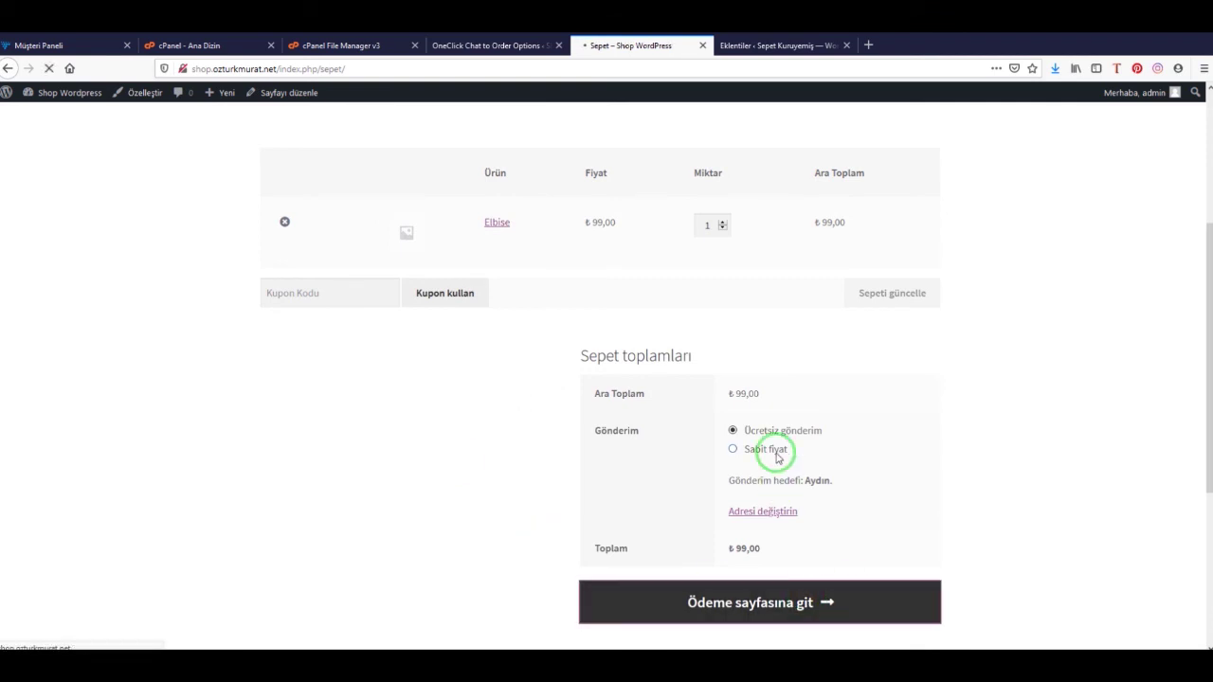
scroll(480, 474, "down", 6)
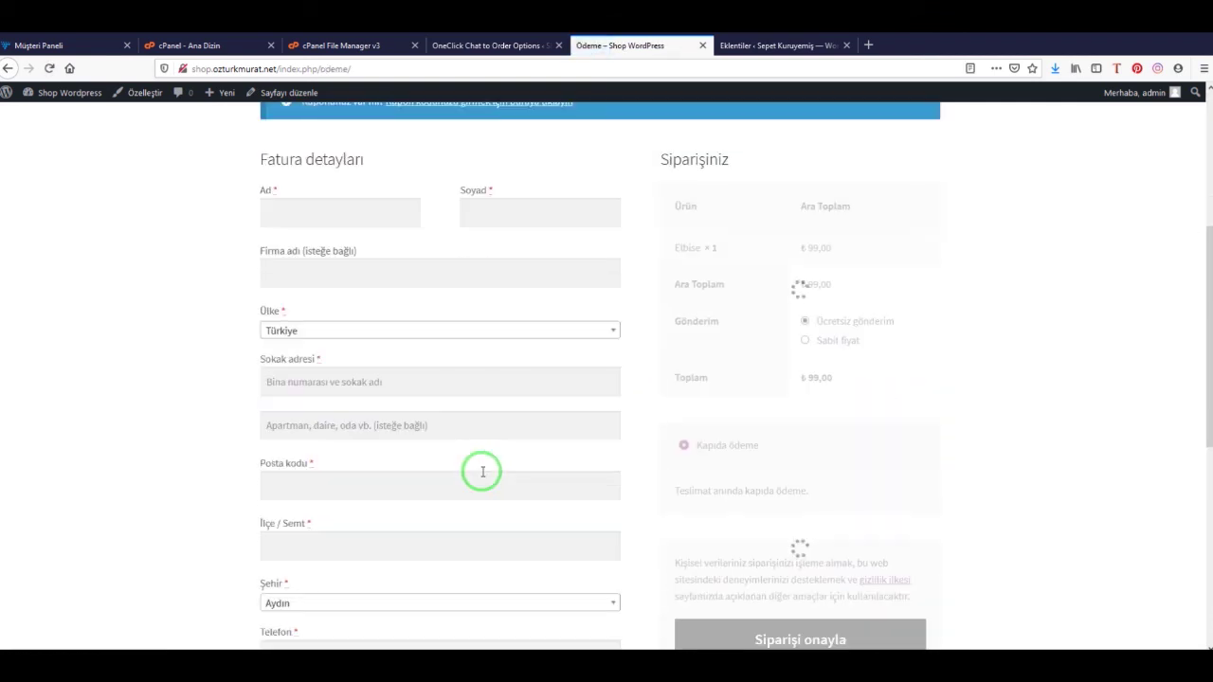
left_click(803, 389)
Enter the customer's first name and surname in the billing form
scroll(510, 434, "down", 2)
left_click(412, 414)
left_click(347, 420)
left_click(341, 411)
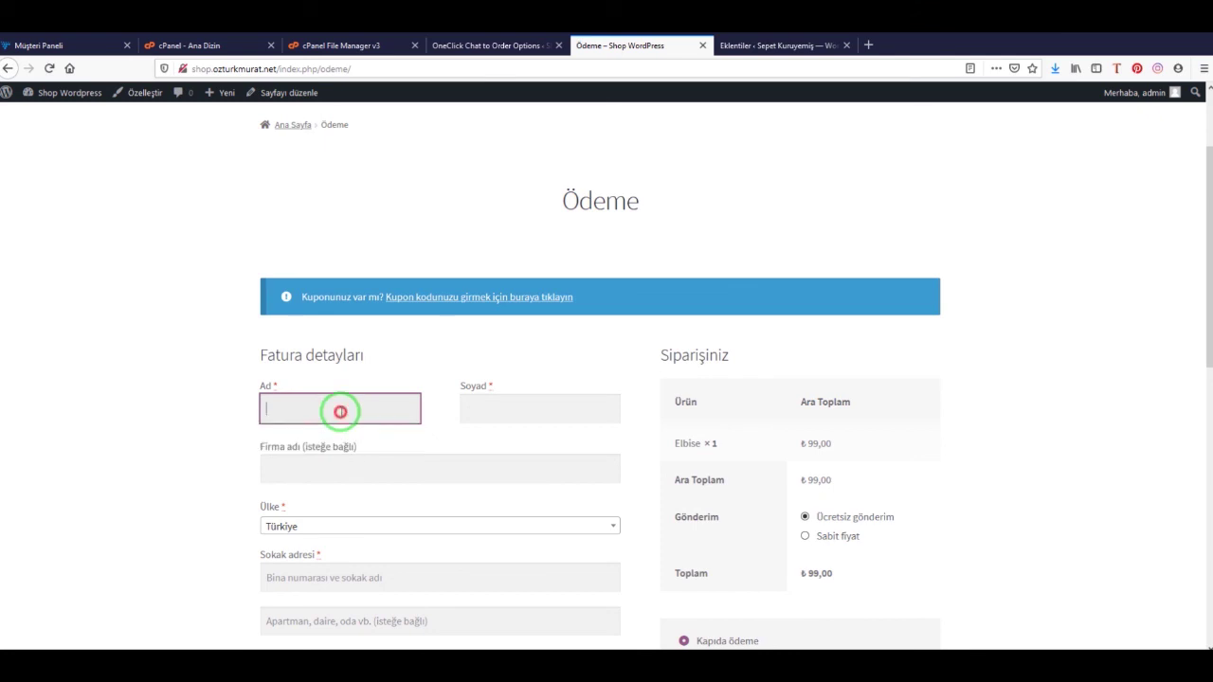
type("Murat")
key("Tab")
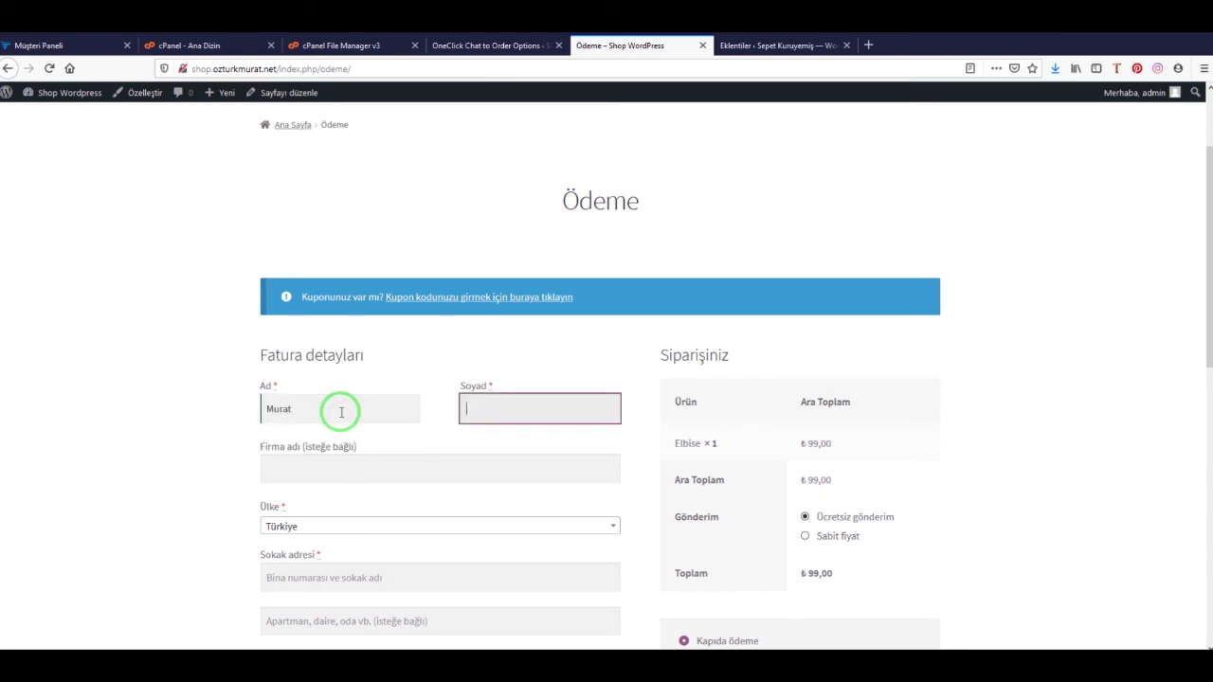
type("Ozturk")
key("Tab")
Fill in the customer's address lines and postcode
key("Tab")
key("Tab")
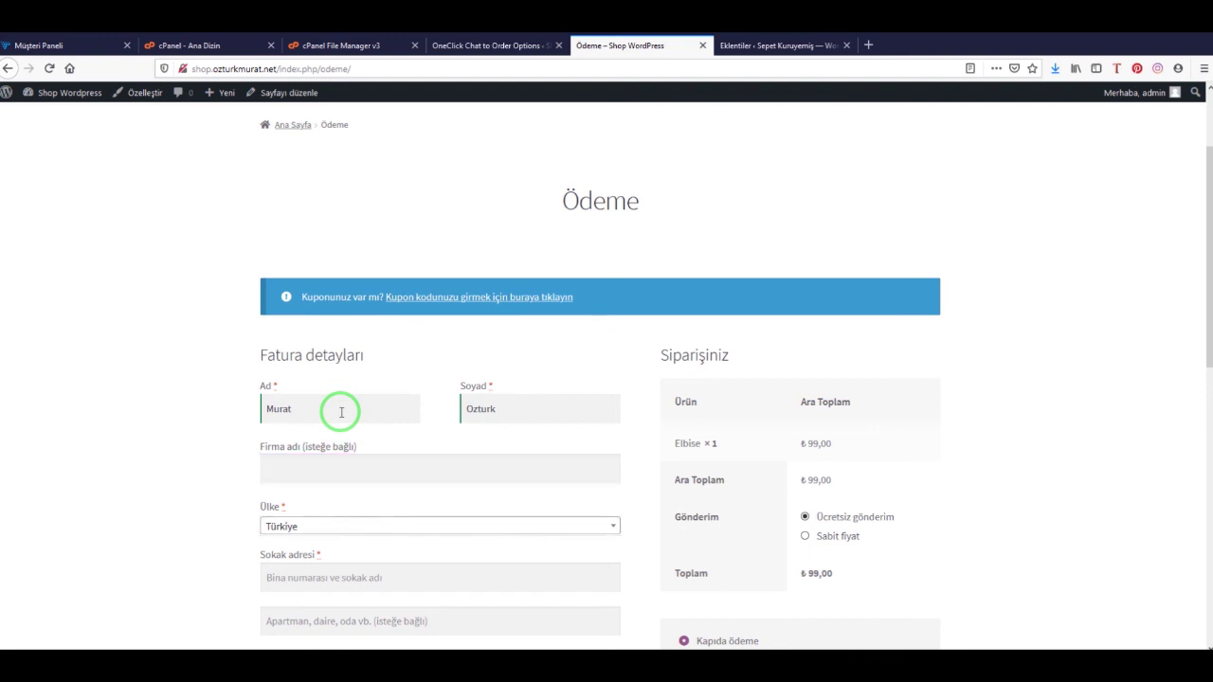
type("Kusadasi")
key("Tab")
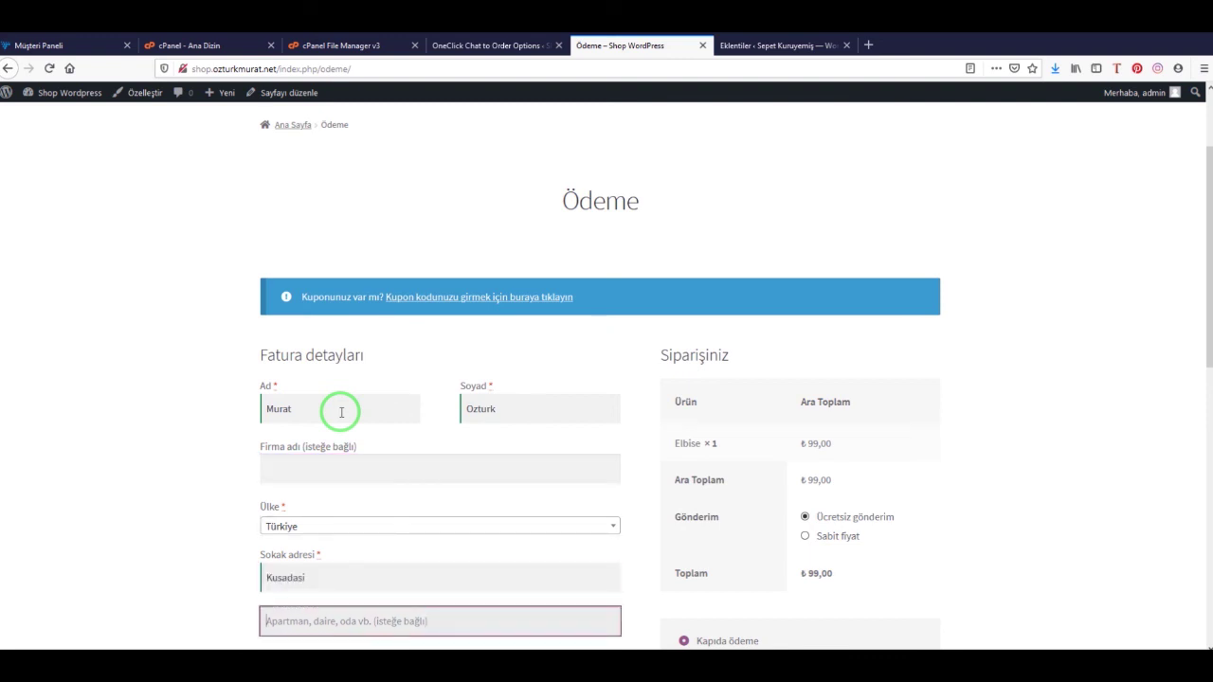
type("Kusadasi")
key("Tab")
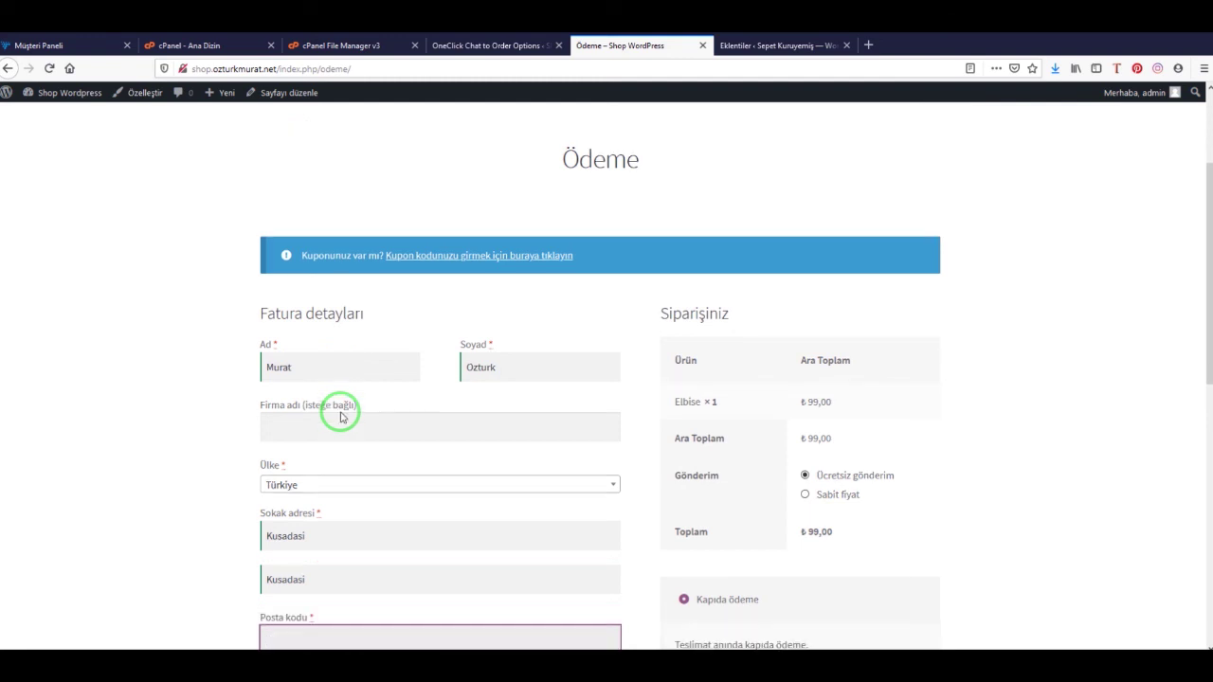
scroll(531, 431, "down", 2)
type("094")
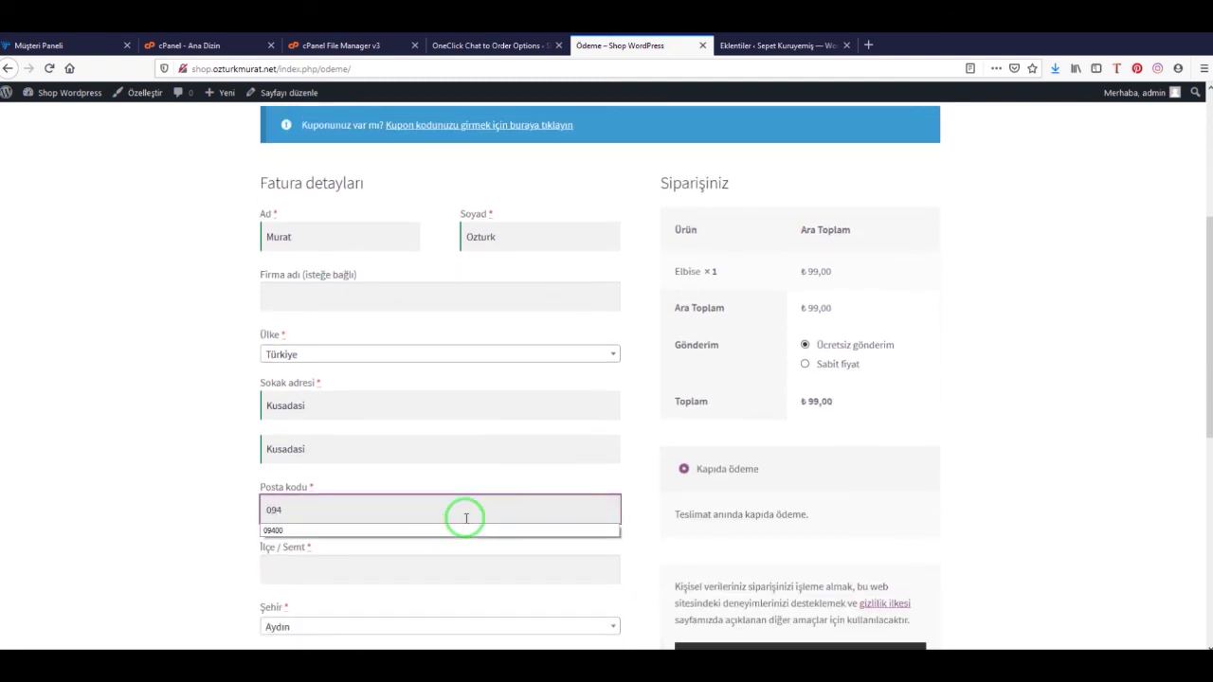
type("00")
Fill in the customer's district and phone number fields
left_click(462, 569)
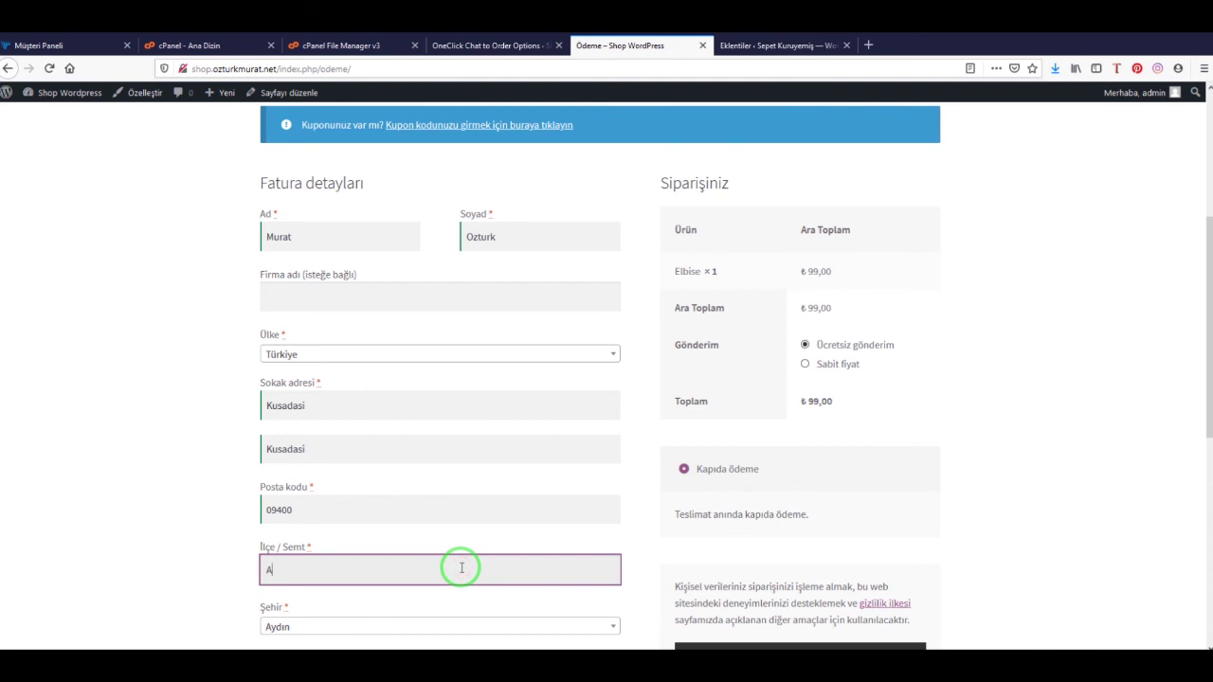
type("Aydın")
left_click(612, 527)
scroll(668, 528, "down", 4)
left_click(309, 414)
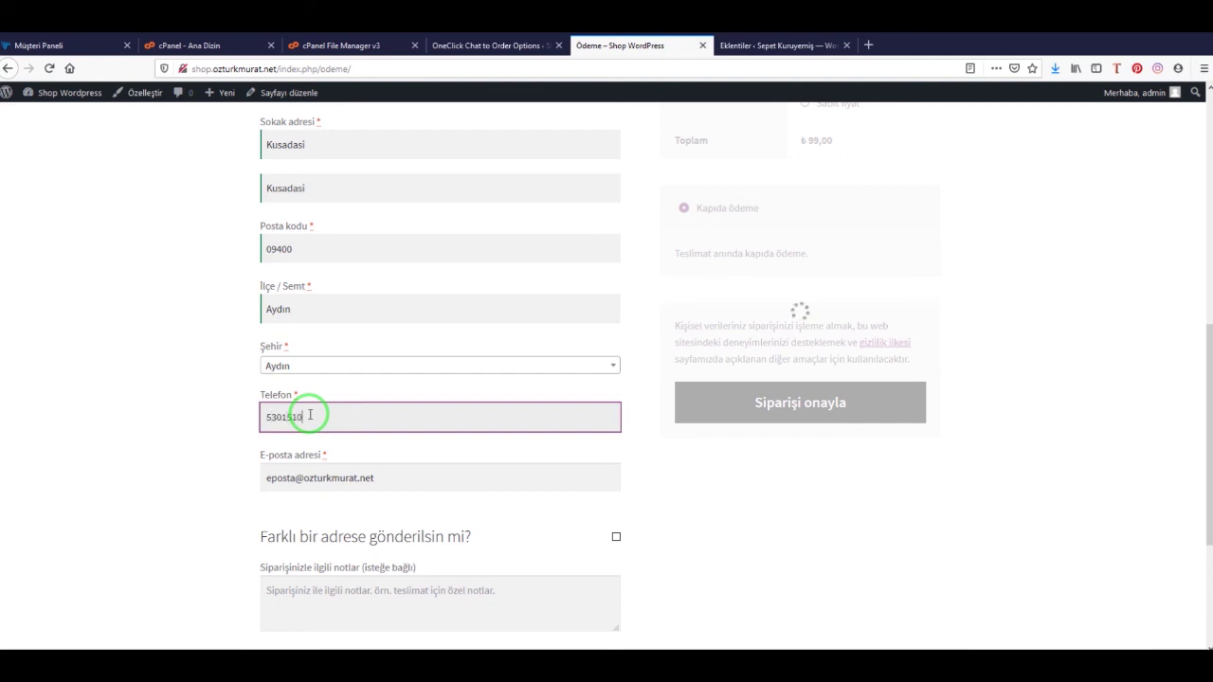
left_click(724, 561)
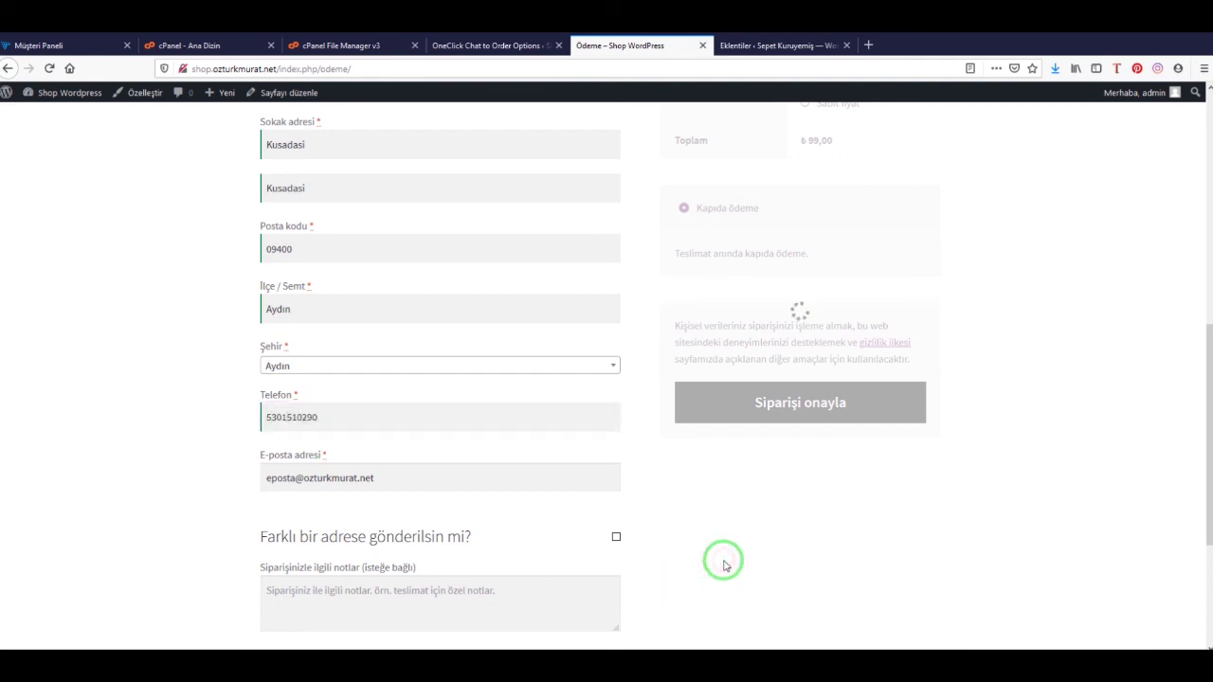
Place the order with Siparişi onayla to reach the order-received page
scroll(684, 536, "up", 3)
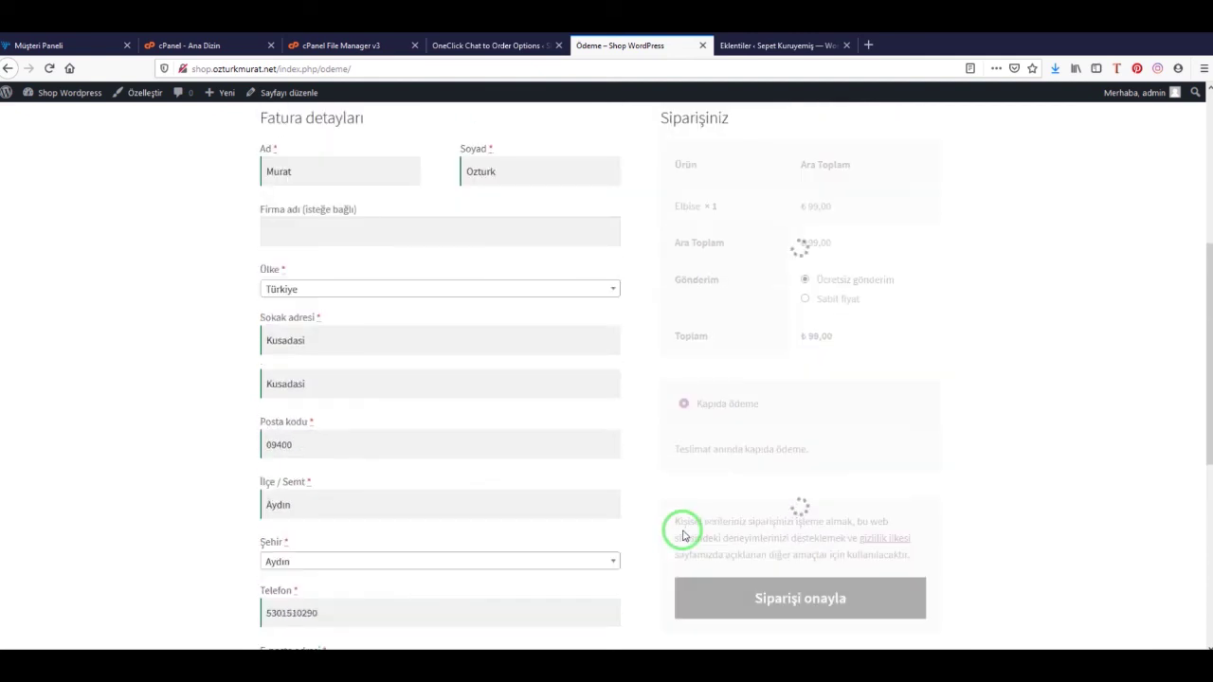
scroll(685, 535, "up", 3)
scroll(684, 535, "down", 1)
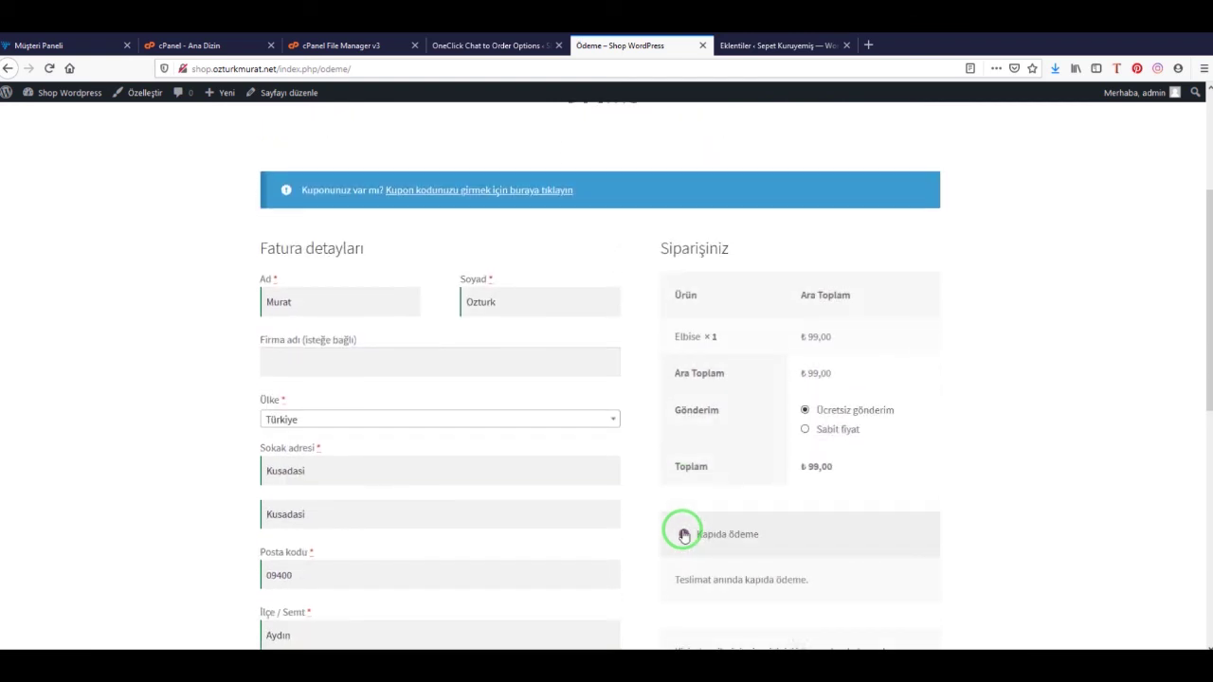
scroll(684, 536, "down", 4)
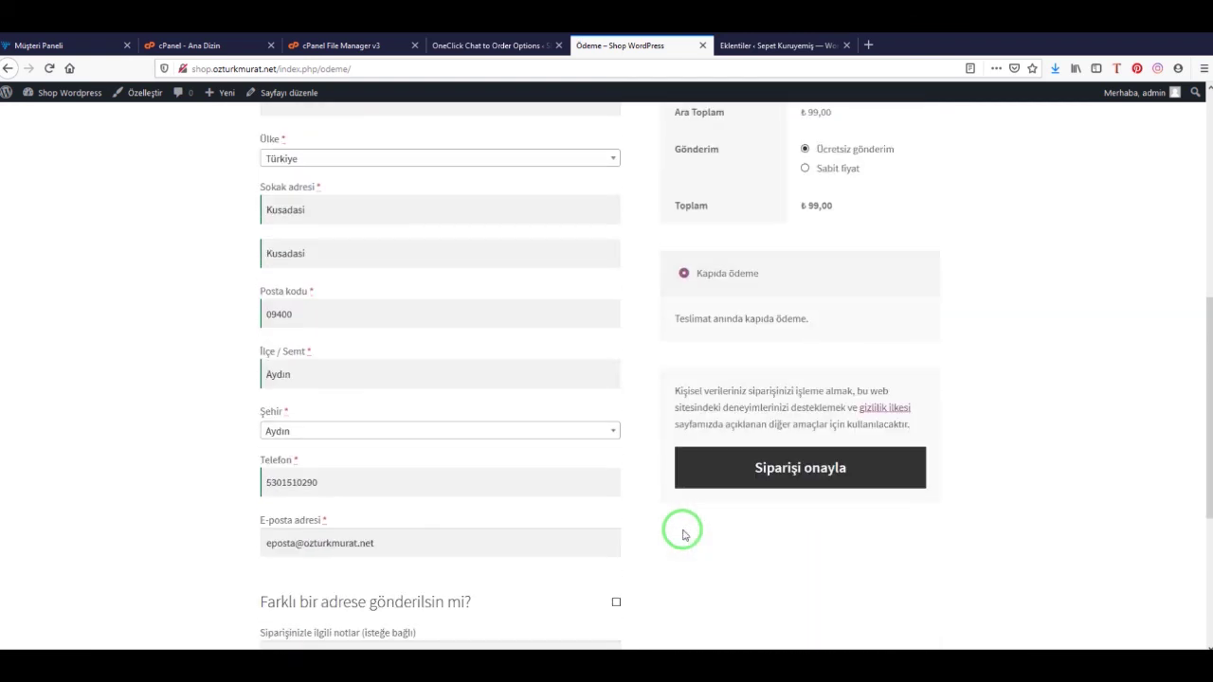
left_click(786, 467)
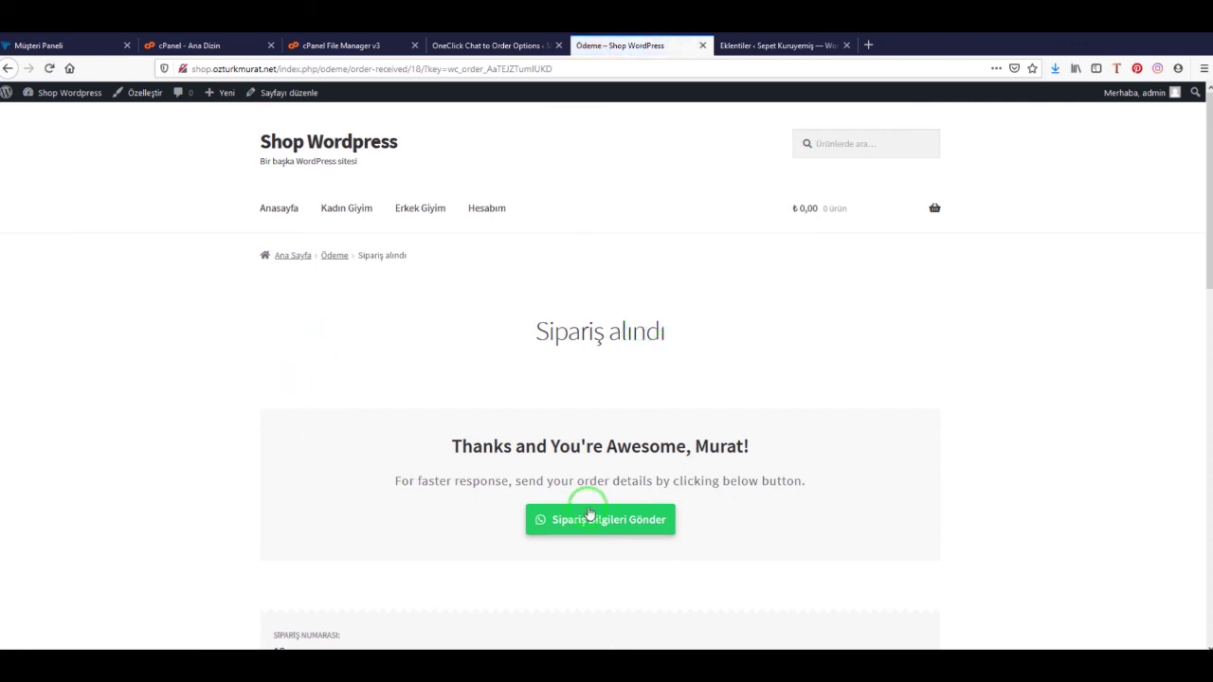
Send the order details to WhatsApp Web via 'Sipariş Bilgileri Gönder', then return to the Mağaza page
left_click_drag(452, 446, 774, 445)
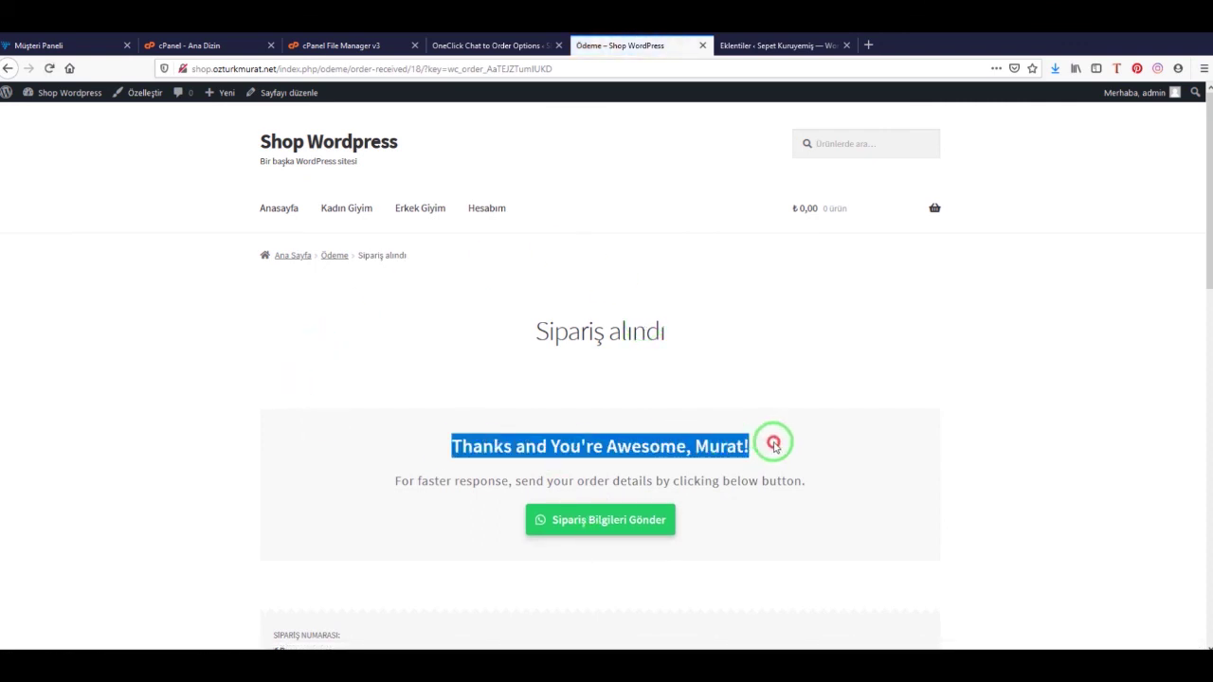
left_click(433, 480)
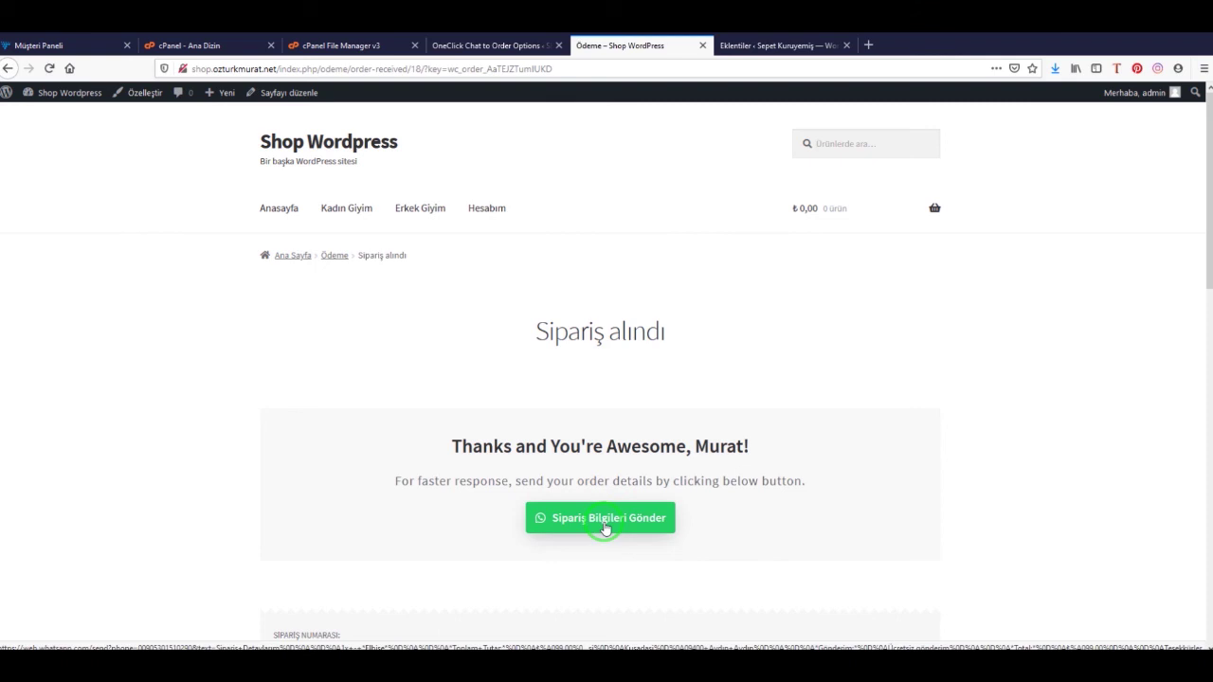
left_click(614, 528)
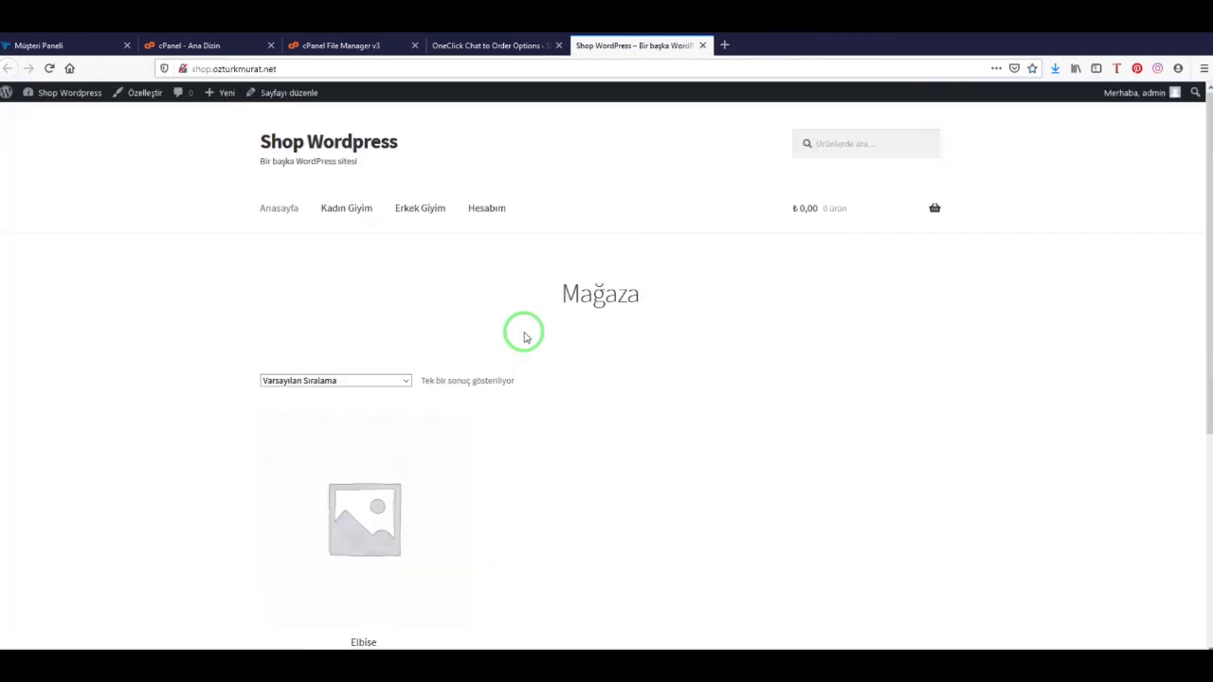
scroll(524, 337, "down", 4)
scroll(524, 336, "down", 2)
Open the element inspector via Öğeyi incele and turn on Responsive Design Mode
scroll(569, 322, "up", 5)
right_click(573, 321)
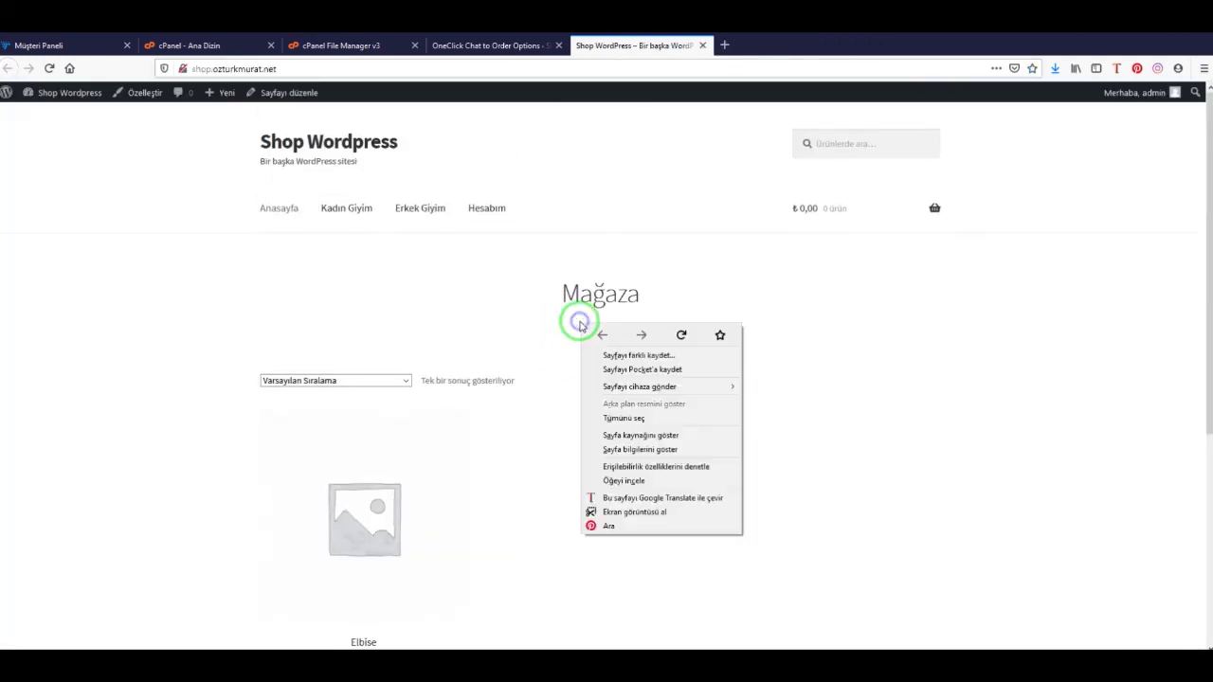
left_click(671, 482)
left_click(1166, 485)
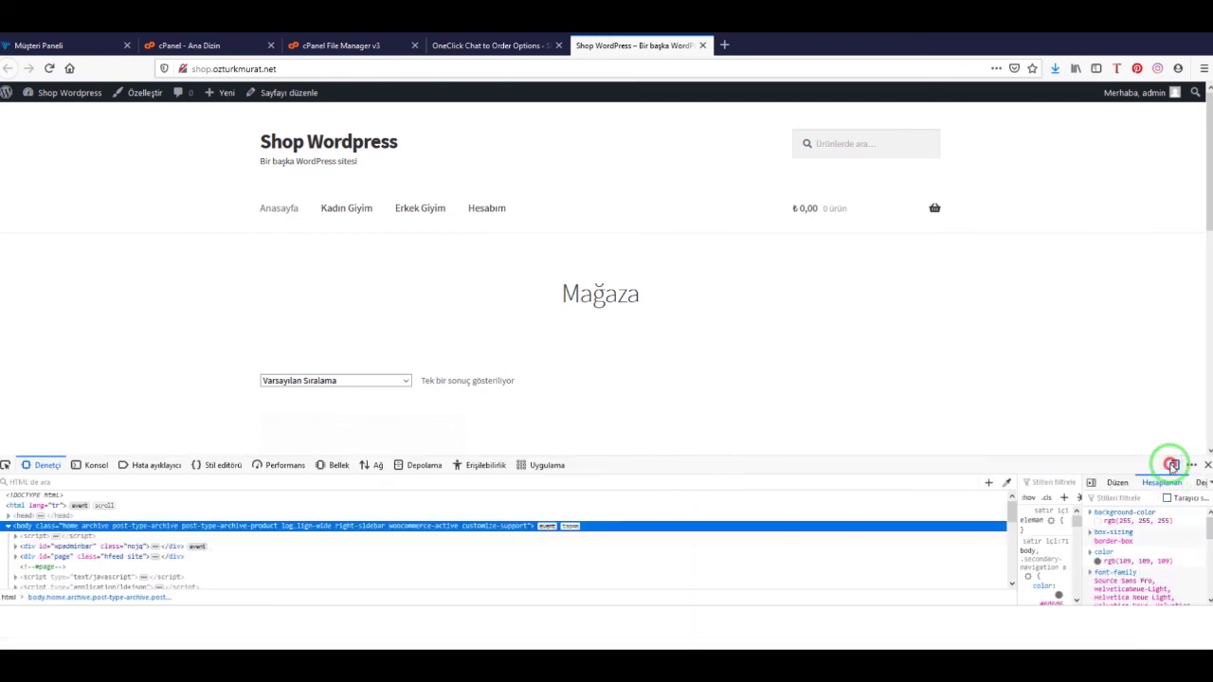
left_click(1173, 464)
Shrink the devtools panel and scroll to Elbise's Whatsapp Sipariş button at 569×740
left_click(1145, 471)
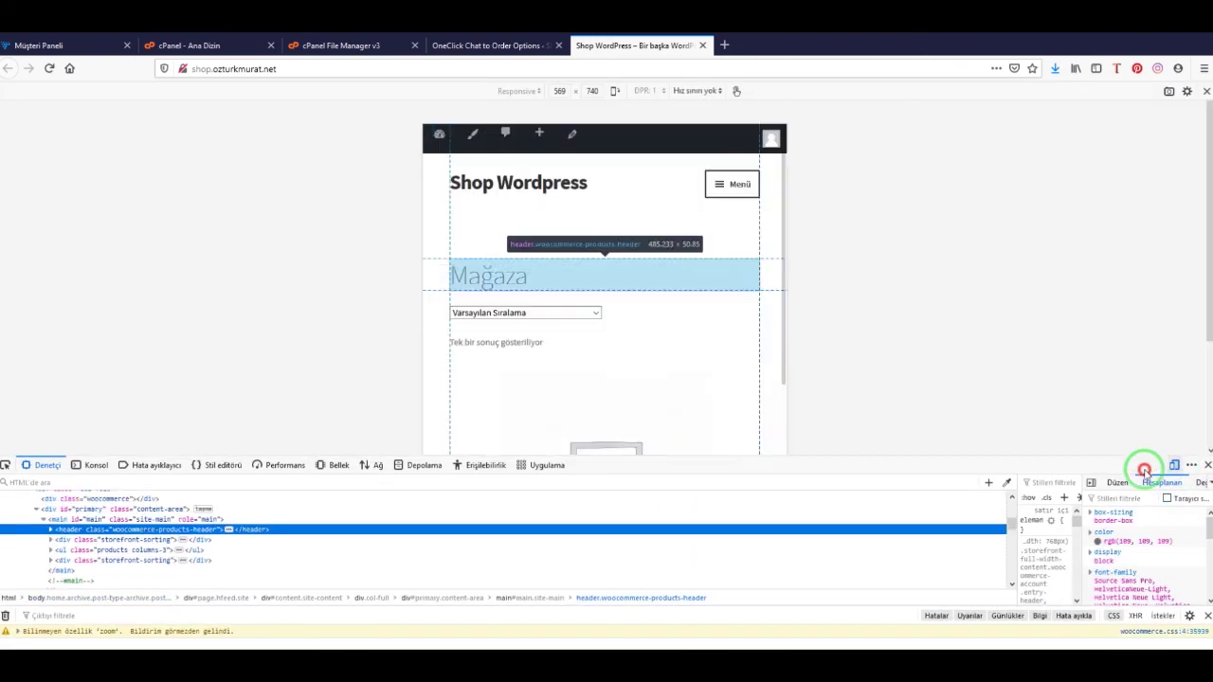
left_click_drag(1112, 455, 1116, 558)
scroll(697, 408, "down", 3)
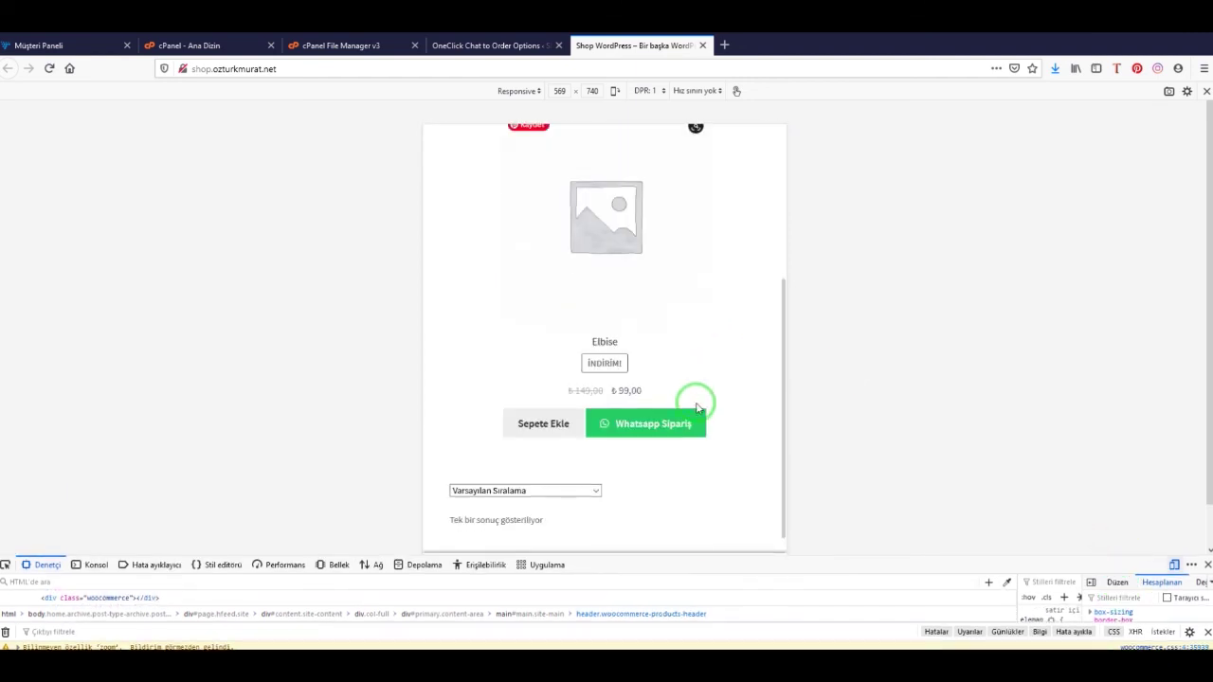
scroll(690, 478, "up", 3)
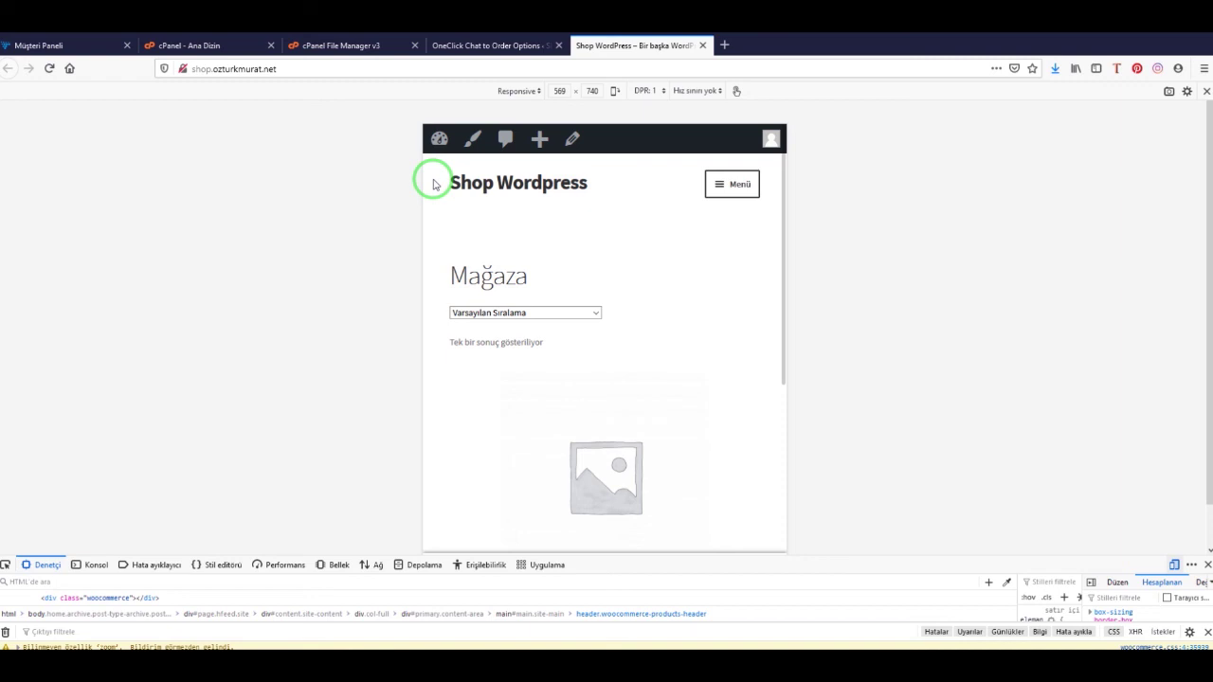
scroll(693, 388, "down", 3)
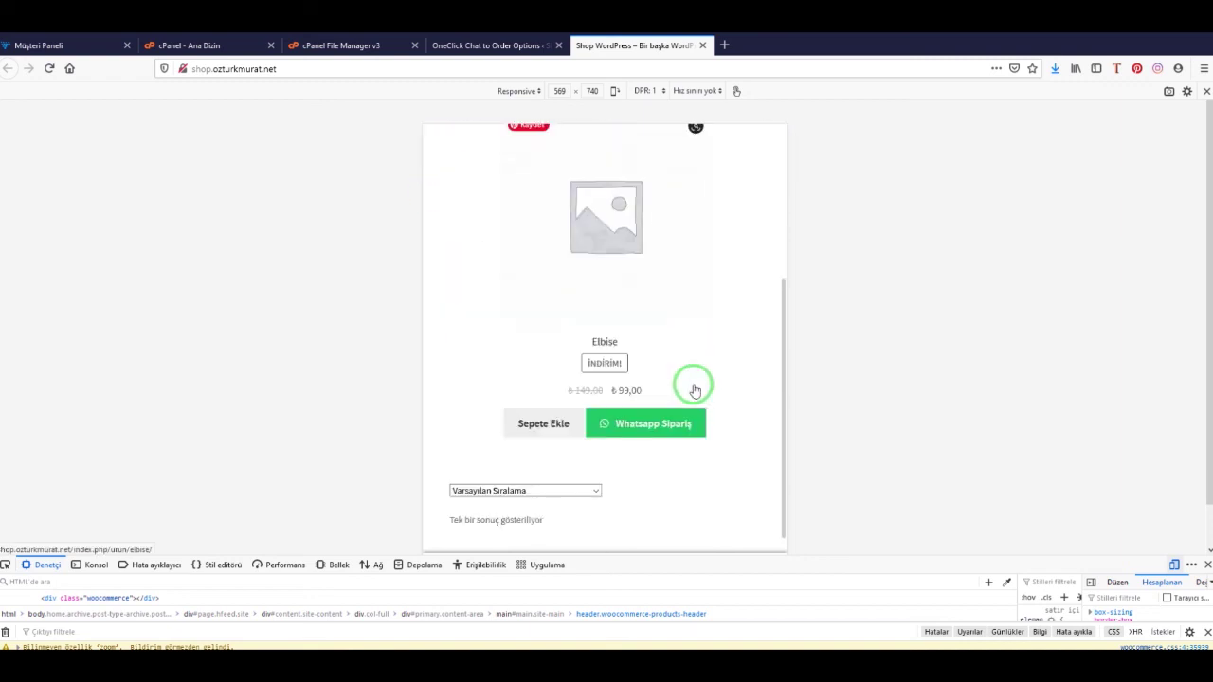